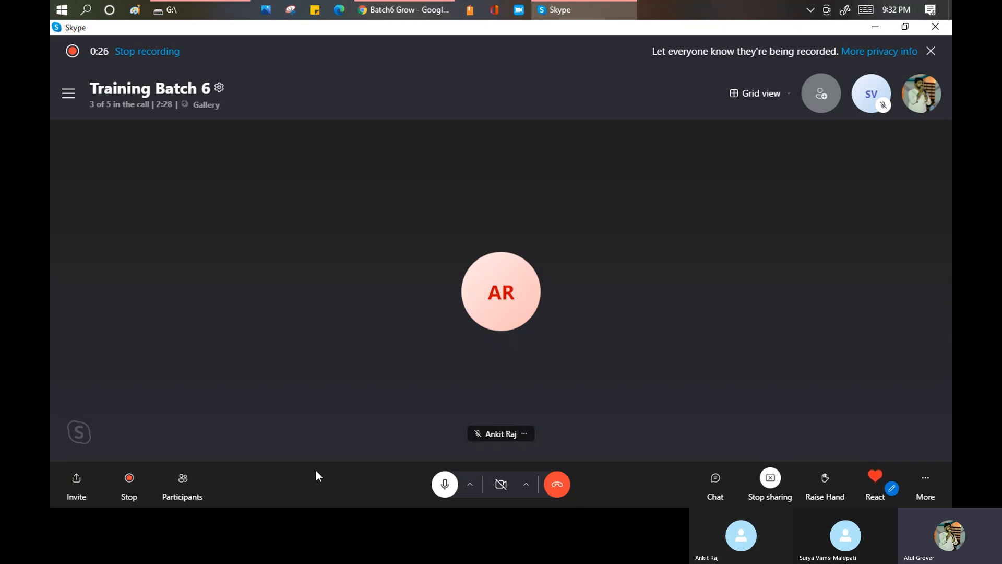
left_click(445, 485)
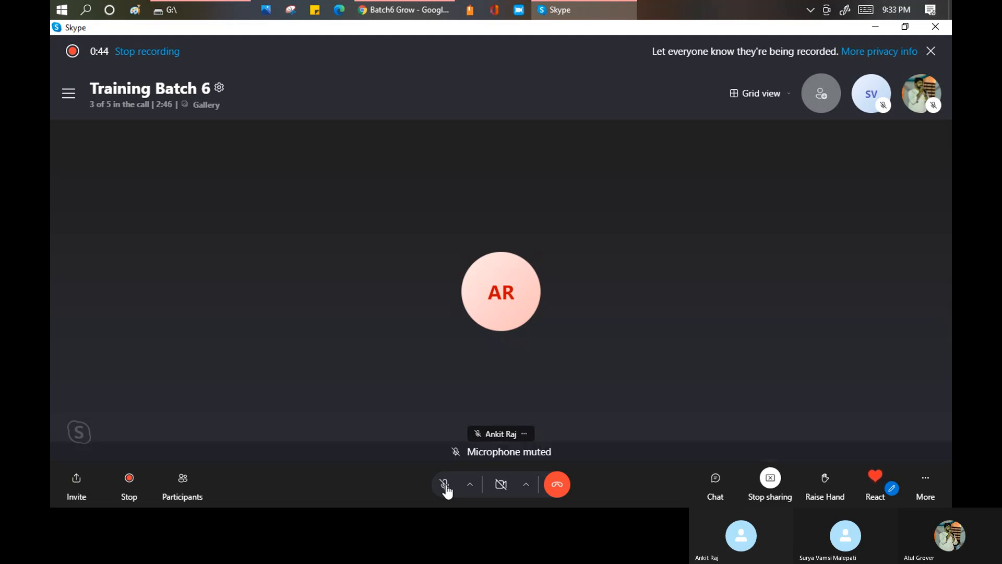
left_click(445, 486)
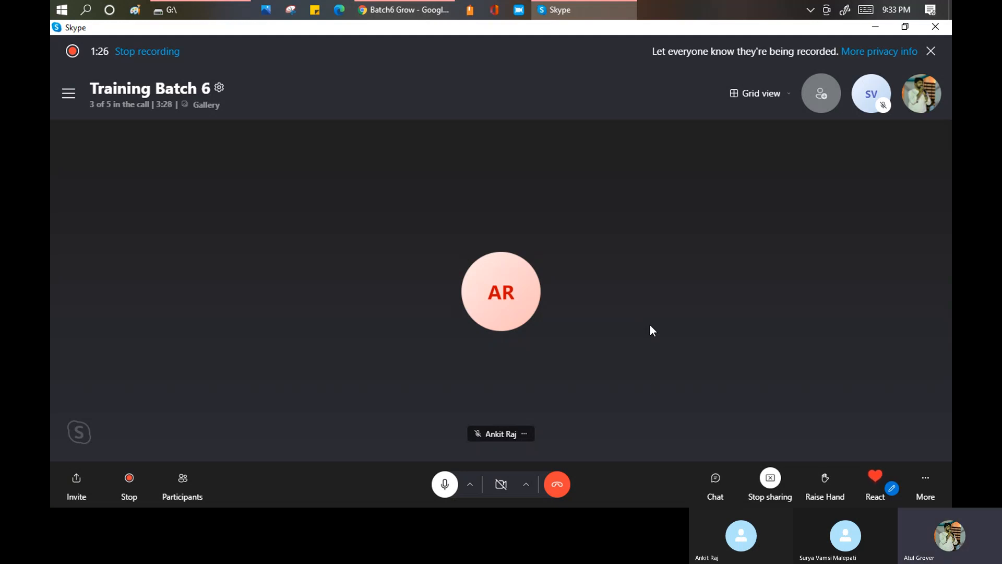
- Switch to the ServiceNow browser window, filter the navigator for "user a" and open the Users list under User Administration
left_click(405, 7)
left_click(184, 118)
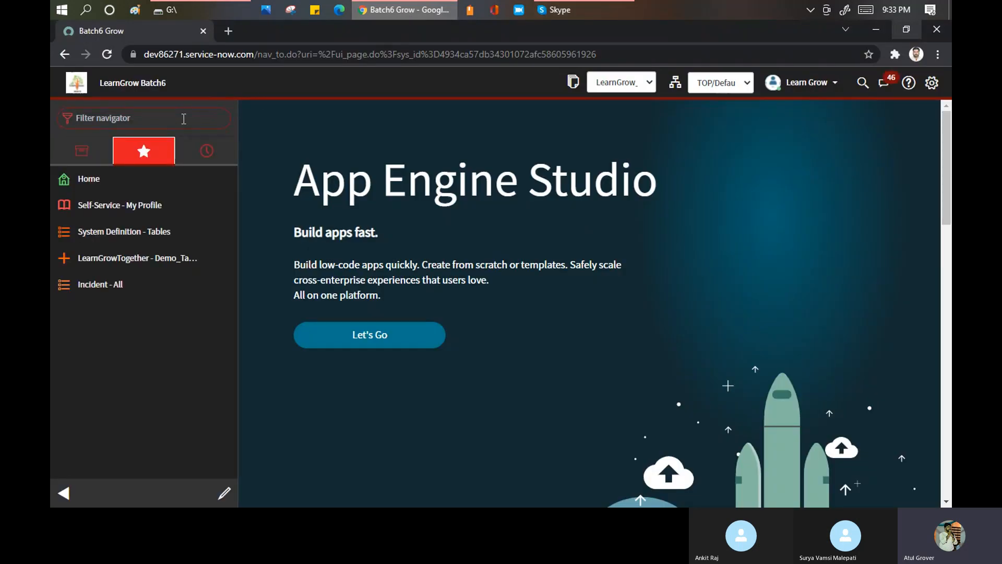
type("use")
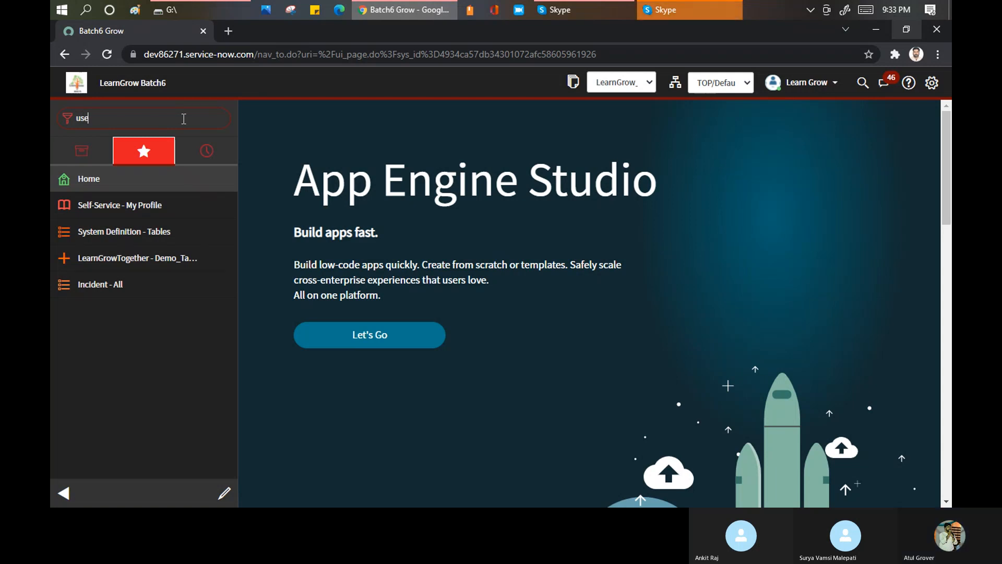
type("r a")
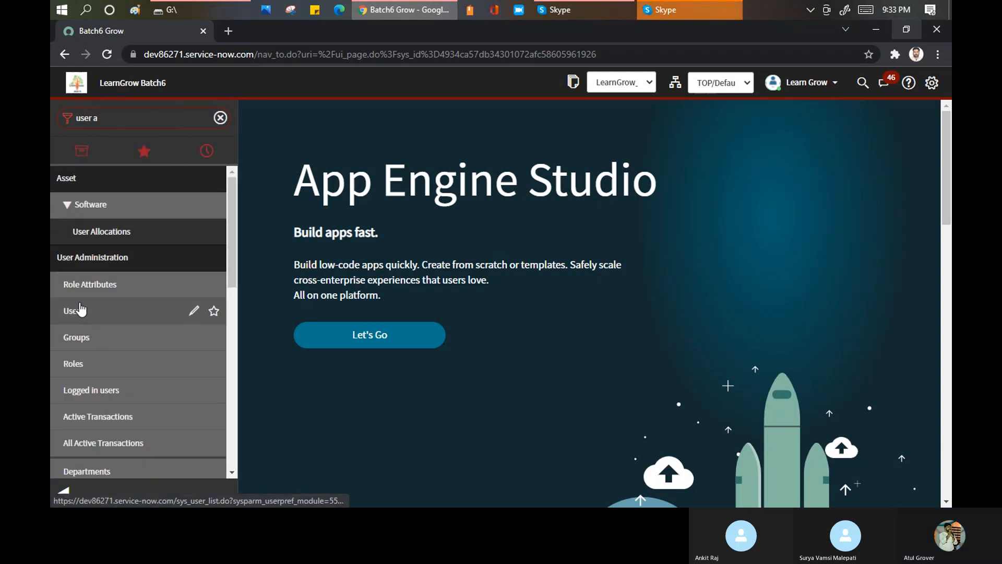
left_click(791, 100)
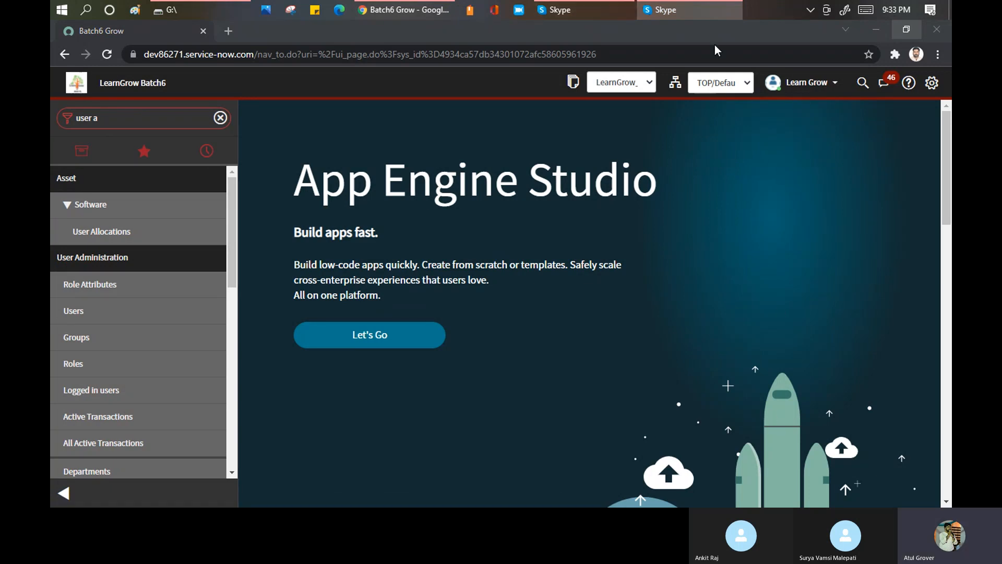
left_click(72, 316)
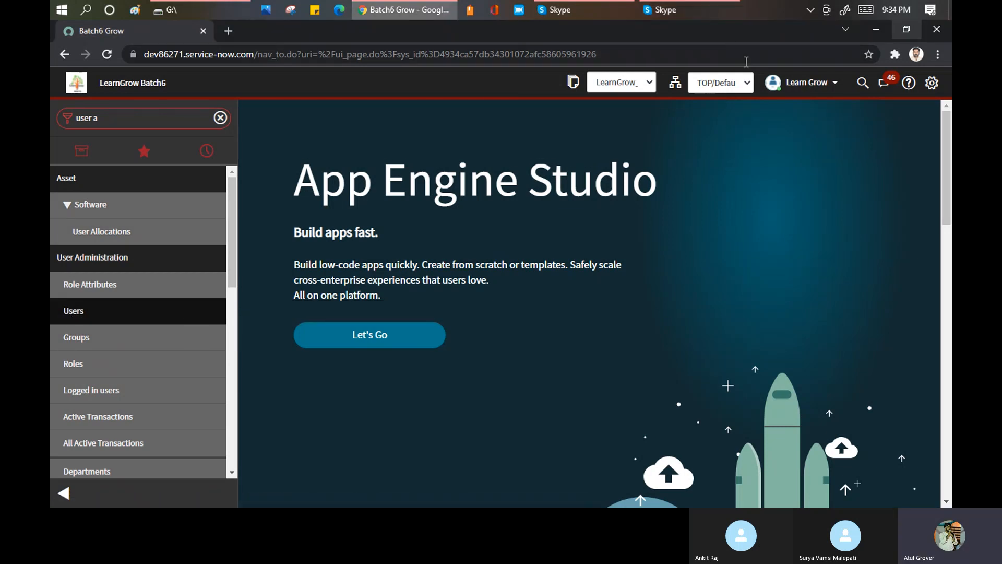
- Change the session domain to TOP/LearnTogether and open the DemoTogether user record from the Users list
left_click(733, 86)
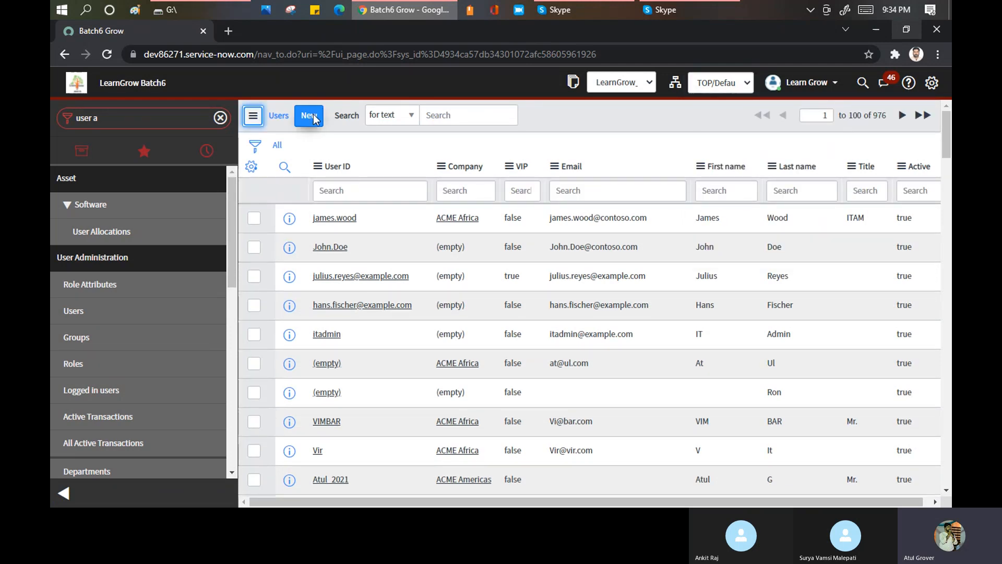
left_click(313, 119)
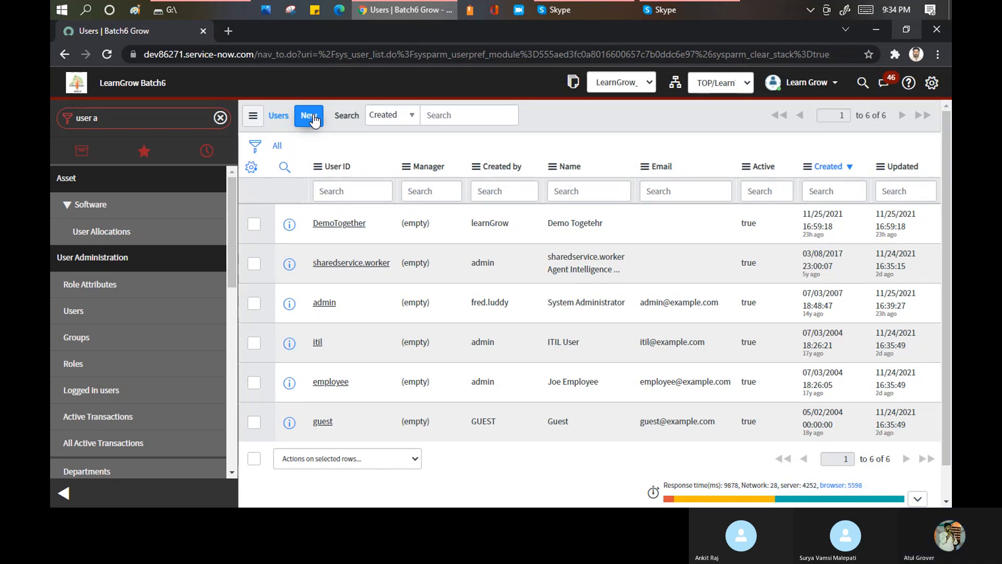
left_click(749, 82)
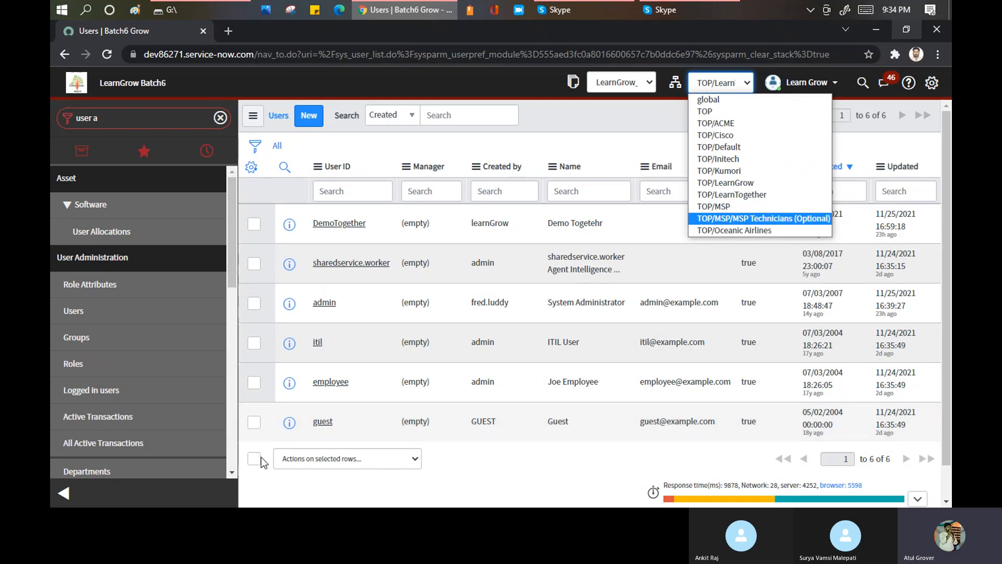
left_click(334, 228)
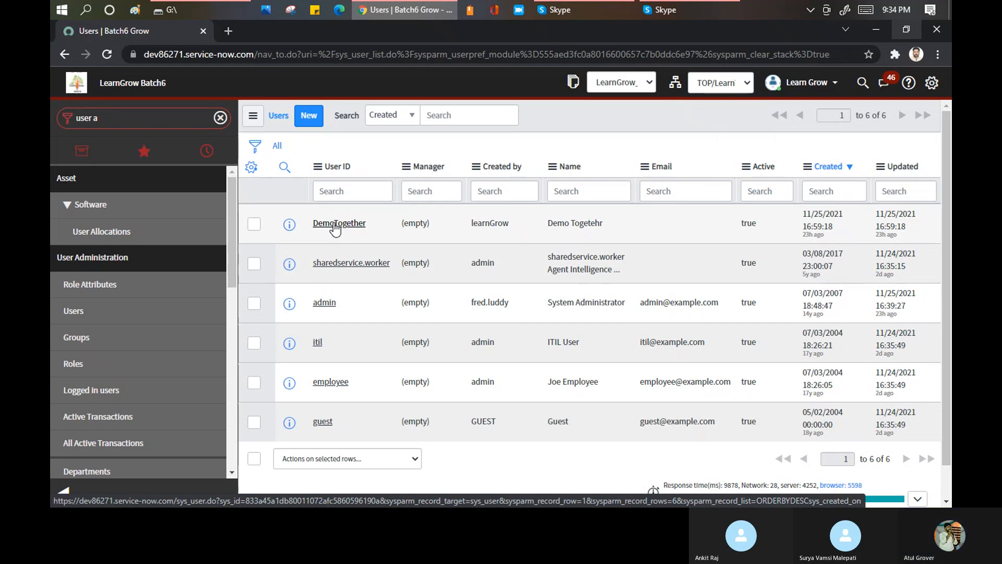
left_click(335, 228)
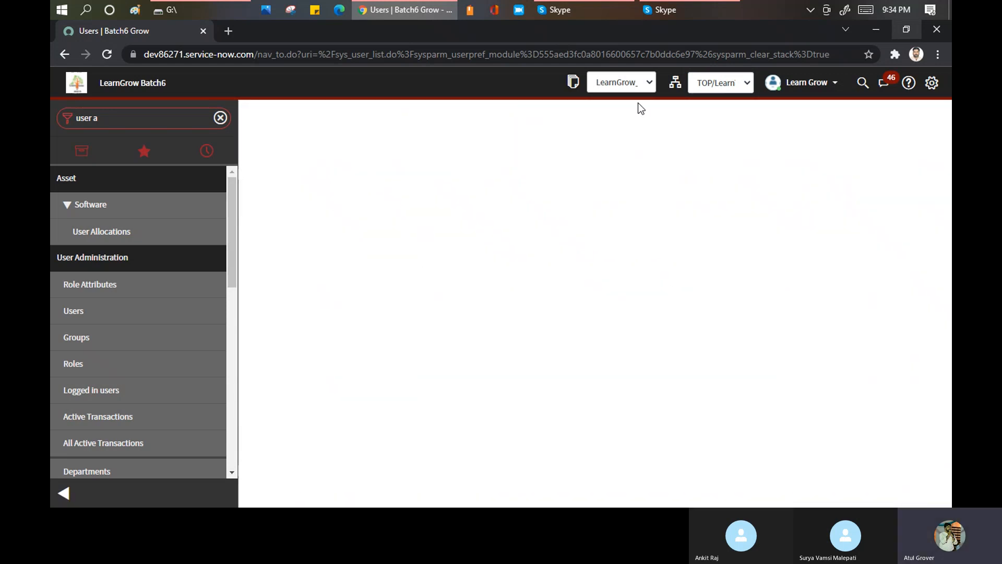
- Choose the TOP/LearnTogether session domain and display the Visibility domains related list of the user record
left_click(748, 82)
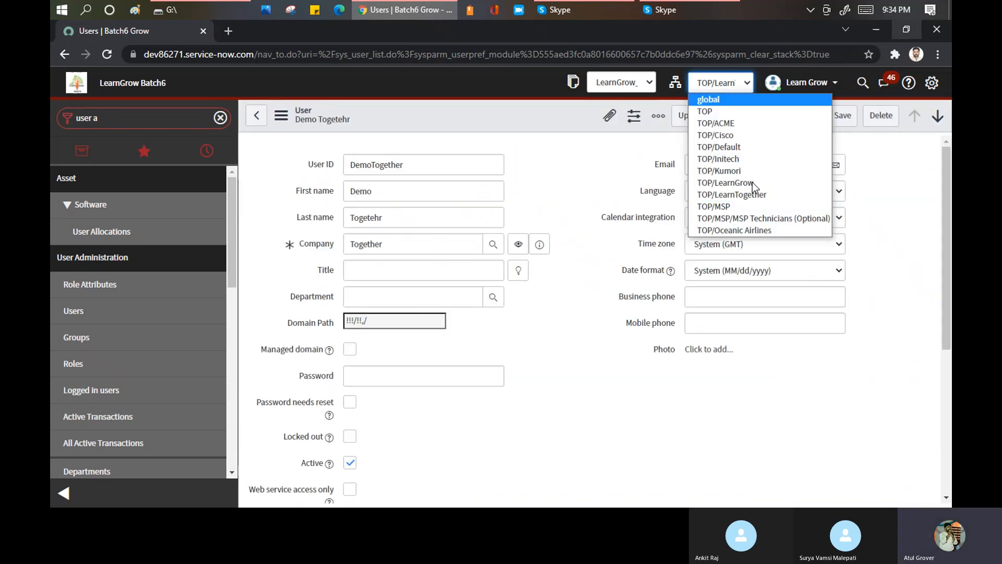
left_click(729, 196)
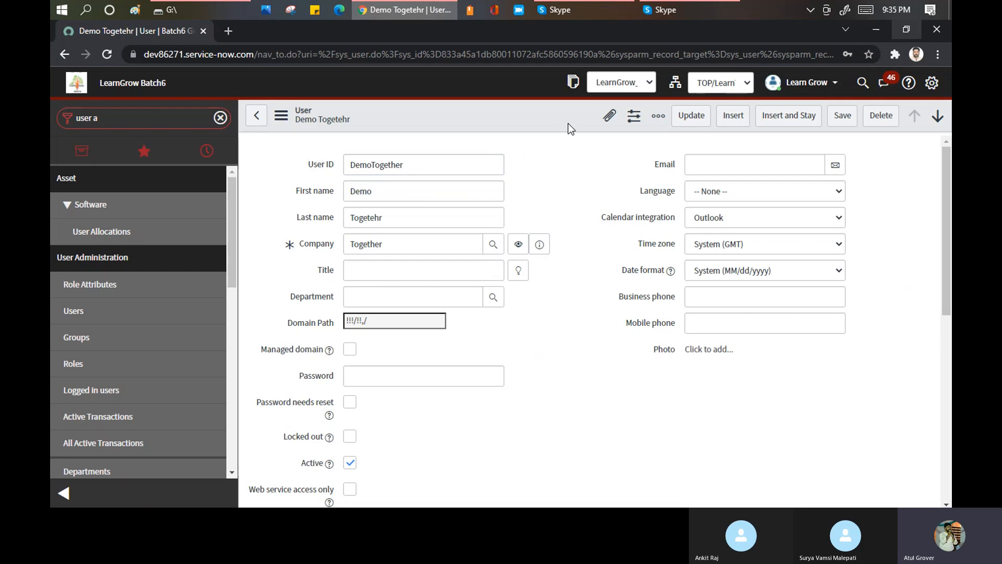
left_click(584, 10)
left_click(585, 10)
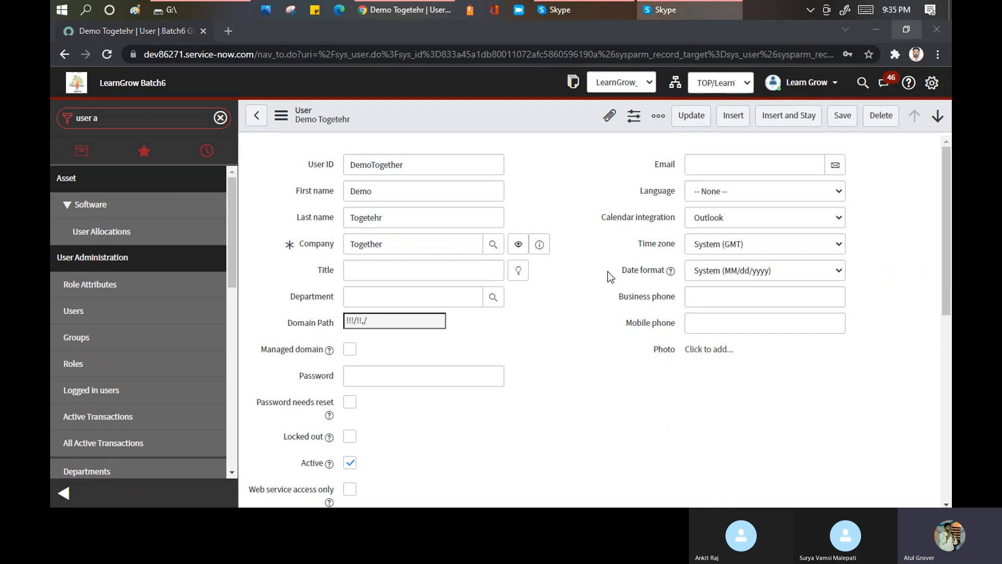
scroll(552, 282, "down", 6)
scroll(552, 282, "down", 2)
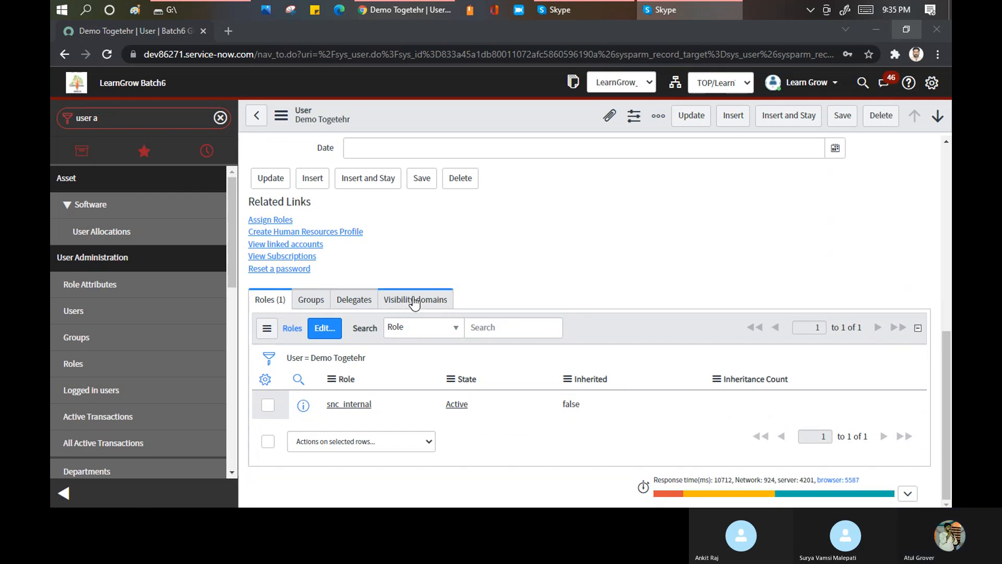
left_click(413, 299)
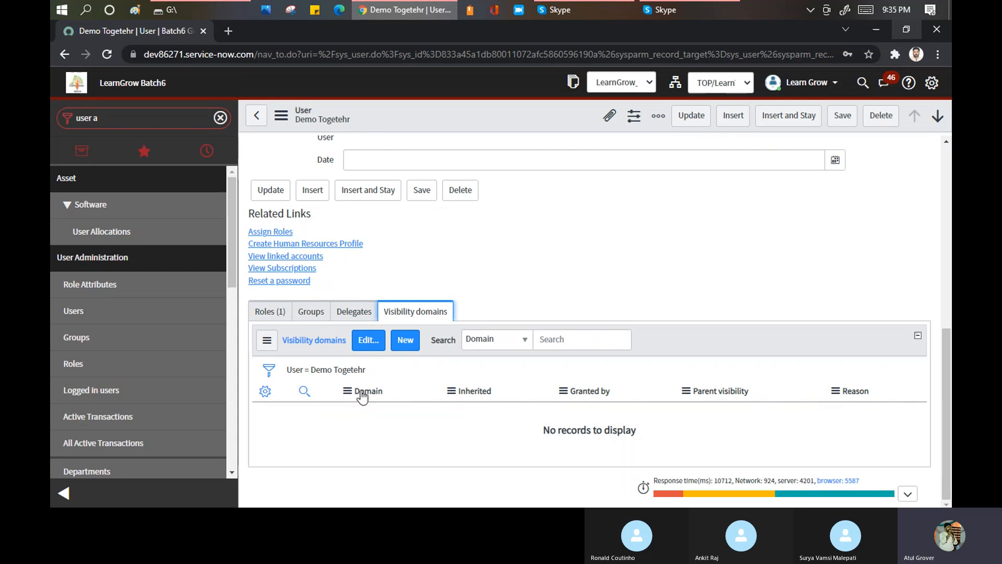
- Switch the session domain to TOP while editing the user's visibility domains, and cancel the membership edit
left_click(366, 344)
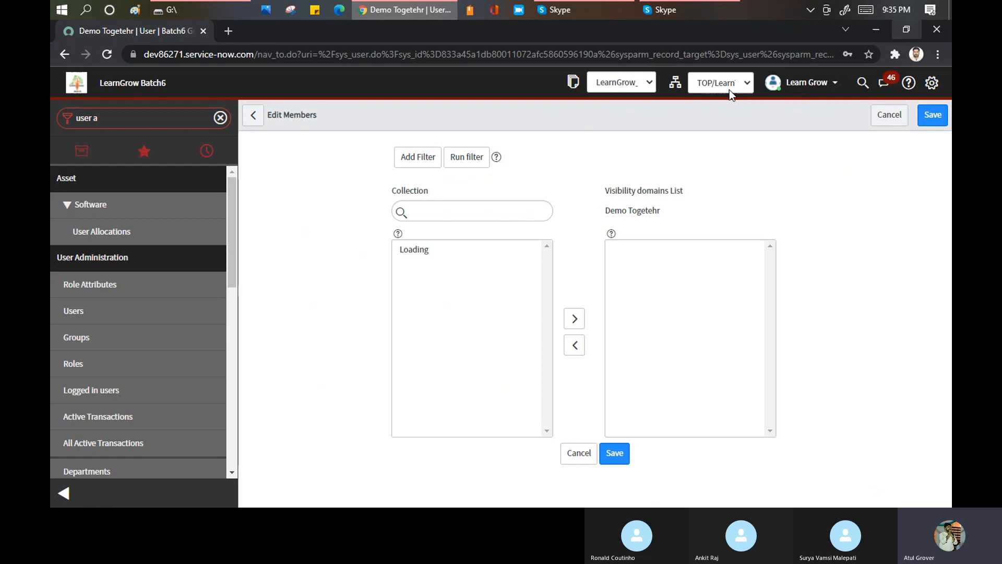
left_click(465, 244)
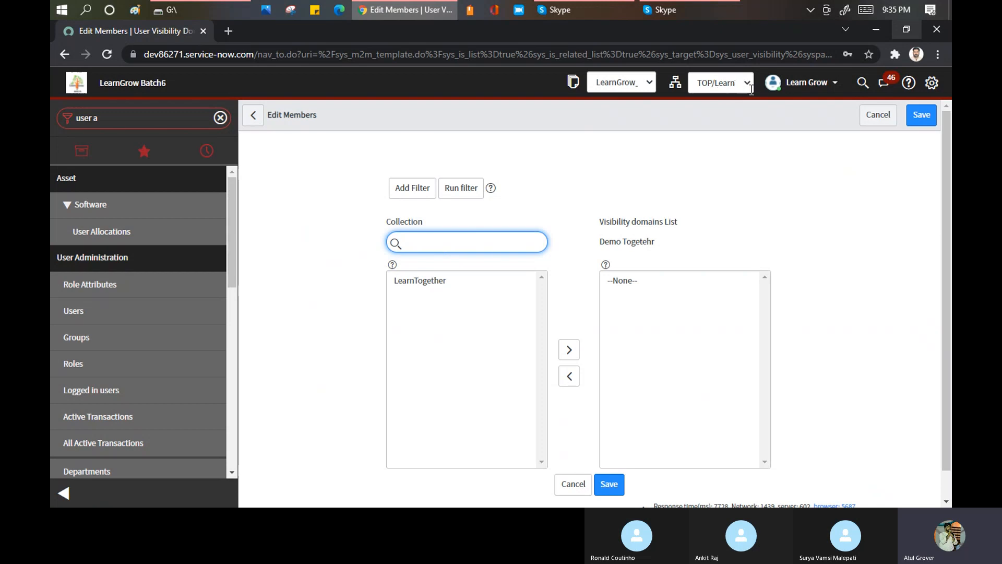
left_click(720, 82)
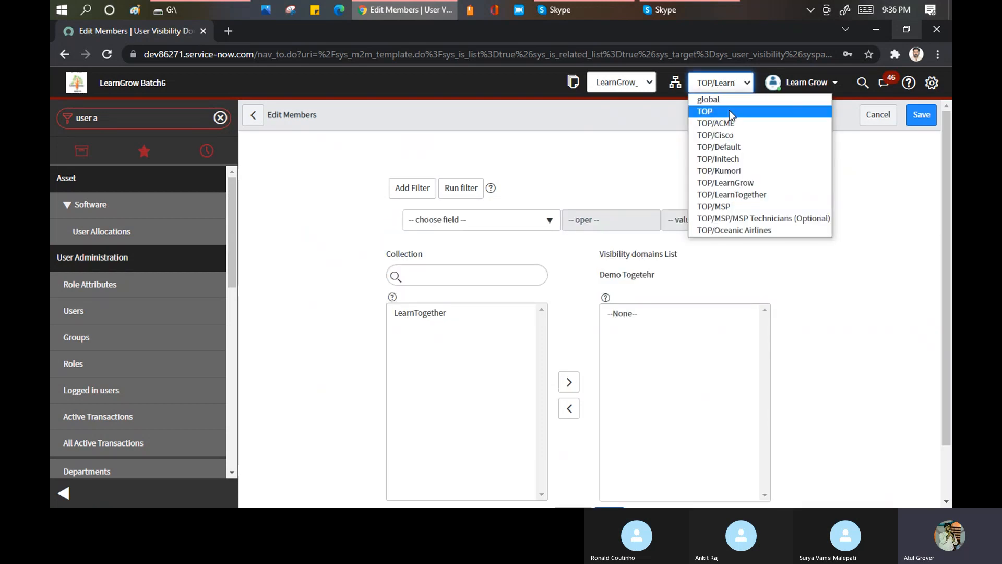
left_click(729, 111)
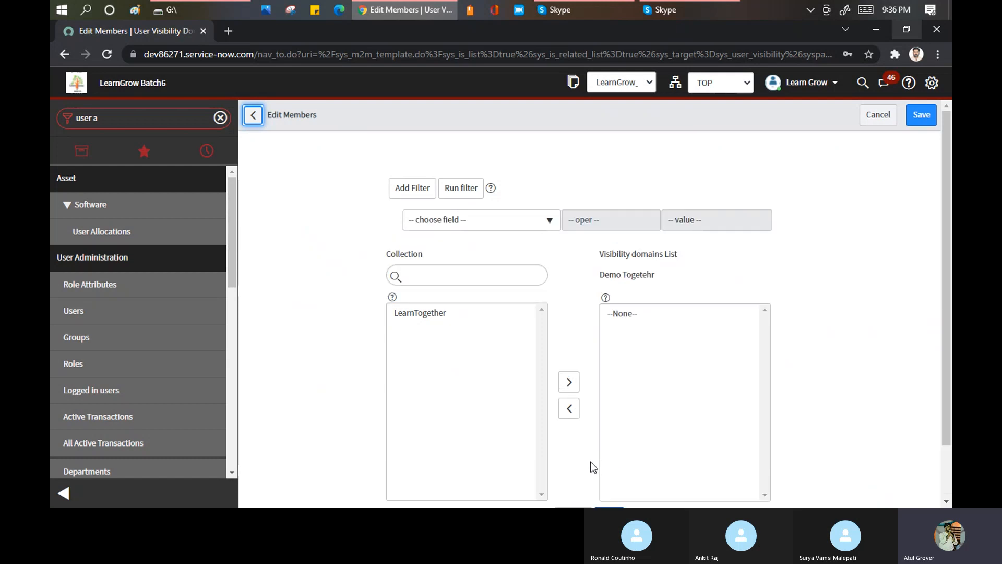
scroll(590, 462, "down", 1)
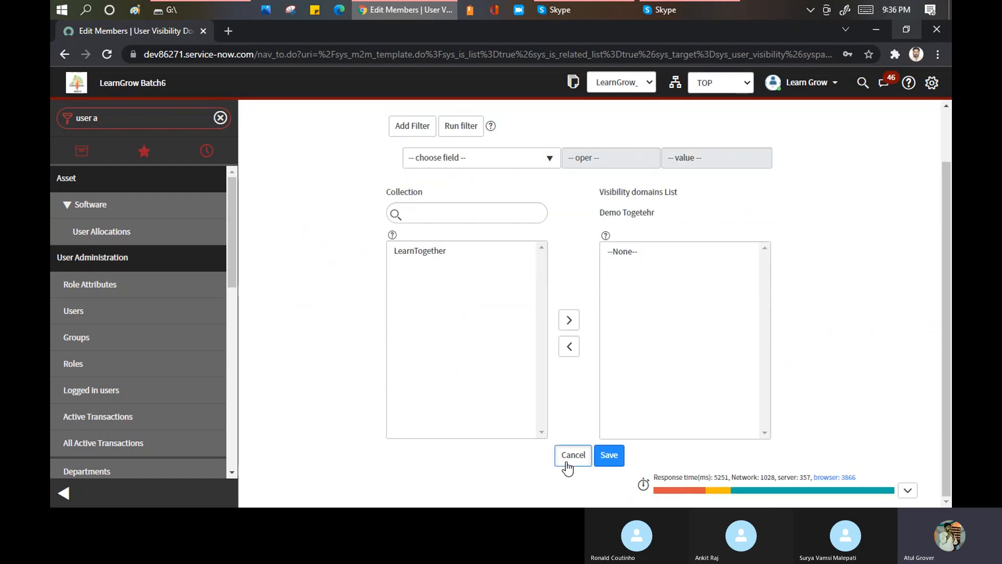
left_click(567, 464)
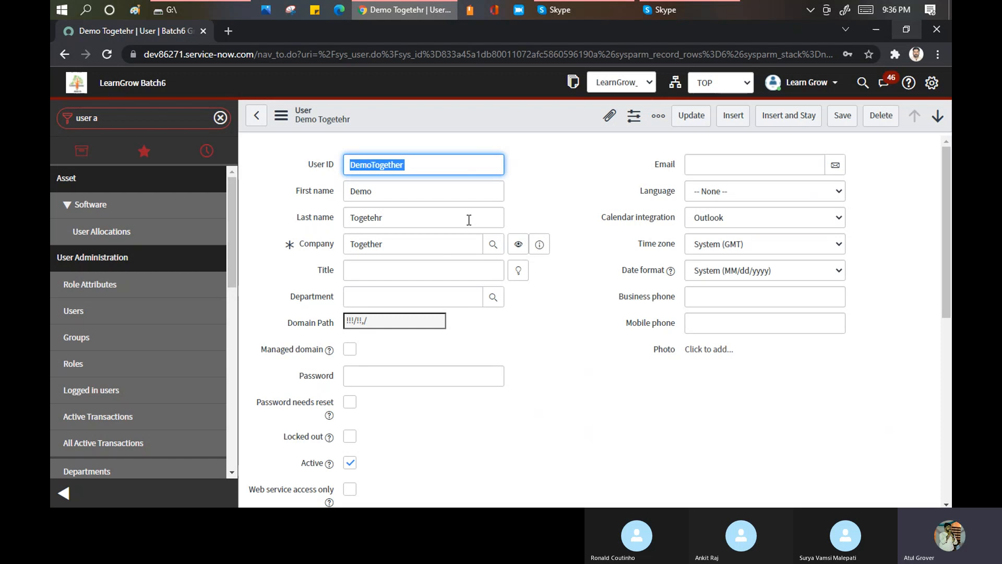
left_click(740, 85)
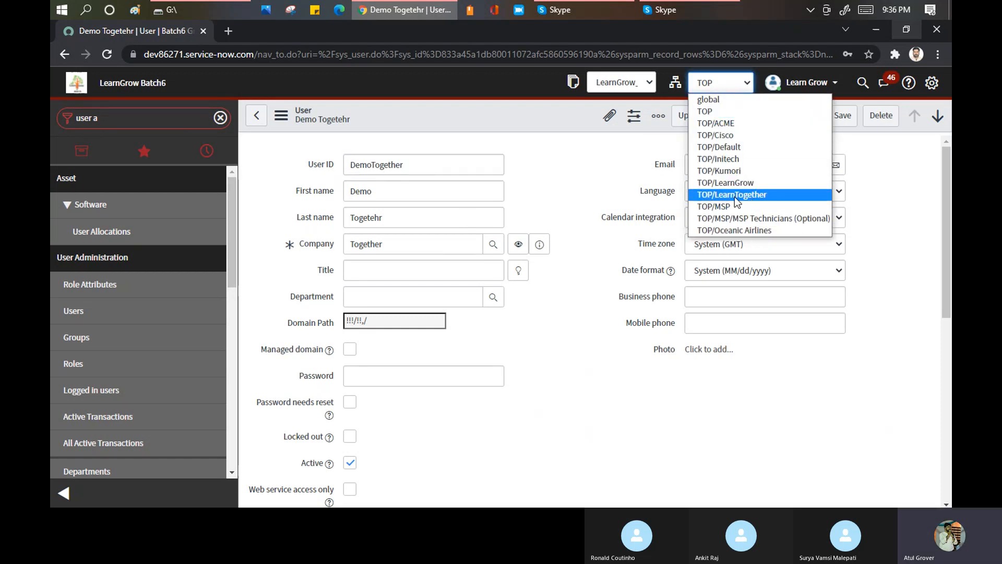
left_click(120, 120)
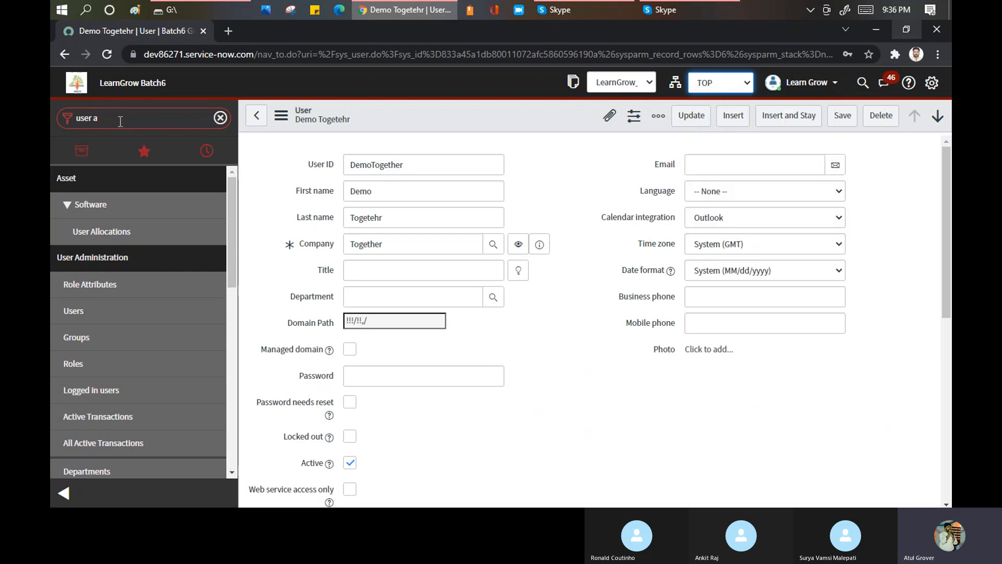
type("domain")
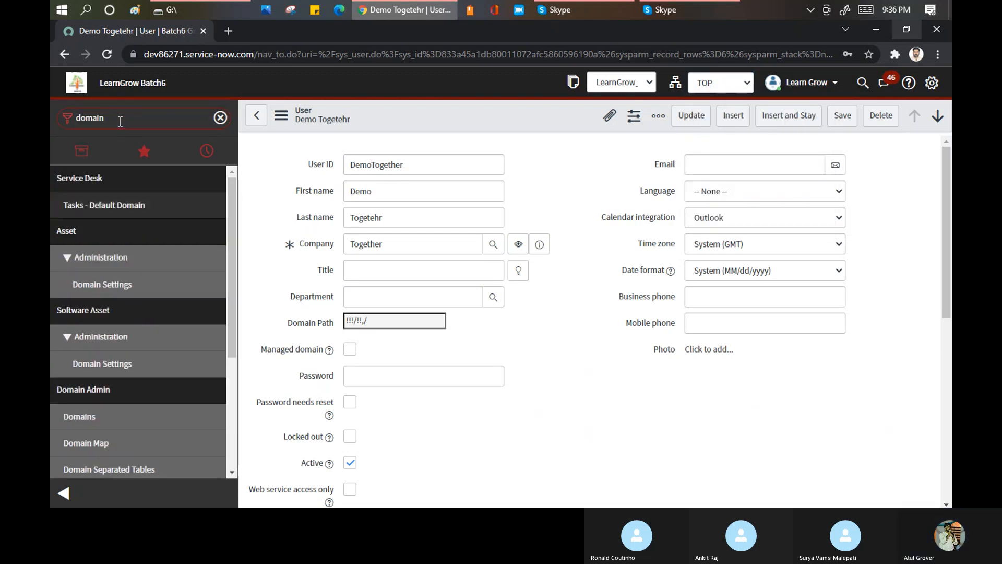
key("ctrl+a")
key("BackSpace")
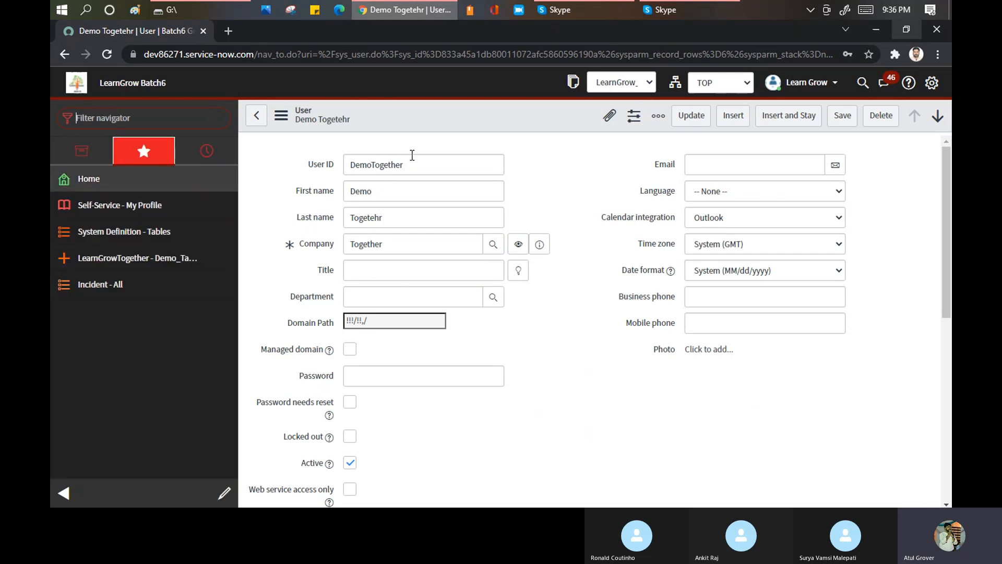
- Open Form Design for the User form and check whether the designer has loaded
right_click(429, 116)
mouse_move(469, 188)
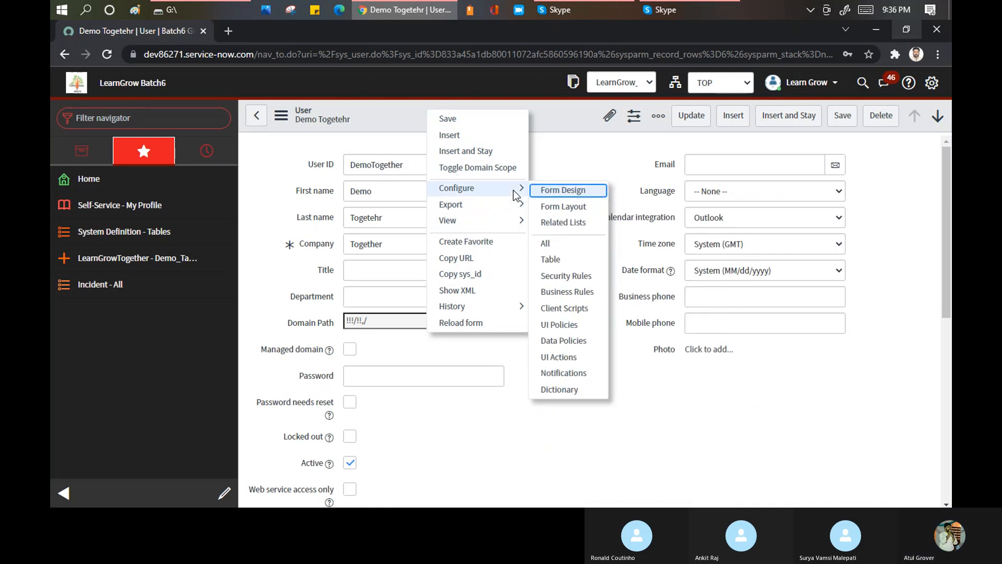
left_click(558, 191)
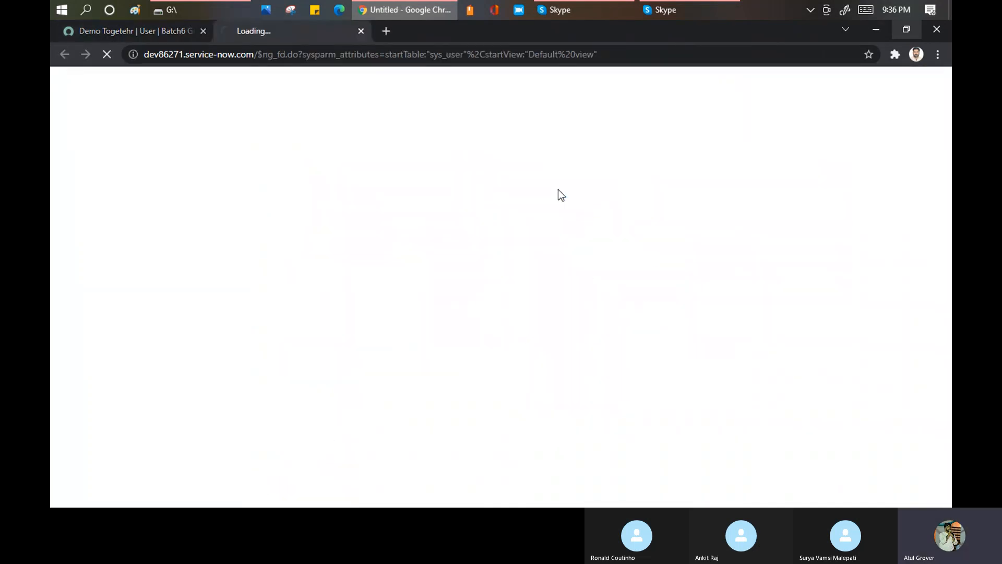
left_click(128, 27)
right_click(451, 111)
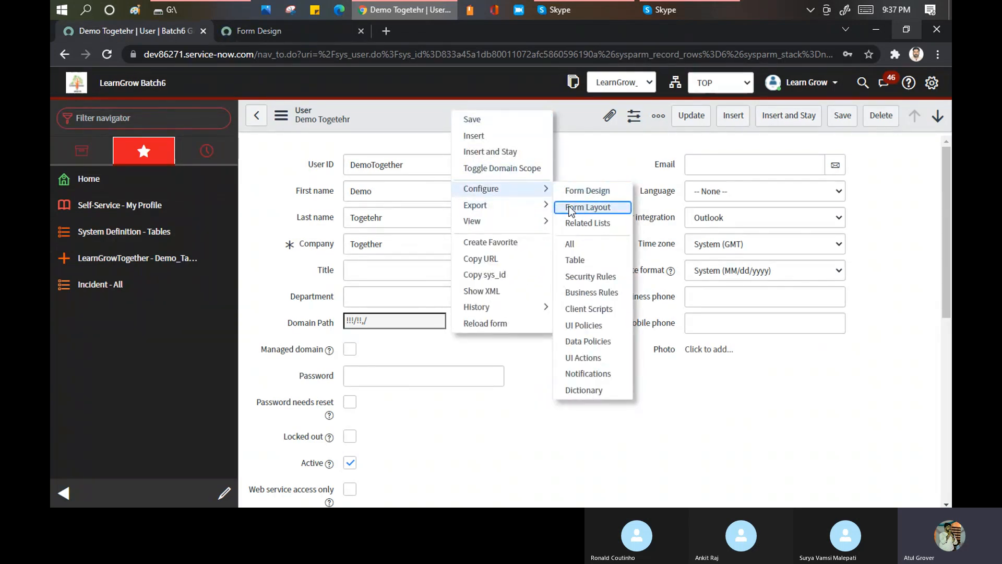
left_click(271, 32)
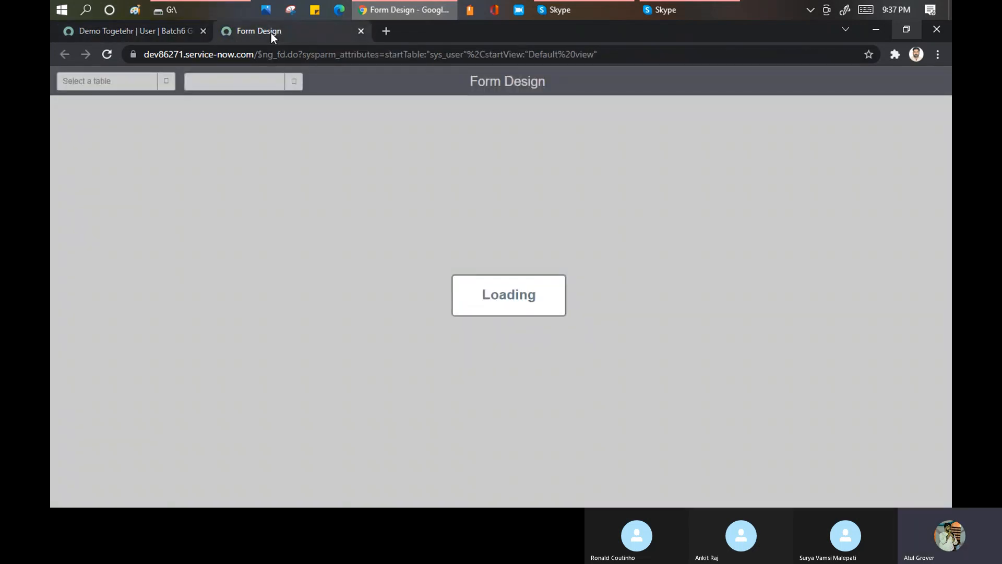
left_click(134, 30)
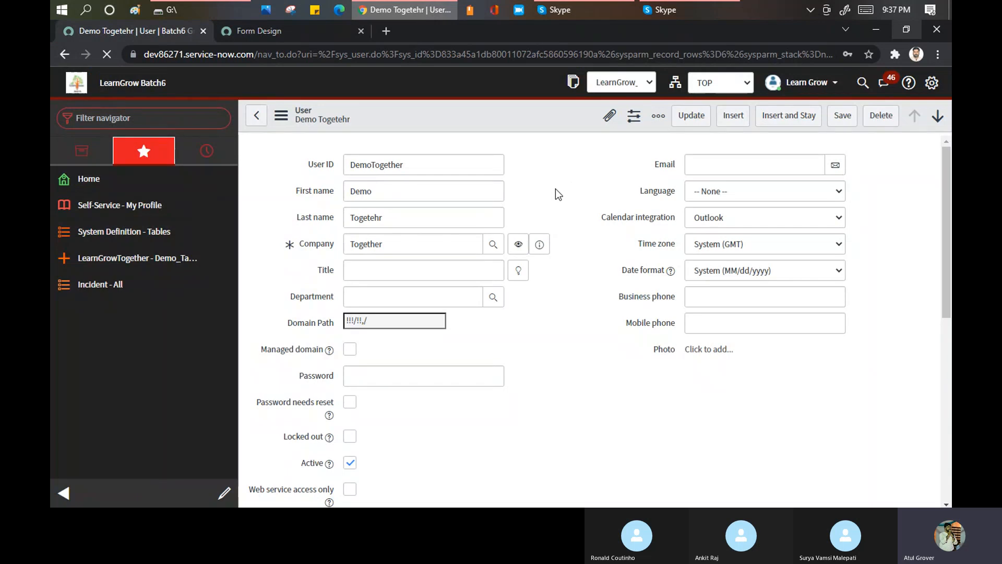
left_click(284, 30)
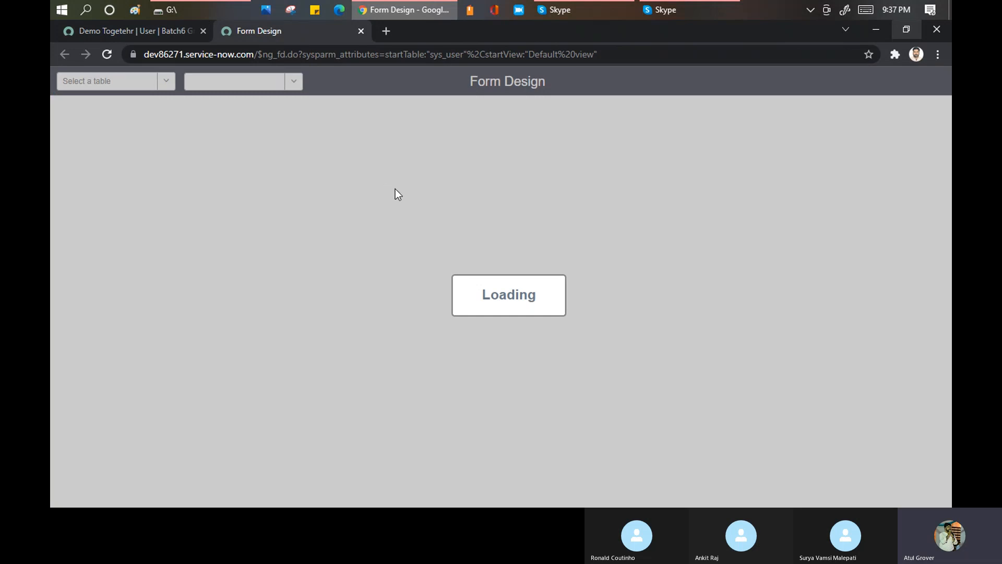
- Return to the DemoTogether user record and enable the Managed domain option
left_click(111, 33)
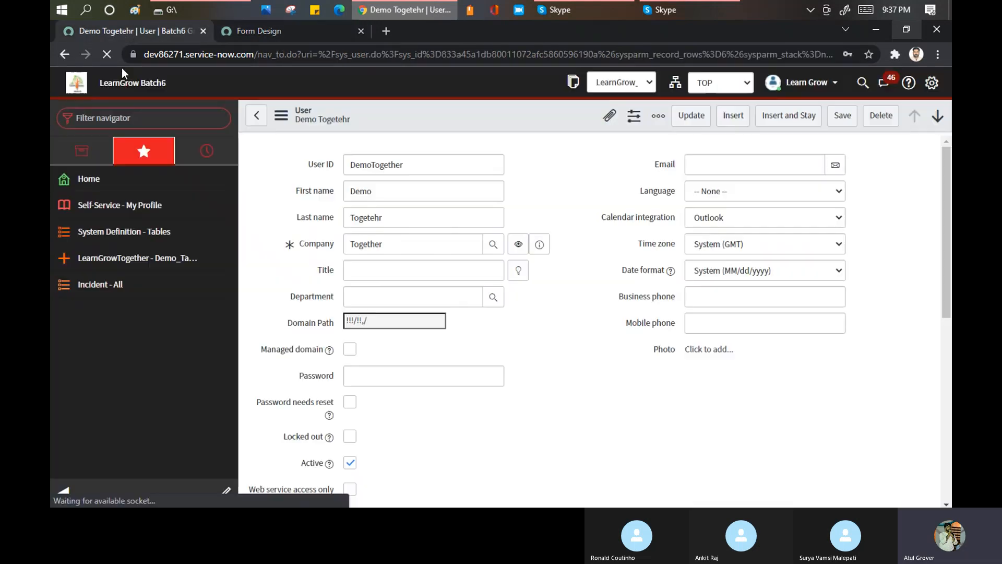
left_click(350, 349)
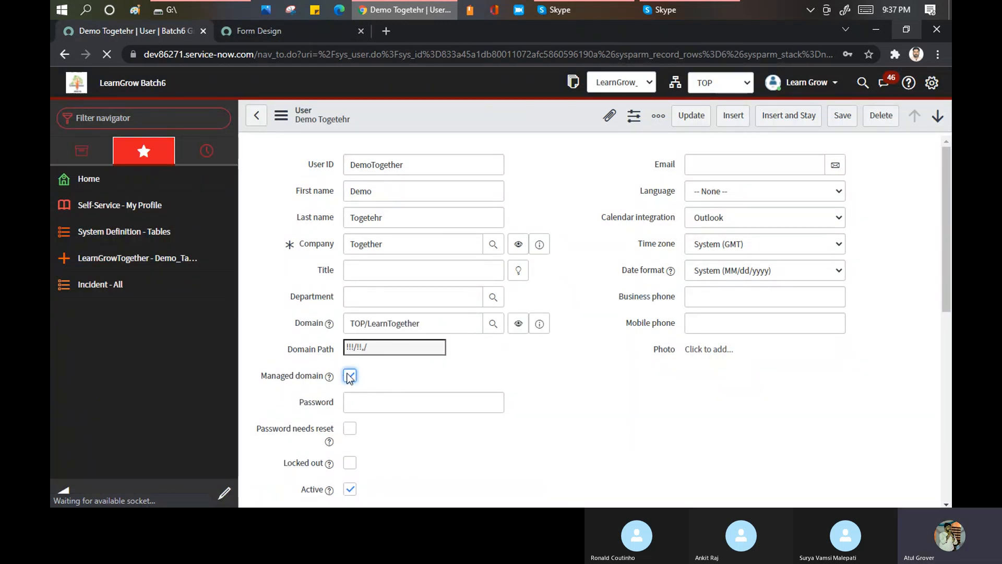
- Go back from the visibility domain member editor to the user record and re-enable its Managed domain option
left_click(296, 322)
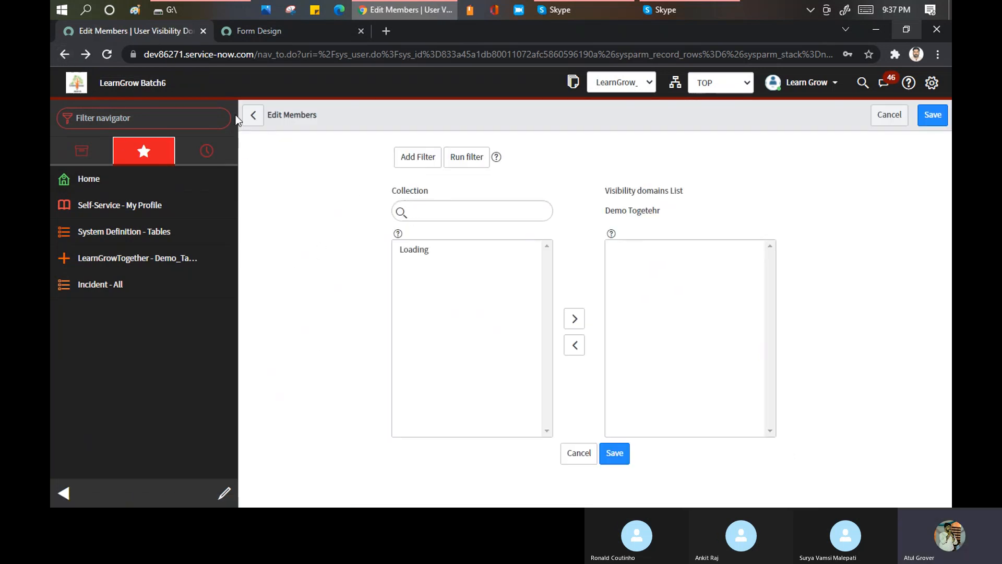
left_click(65, 53)
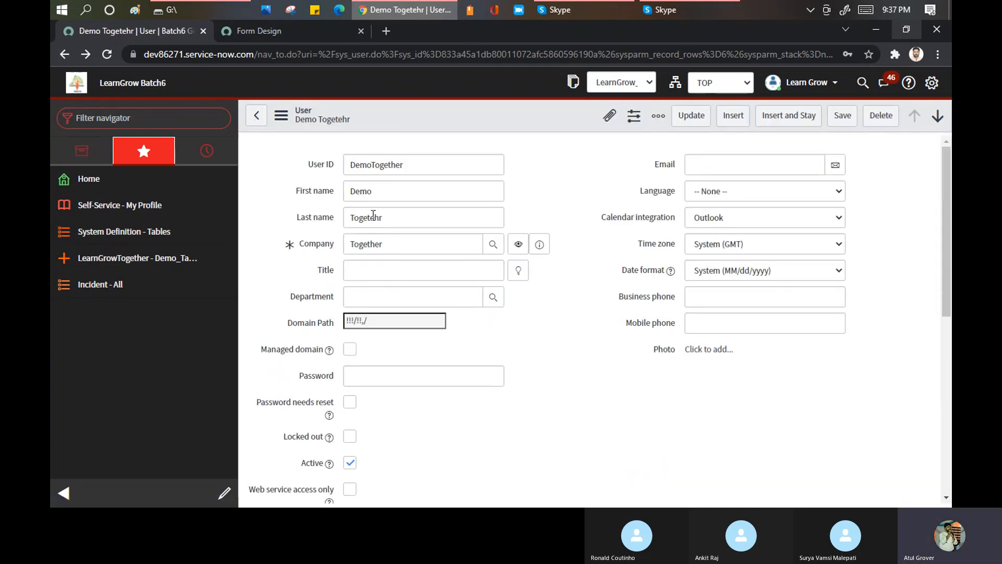
left_click(350, 349)
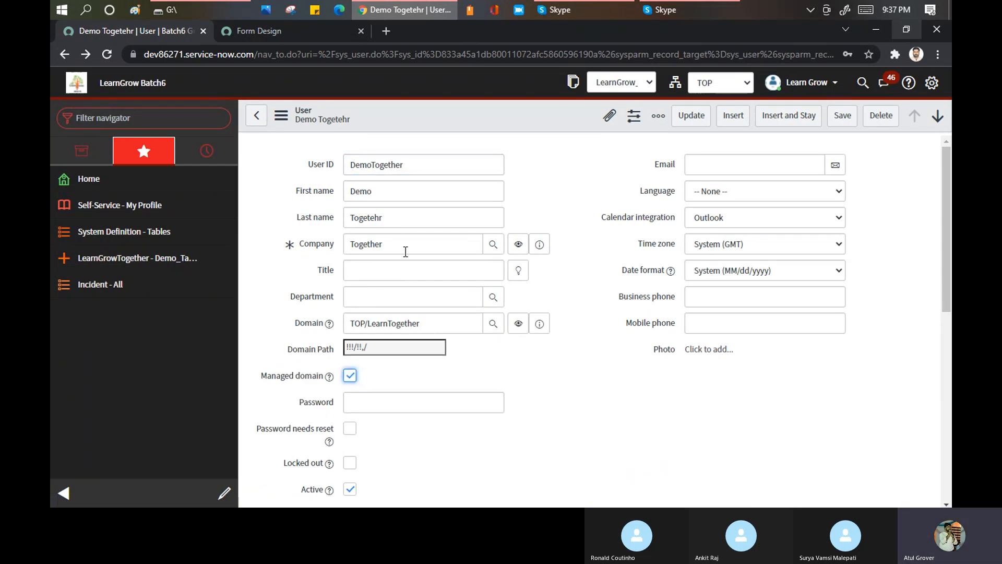
left_click(322, 244)
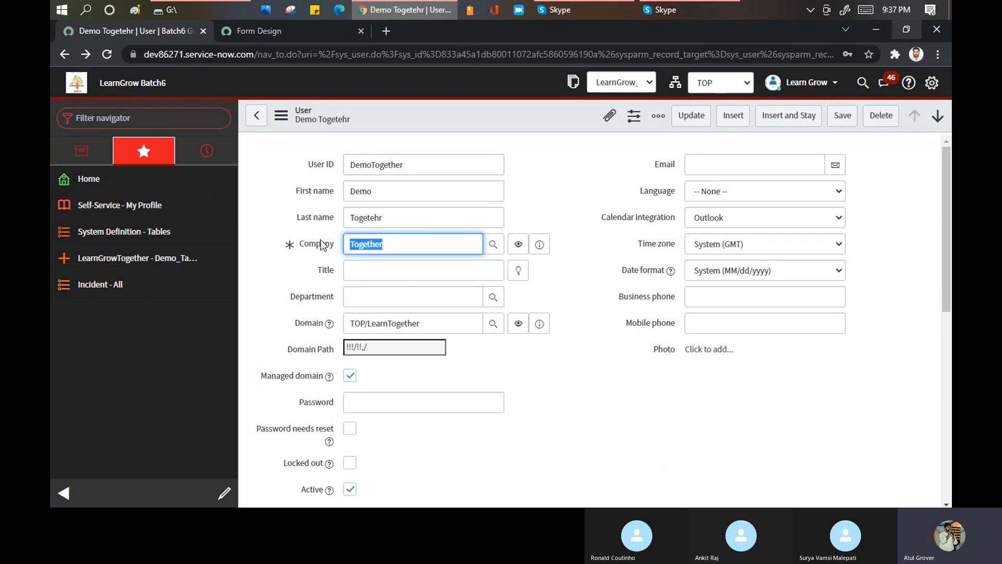
- Try replacing the user's domain with *kumori, and clear the Domain value
triple_click(429, 331)
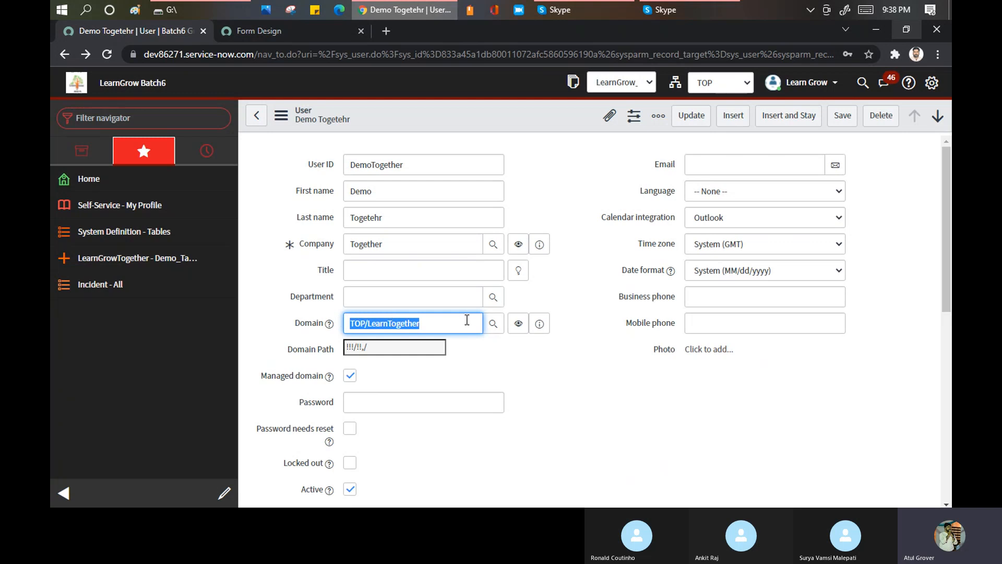
type("**kumori")
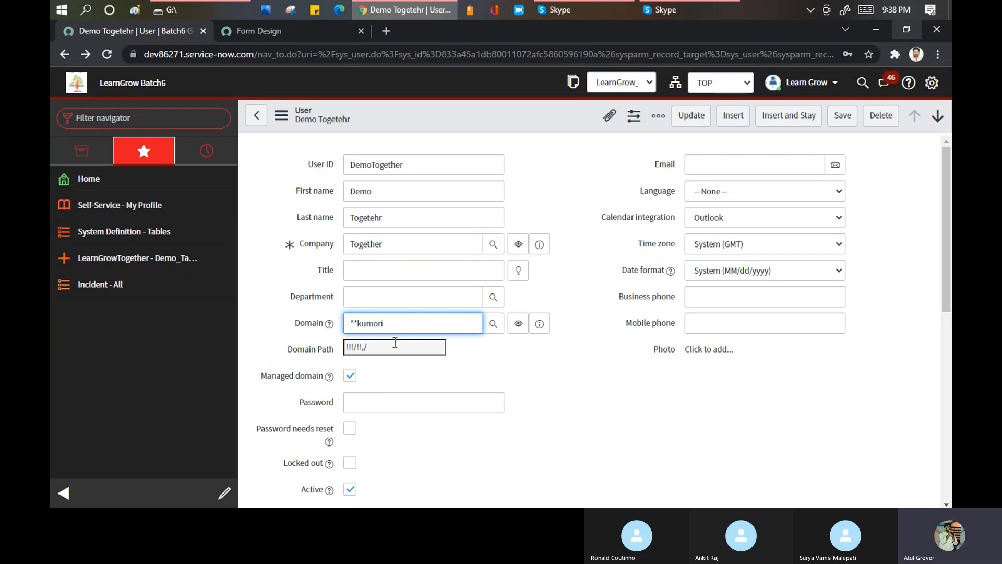
key("BackSpace")
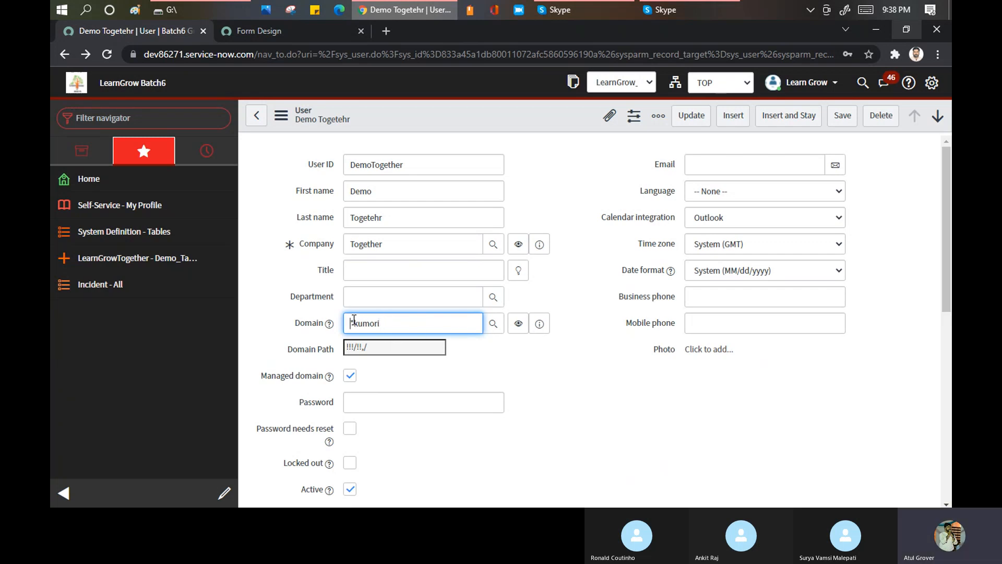
left_click(402, 320)
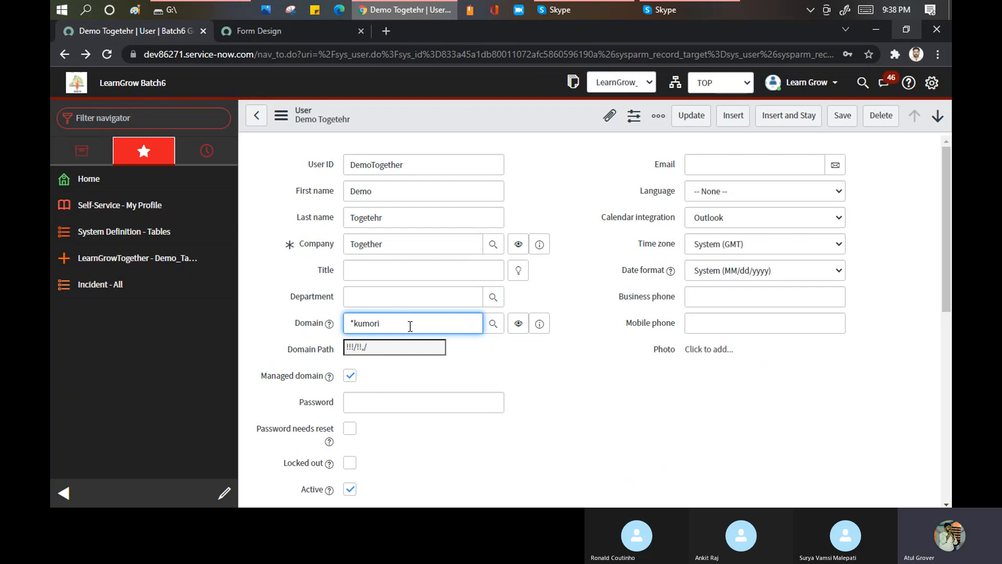
key("BackSpace")
key("BackSpace")
key("BackSpace")
key("BackSpace")
key("BackSpace")
key("BackSpace")
key("BackSpace")
- Look up the domains selectable for the user, close the lookup without choosing one, and check the user's company
left_click(492, 323)
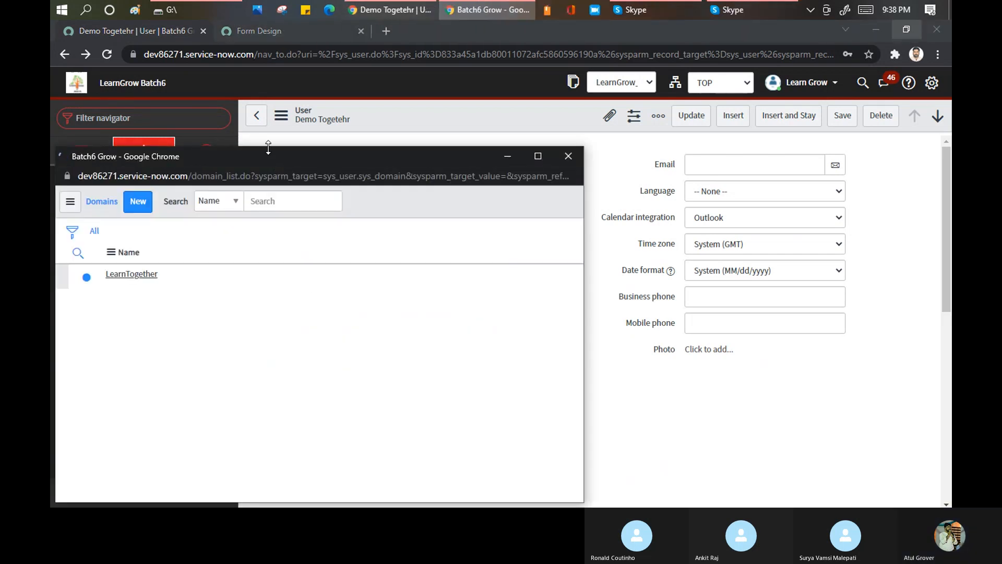
left_click_drag(270, 157, 614, 145)
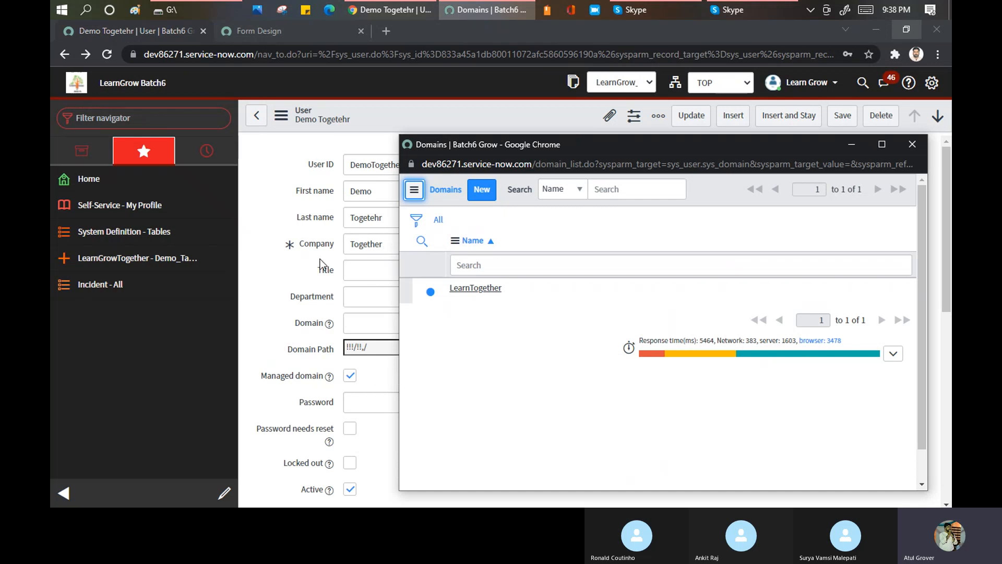
left_click(907, 146)
double_click(396, 246)
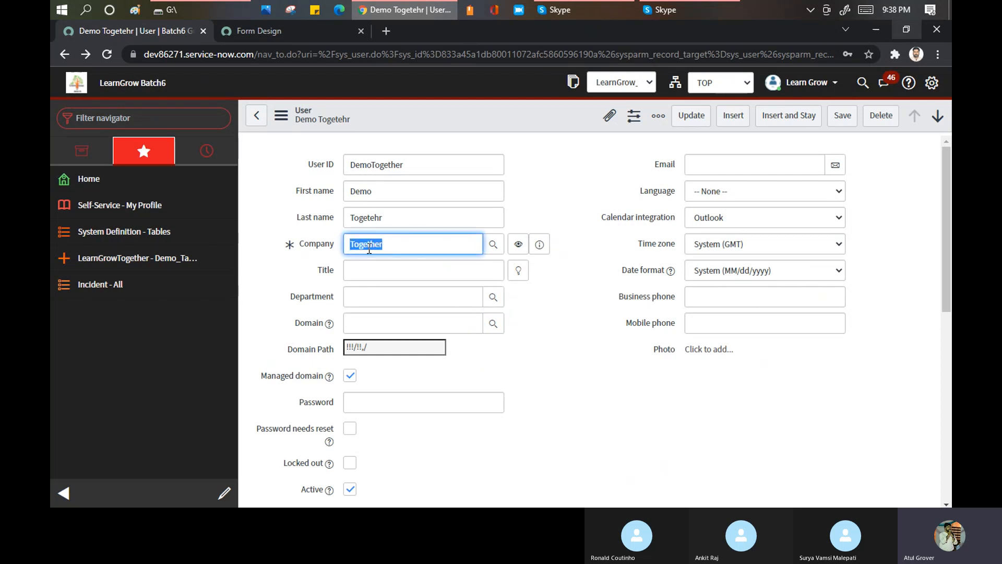
- Filter the navigator for "domain", open the Domains list under Domain Admin, and decline saving the user's password in the browser
left_click(131, 117)
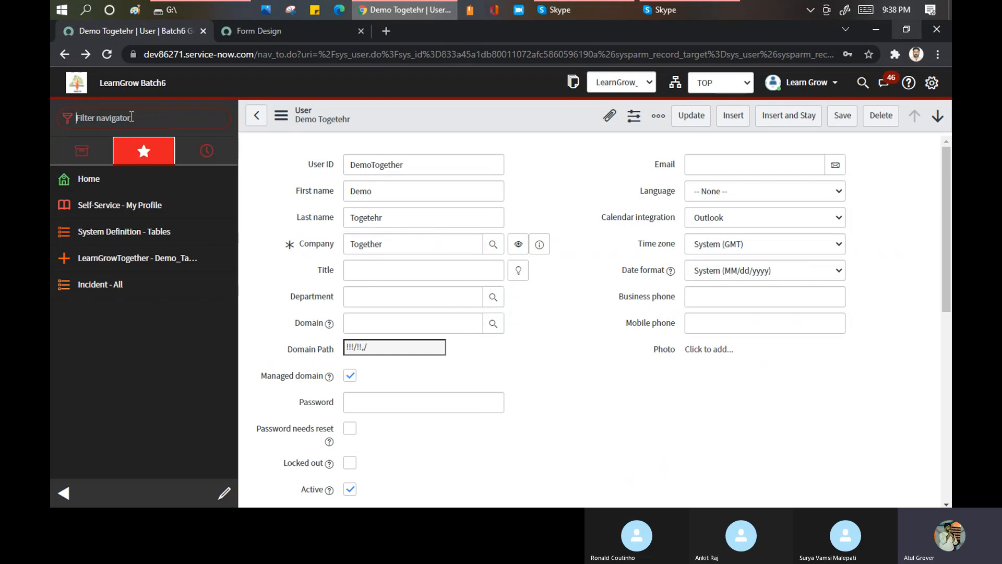
type("domain")
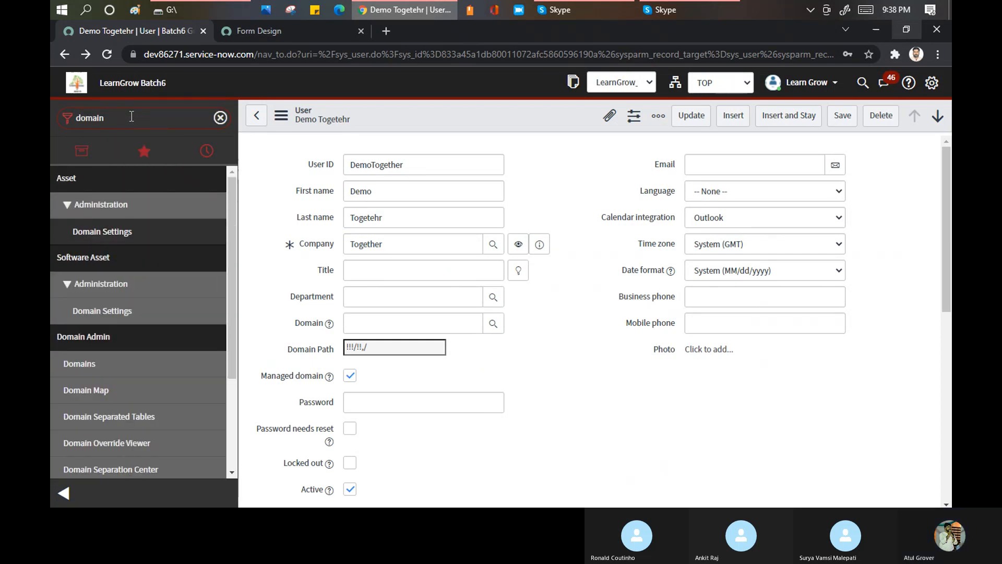
left_click(89, 366)
left_click(568, 131)
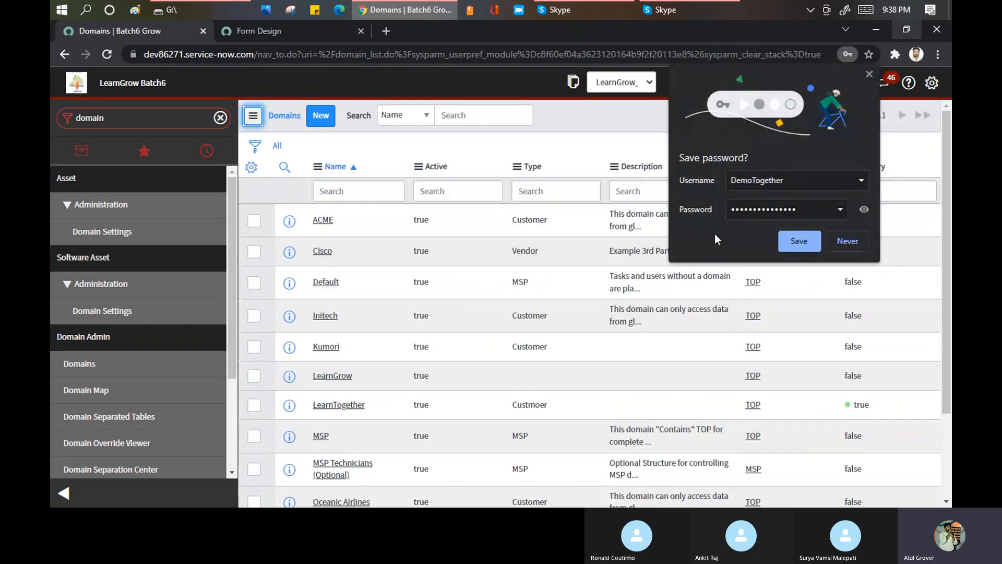
left_click(856, 240)
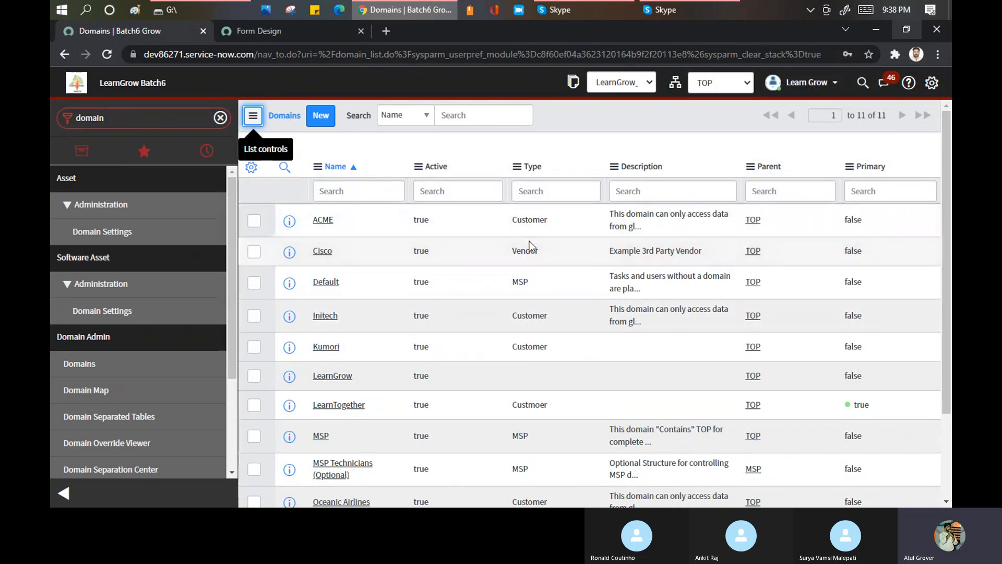
- Open the LearnTogether domain record and review its Contains Domains and Contained By related lists
scroll(371, 250, "down", 3)
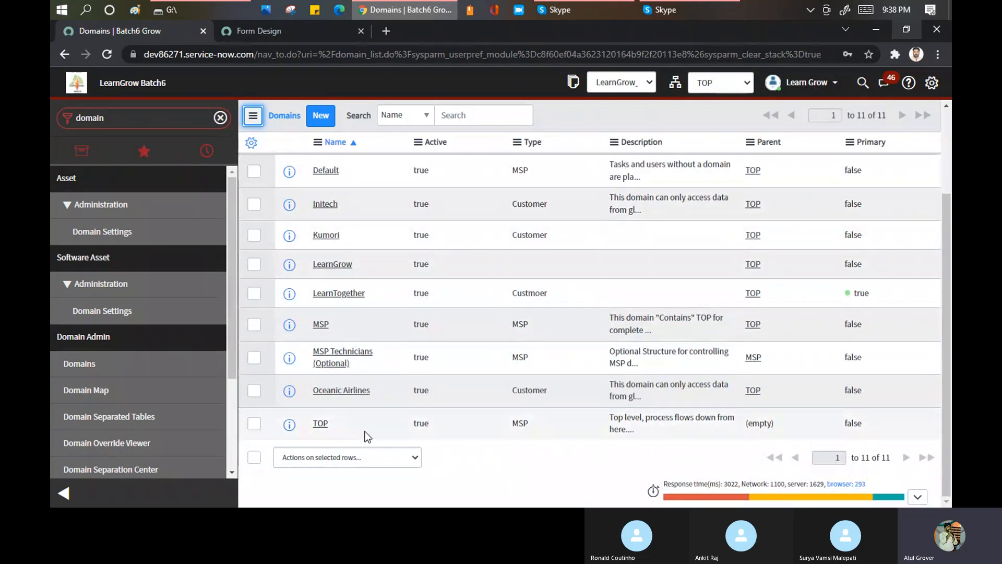
left_click(333, 294)
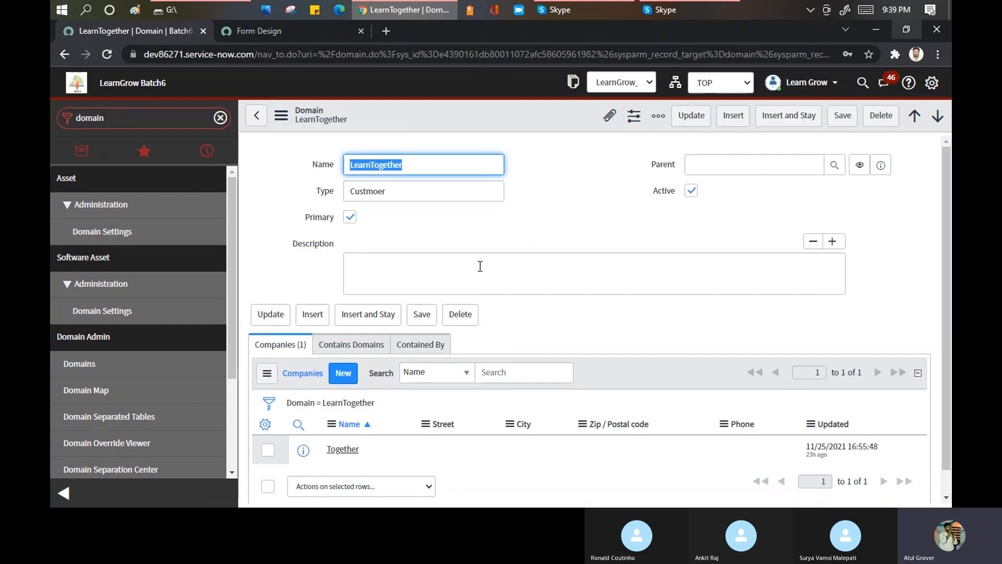
left_click(342, 353)
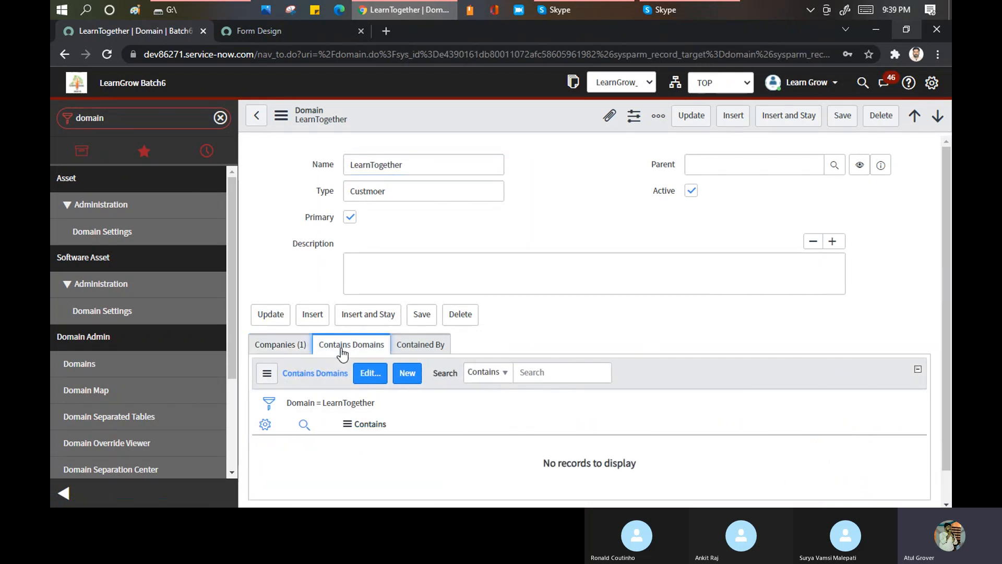
left_click(420, 347)
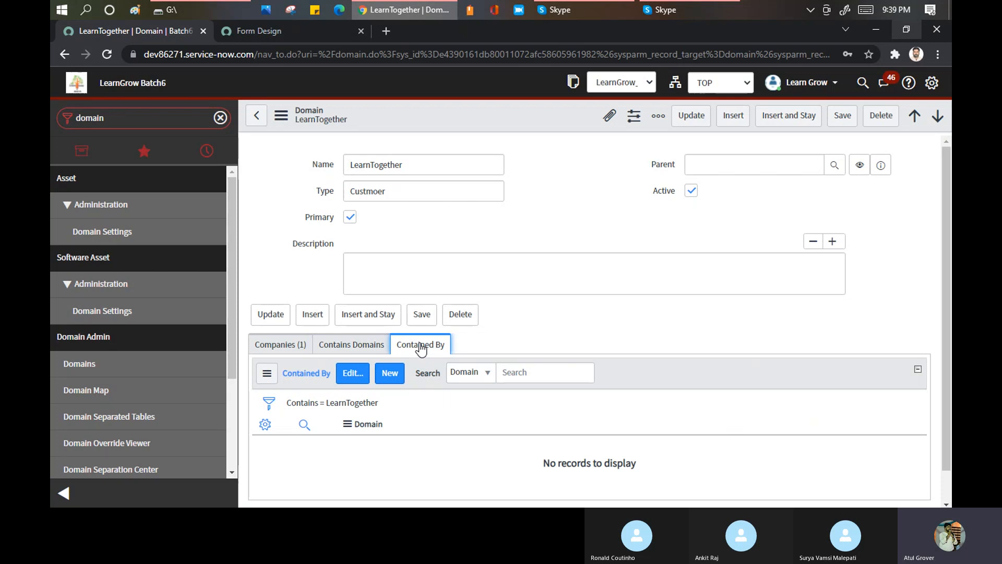
- Load developer.servicenow.com in a new browser tab and open its sign-in page
left_click(389, 30)
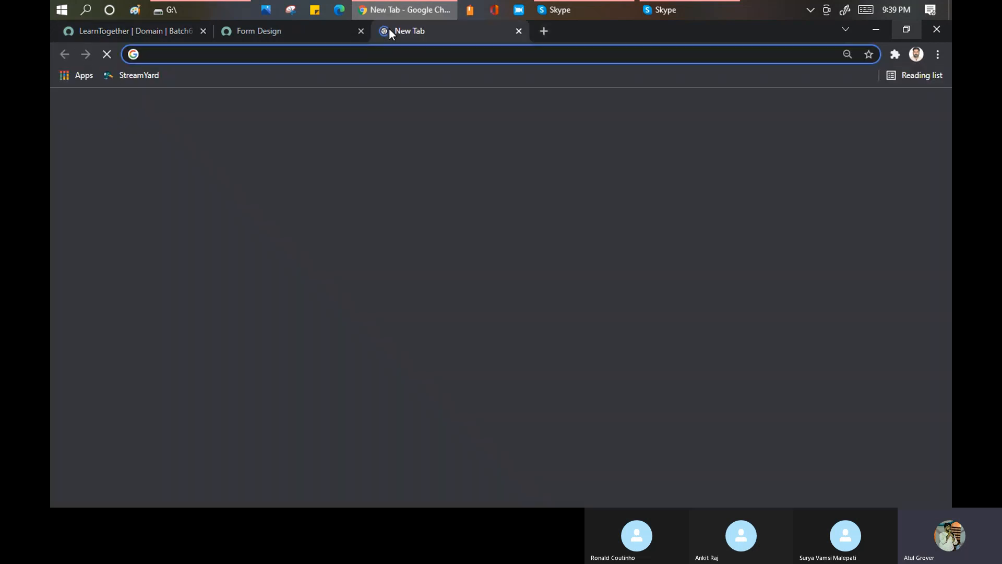
type("dev")
type("eloper.servicenow.com")
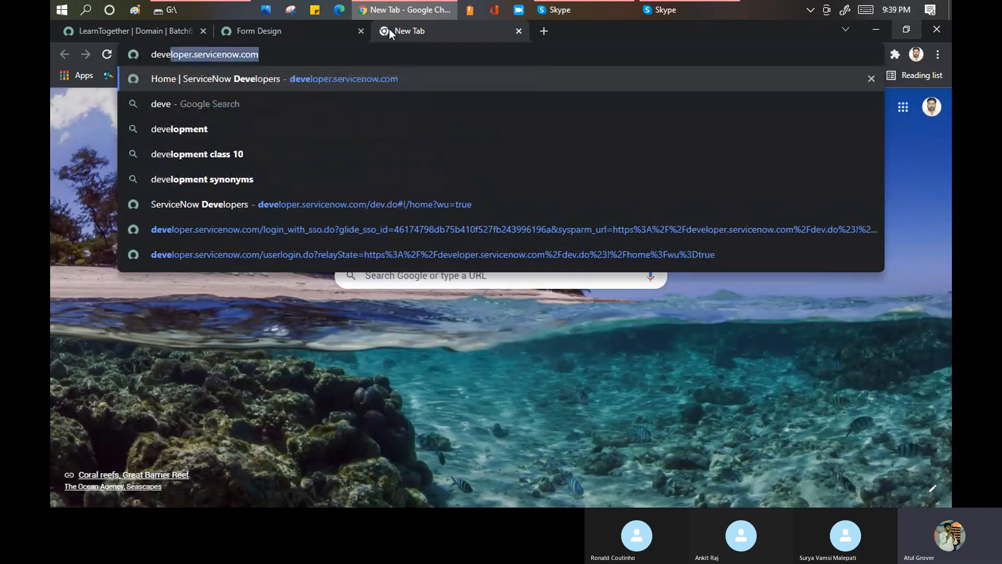
key("Return")
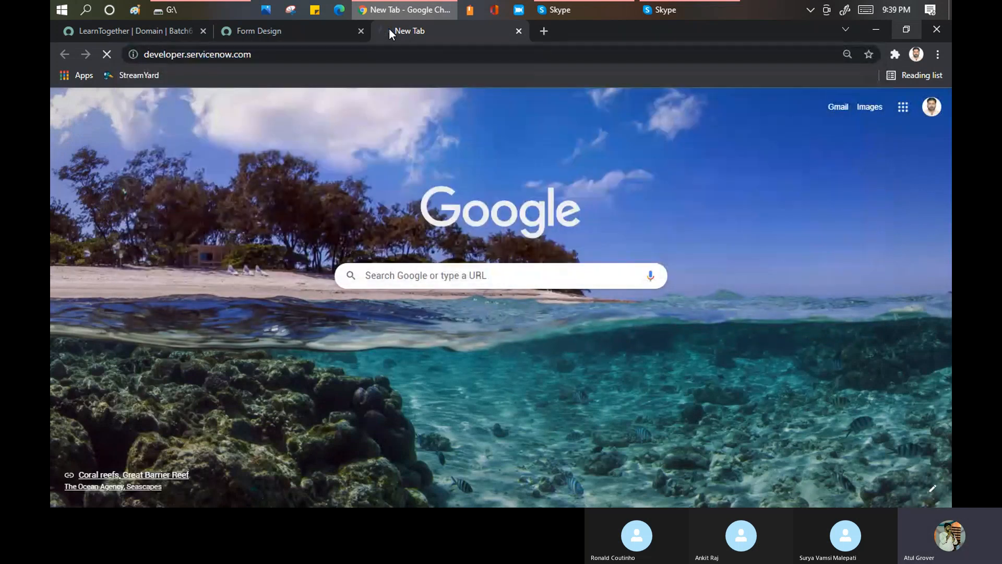
left_click(576, 9)
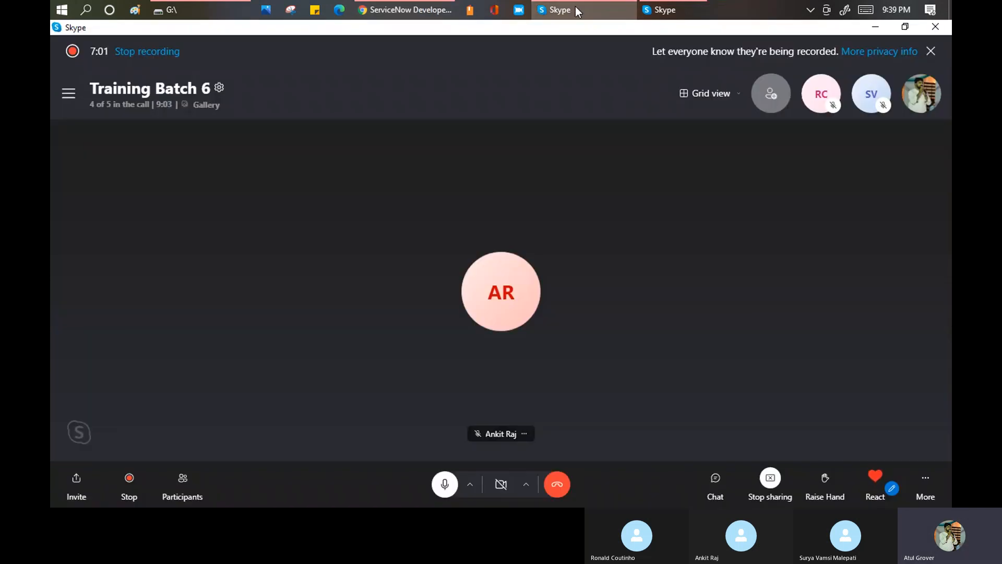
left_click(576, 9)
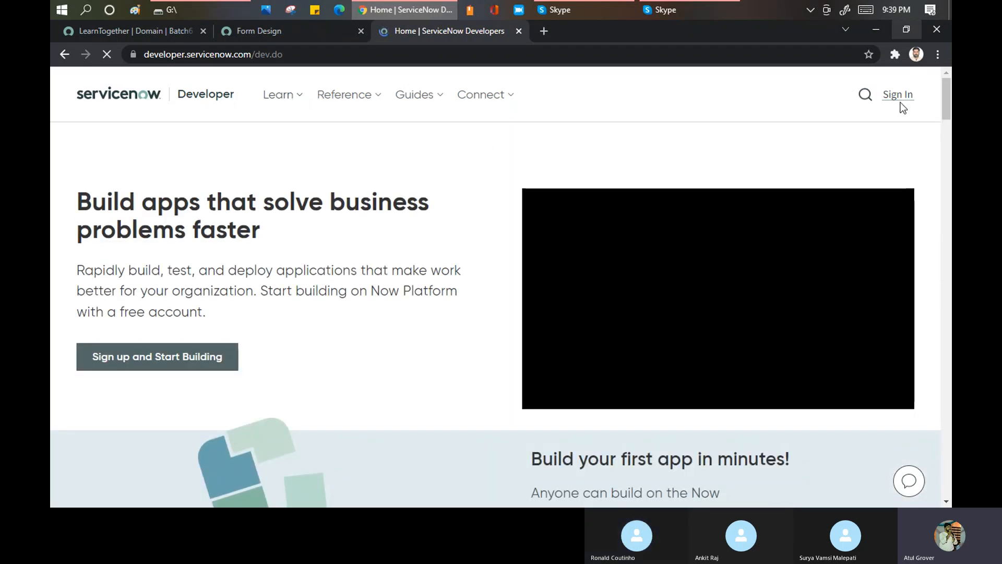
left_click(896, 97)
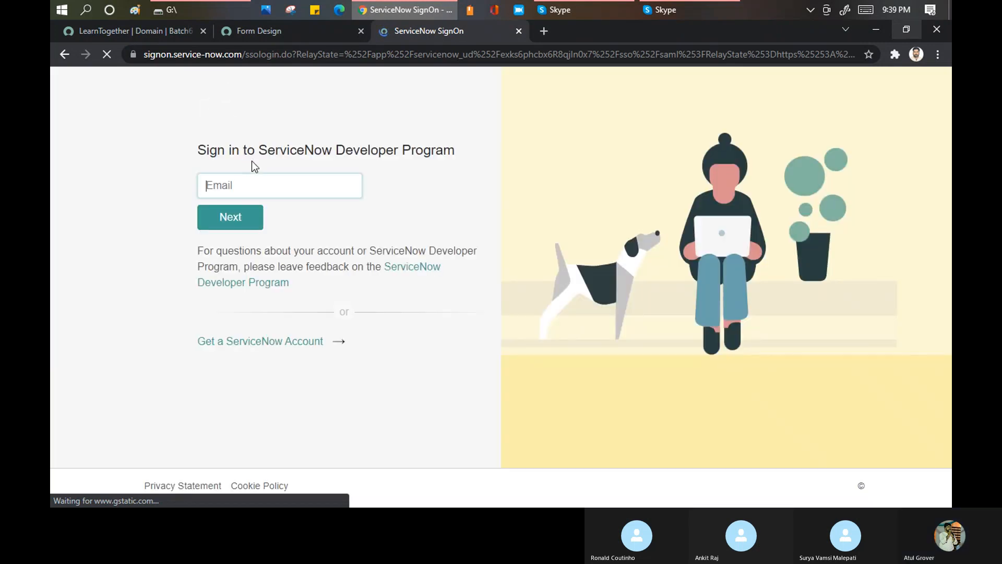
- Replace the prefilled sign-in e-mail with the developer account's e-mail address and continue to the password entry
left_click(259, 185)
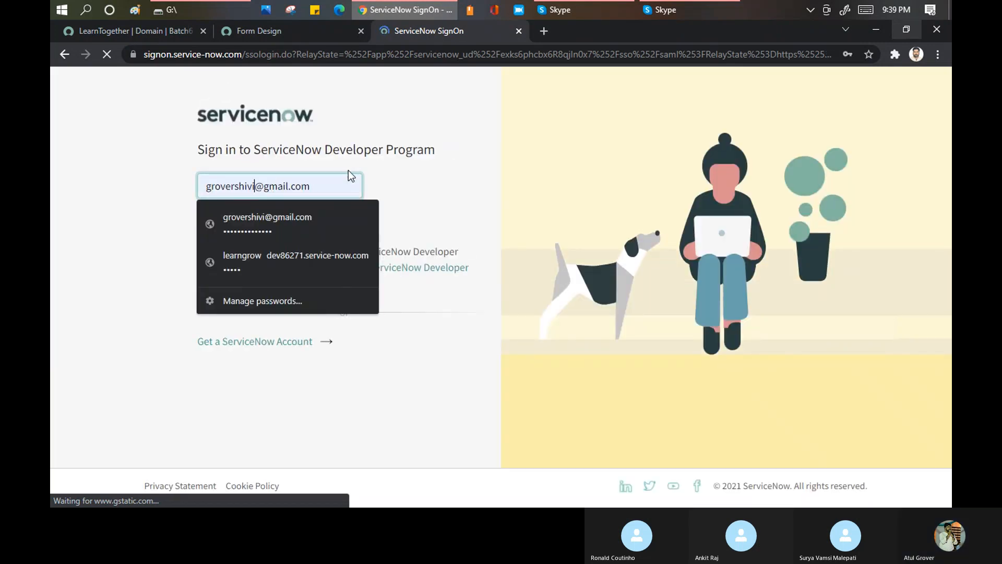
key("ctrl+shift+Left")
key("ctrl+a")
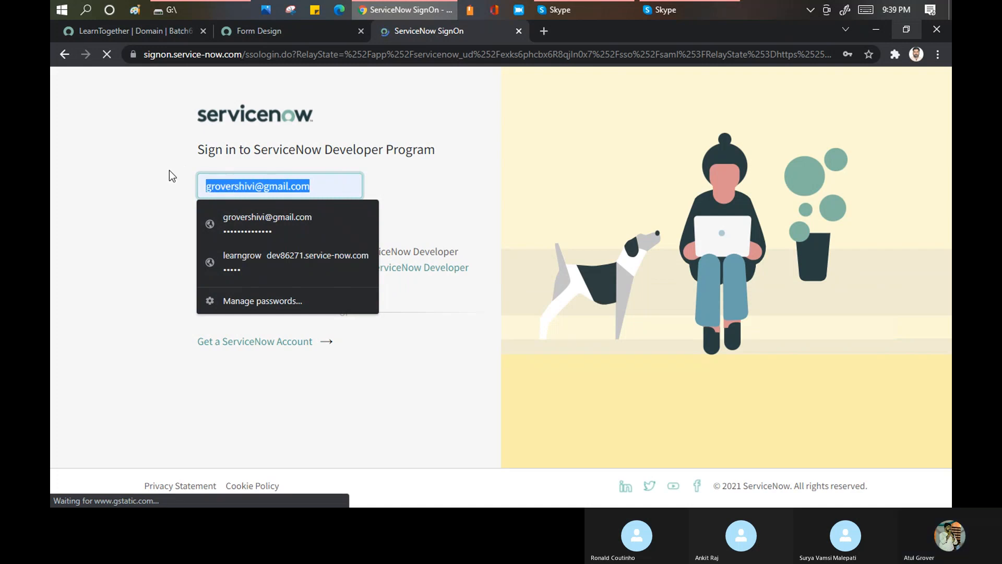
type("atul.")
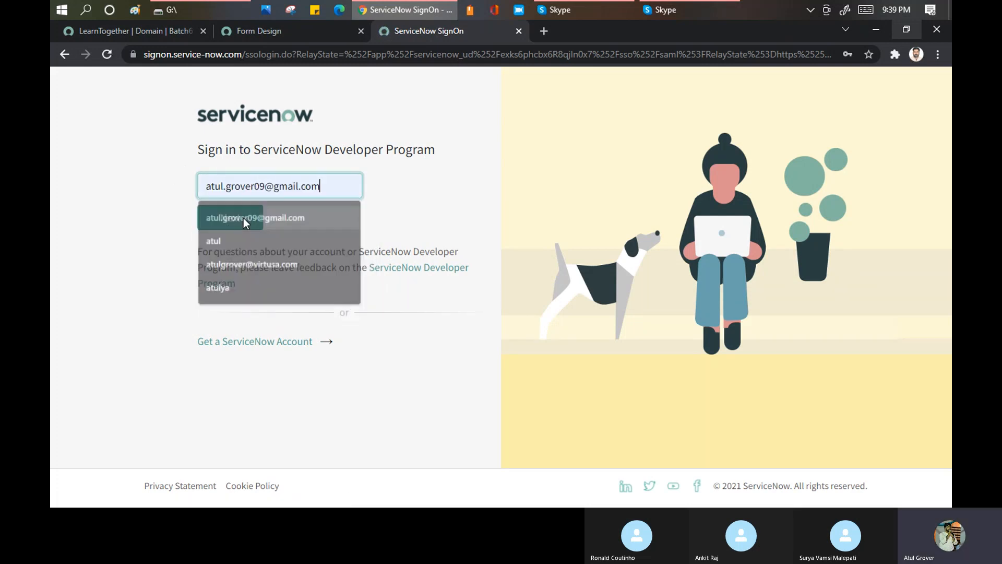
left_click(244, 218)
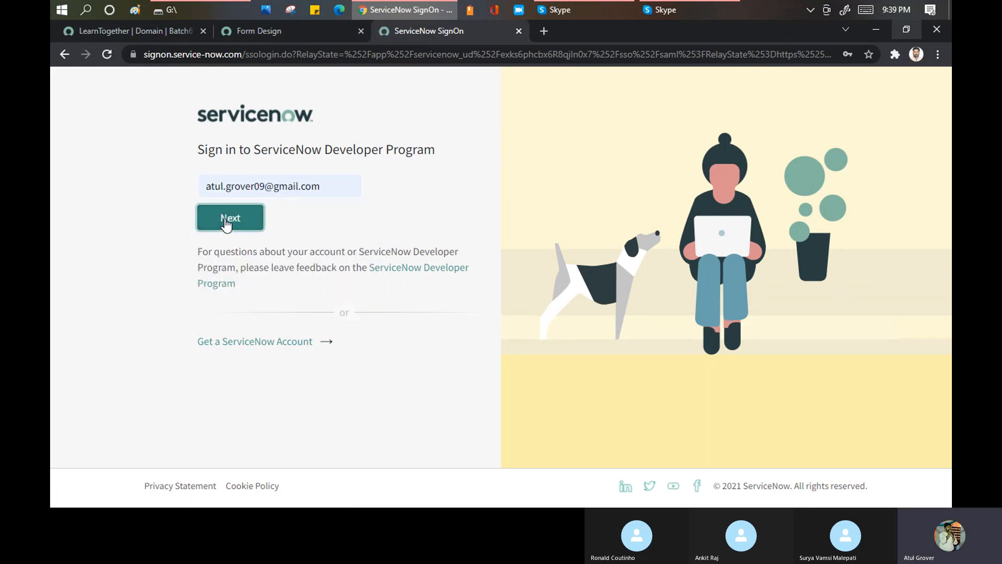
left_click(226, 223)
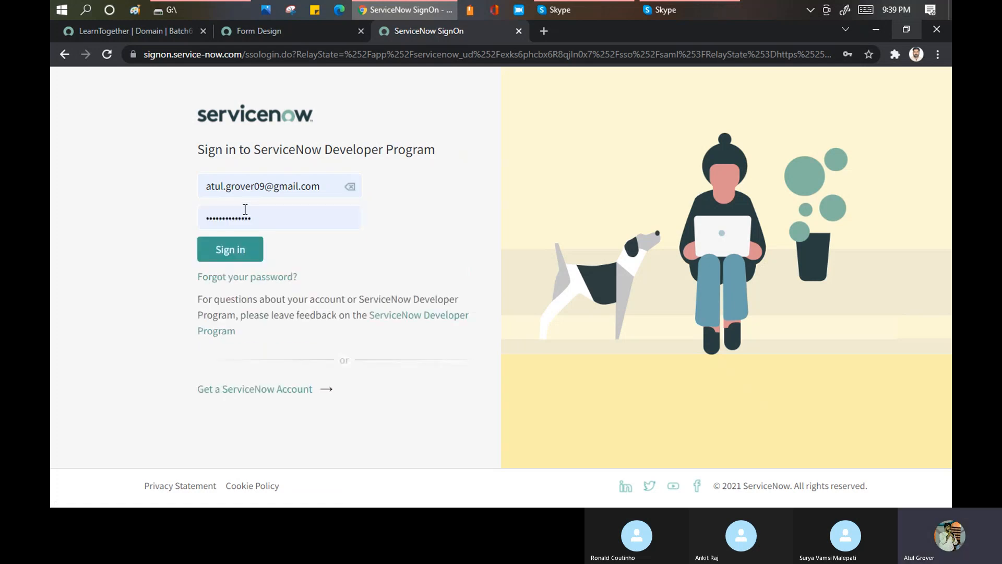
- Enter the account password and sign in to the ServiceNow Developer Program
double_click(257, 230)
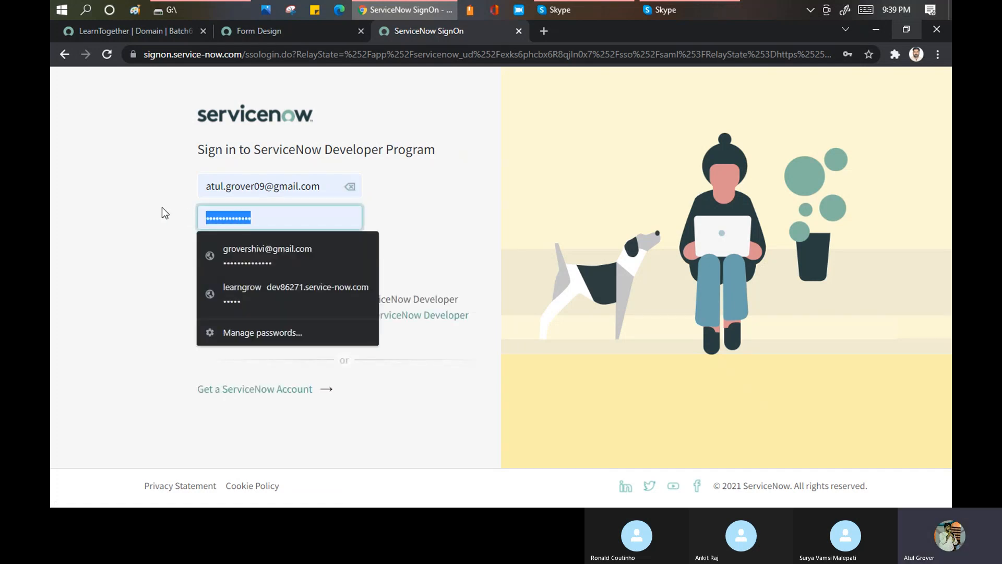
type("•••••••••••")
left_click(233, 251)
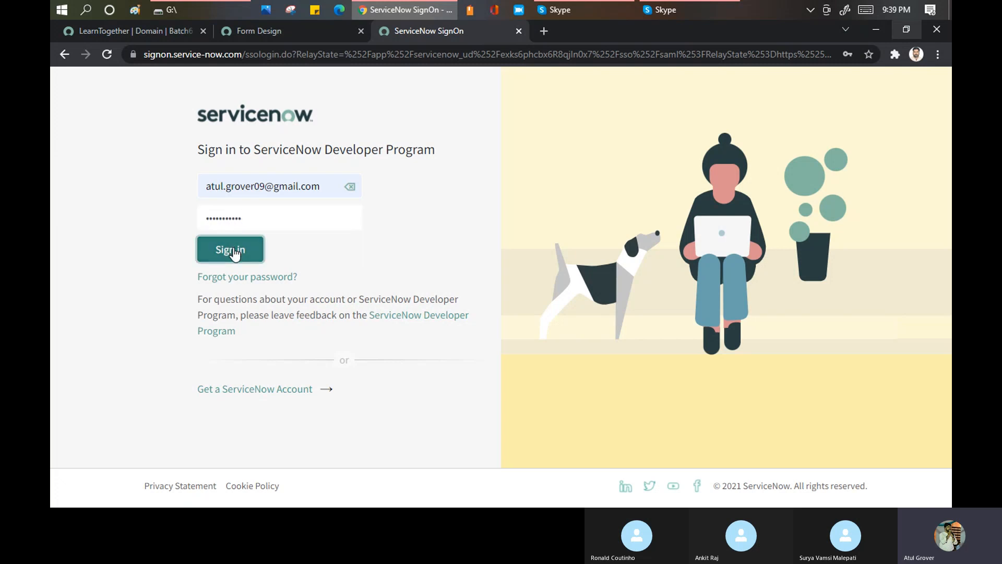
- Check the LearnTogether domain's Contains Domains list again and return to the ServiceNow Developers site
left_click(155, 32)
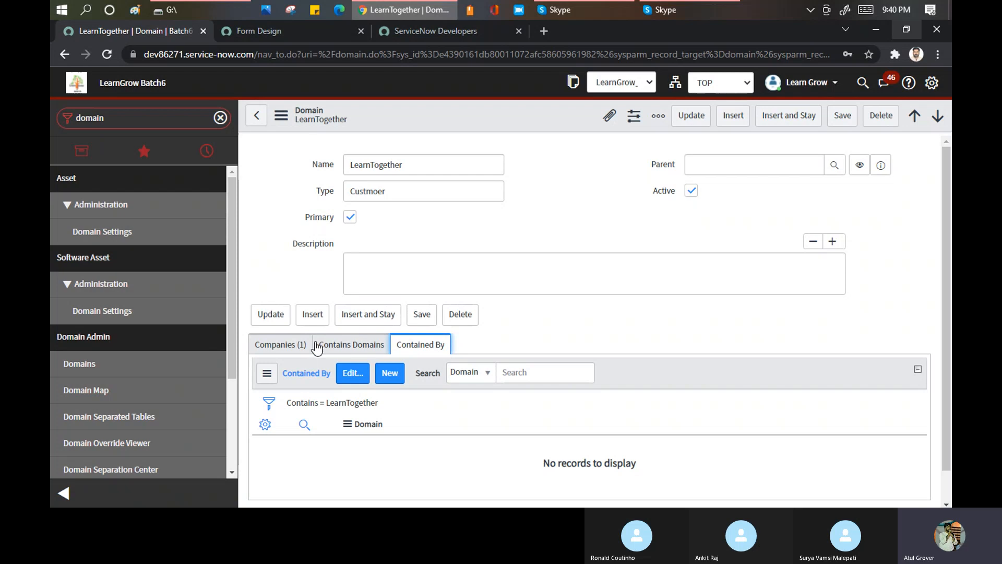
left_click(354, 349)
left_click(430, 31)
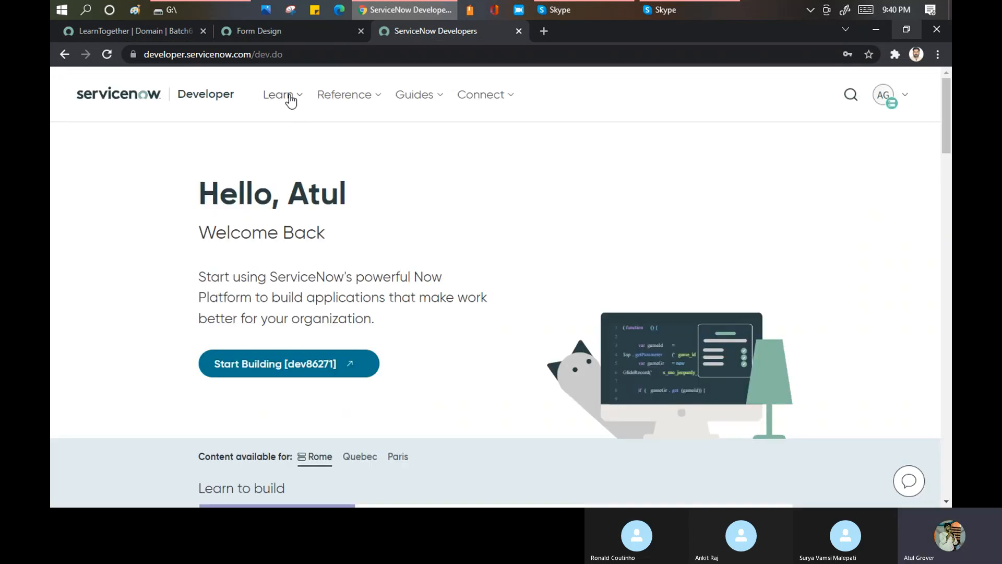
- Open the Domain Separation course from the Learn to build section and look through its Domain Scope article
scroll(463, 390, "down", 1)
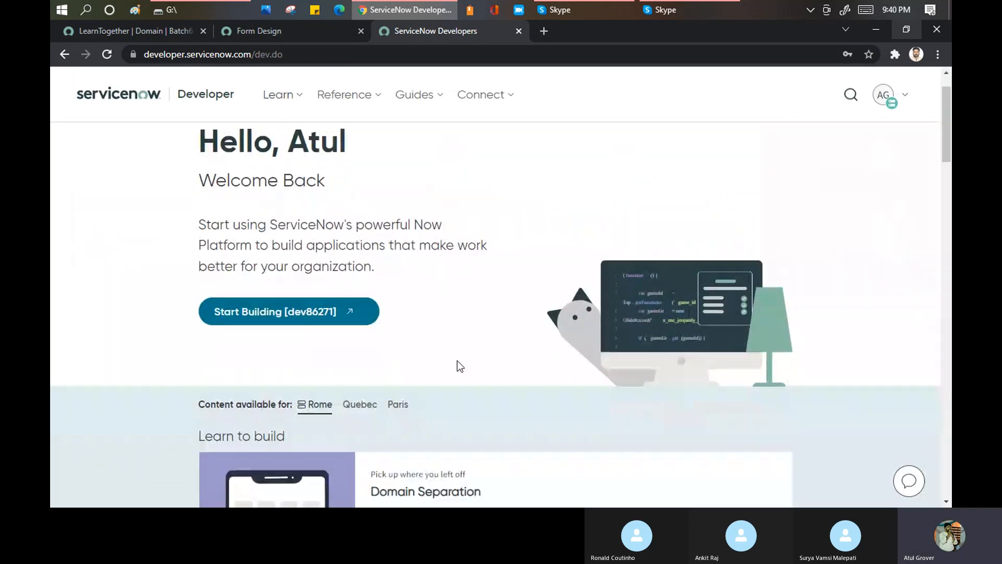
scroll(463, 391, "down", 3)
left_click(455, 345)
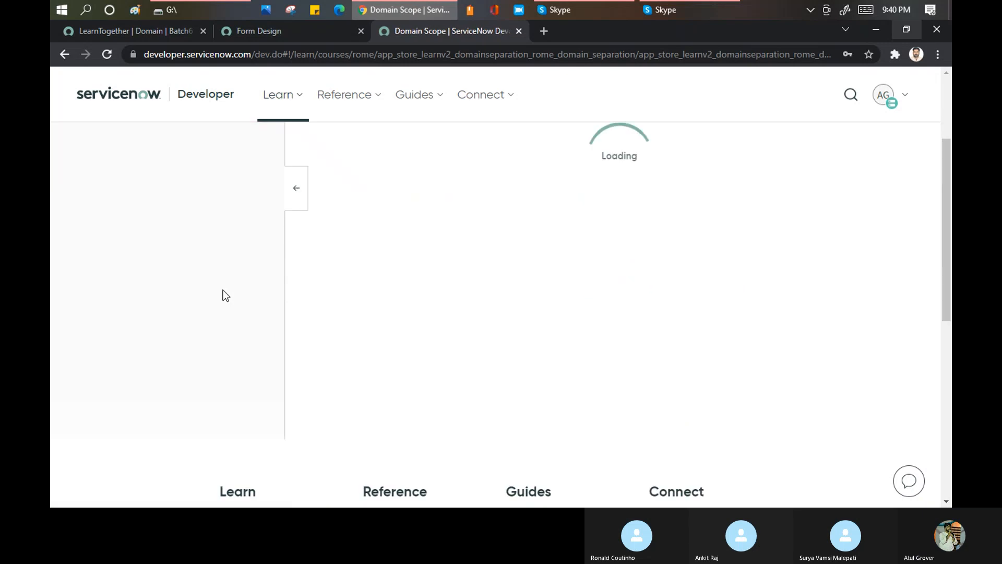
scroll(209, 306, "down", 3)
scroll(212, 308, "down", 5)
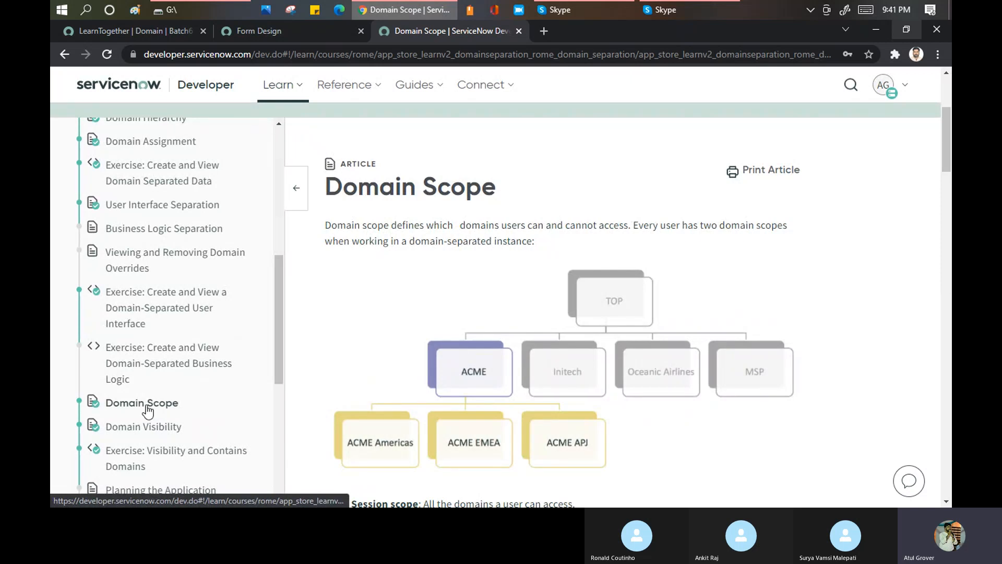
scroll(498, 319, "down", 1)
scroll(497, 320, "down", 5)
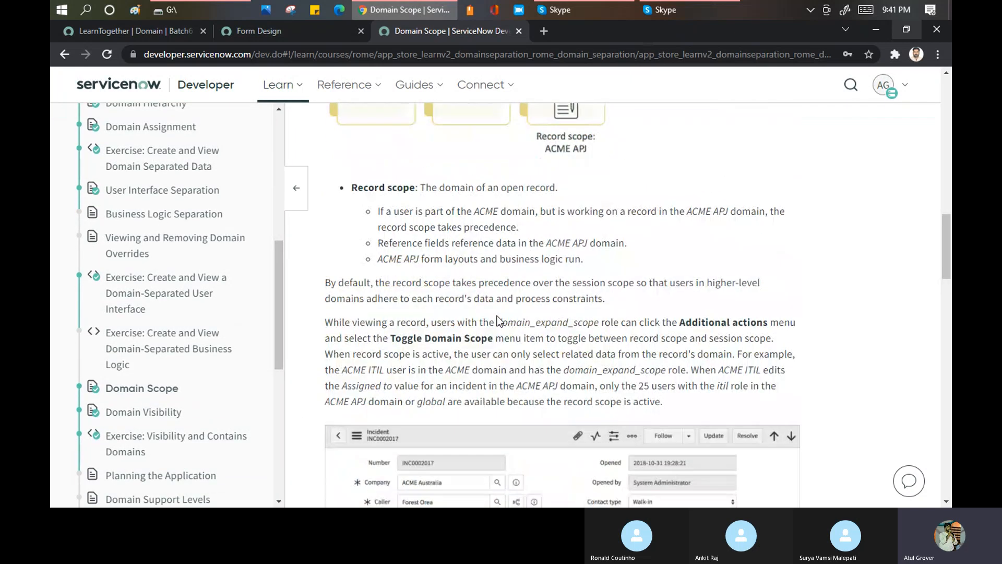
scroll(498, 315, "down", 3)
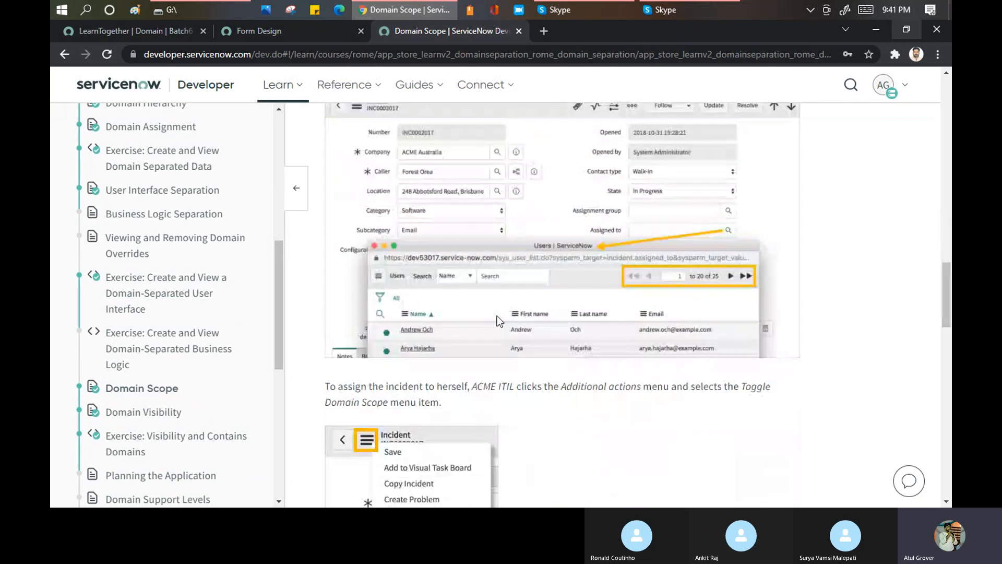
- Glance at the Domain Visibility article, then return to Domain Scope and review its Toggle Domain Scope explanation
left_click(143, 418)
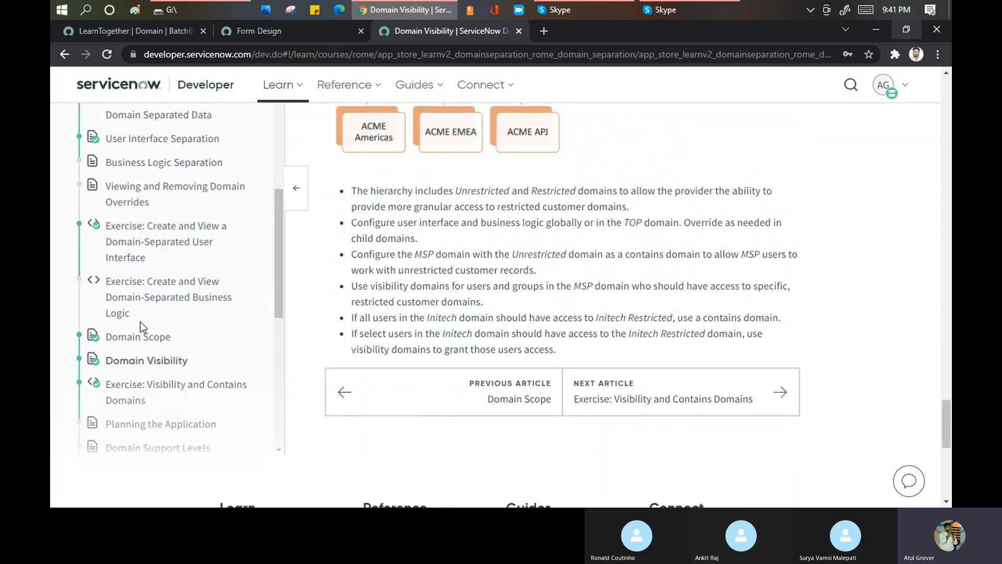
left_click(159, 363)
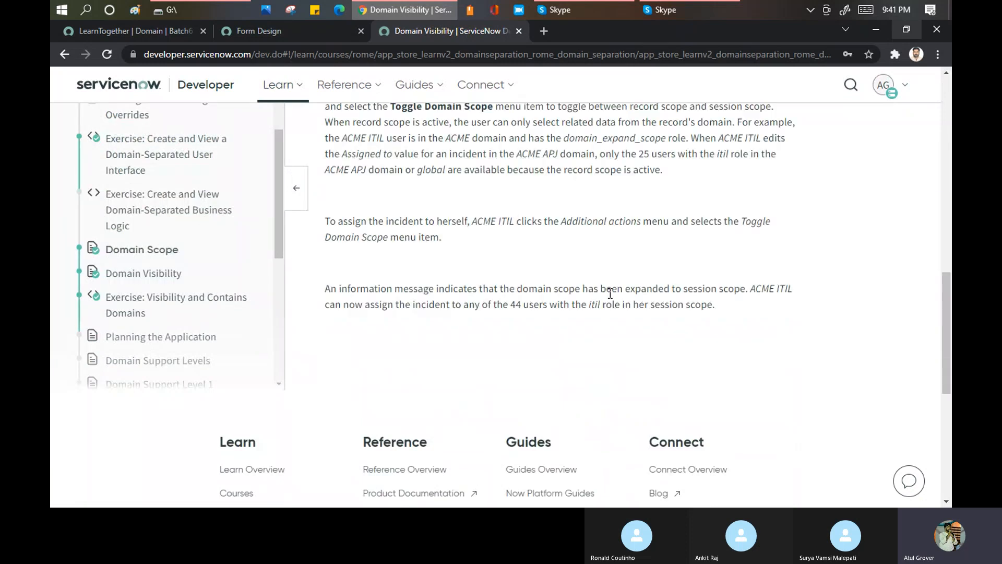
scroll(599, 244, "up", 5)
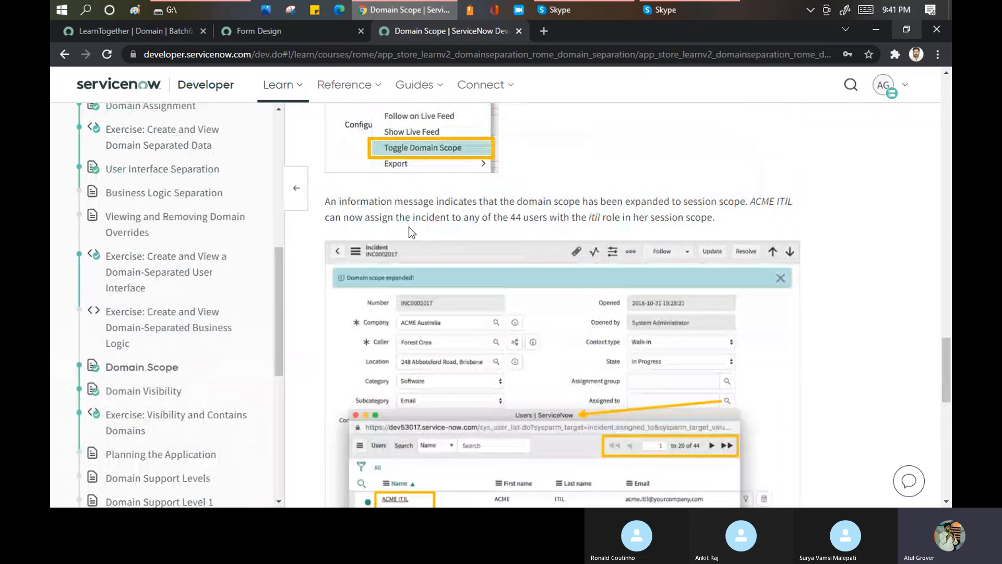
scroll(530, 245, "up", 3)
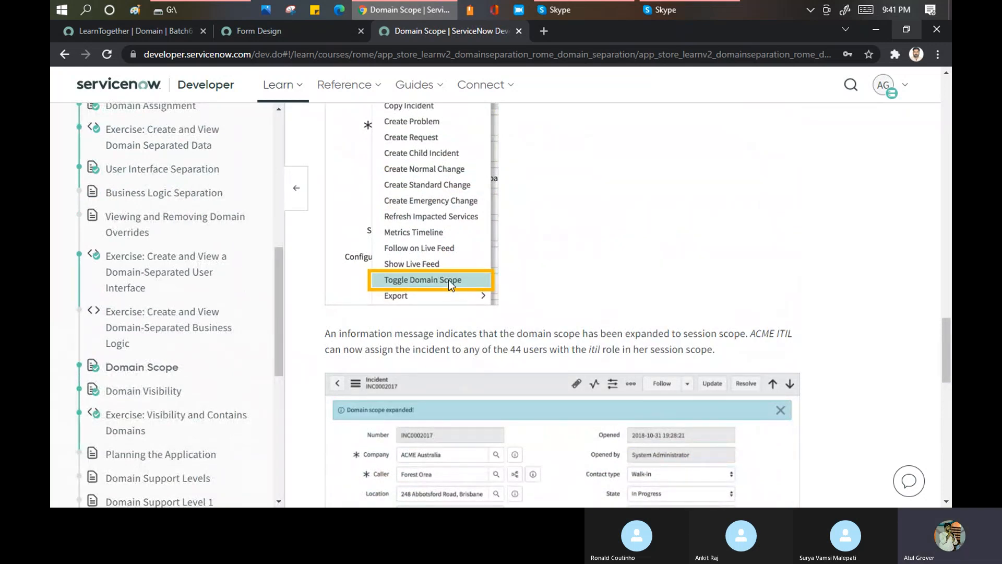
- Open the Domain Visibility article and highlight the Contains Domains and Visibility domains terms and the wording about accessing another domain
left_click(159, 392)
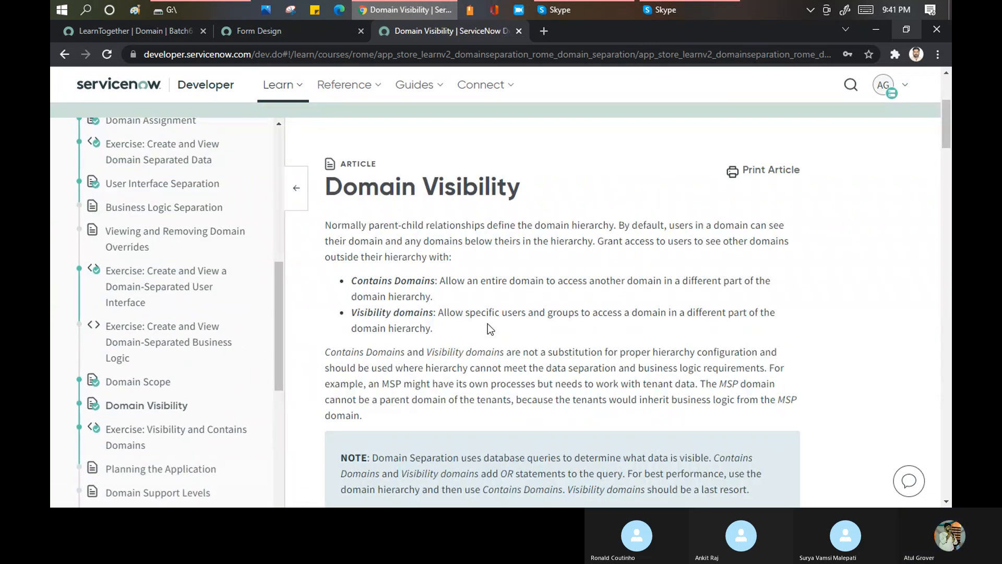
left_click_drag(350, 282, 441, 276)
left_click_drag(431, 313, 352, 311)
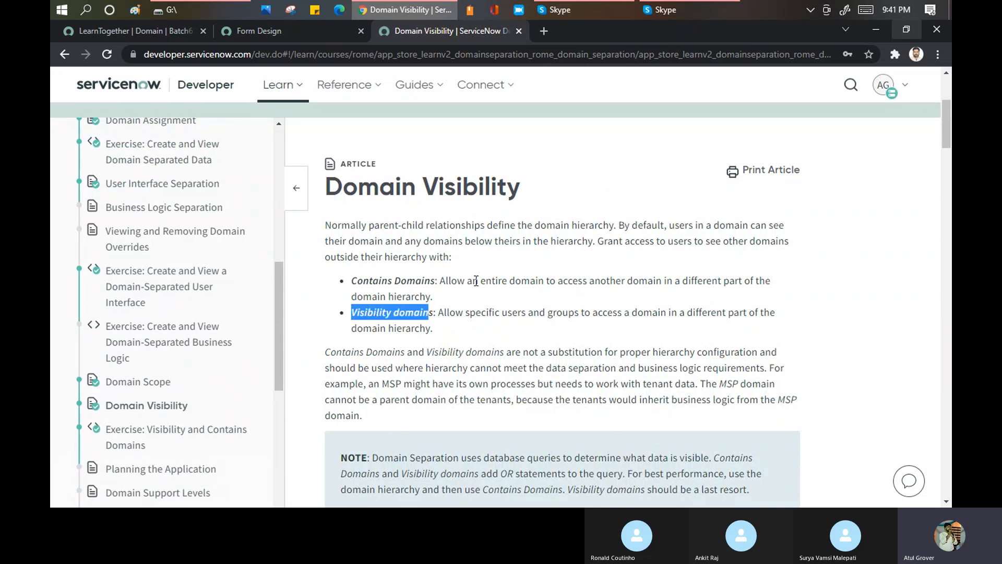
left_click_drag(499, 281, 681, 297)
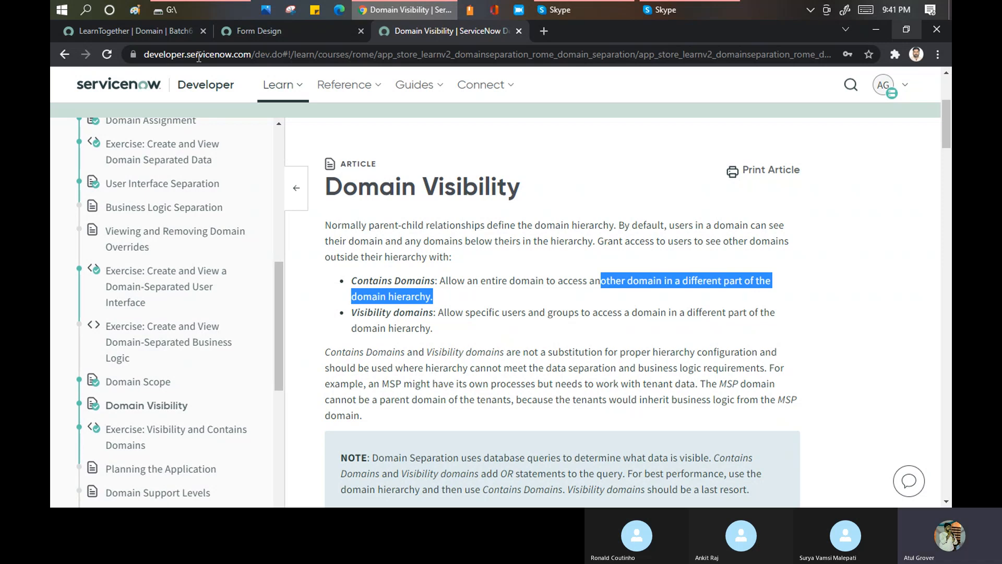
- Return to the LearnTogether domain record and view the domains available in the session's domain picker
left_click(157, 33)
left_click(158, 33)
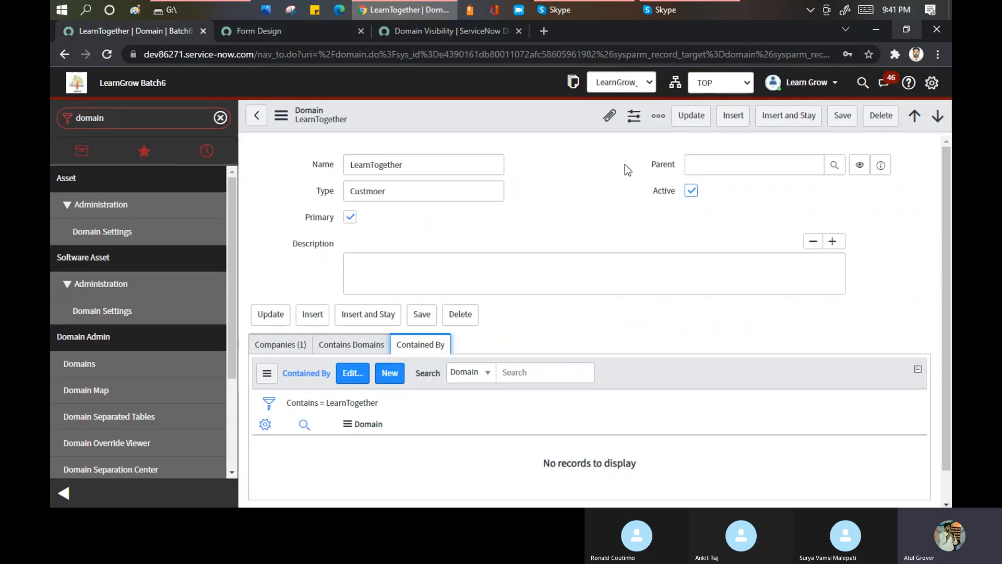
left_click(736, 84)
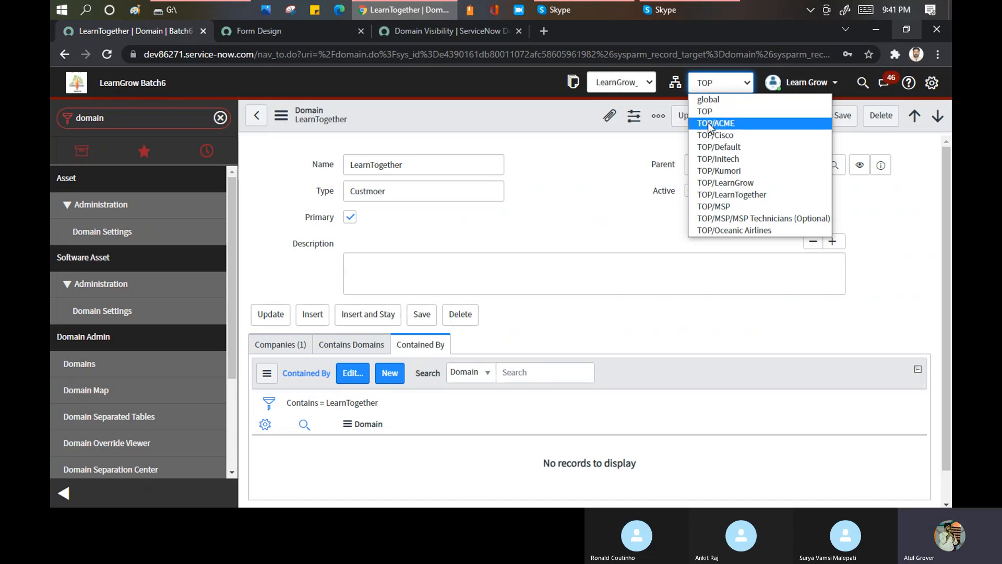
- Return to the Domain Visibility article and highlight the Contains Domains definition and the Visibility domains wording about specific users and groups
left_click(415, 27)
left_click(407, 282)
left_click_drag(439, 280, 773, 281)
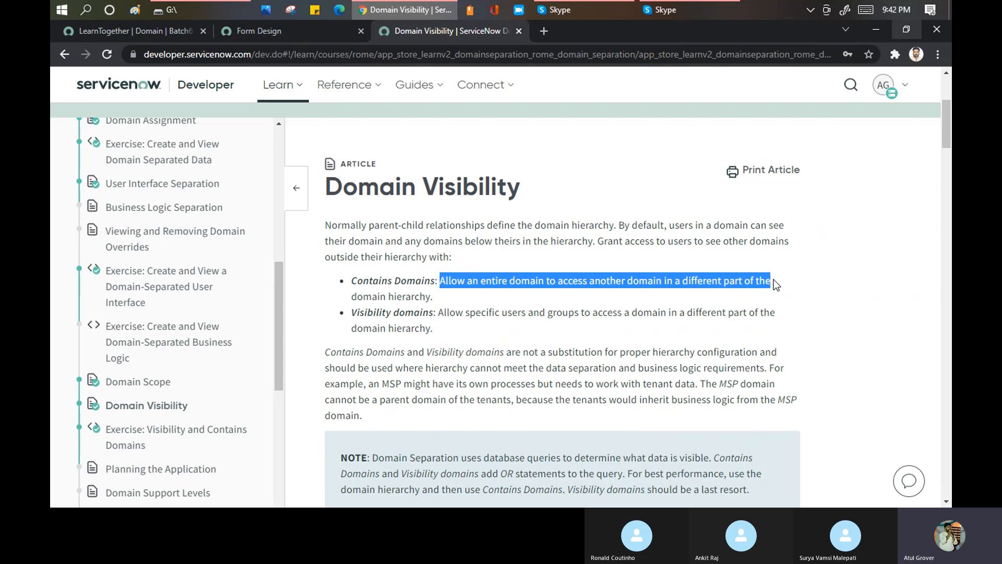
left_click_drag(351, 280, 436, 276)
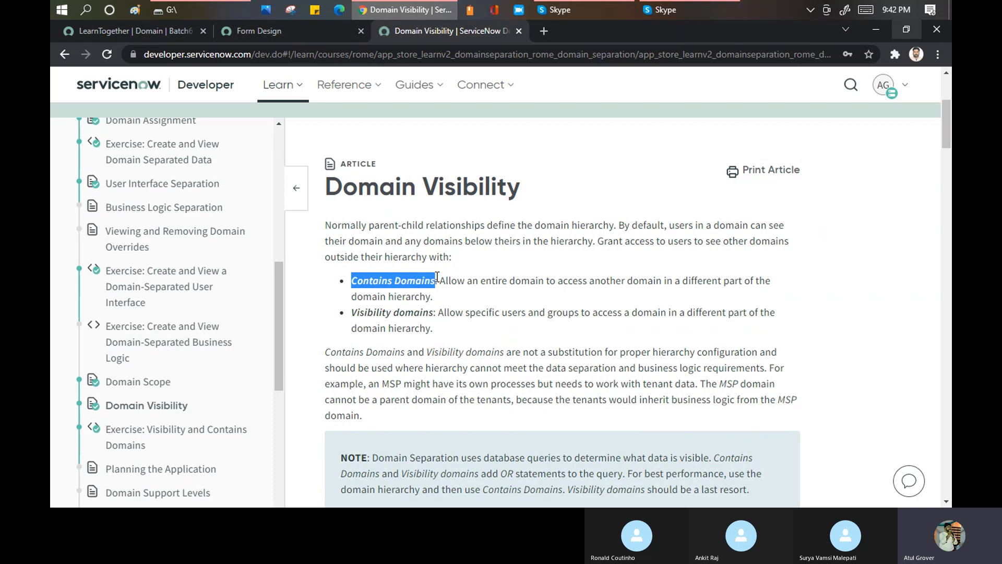
left_click_drag(352, 314, 680, 318)
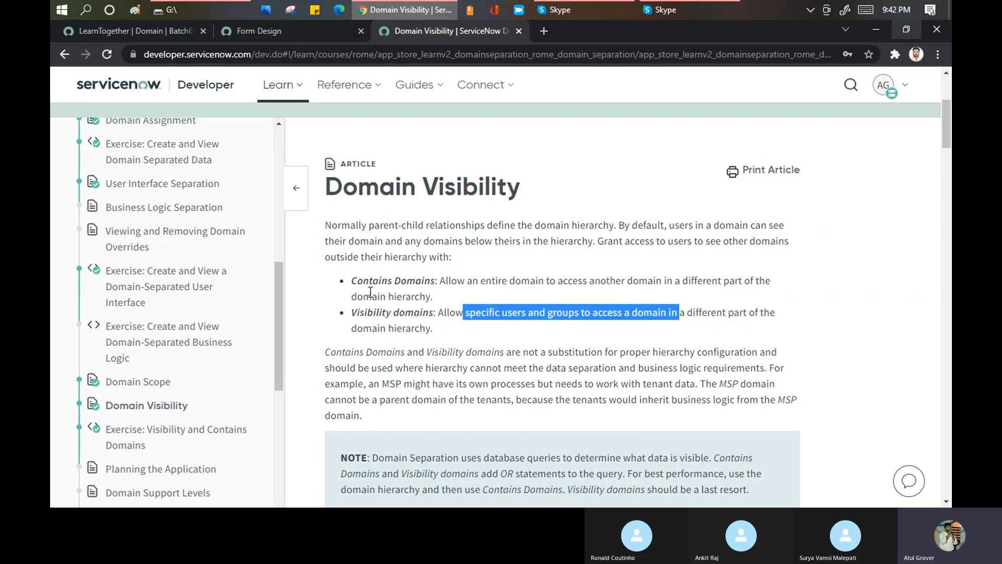
- Open LearnTogether's Contains Domains list for editing and switch the session domain to global
left_click(146, 36)
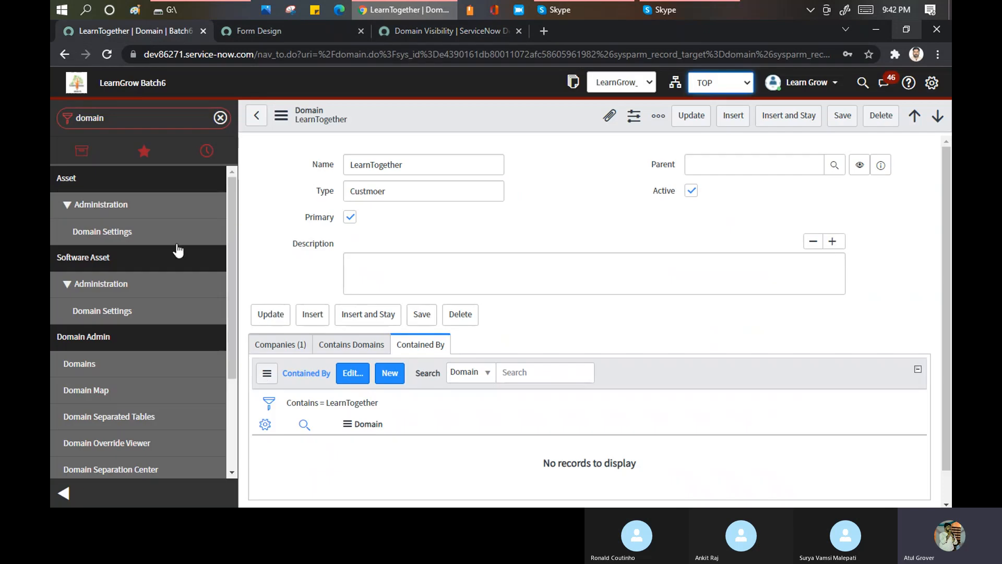
left_click(362, 345)
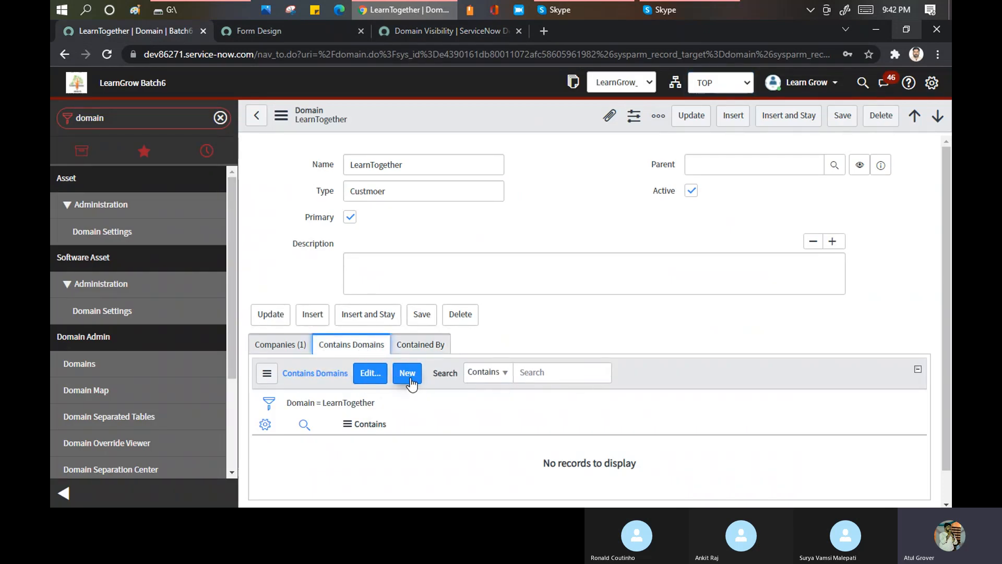
left_click(371, 373)
left_click(719, 121)
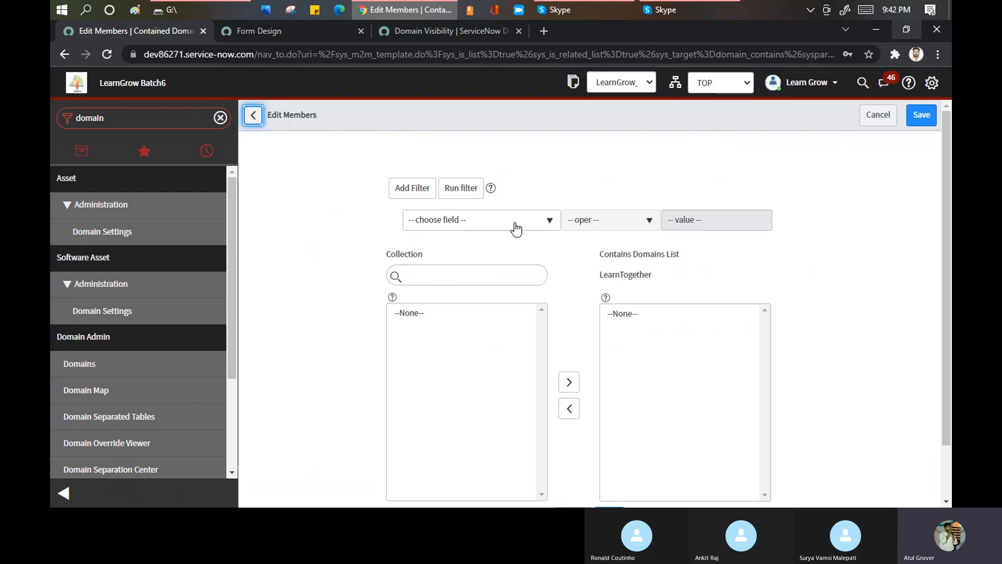
left_click(712, 83)
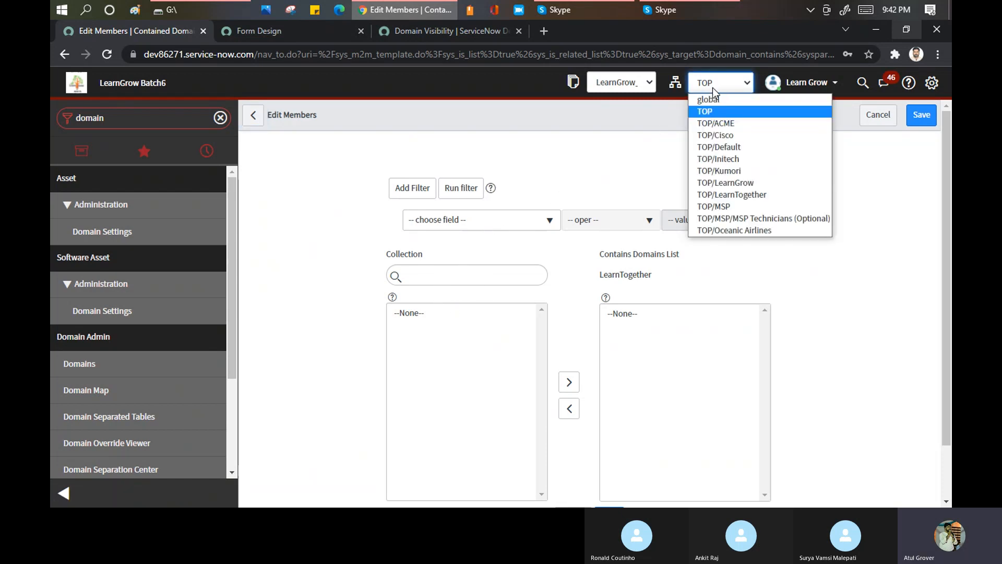
left_click(714, 98)
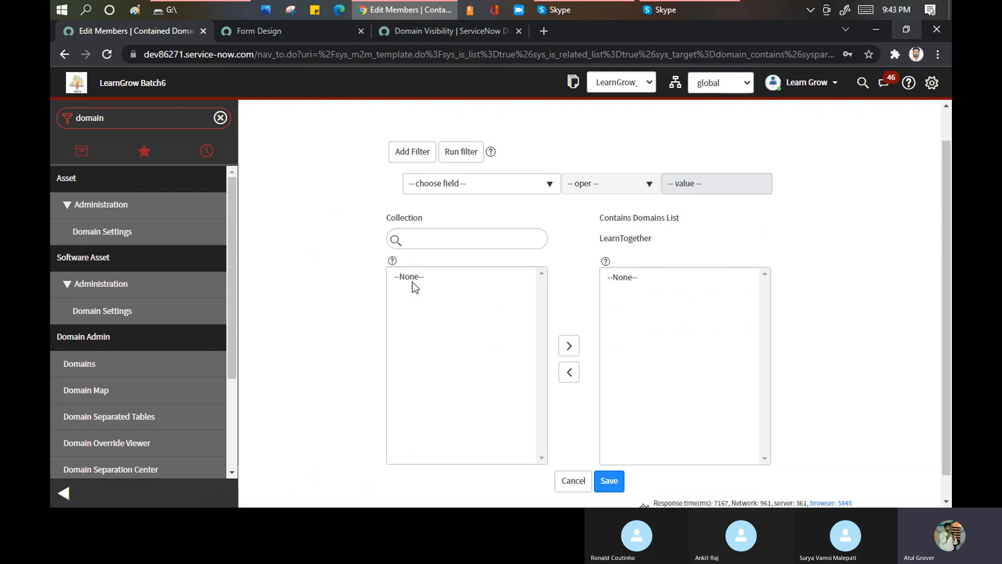
- Leave the member editing without saving and toggle the domain scope on the LearnTogether record
left_click(573, 480)
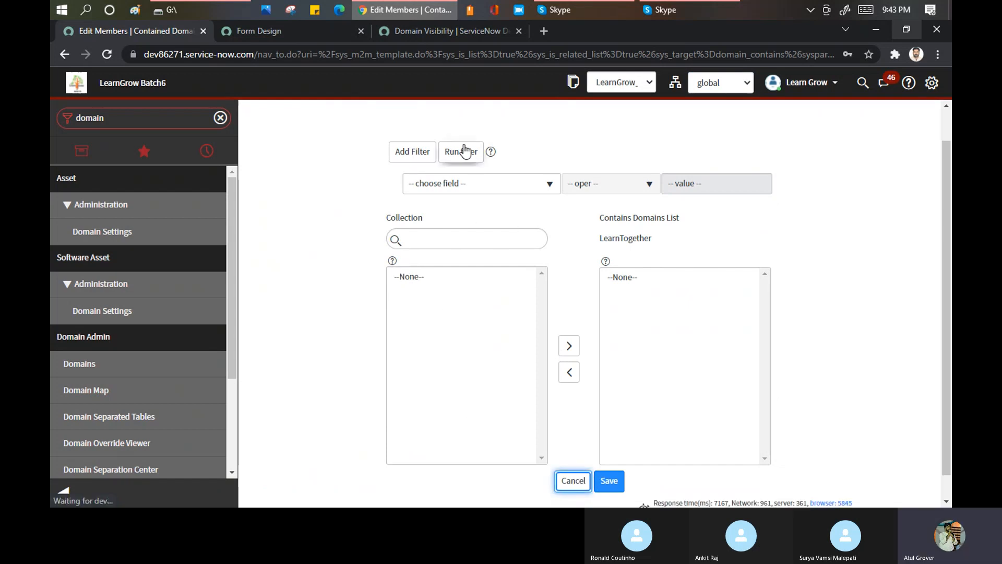
right_click(470, 113)
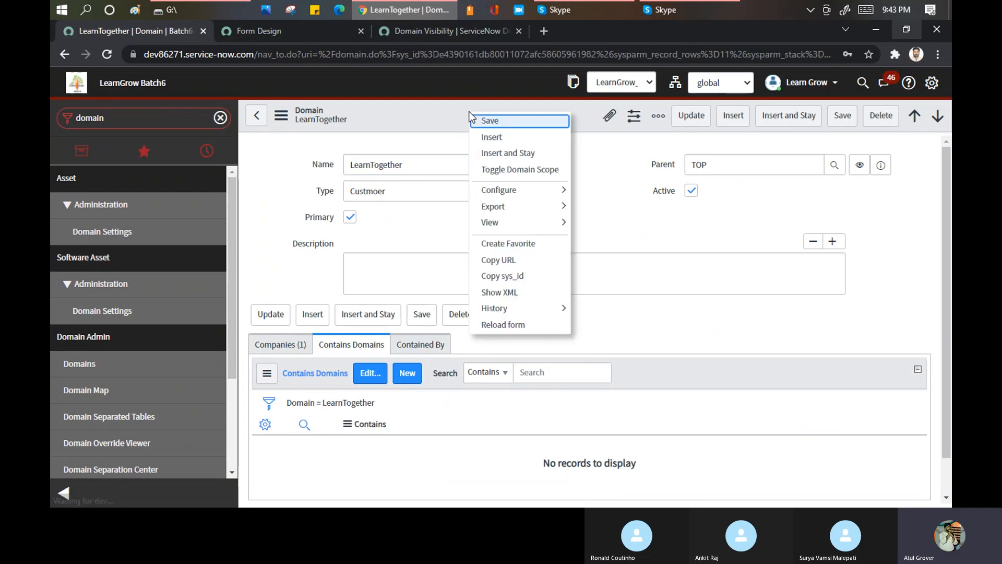
left_click(515, 169)
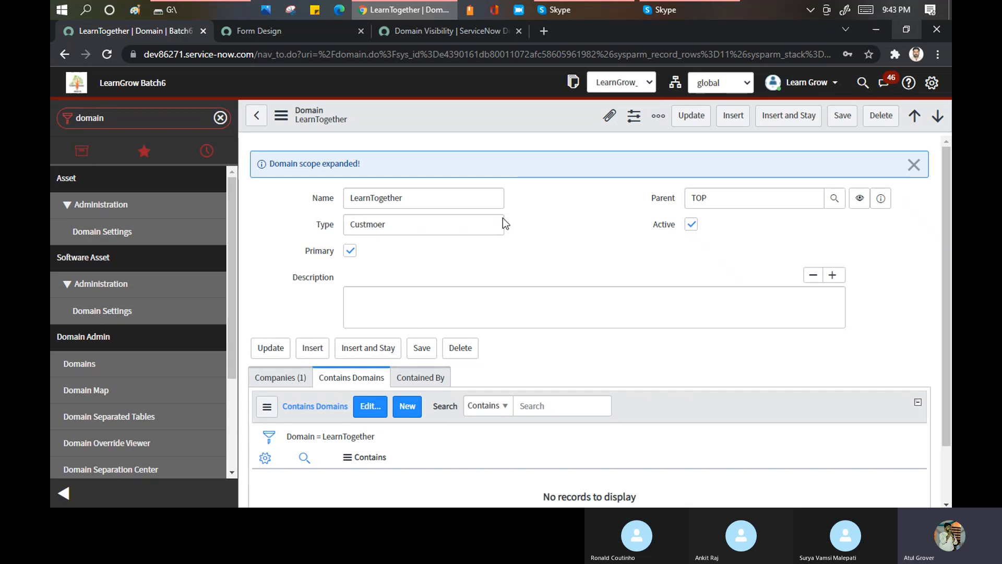
- Add Kumori and LearnGrow to LearnTogether's Contains Domains list, save it, and check the entries on the domain record
left_click(377, 412)
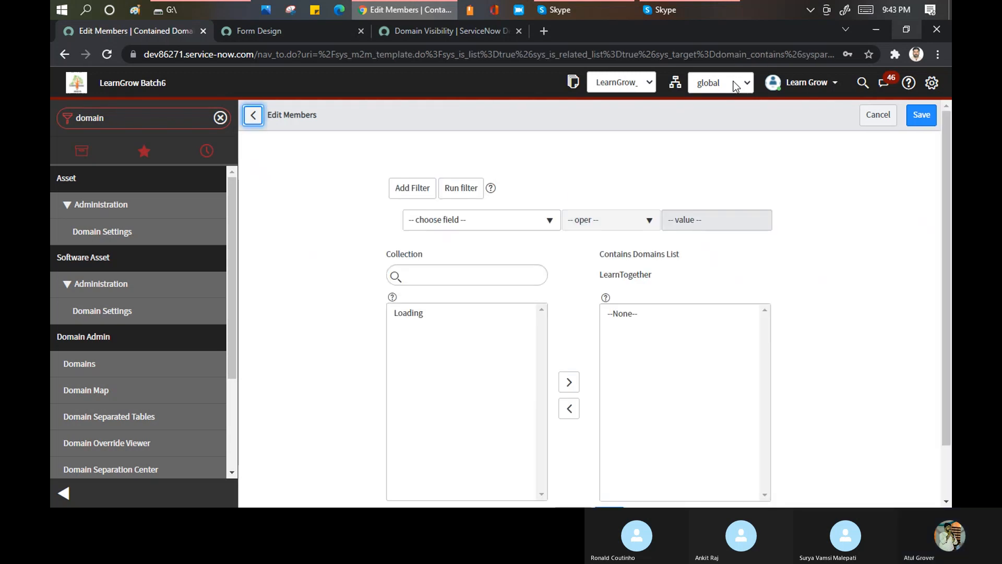
left_click(412, 362)
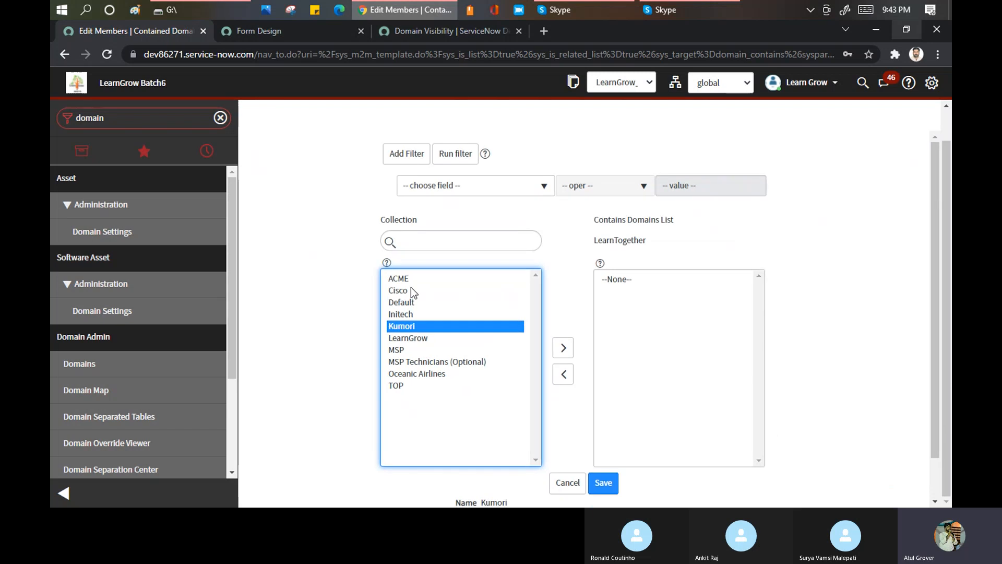
left_click(406, 295, "ctrl")
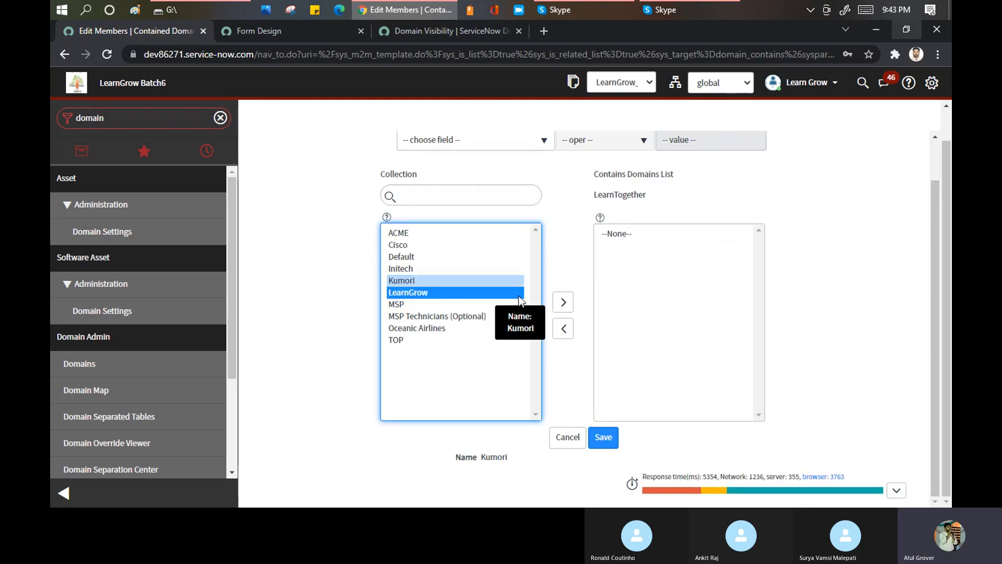
left_click(564, 303)
left_click(604, 438)
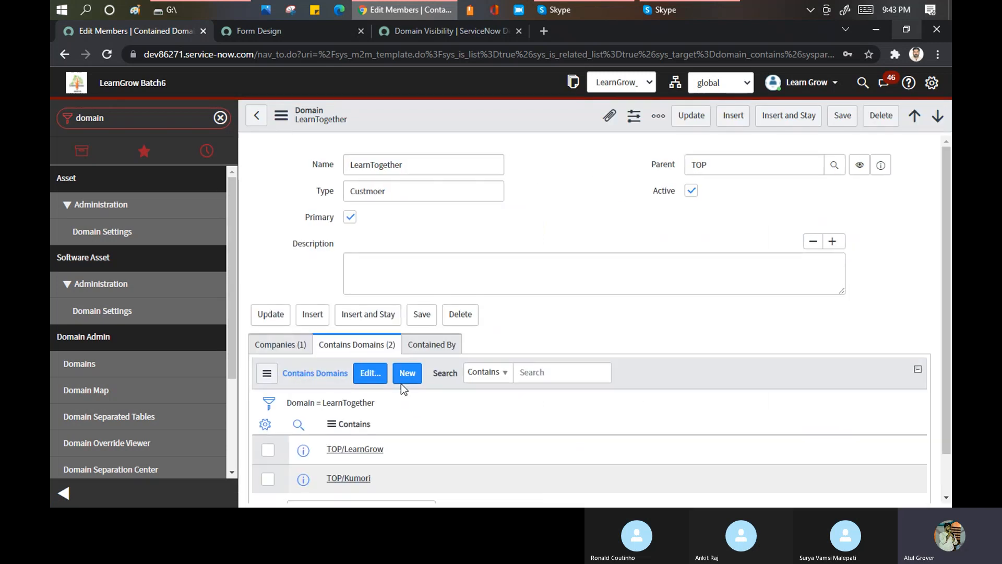
double_click(416, 198)
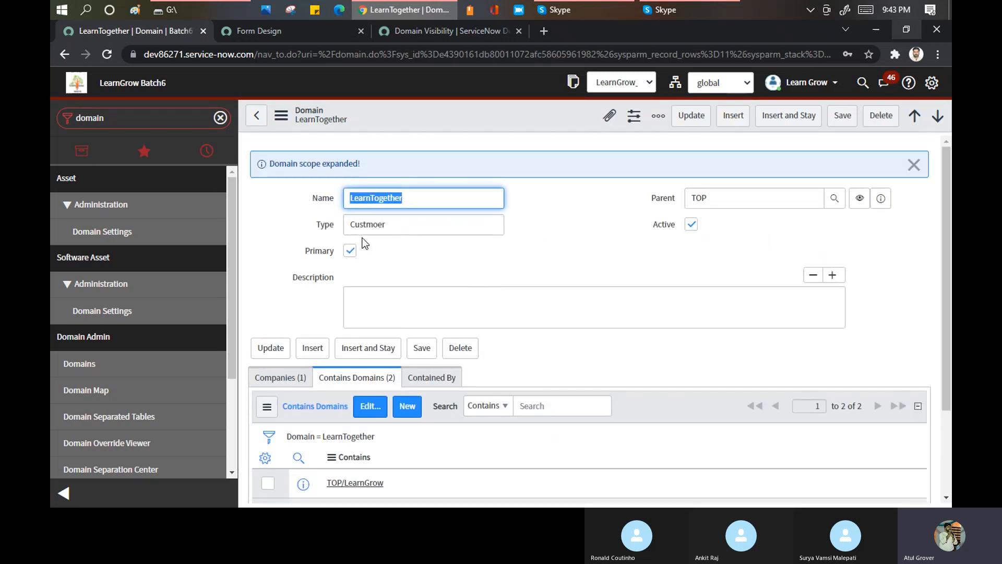
scroll(366, 293, "down", 3)
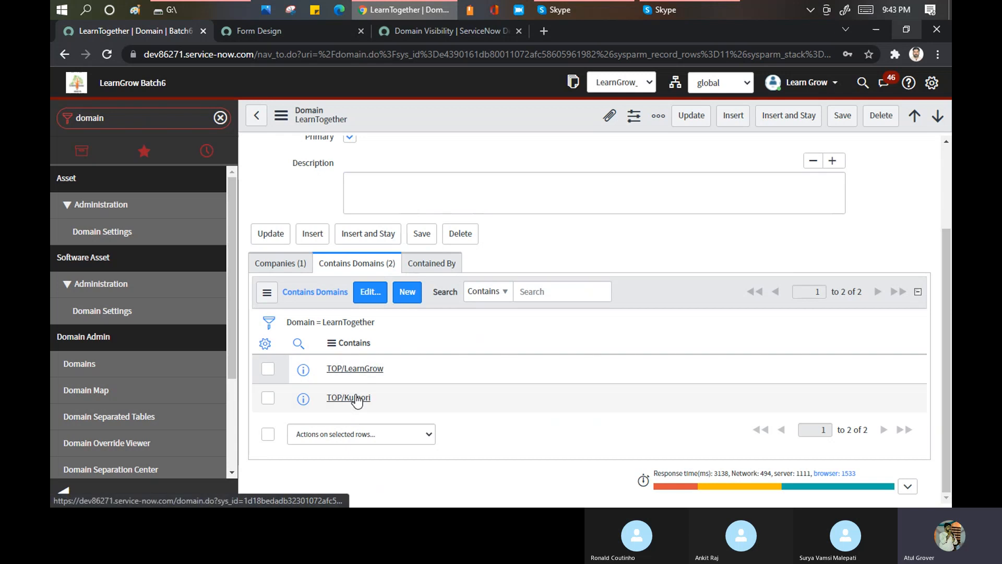
- Find the users list under User Administration and open the DemoTogether record at its Visibility domains list
double_click(130, 116)
type("user a")
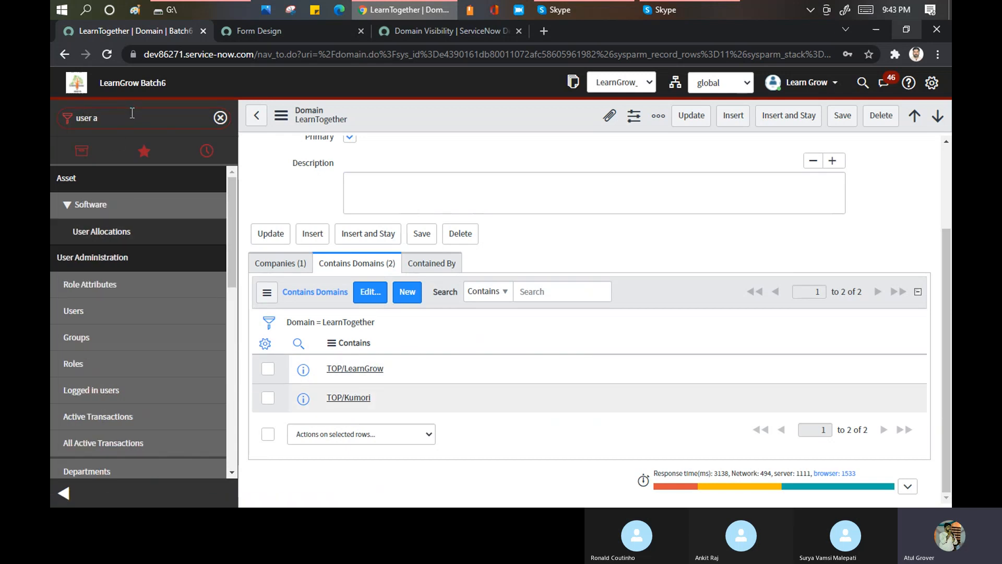
left_click(78, 314)
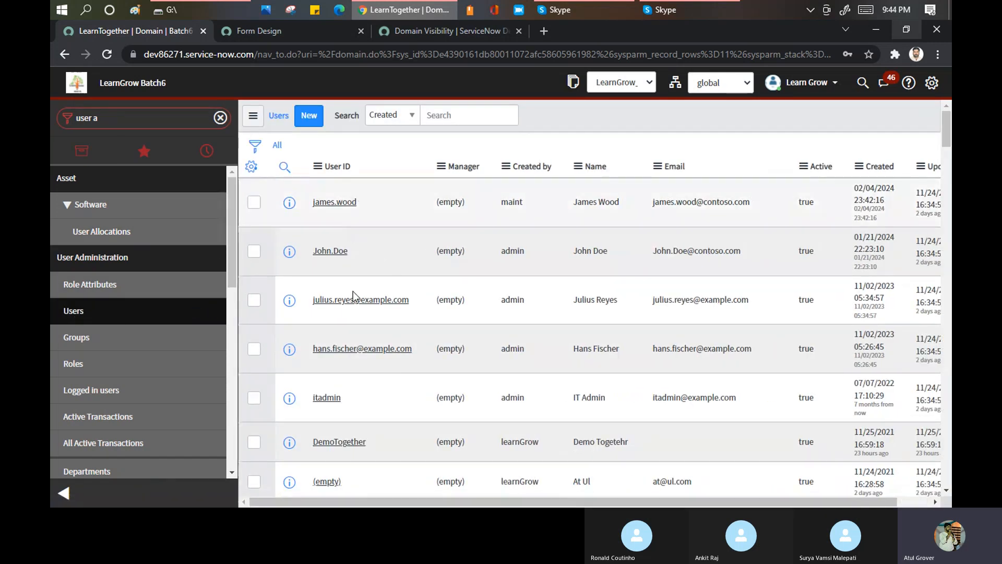
left_click(345, 422)
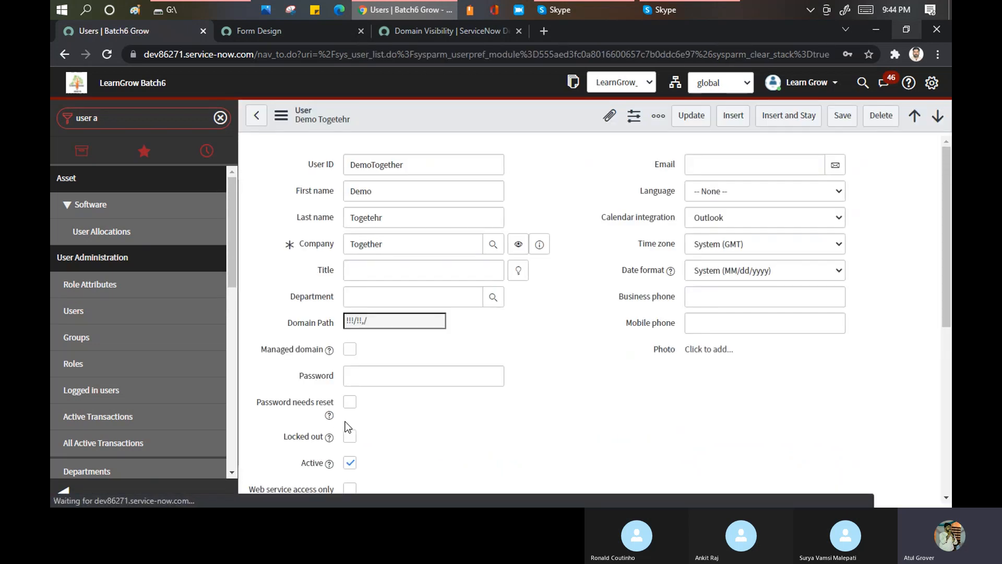
right_click(470, 113)
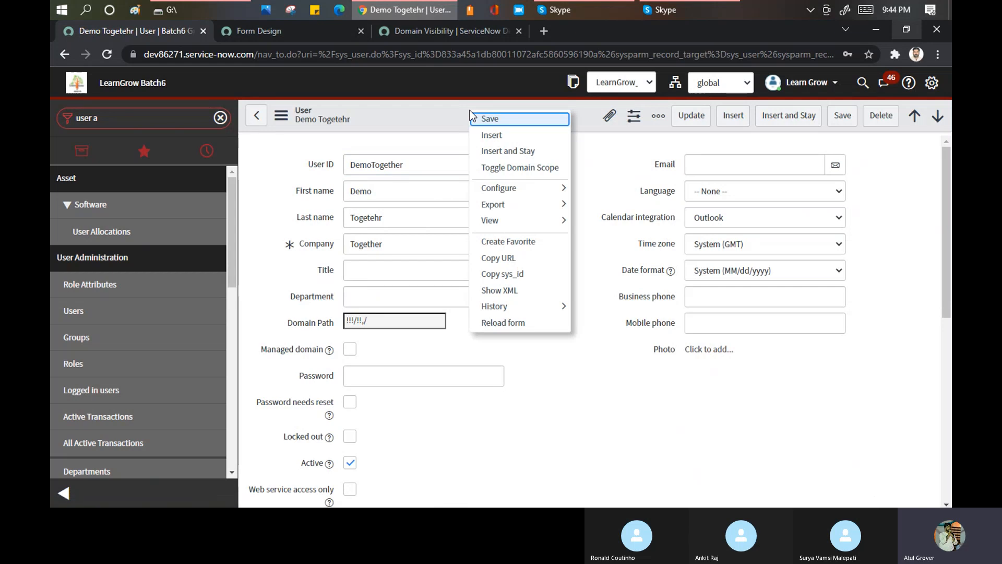
left_click(598, 165)
scroll(601, 167, "down", 8)
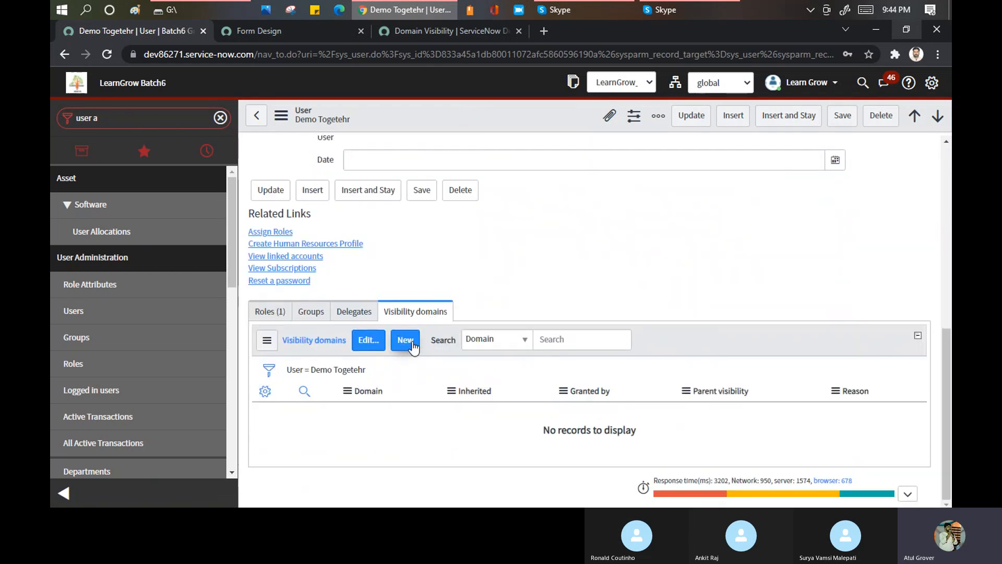
- Add Kumori and LearnGrow to DemoTogether's Visibility domains list and save it
left_click(365, 345)
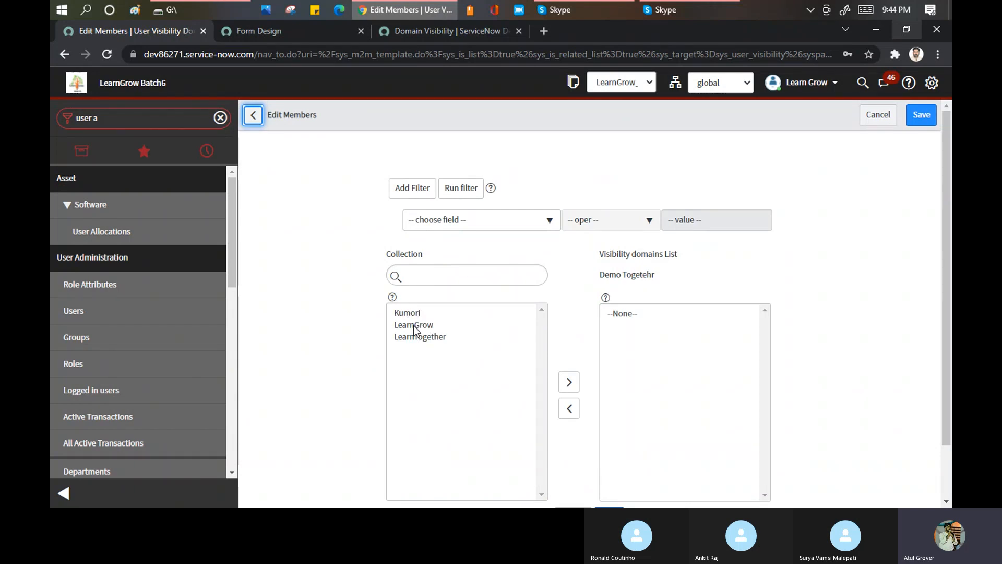
left_click(414, 325)
scroll(411, 313, "down", 2)
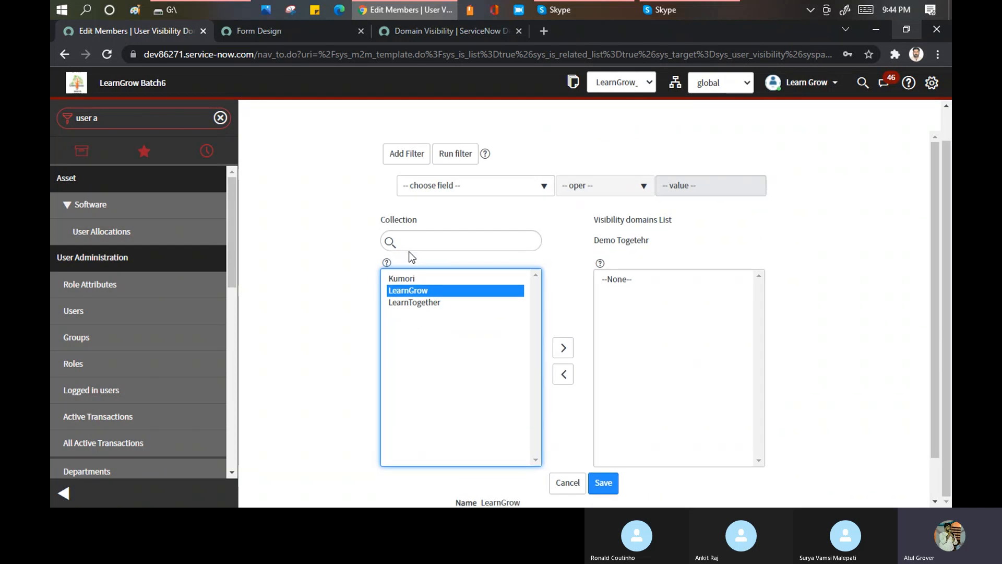
scroll(409, 255, "down", 1)
left_click(406, 257)
left_click(402, 233, "ctrl")
left_click(406, 253, "shift")
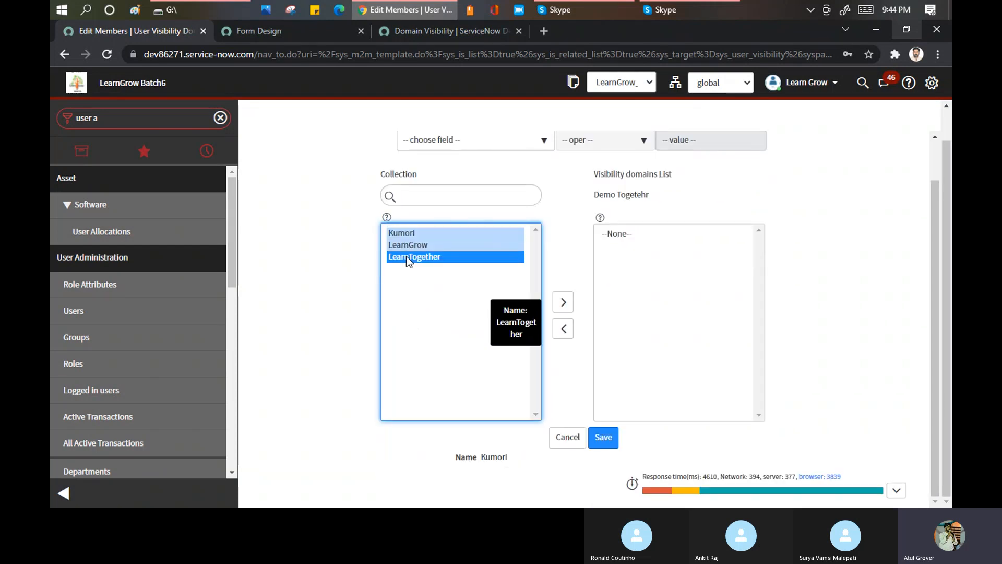
left_click(407, 237)
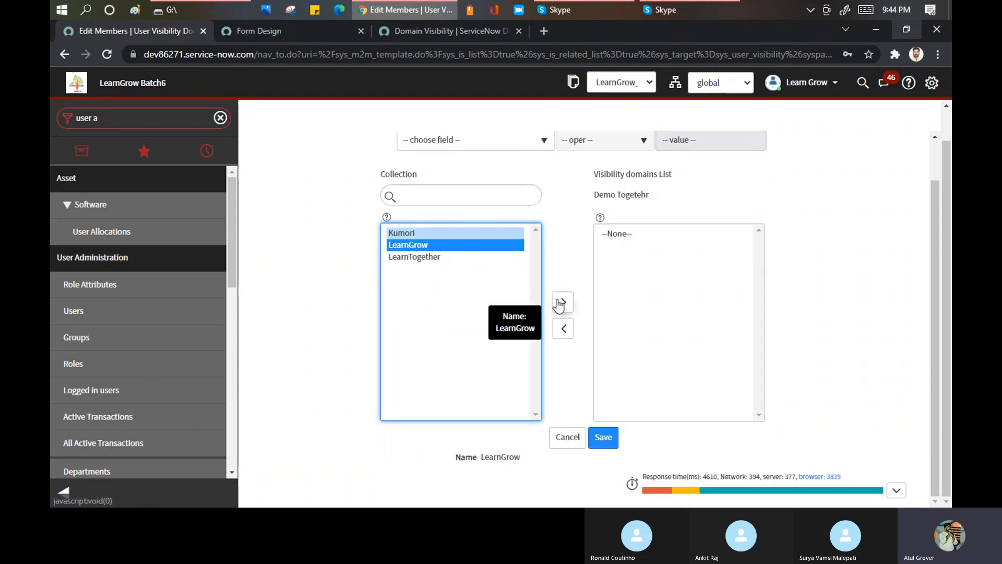
left_click(563, 302)
double_click(417, 231)
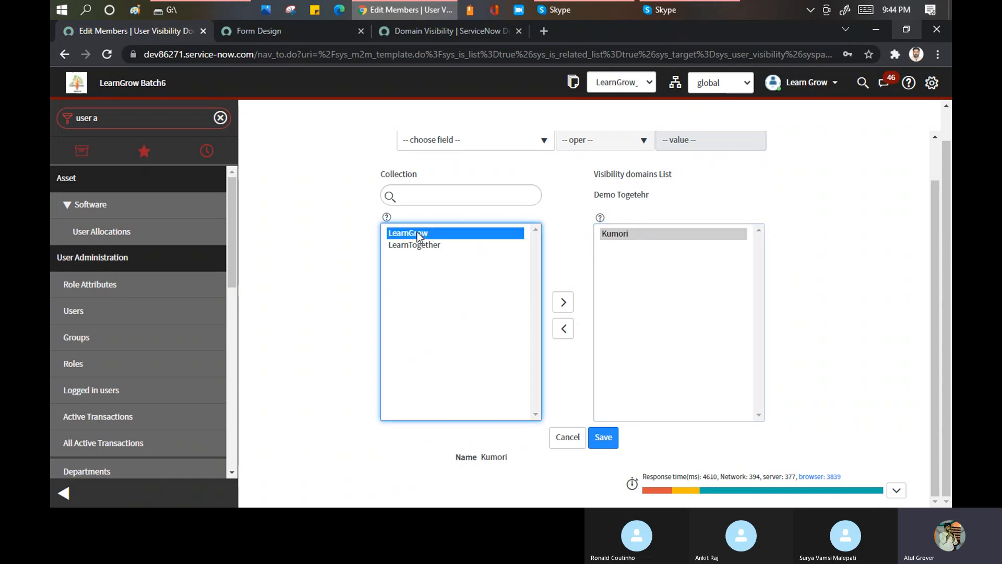
left_click(605, 443)
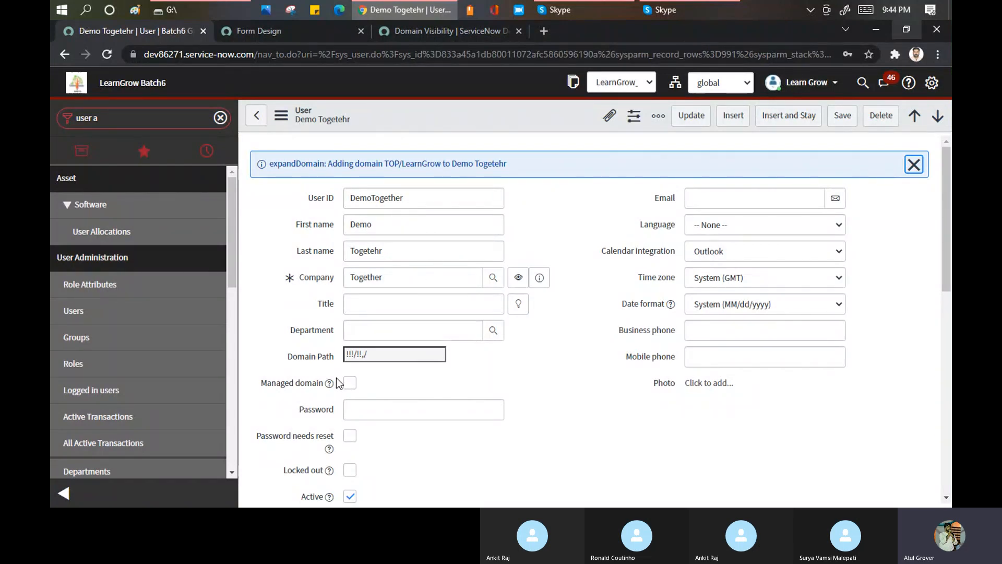
- Enable Managed domain on the DemoTogether record, highlight the Domain field's value, and review the Visibility domains entries
left_click(353, 386)
left_click_drag(421, 356, 350, 355)
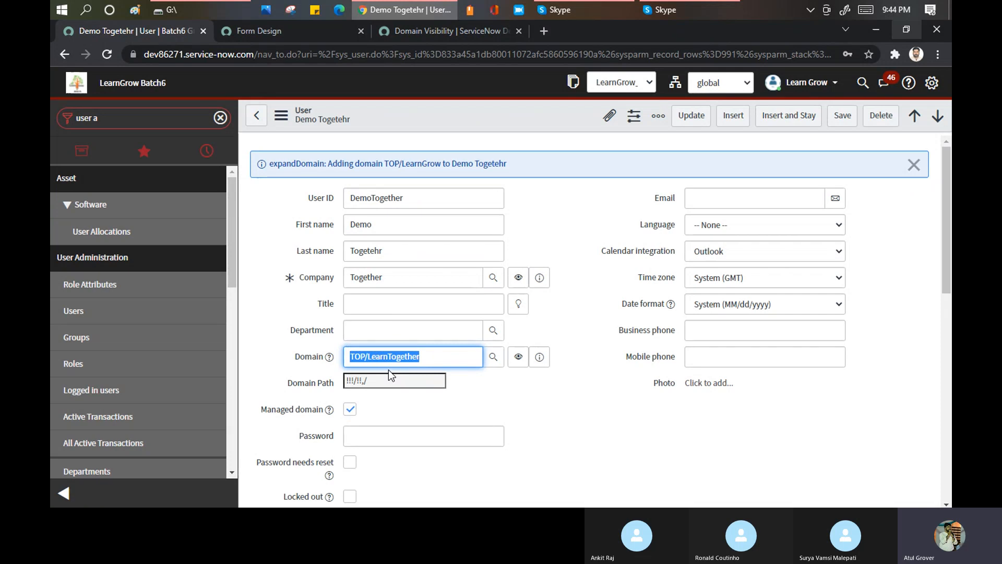
left_click_drag(419, 201, 421, 393)
scroll(421, 394, "down", 10)
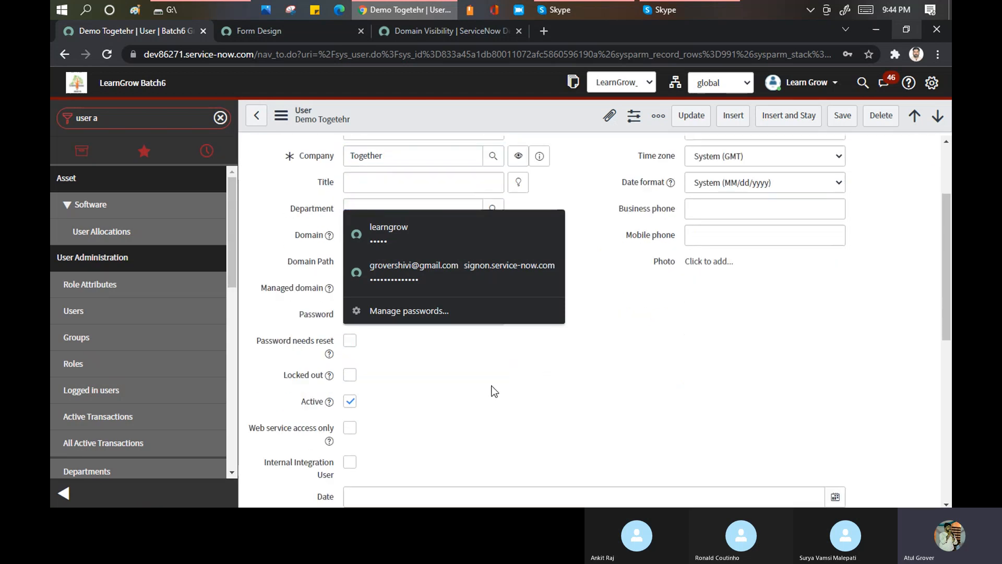
left_click(500, 461)
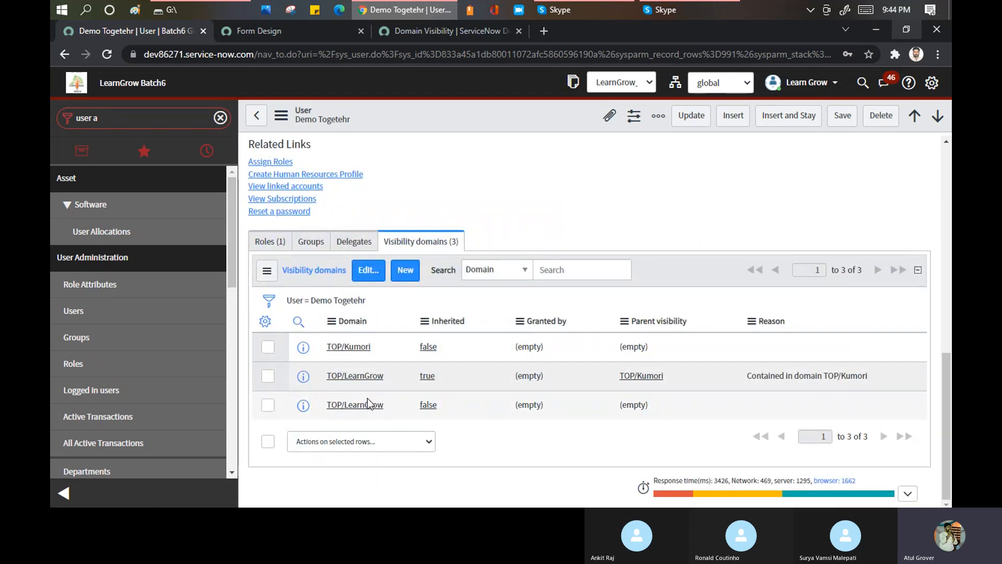
- Discard the unsaved form changes, remove one duplicate TOP/LearnGrow entry from DemoTogether's Visibility domains, and save the list
left_click(372, 270)
left_click(574, 128)
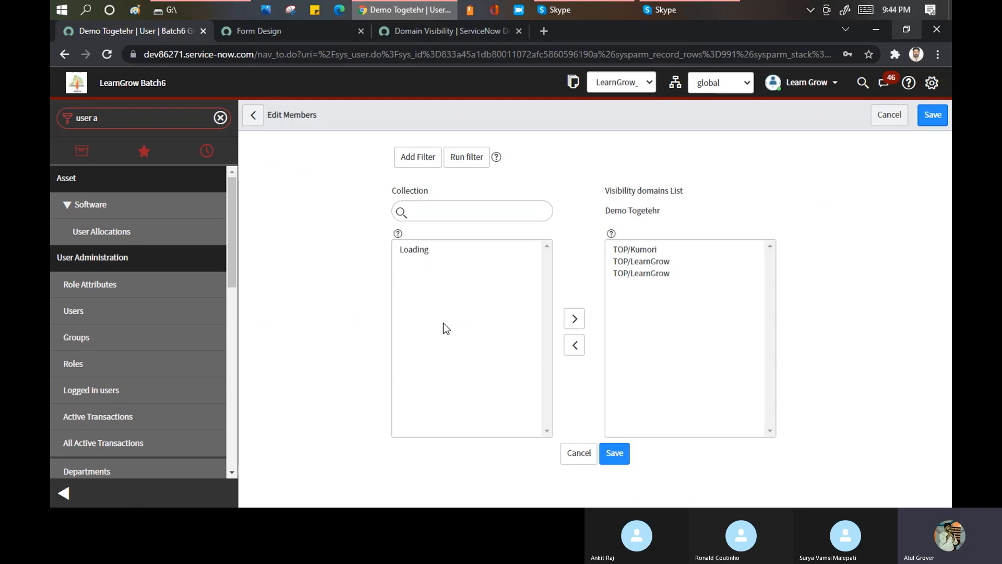
double_click(640, 267)
double_click(640, 325)
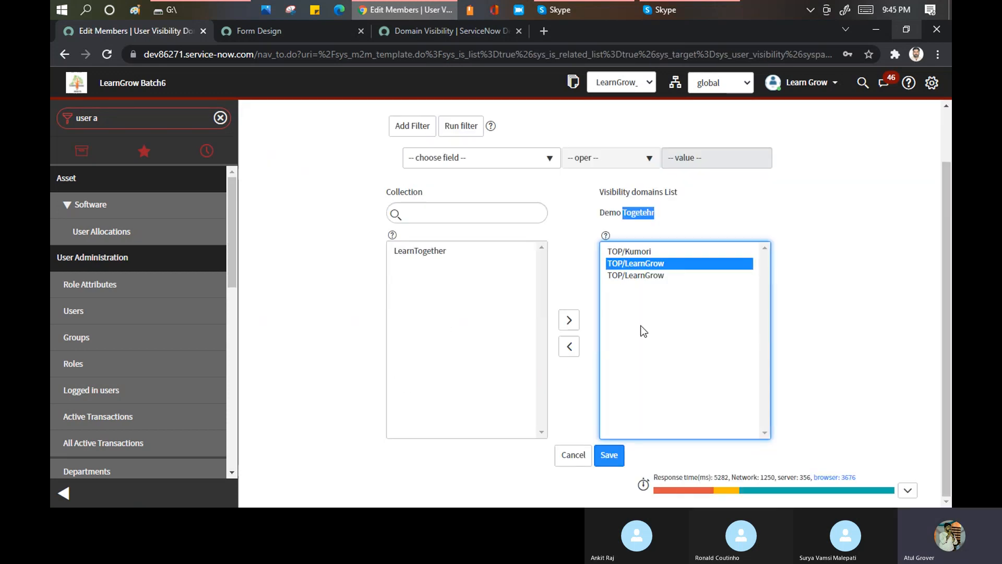
double_click(638, 290)
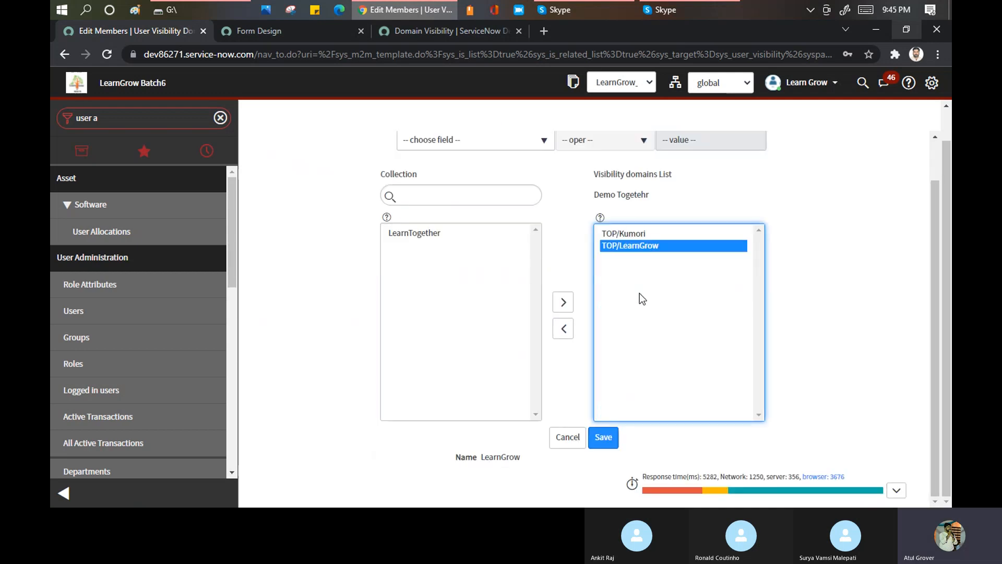
left_click(604, 439)
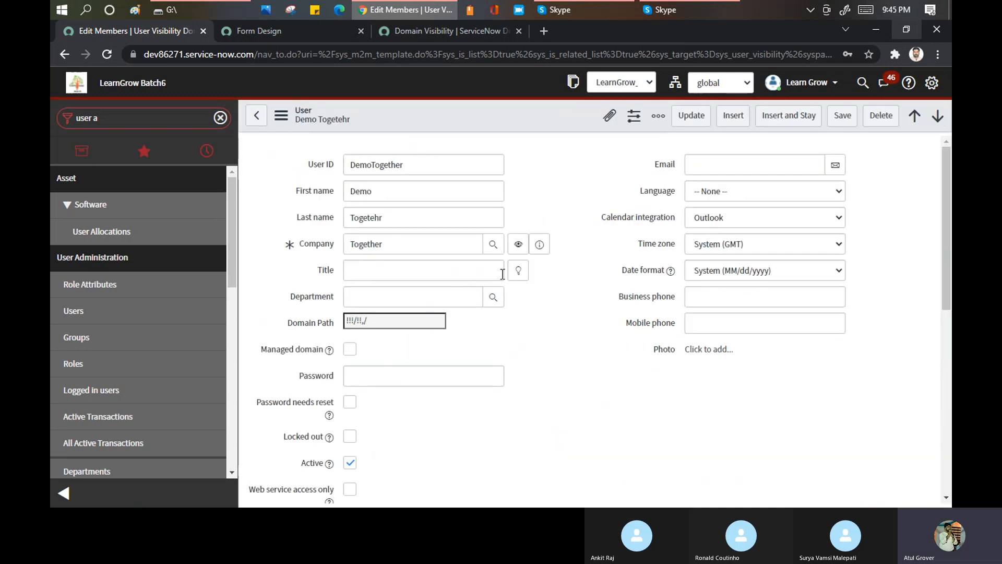
- Highlight the Reason shown for the TOP/LearnGrow entry in DemoTogether's Visibility domains list
scroll(498, 282, "down", 5)
scroll(500, 287, "down", 3)
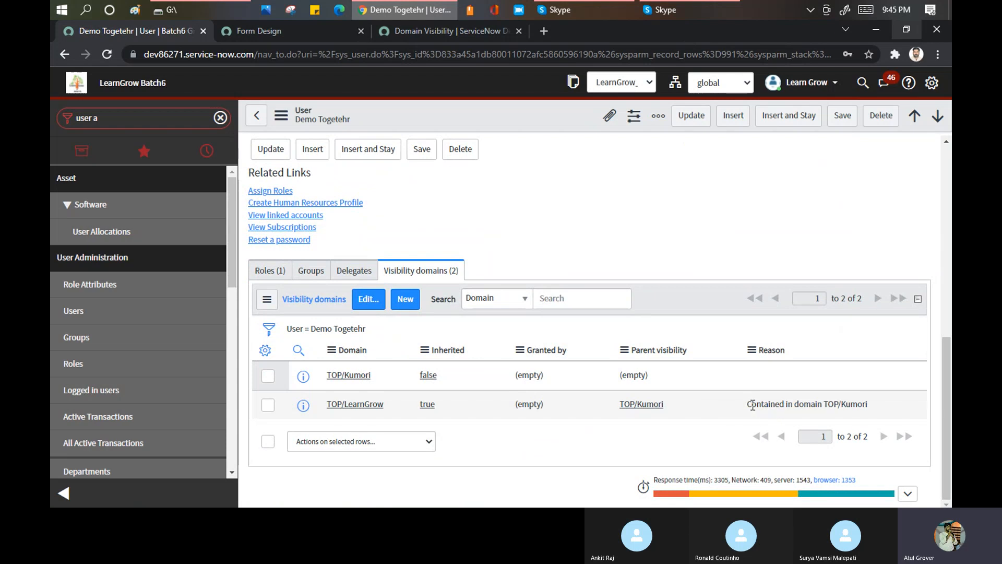
left_click_drag(744, 403, 853, 410)
double_click(881, 409)
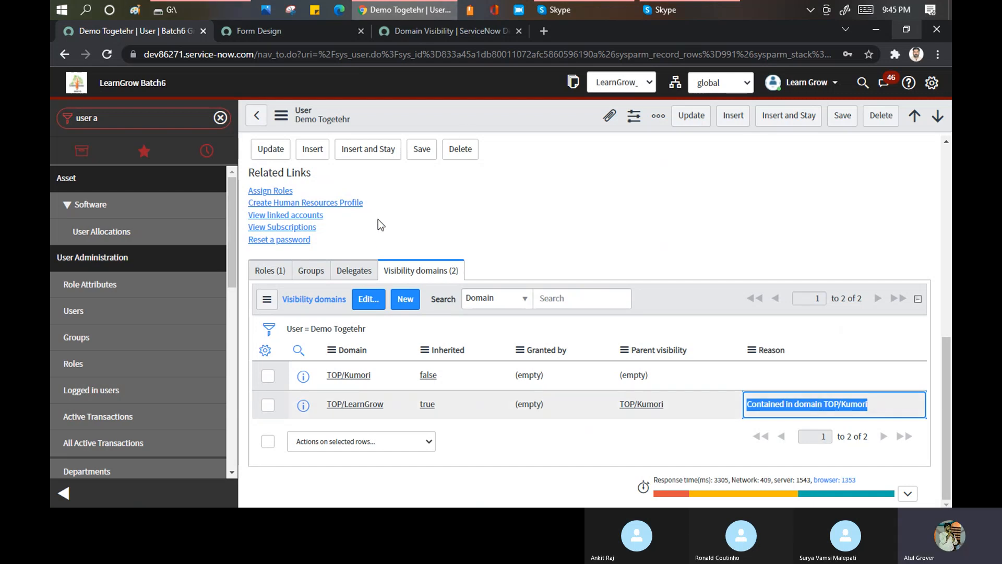
- Enable Managed domain on the DemoTogether record and highlight the value of its Domain field
scroll(584, 235, "up", 2)
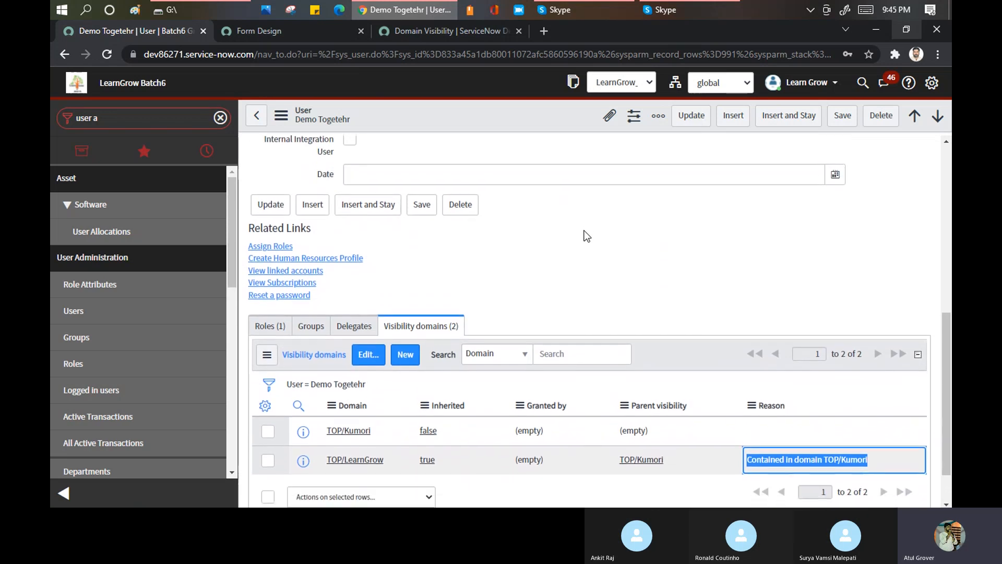
scroll(412, 197, "up", 7)
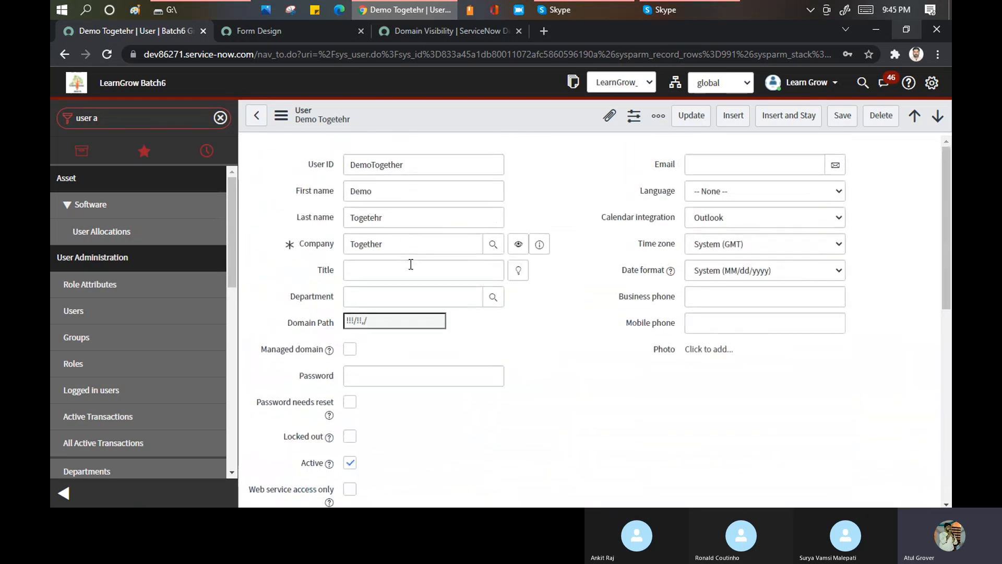
left_click(350, 350)
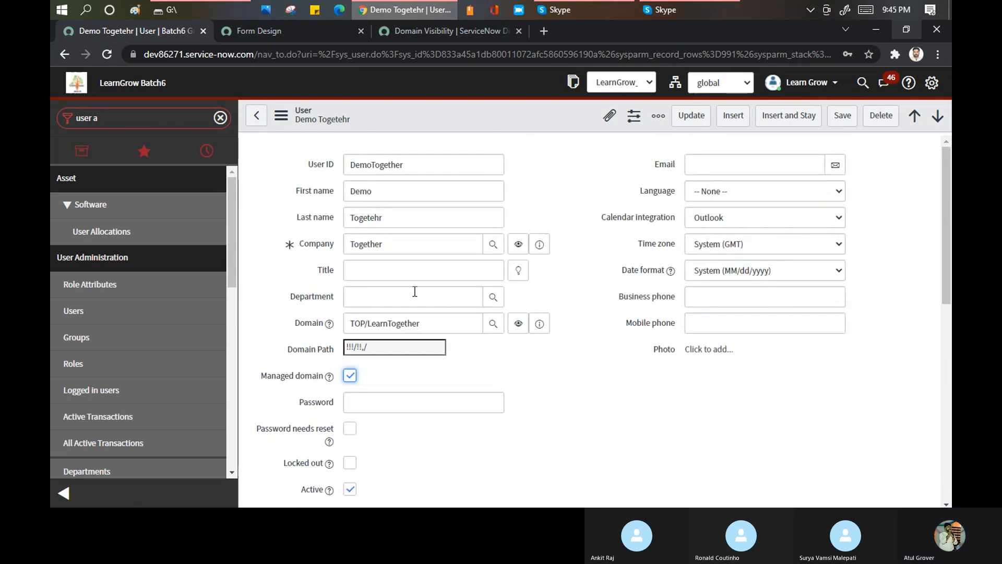
left_click_drag(446, 322, 351, 319)
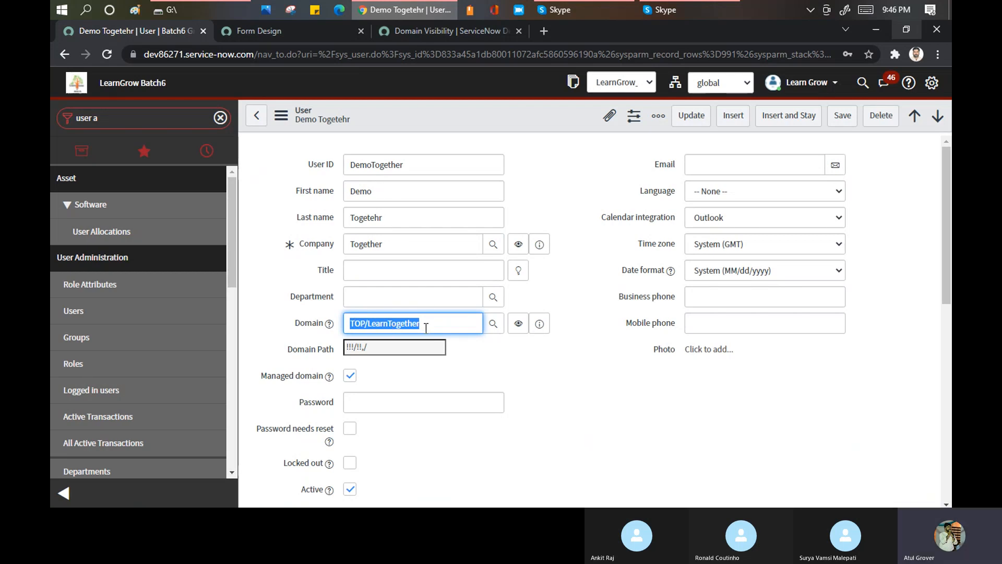
- Try to edit DemoTogether's roles, stay on the form to keep the pending changes, and save the user record
scroll(444, 330, "down", 10)
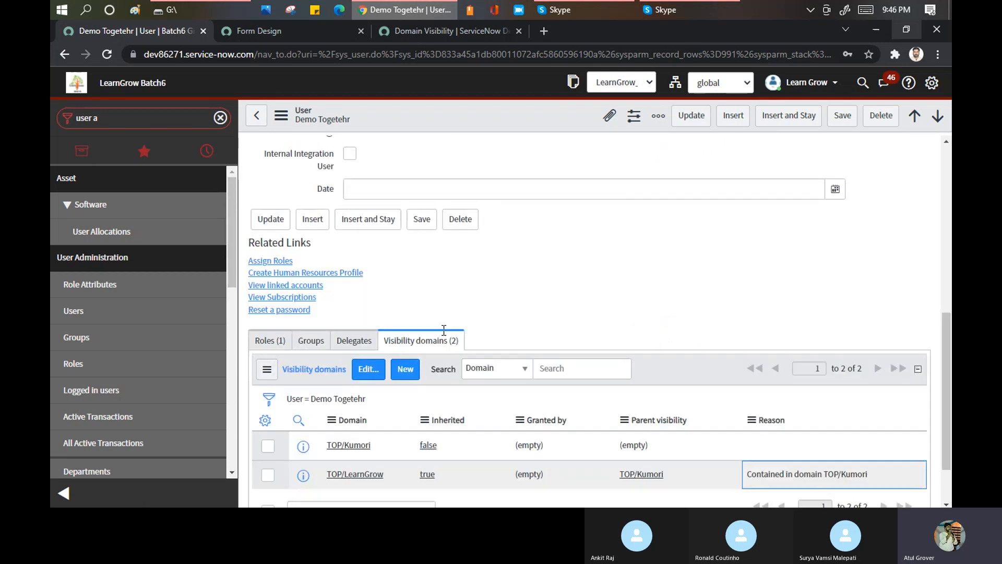
left_click(270, 340)
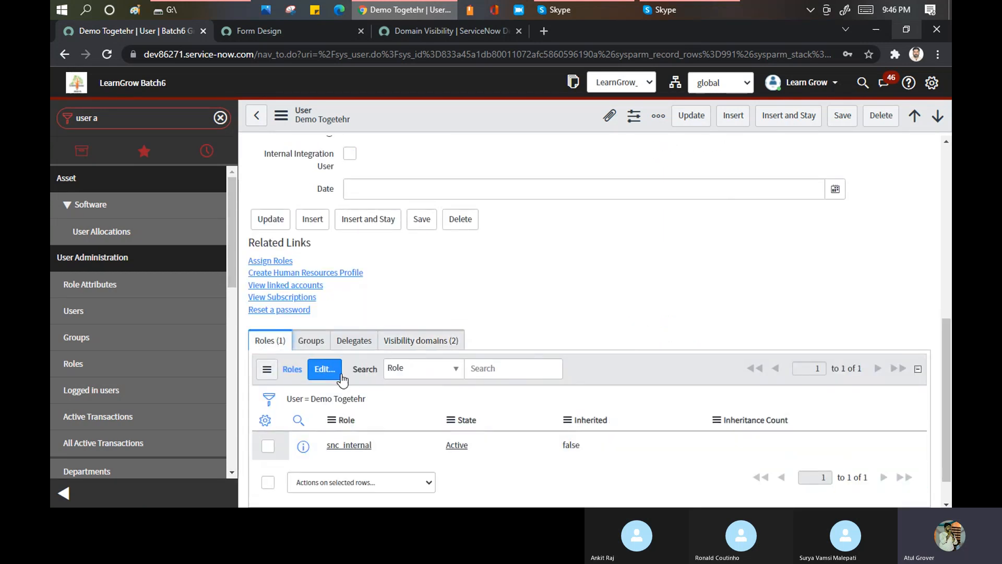
left_click(331, 370)
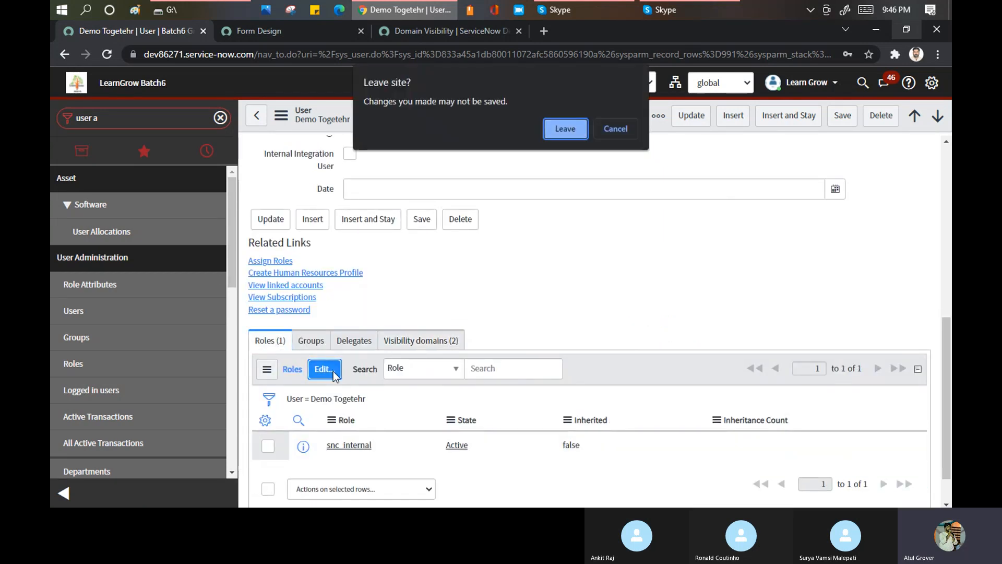
left_click(616, 128)
right_click(487, 114)
left_click(495, 123)
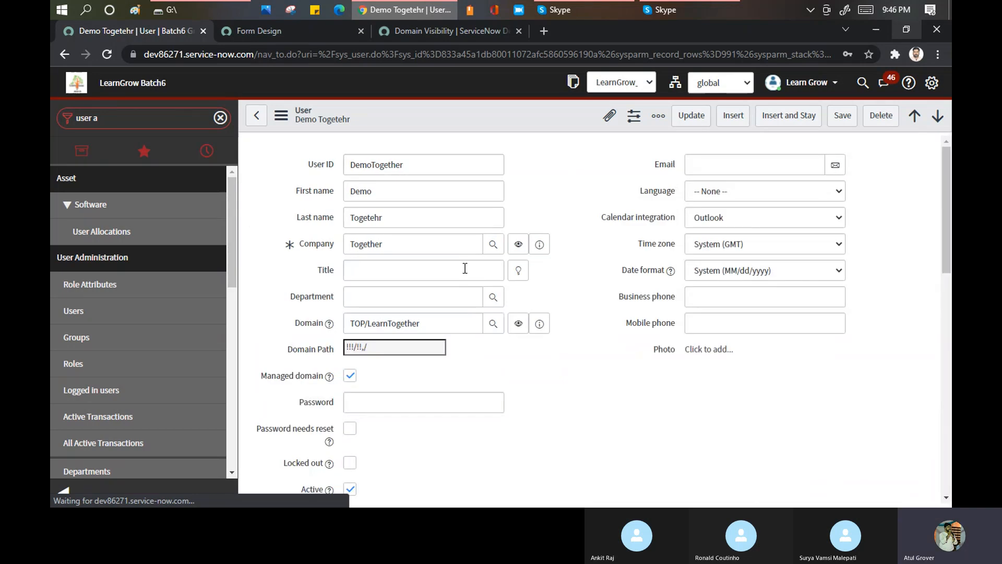
- Add the itil role to DemoTogether's Roles list and save it
scroll(266, 380, "down", 8)
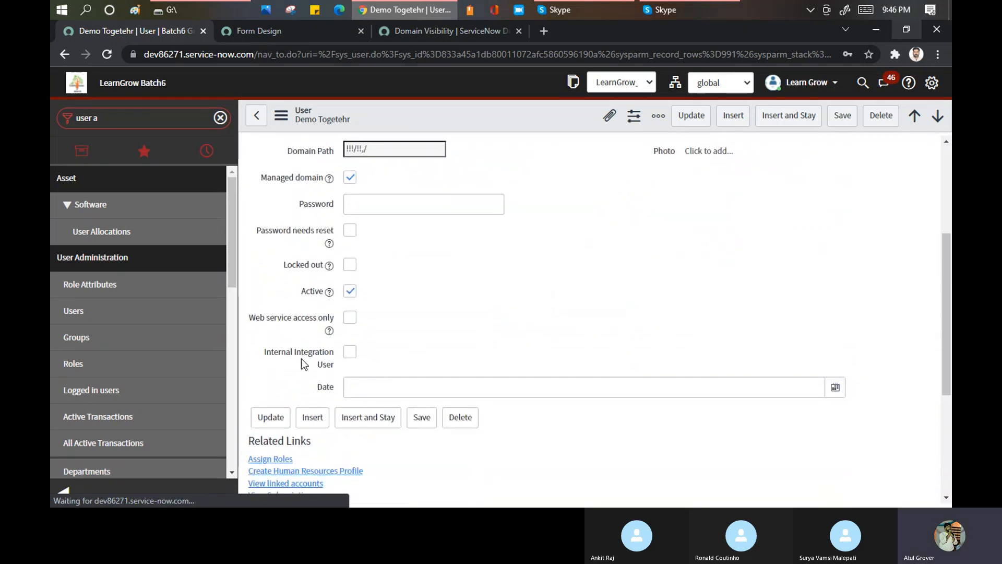
scroll(334, 376, "up", 1)
left_click(317, 397)
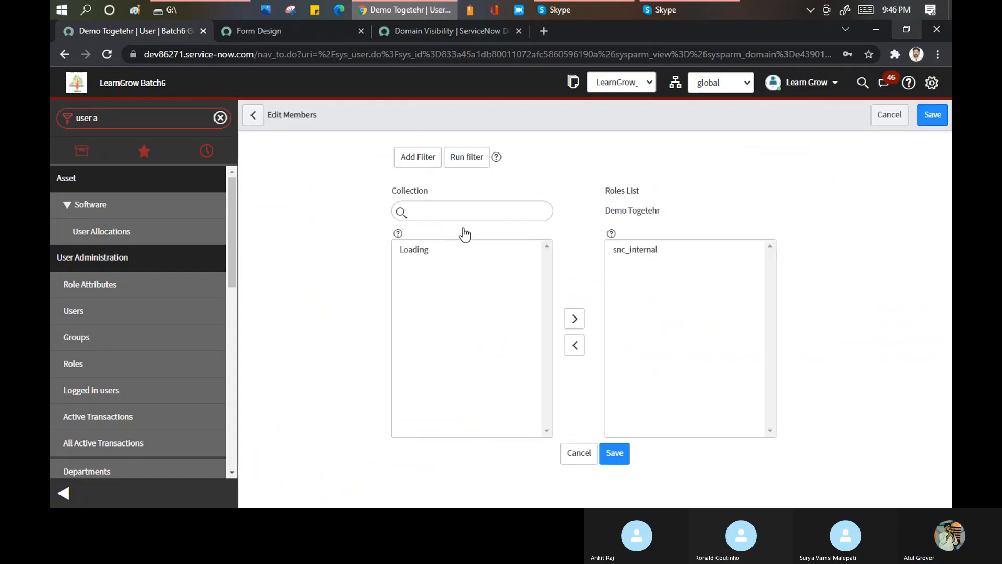
left_click(421, 276)
type("itil")
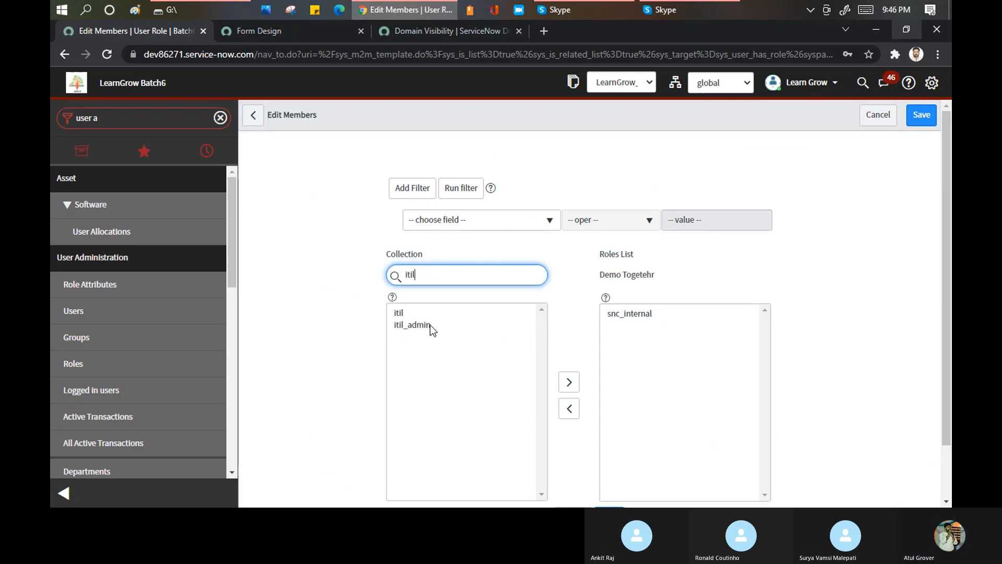
left_click(393, 314)
scroll(493, 357, "down", 1)
scroll(582, 318, "down", 1)
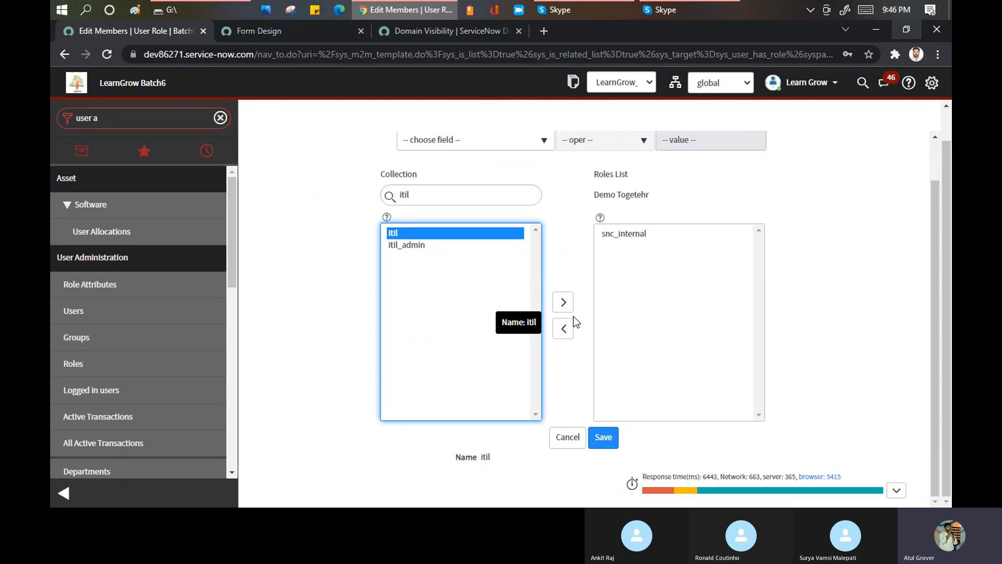
left_click(564, 303)
left_click(600, 440)
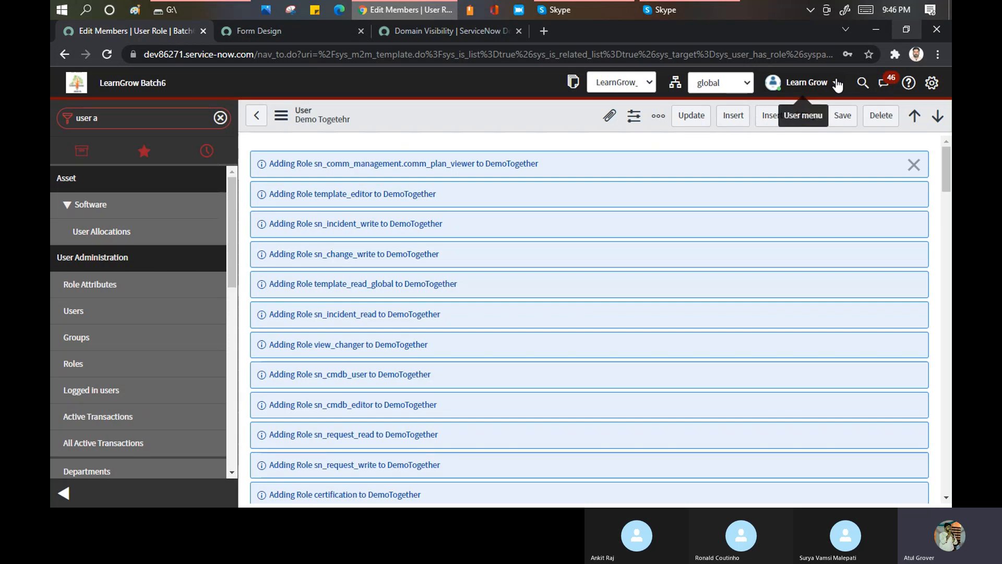
- Impersonate the DemoTogether user, and log back in to the instance with the prefilled credentials
left_click(836, 83)
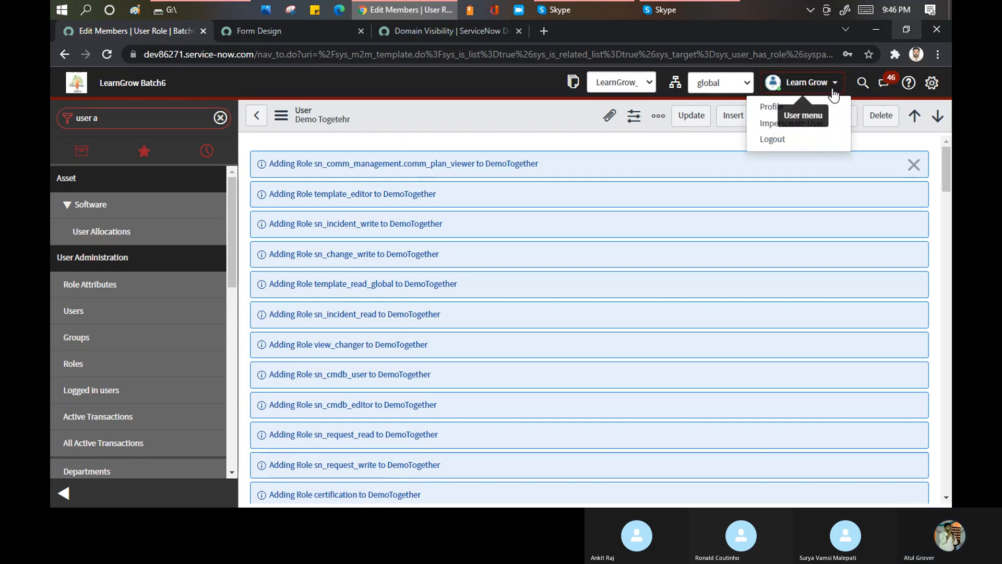
left_click(792, 124)
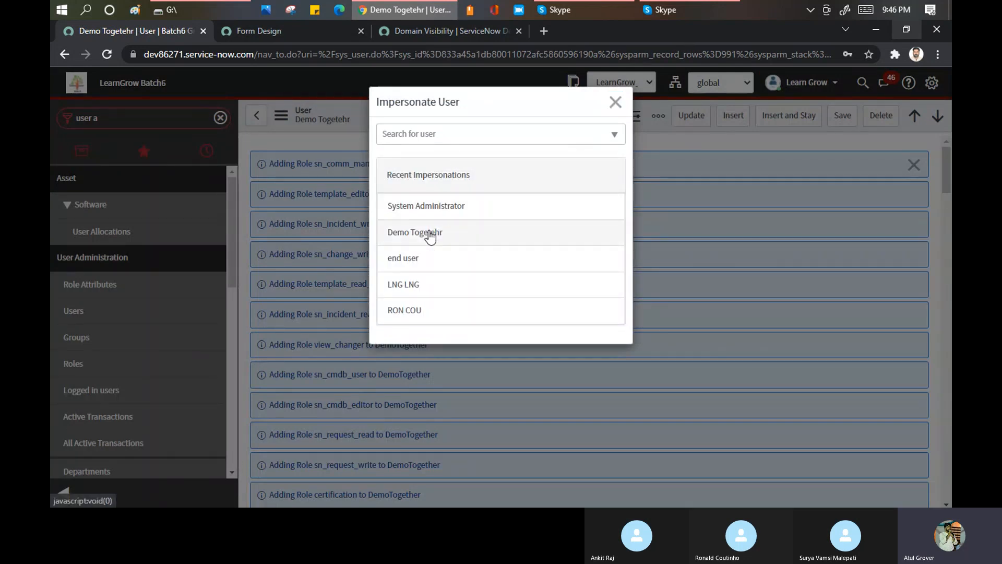
left_click(429, 233)
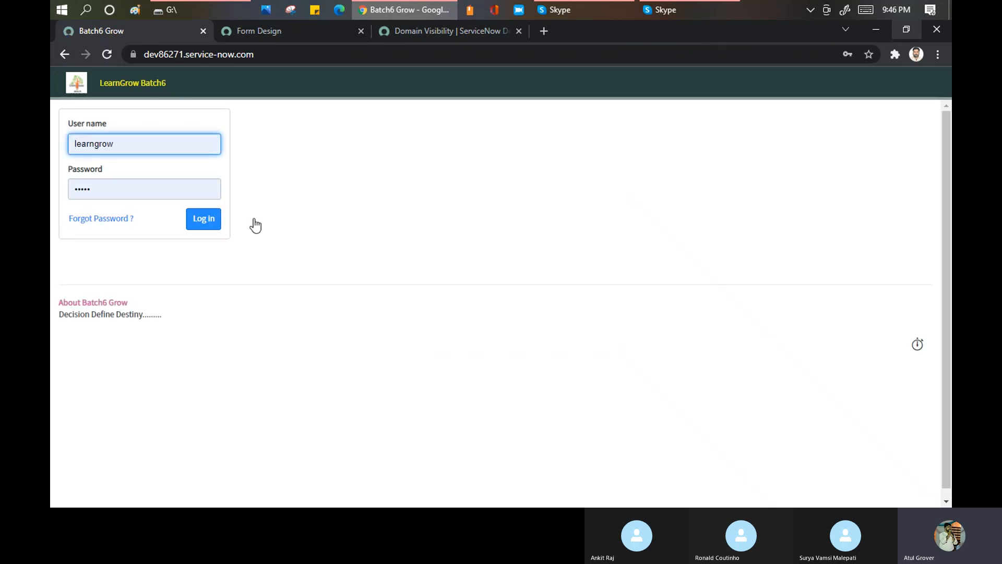
left_click(202, 220)
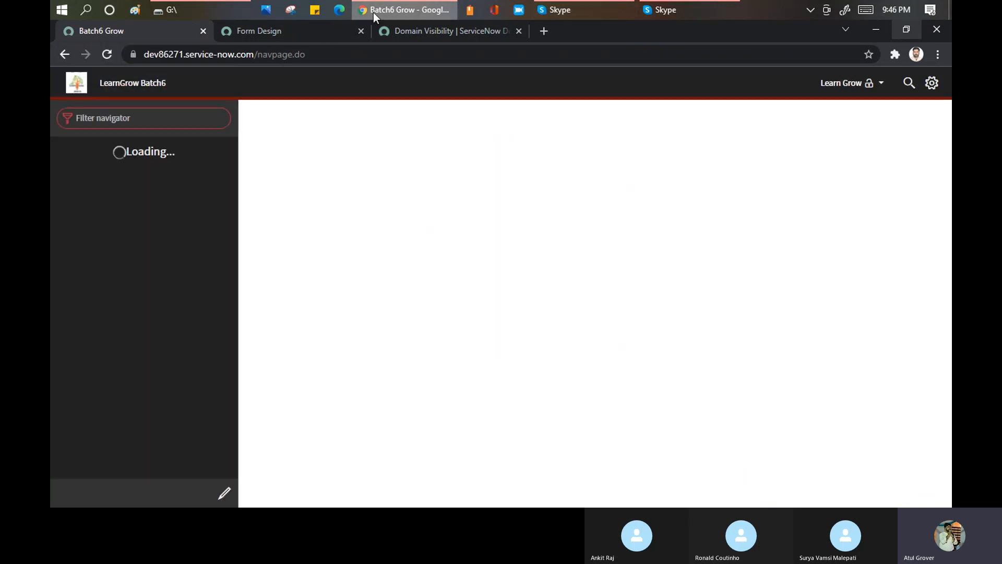
- Switch to the Domain Visibility article and highlight the Contains Domains and Visibility domains definitions to compare them
left_click(428, 29)
left_click_drag(351, 282, 350, 315)
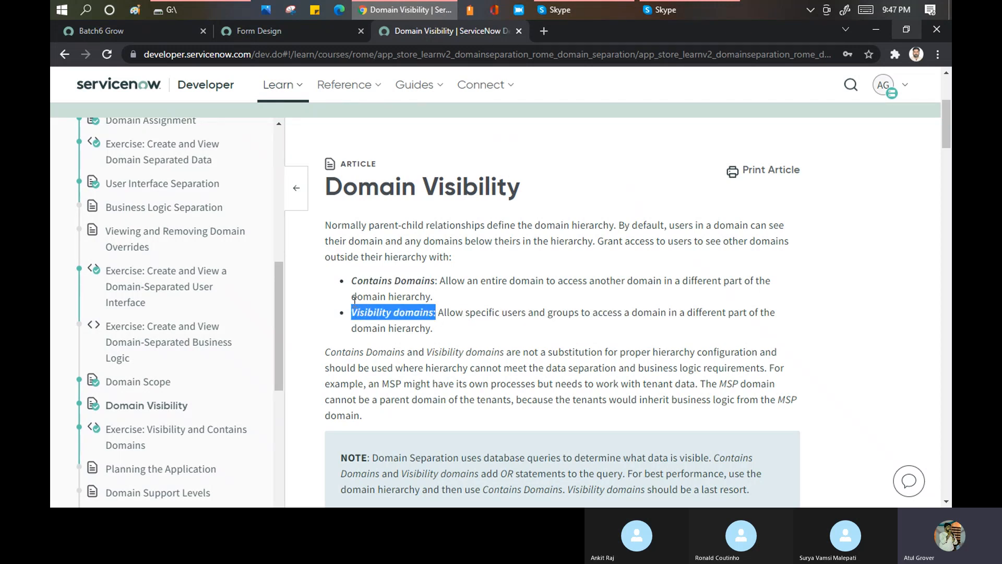
left_click_drag(355, 277, 433, 295)
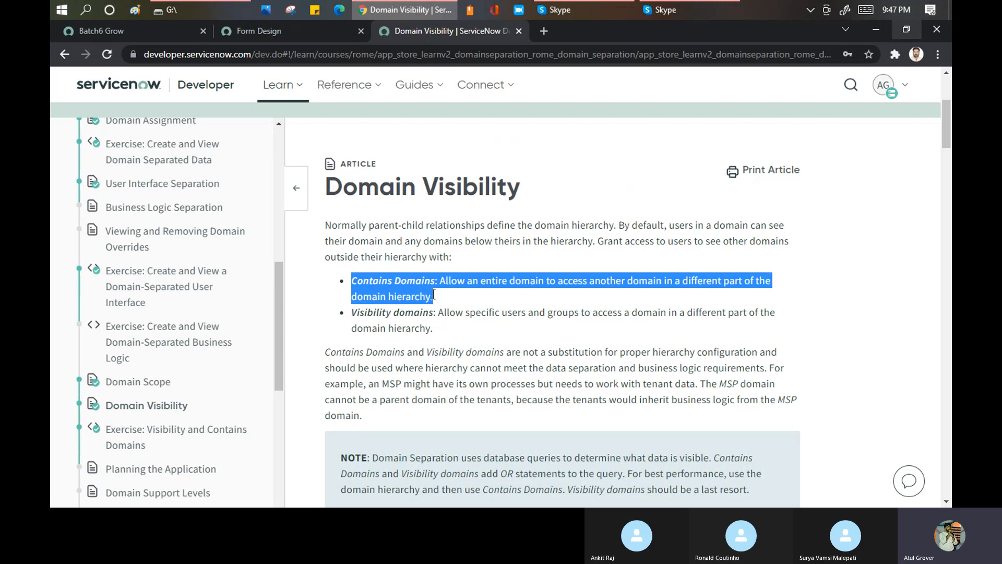
left_click_drag(351, 313, 434, 314)
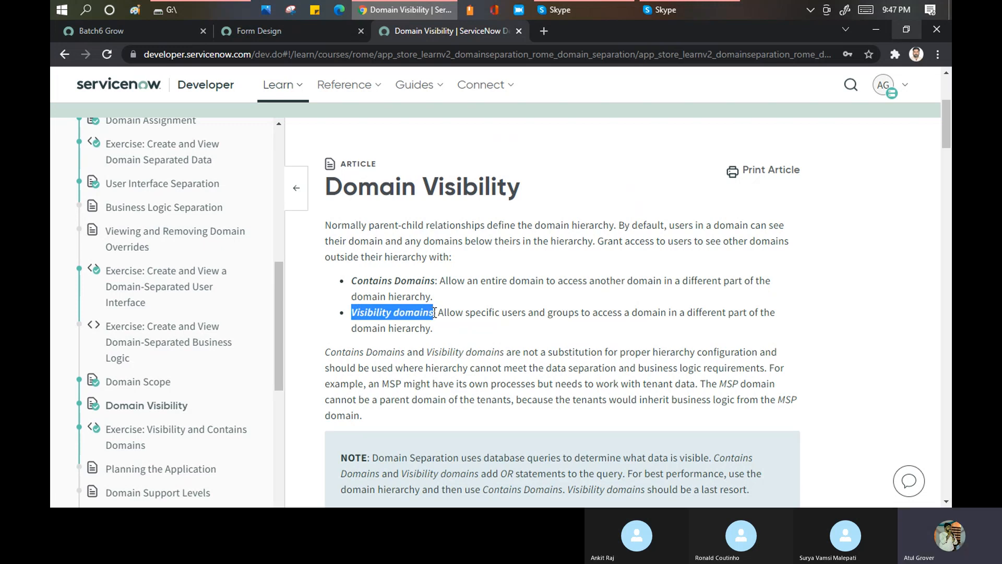
left_click_drag(352, 280, 439, 285)
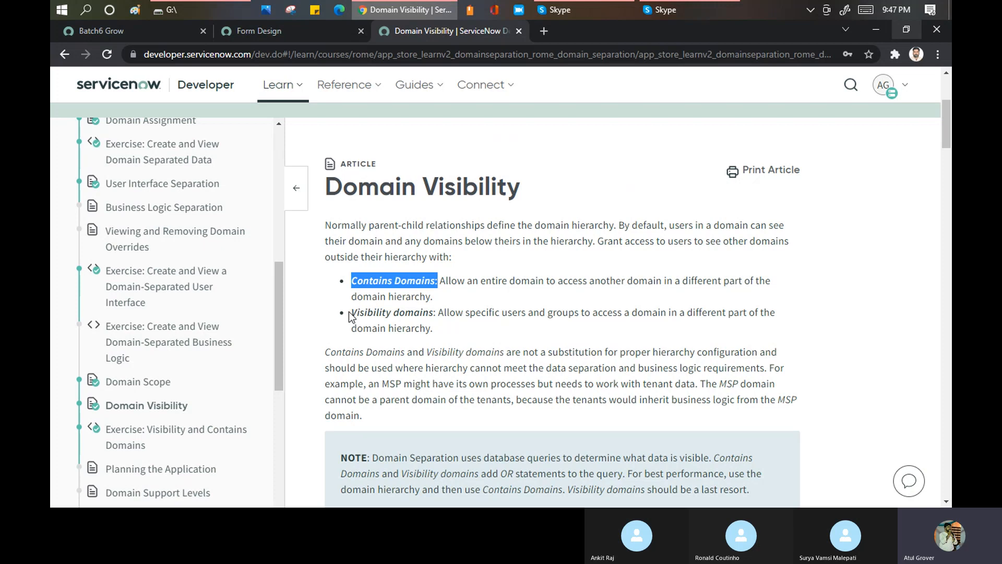
left_click_drag(351, 312, 437, 317)
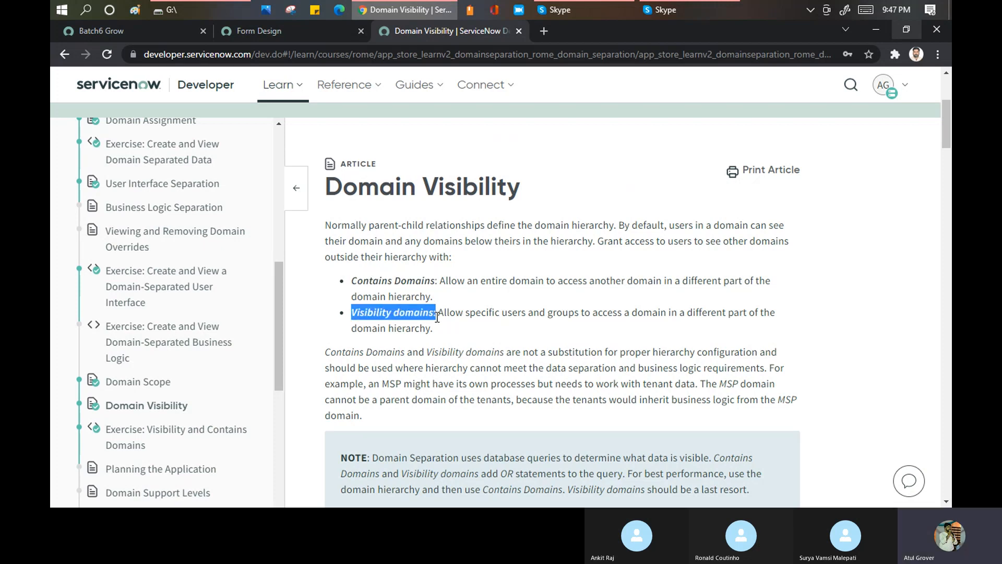
left_click_drag(351, 281, 439, 286)
left_click_drag(352, 312, 436, 314)
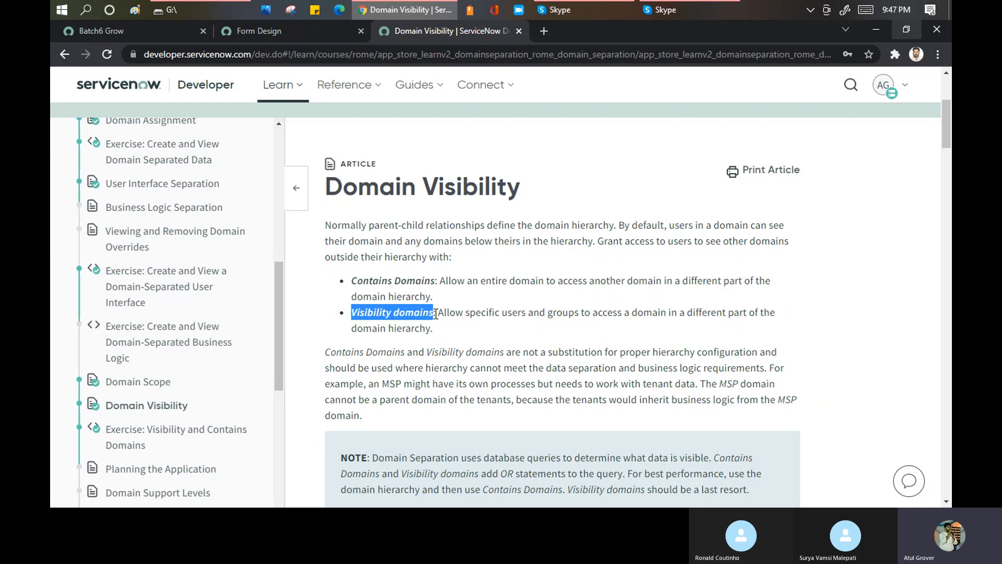
left_click_drag(438, 281, 352, 283)
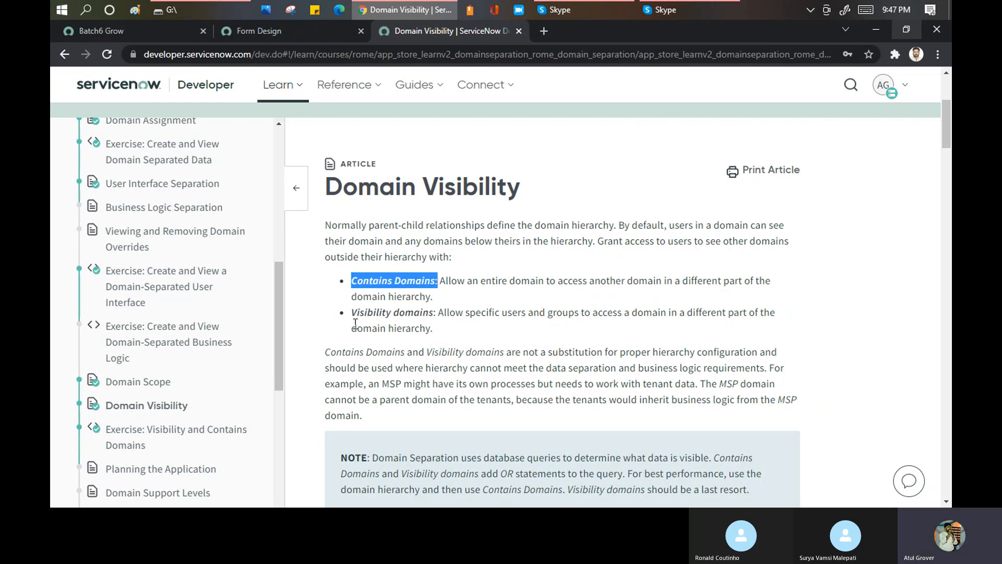
left_click_drag(352, 312, 439, 314)
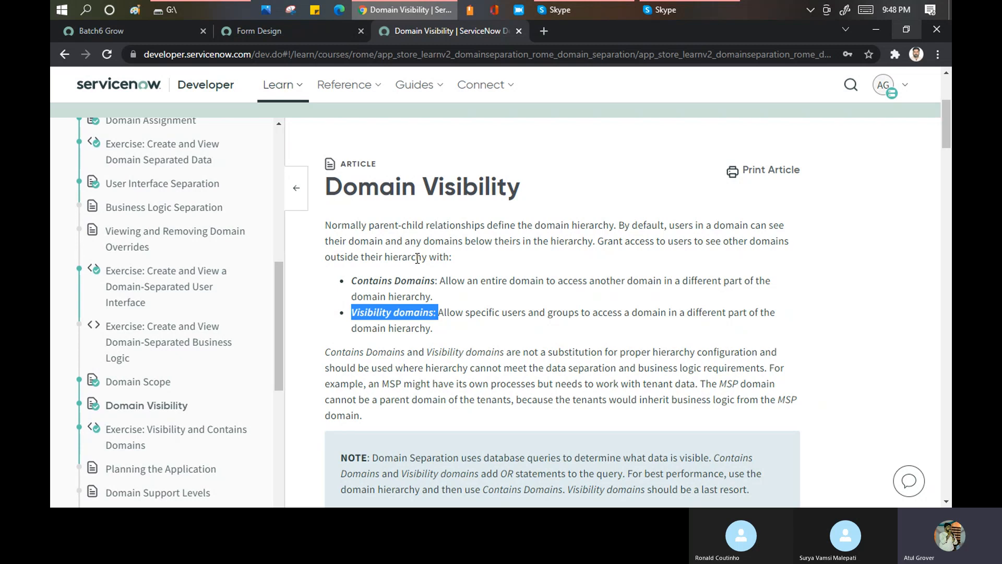
- Review the article's Contains Domains and Visibility Domains sections, including their hierarchy diagrams and configuration examples
scroll(417, 256, "down", 3)
scroll(423, 277, "down", 2)
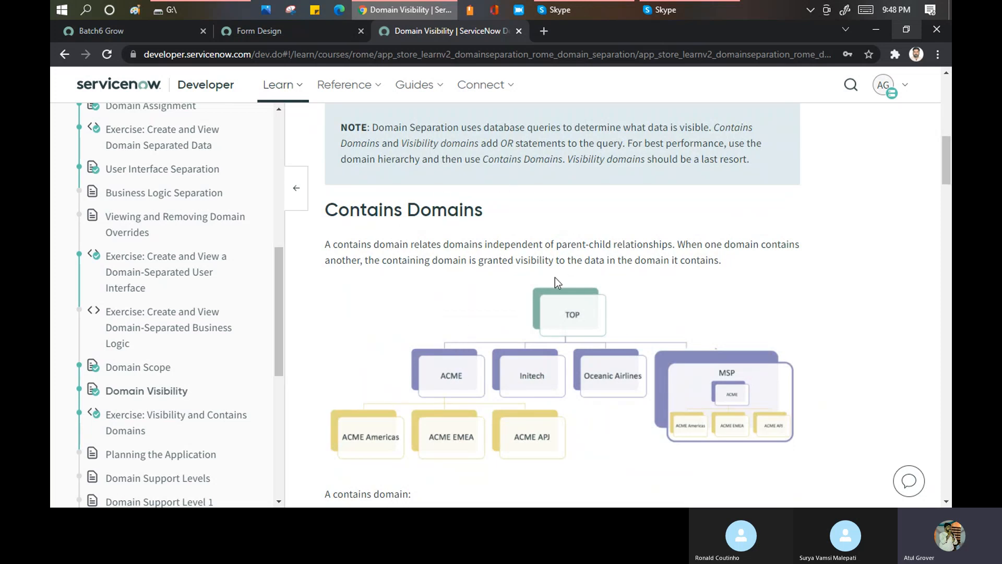
scroll(555, 278, "down", 3)
scroll(556, 277, "down", 2)
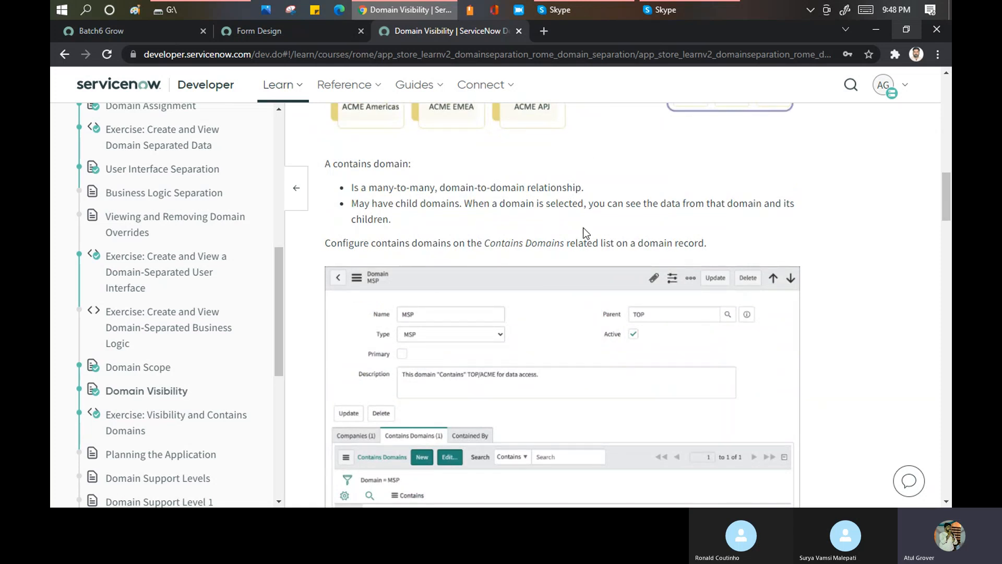
scroll(587, 234, "down", 3)
scroll(586, 233, "down", 9)
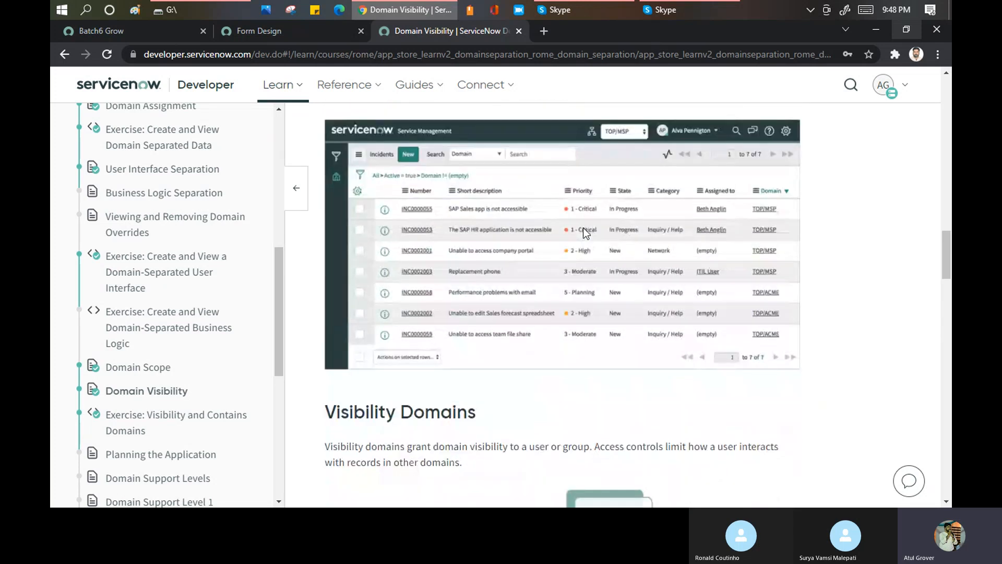
scroll(584, 228, "down", 6)
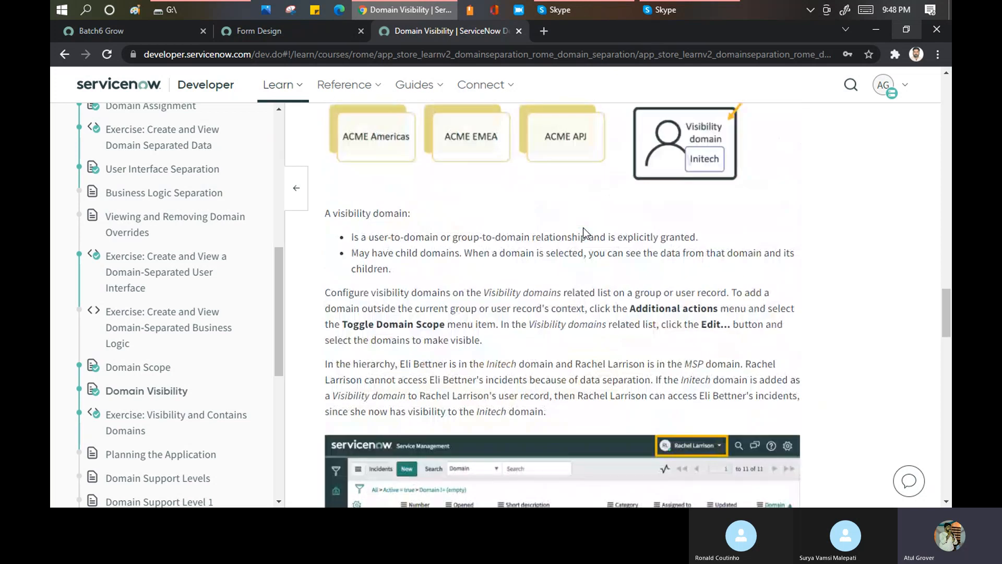
scroll(559, 254, "up", 5)
scroll(559, 254, "up", 3)
scroll(559, 253, "down", 3)
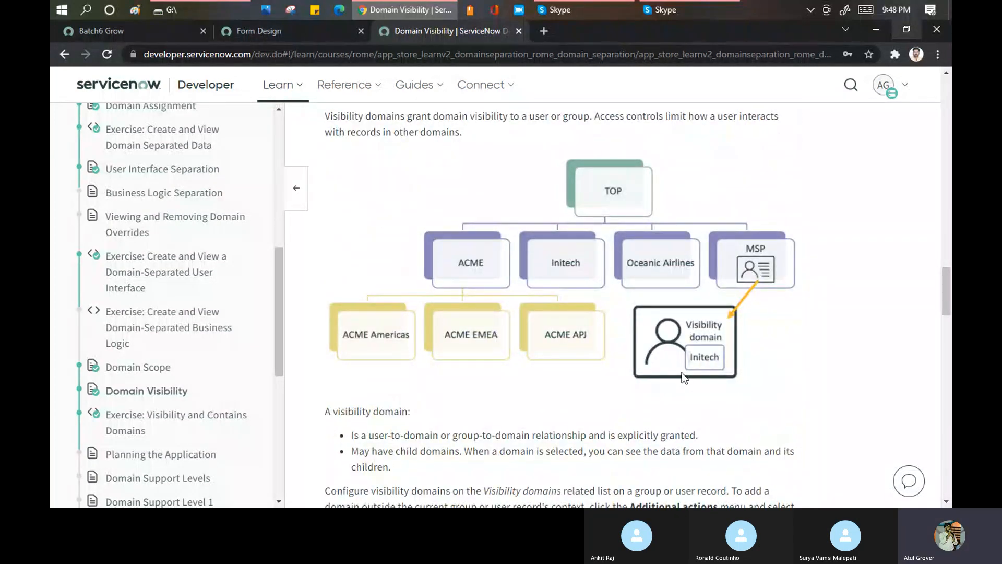
scroll(633, 362, "down", 3)
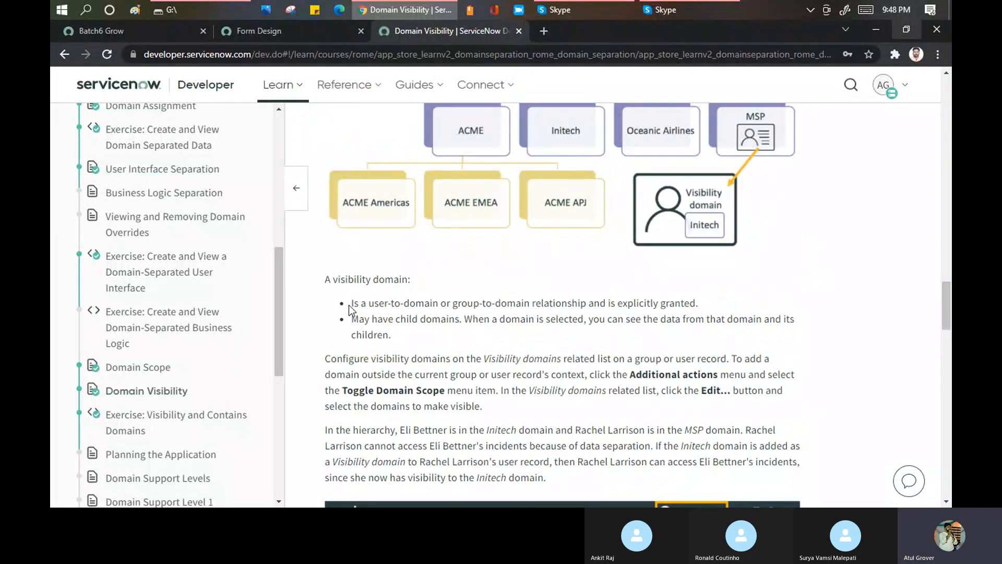
- Highlight the two bullet points describing a visibility domain and look over the example and diagram around them
left_click_drag(385, 303, 711, 302)
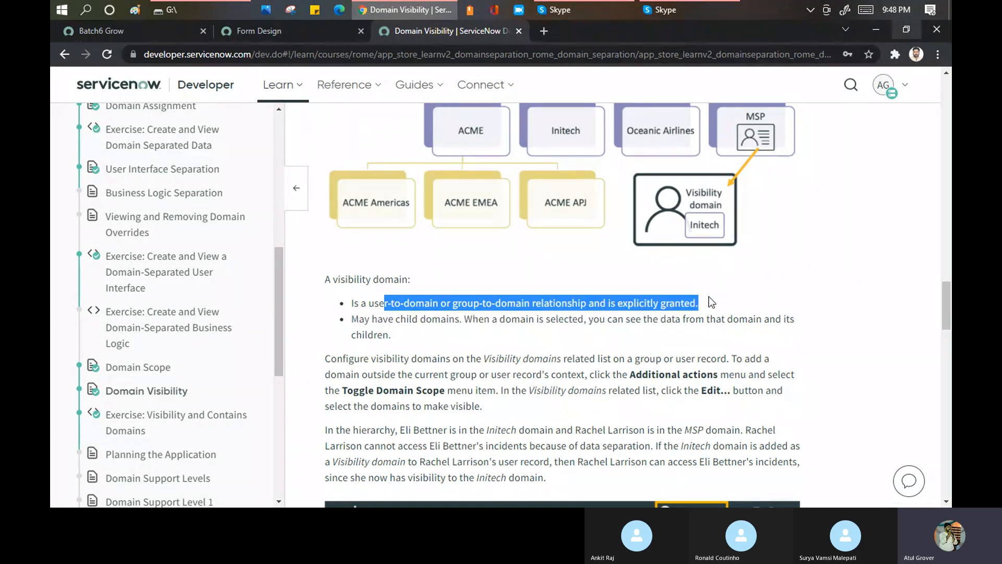
triple_click(643, 305)
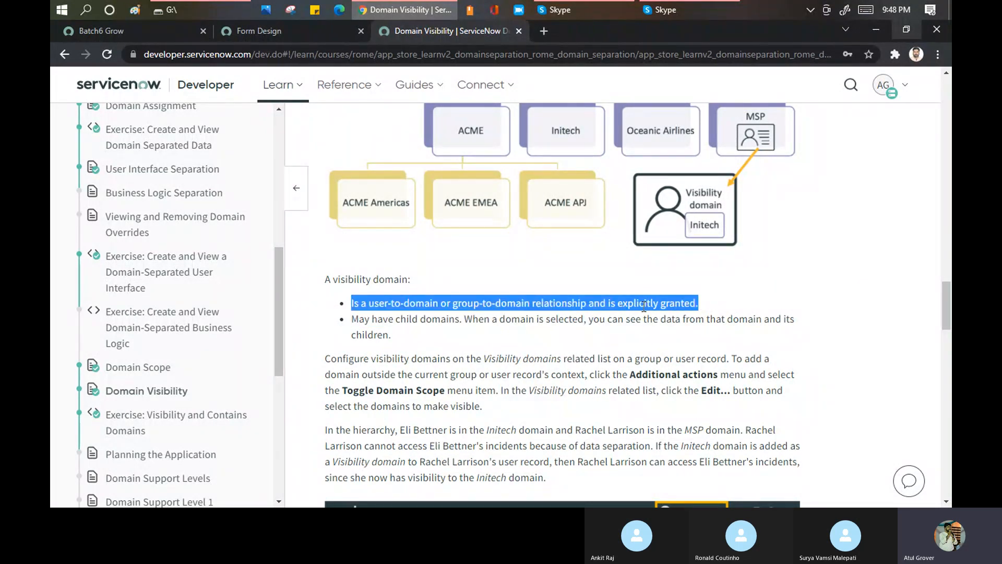
double_click(644, 305)
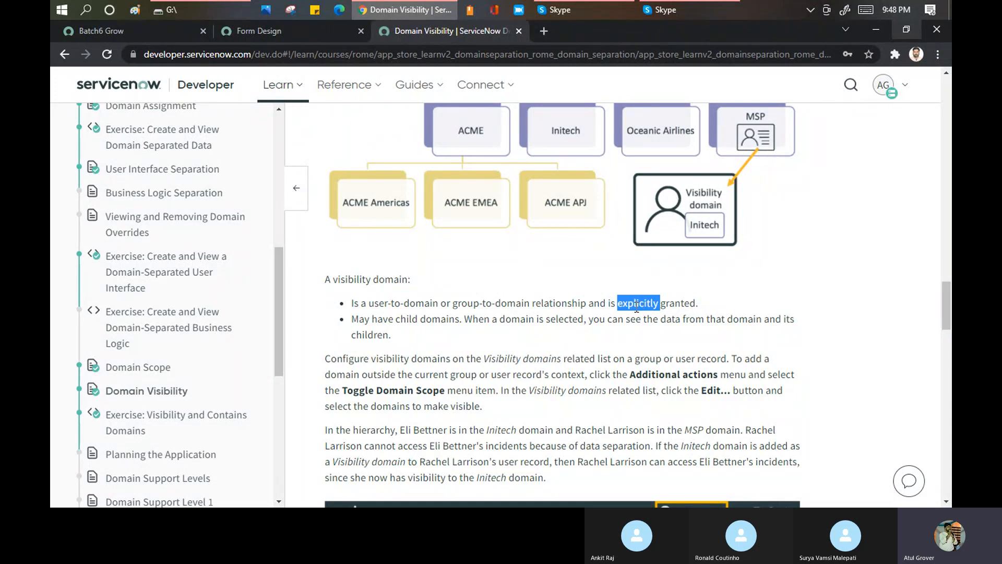
left_click_drag(377, 319, 803, 334)
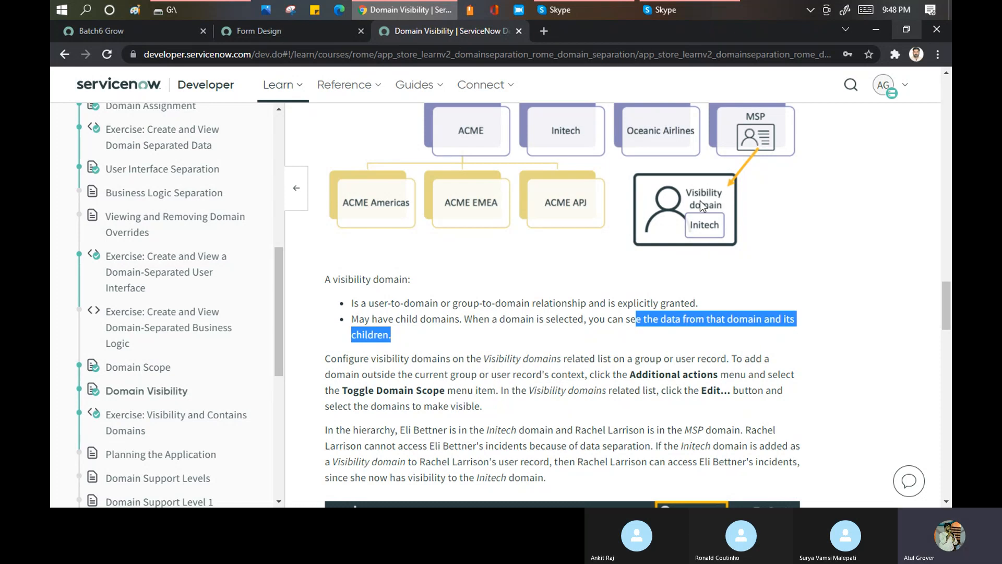
scroll(806, 260, "down", 4)
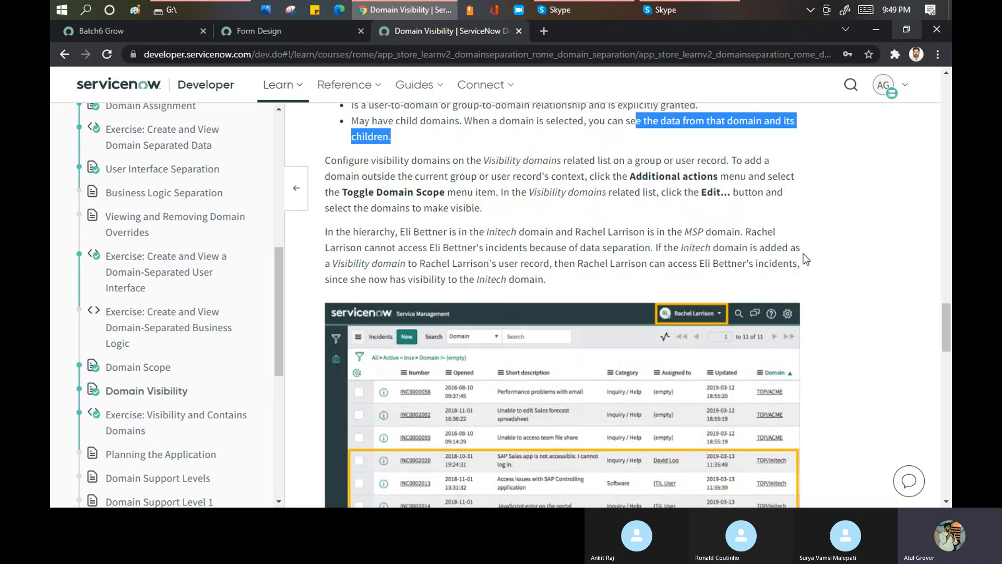
left_click_drag(279, 264, 275, 243)
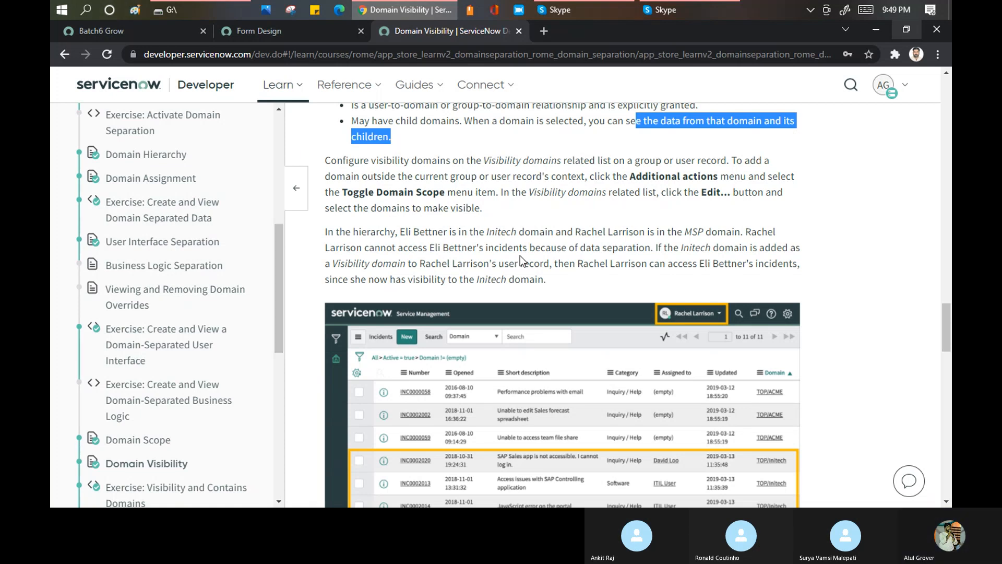
scroll(521, 259, "up", 6)
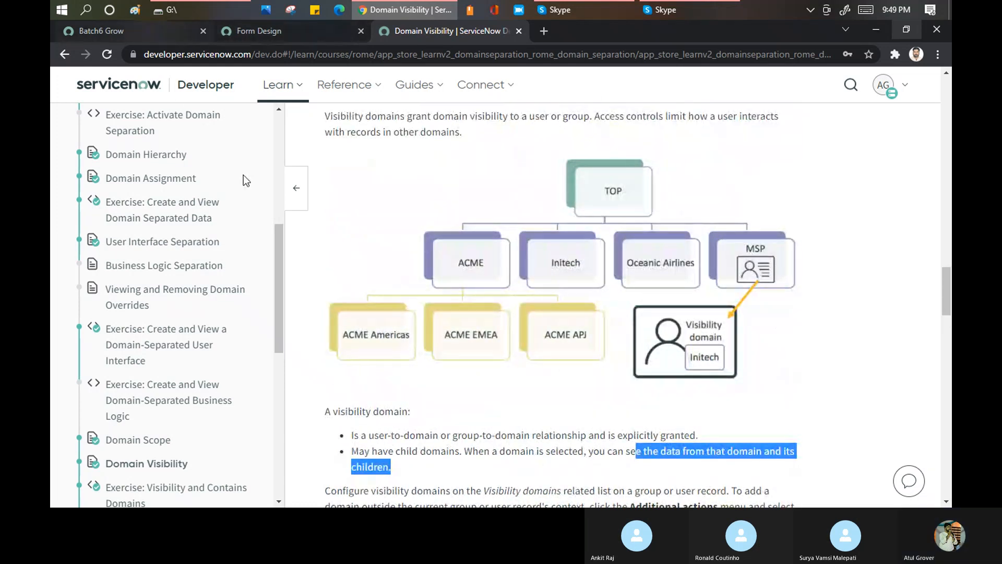
- Return to the LearnGrow Batch6 instance and set the session's domain to TOP
left_click(121, 29)
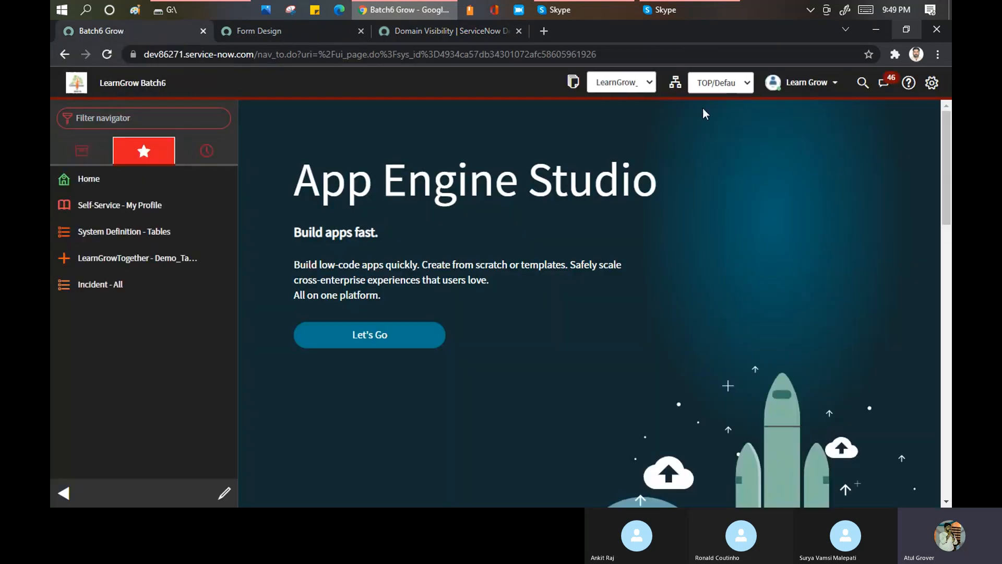
left_click(714, 84)
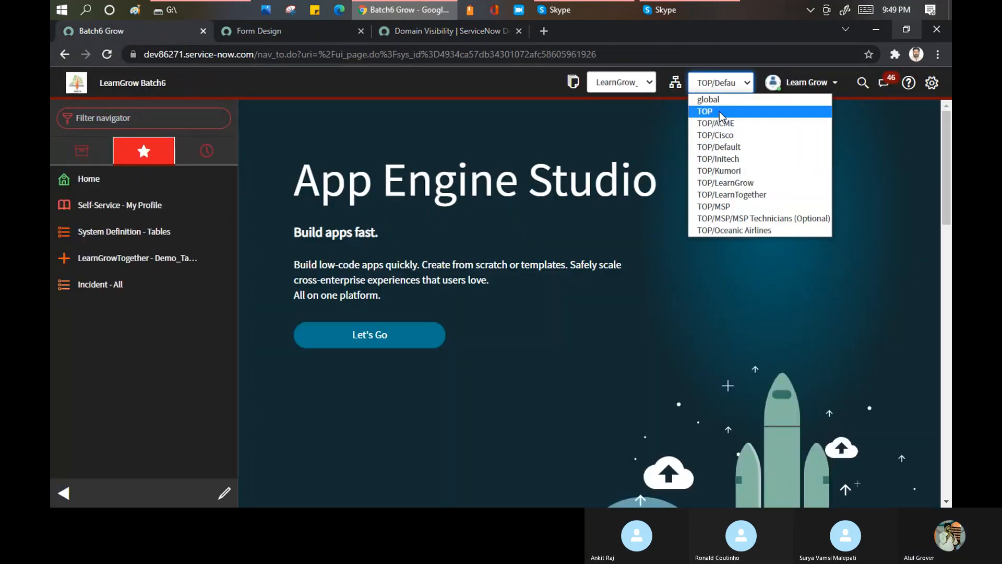
left_click(721, 116)
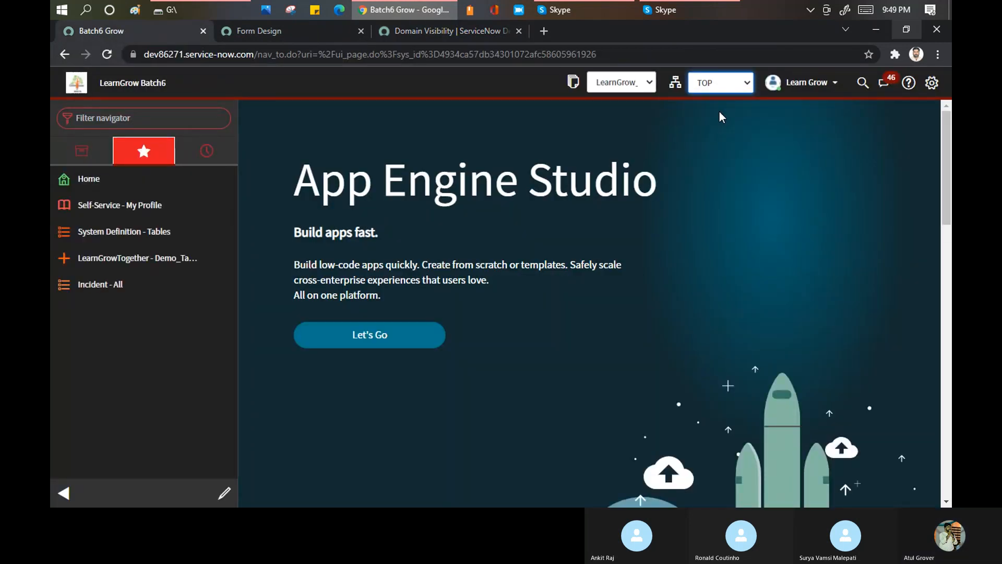
- Filter the navigator for "domain", list the Domains, and open the Kumori domain record
left_click(144, 120)
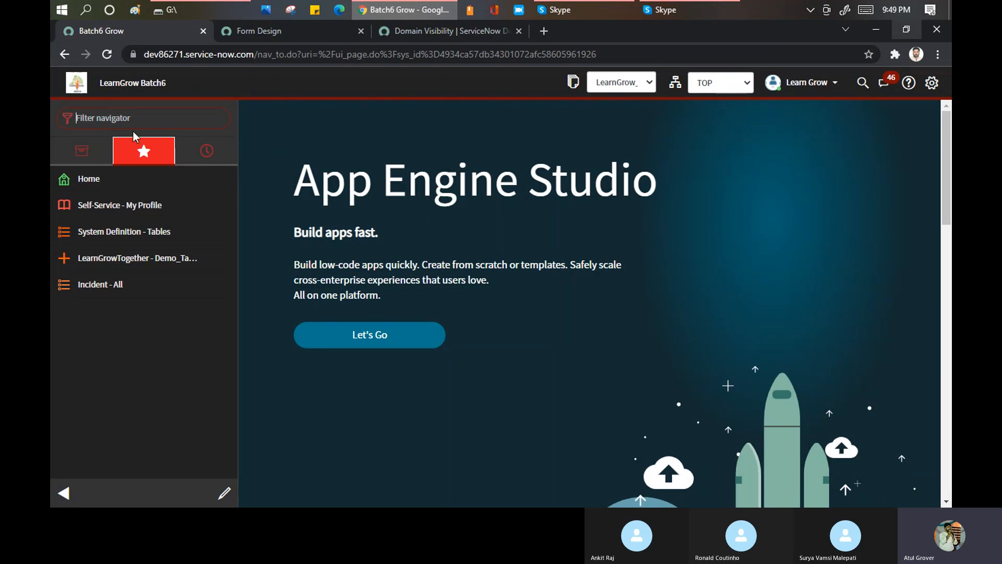
type("dom")
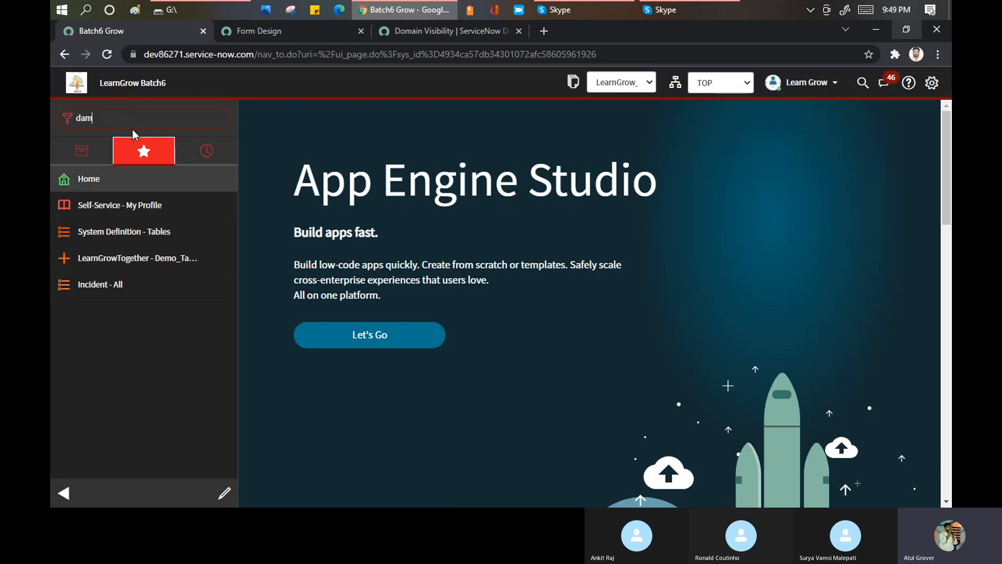
type("ain")
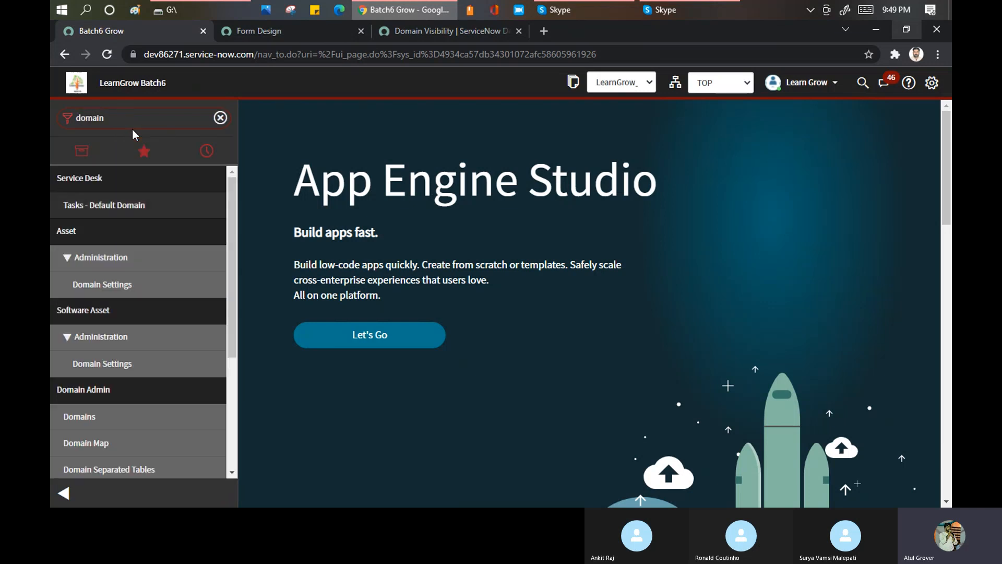
left_click(85, 418)
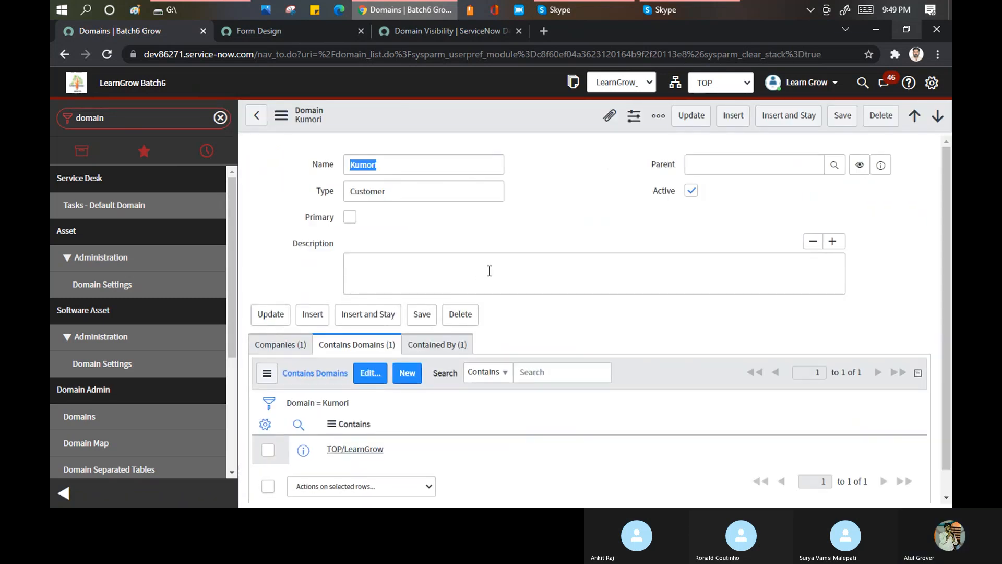
- Inspect Kumori's Contained By list, highlight its LearnTogether entry, and show the Contains Domains list again
left_click(443, 346)
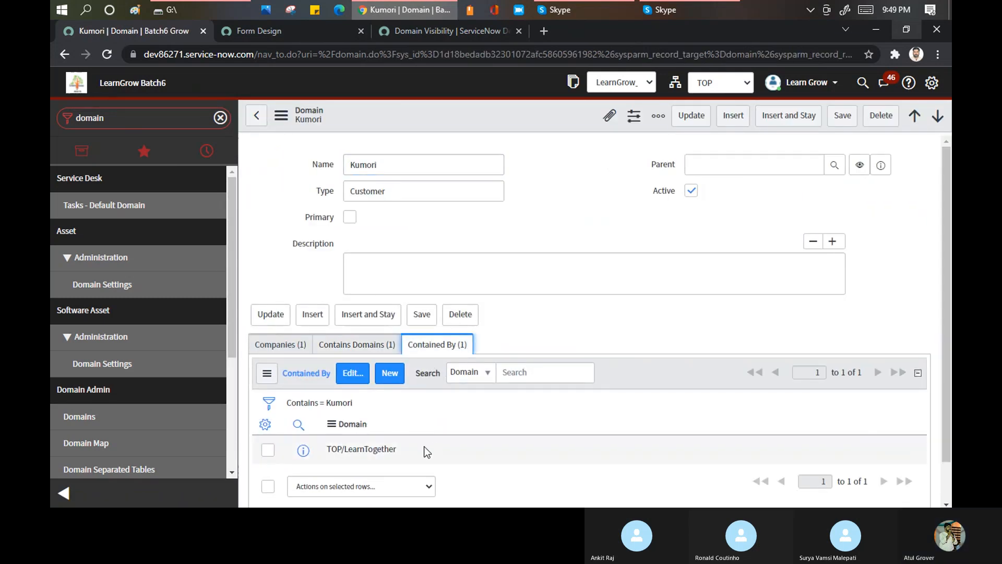
left_click_drag(372, 463, 342, 452)
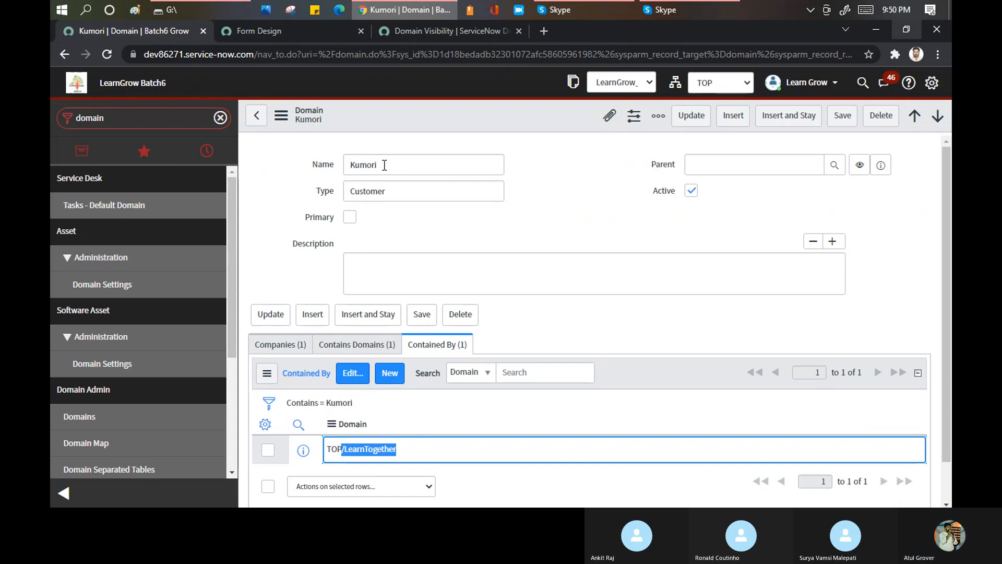
left_click(346, 346)
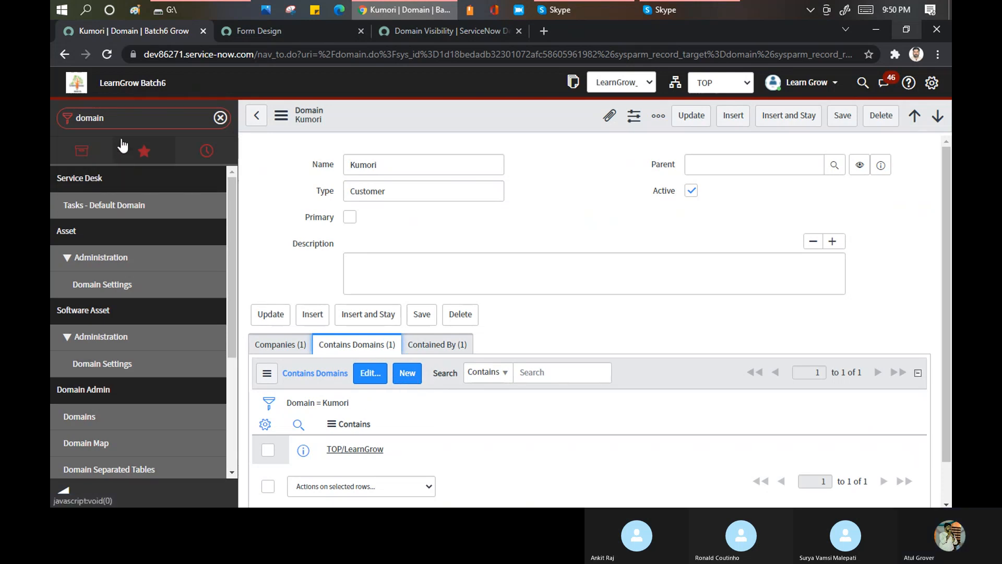
- Open the LearnTogether record from the Domains list in a separate tab and highlight its contained domain TOP/LearnGrow
left_click(96, 414, "ctrl")
left_click(279, 33)
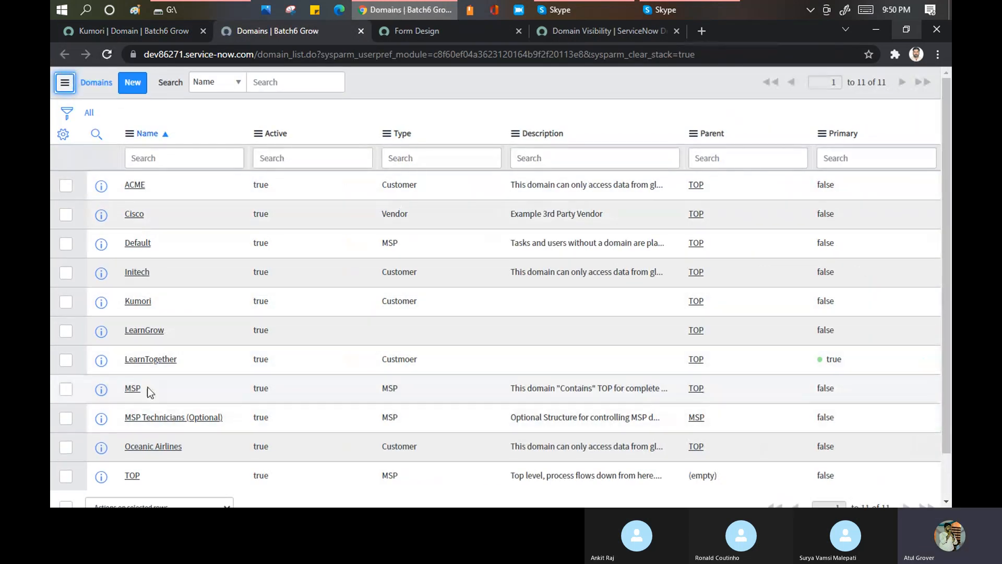
left_click(141, 359)
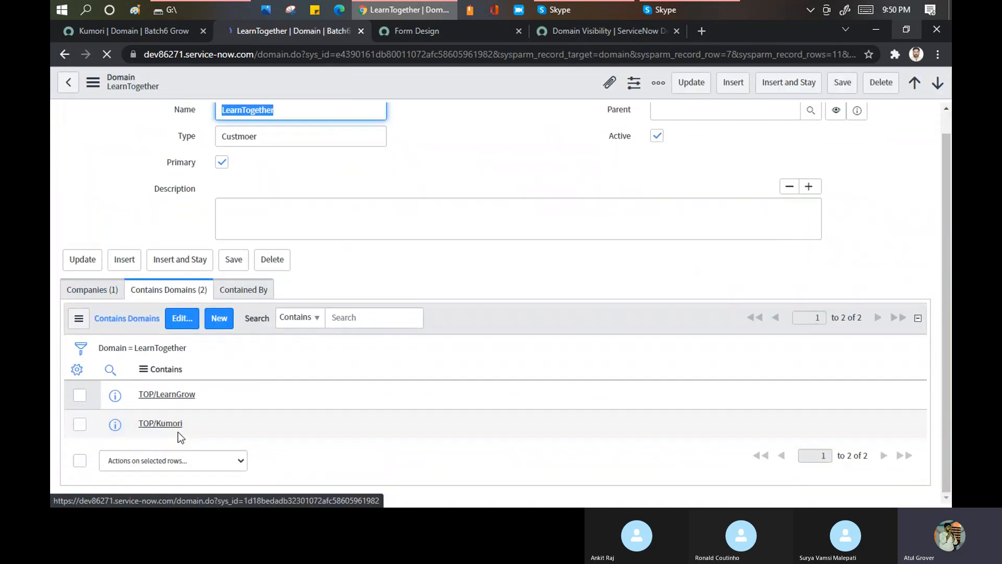
double_click(202, 395)
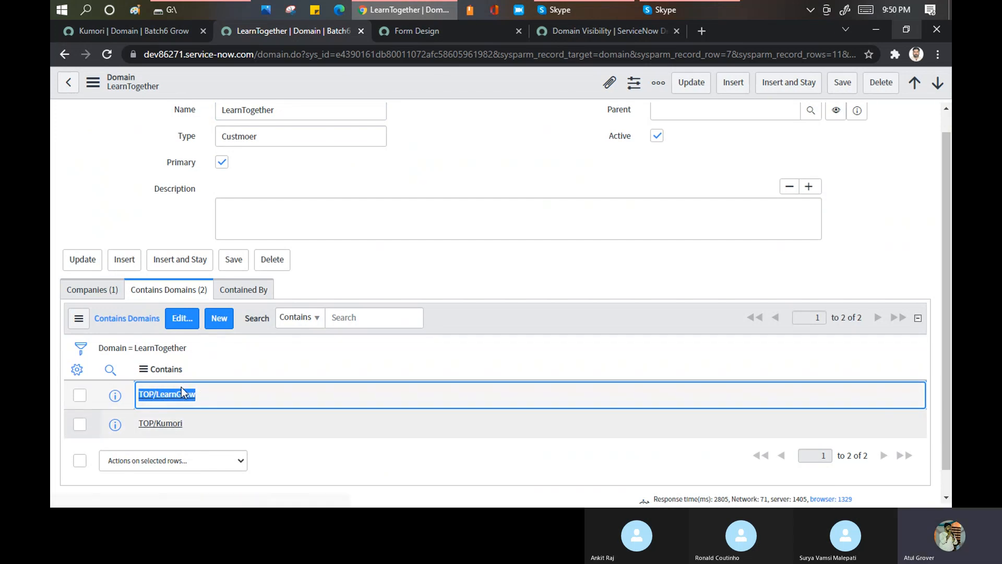
- Remove TOP/LearnGrow from LearnTogether's Contains Domains list and save the membership change
left_click(189, 324)
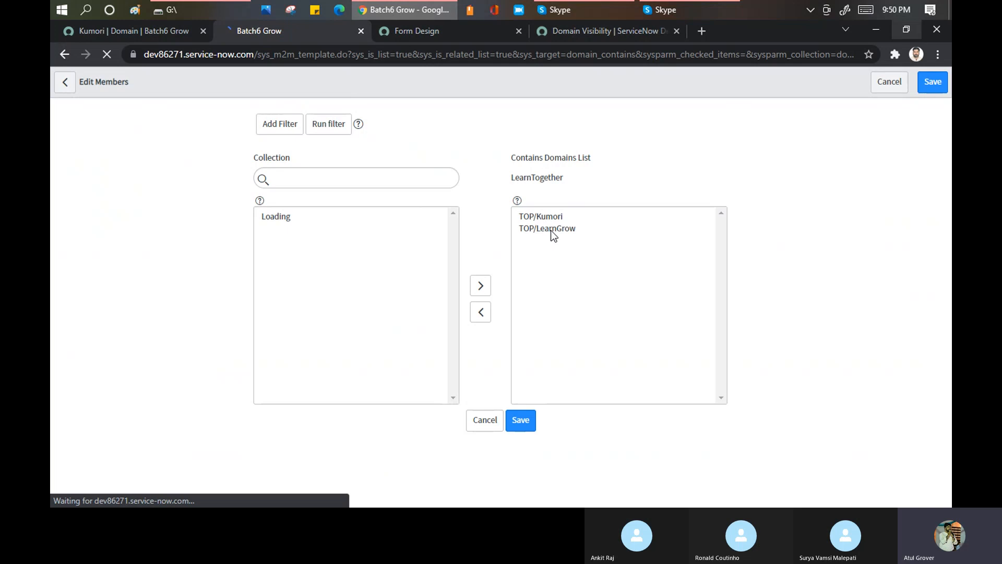
double_click(550, 230)
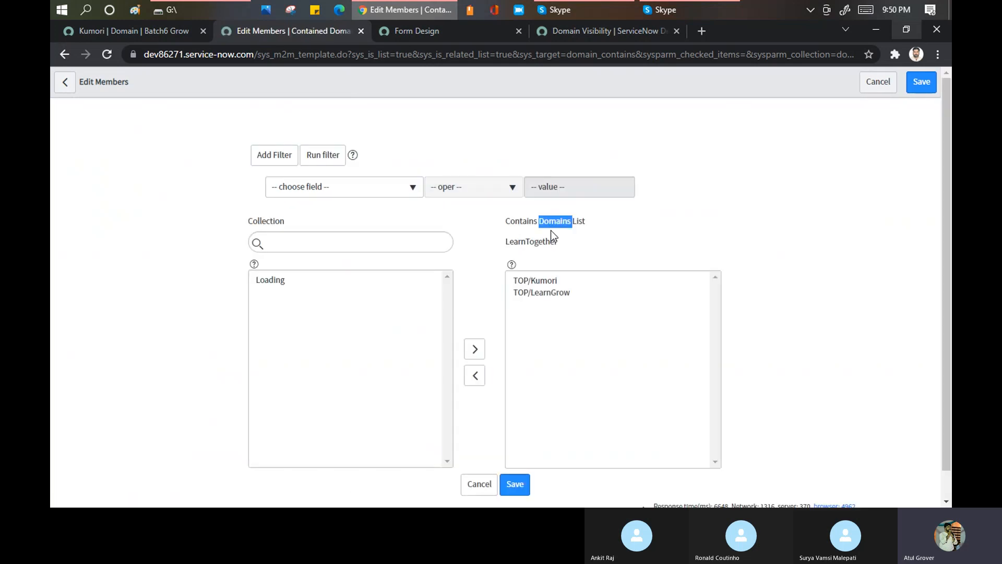
left_click(547, 295)
double_click(547, 295)
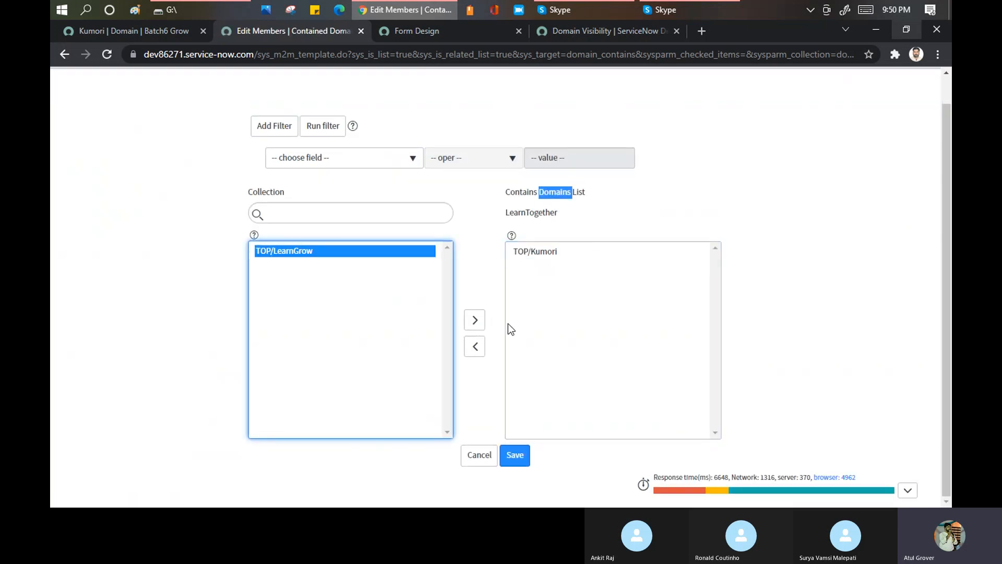
left_click(513, 456)
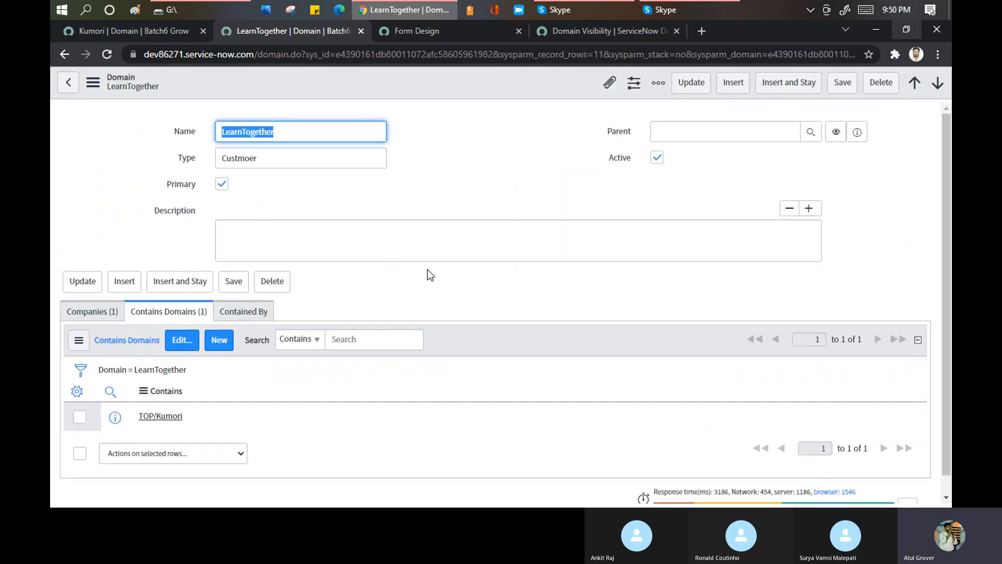
- Toggle the domain scope of the LearnTogether record and review its Contains Domains list
right_click(460, 335)
left_click(478, 356)
right_click(399, 83)
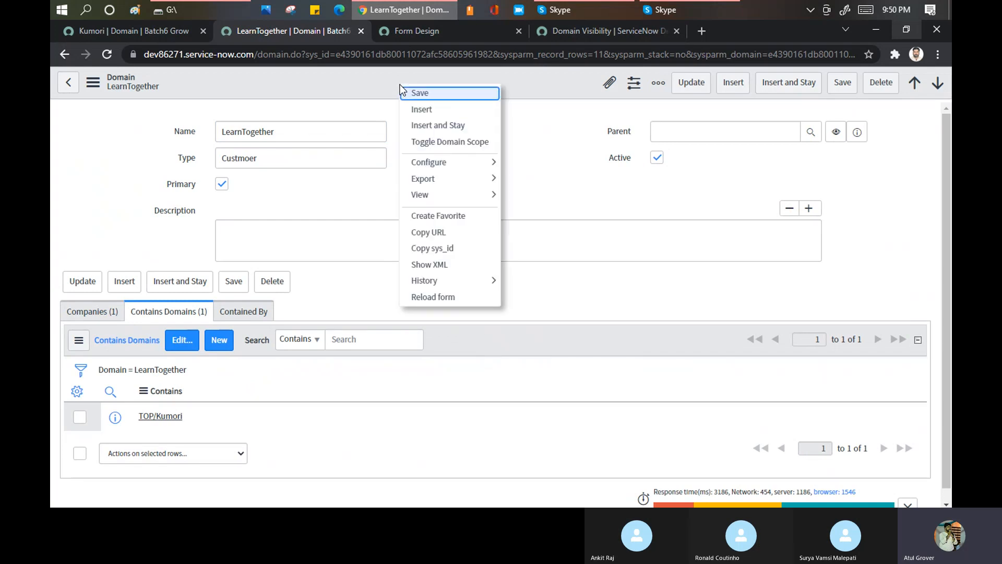
left_click(425, 141)
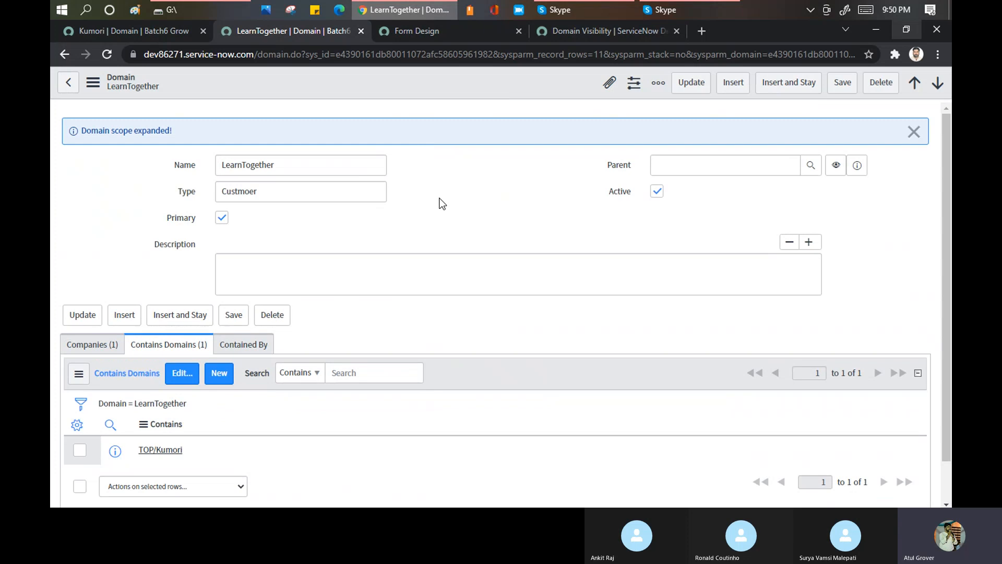
scroll(408, 226, "down", 1)
- Filter the navigator for "user a" and open the DemoTogether record from the Users list in a separate tab
left_click(147, 35)
left_click(129, 118)
type("user a")
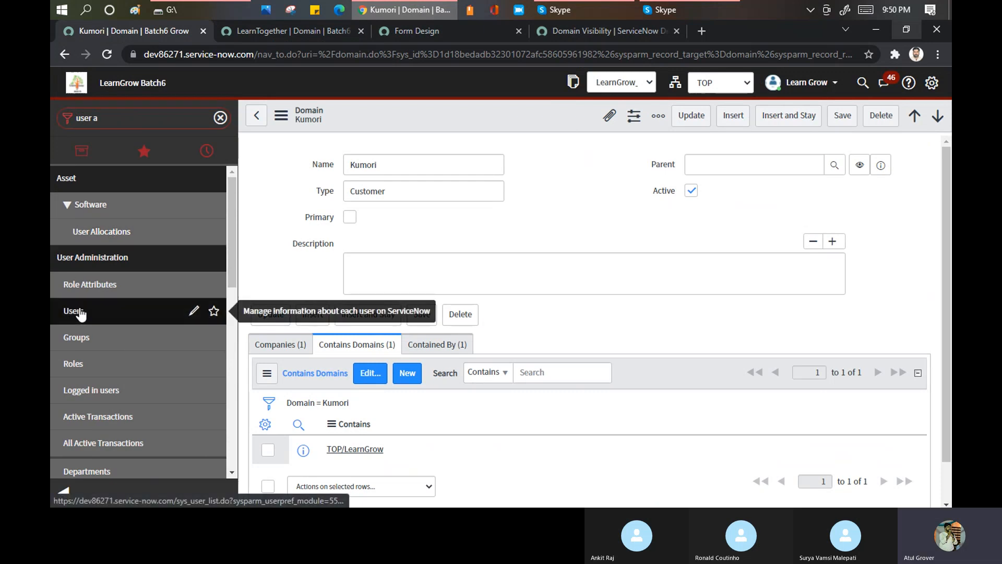
middle_click(85, 313)
left_click(390, 32)
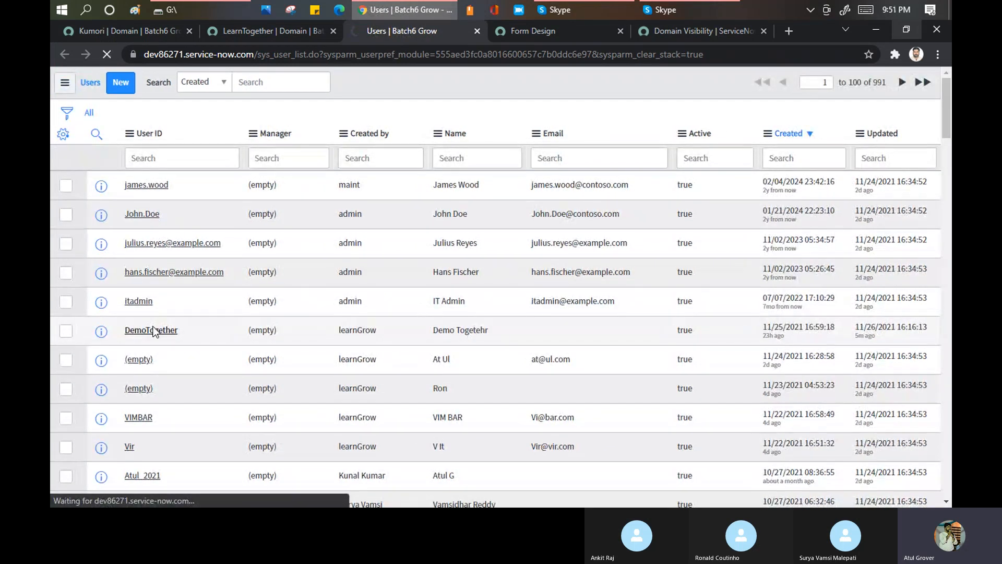
left_click(151, 330)
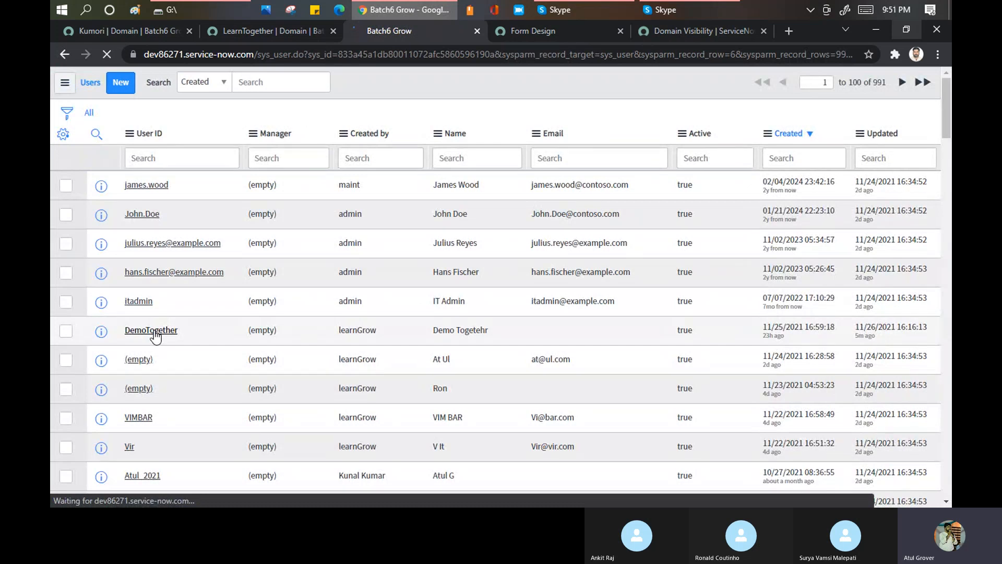
- Show the Visibility domains related list on the DemoTogether user record
scroll(513, 152, "down", 10)
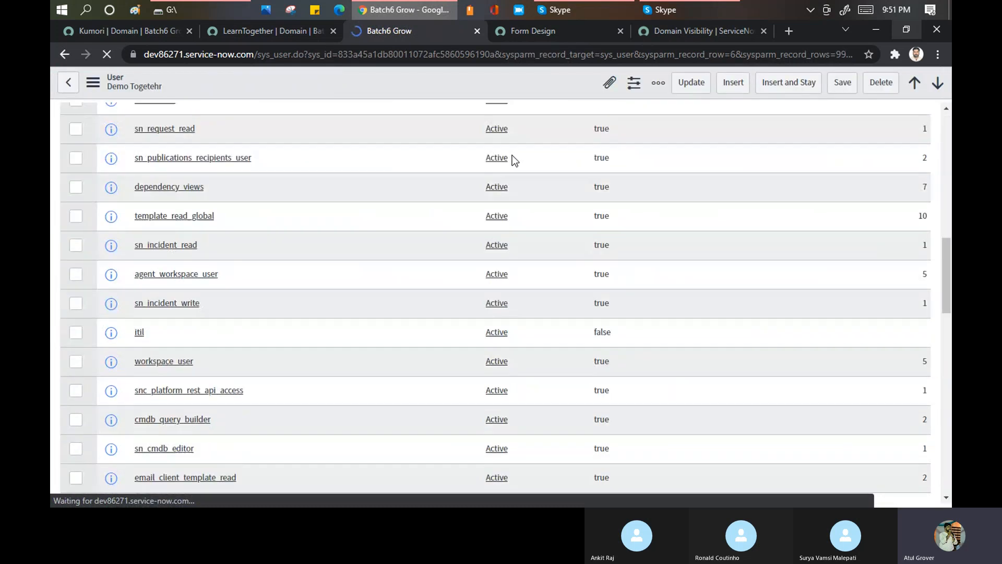
scroll(510, 167, "down", 5)
scroll(471, 267, "down", 12)
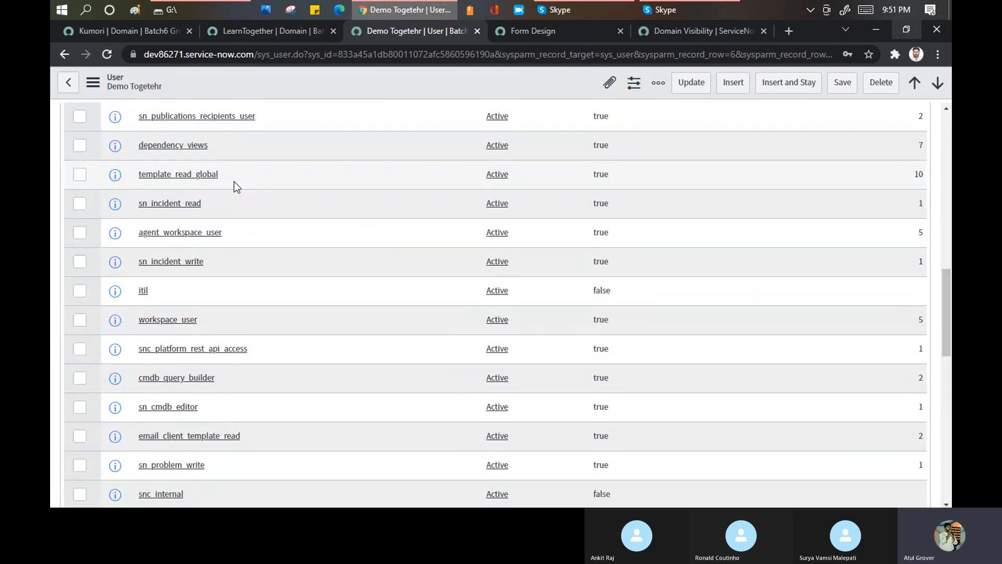
scroll(240, 185, "up", 5)
left_click(235, 217)
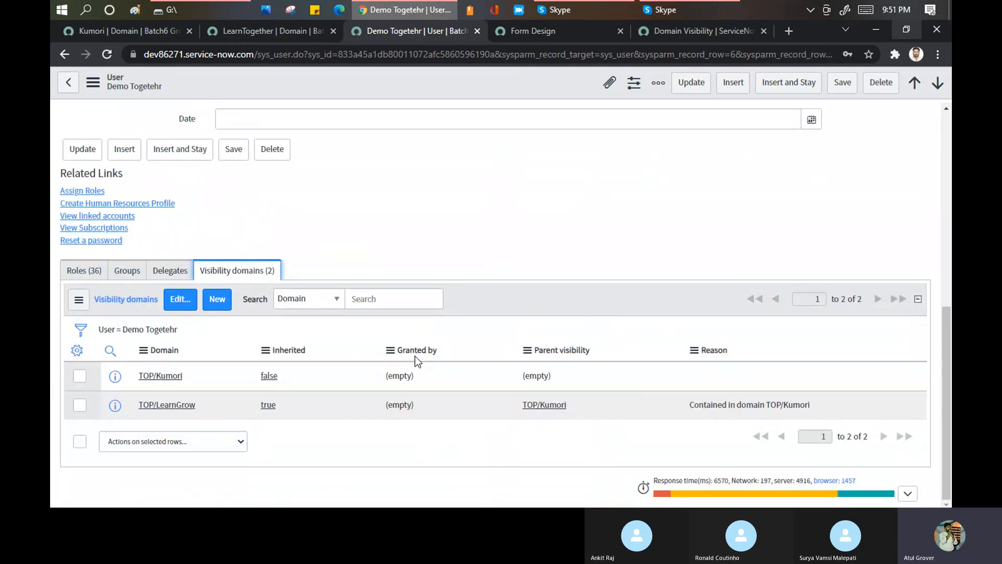
- Toggle the domain scope of the DemoTogether user record and highlight TOP/LearnGrow among its visibility domains
right_click(487, 299)
left_click(513, 325)
right_click(378, 83)
left_click(411, 142)
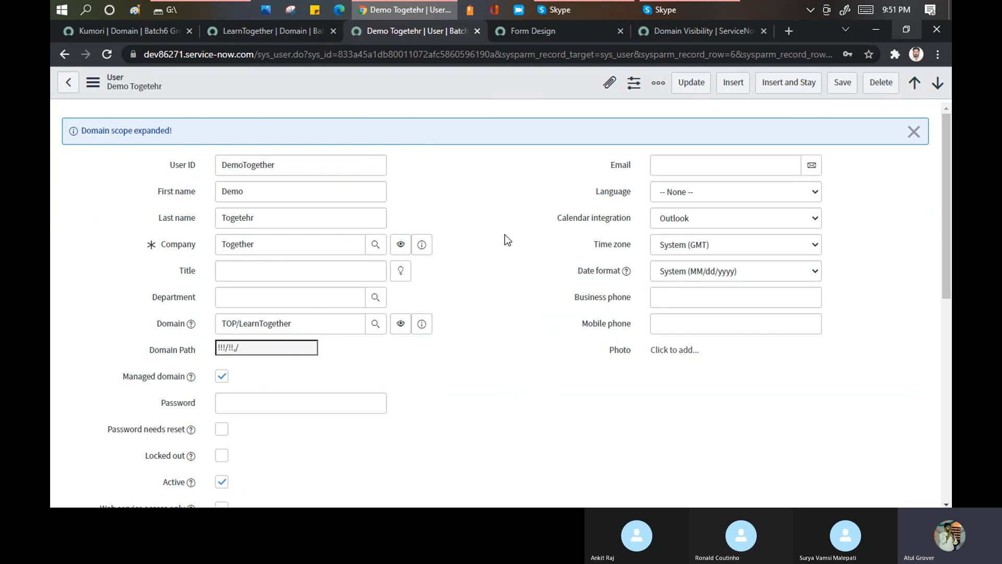
scroll(500, 230, "down", 6)
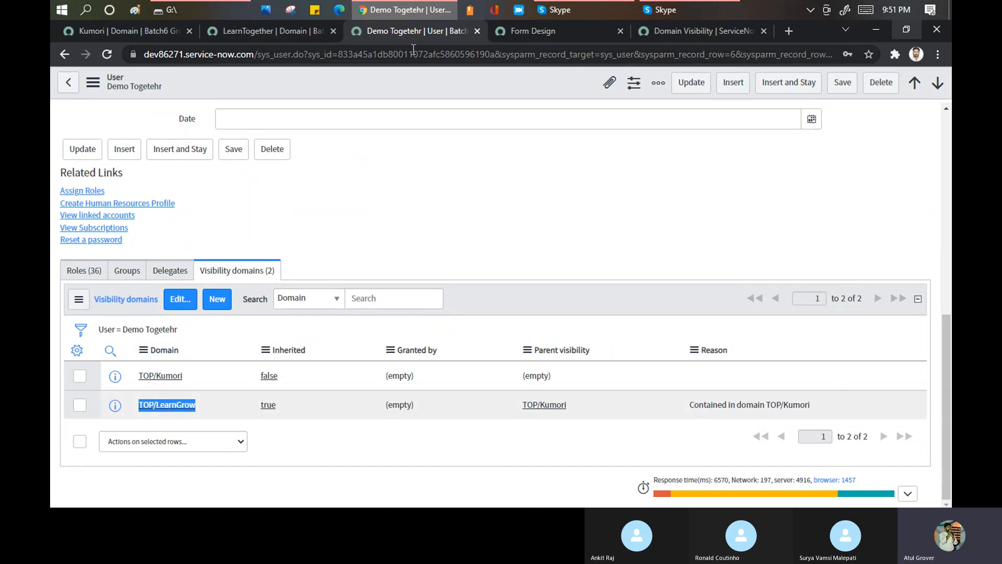
- Check LearnTogether's contained domains, then open Kumori from DemoTogether's visibility domains and highlight its contained domain TOP/LearnGrow
left_click(271, 31)
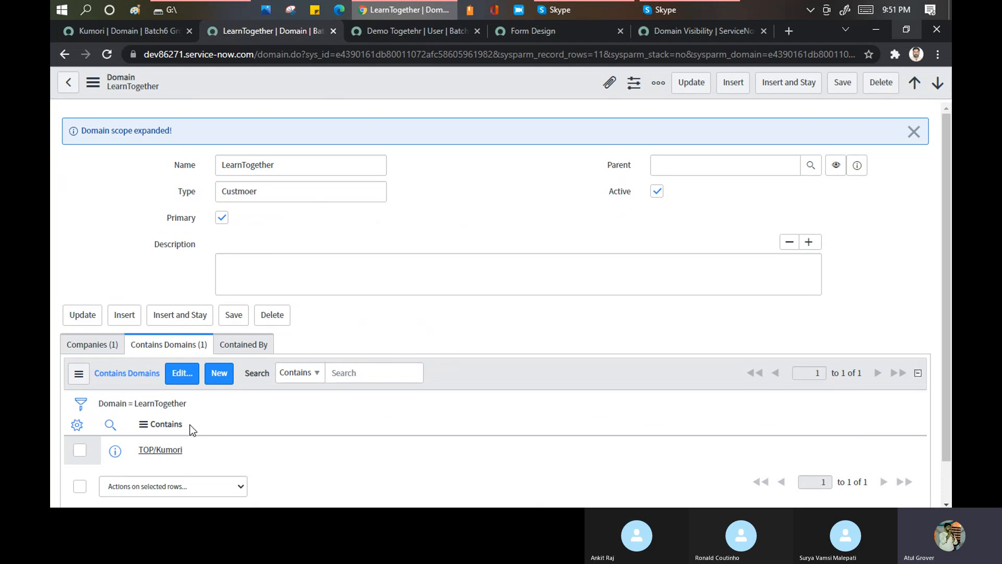
left_click(409, 37)
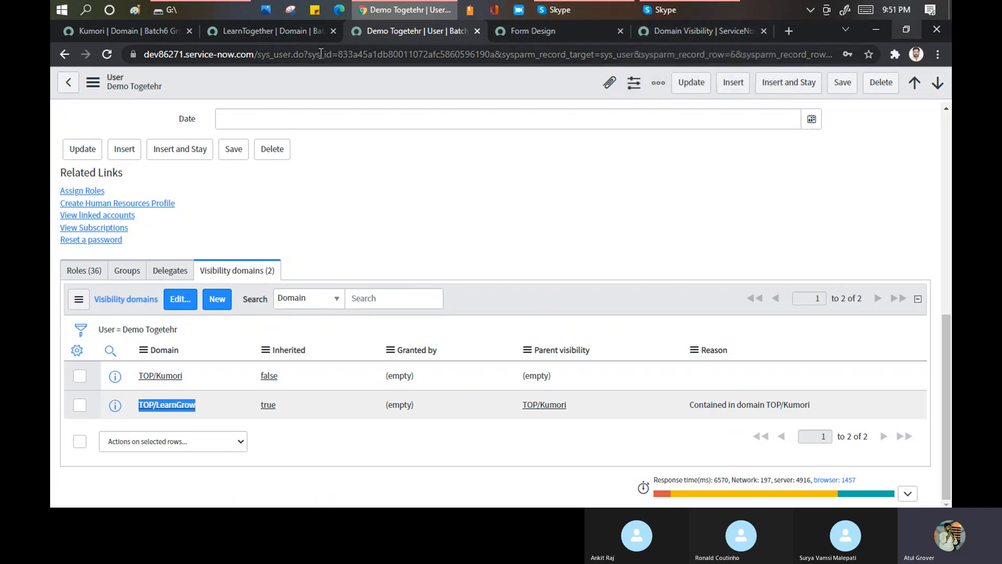
left_click(161, 380)
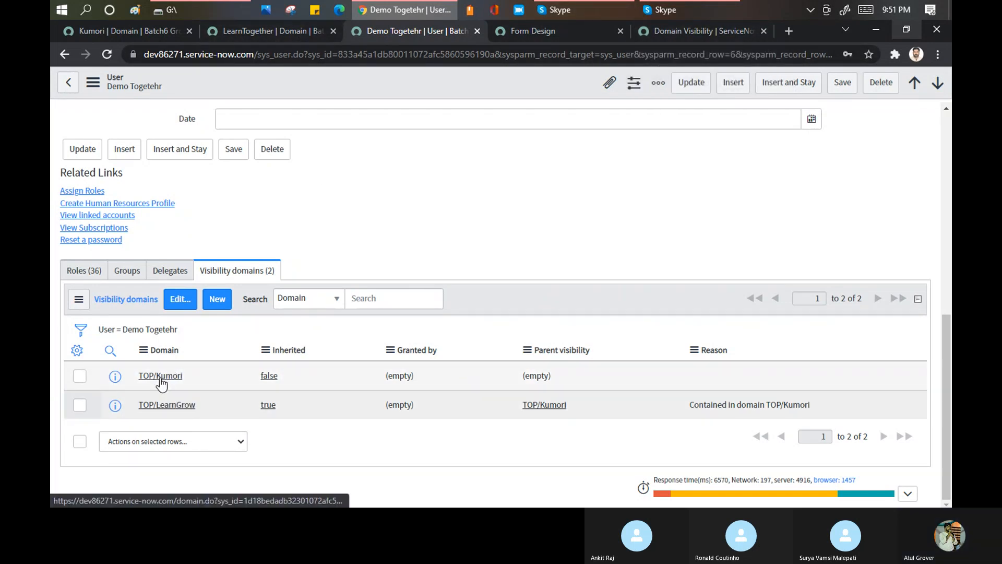
left_click(160, 382, "ctrl")
left_click(463, 31)
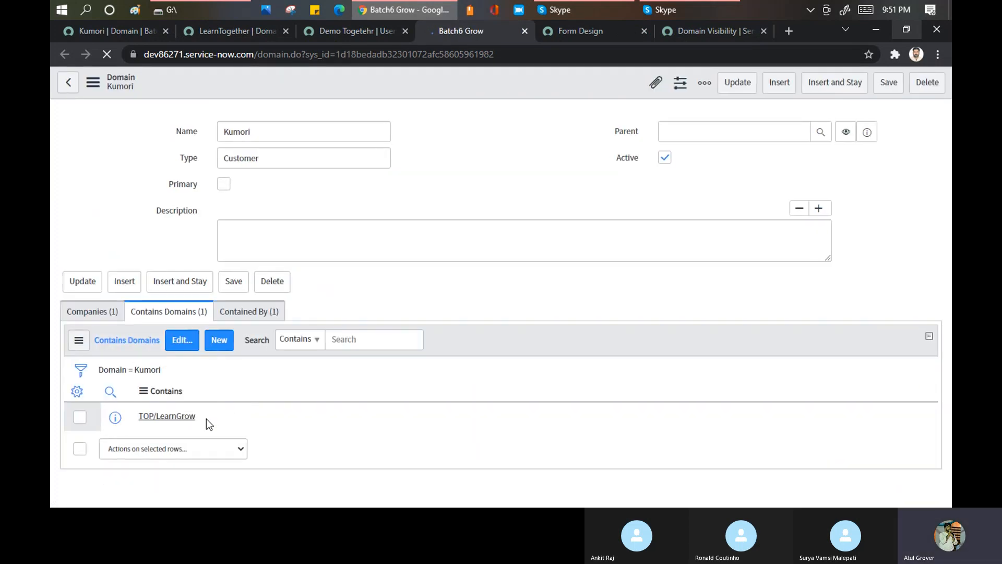
left_click_drag(209, 416, 142, 421)
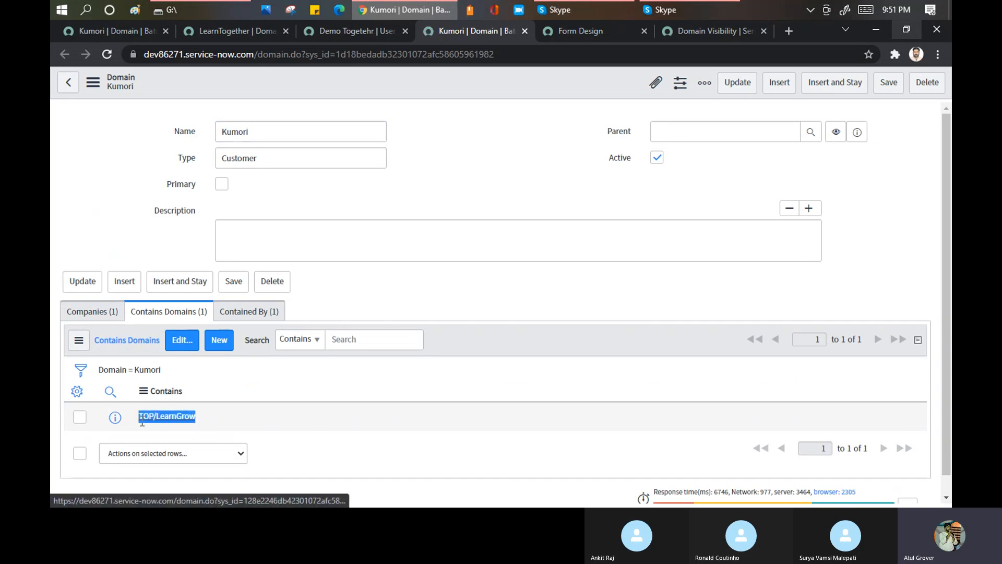
double_click(142, 421)
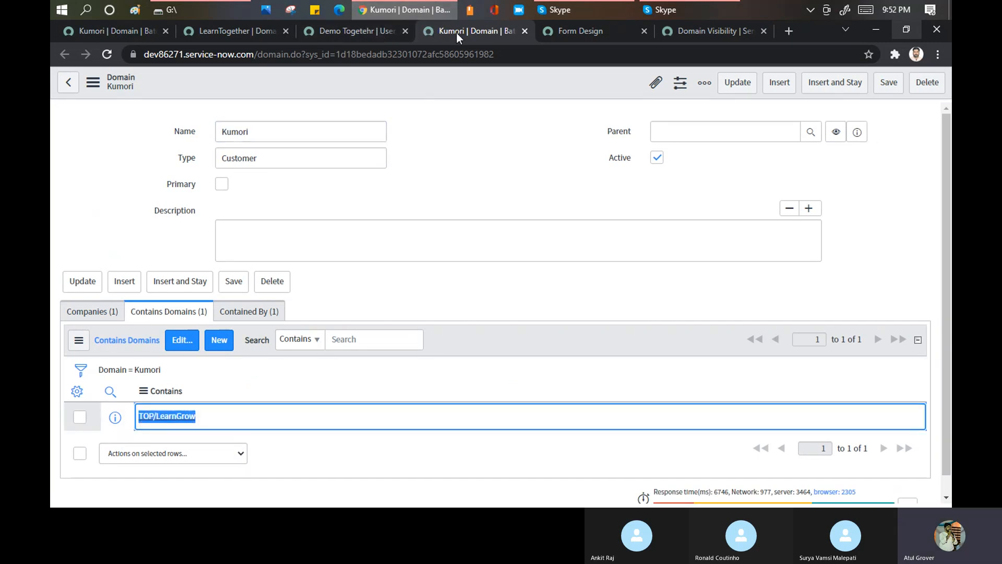
- Copy the user ID on the DemoTogether record, enter a new account password, and save the record
left_click(355, 34)
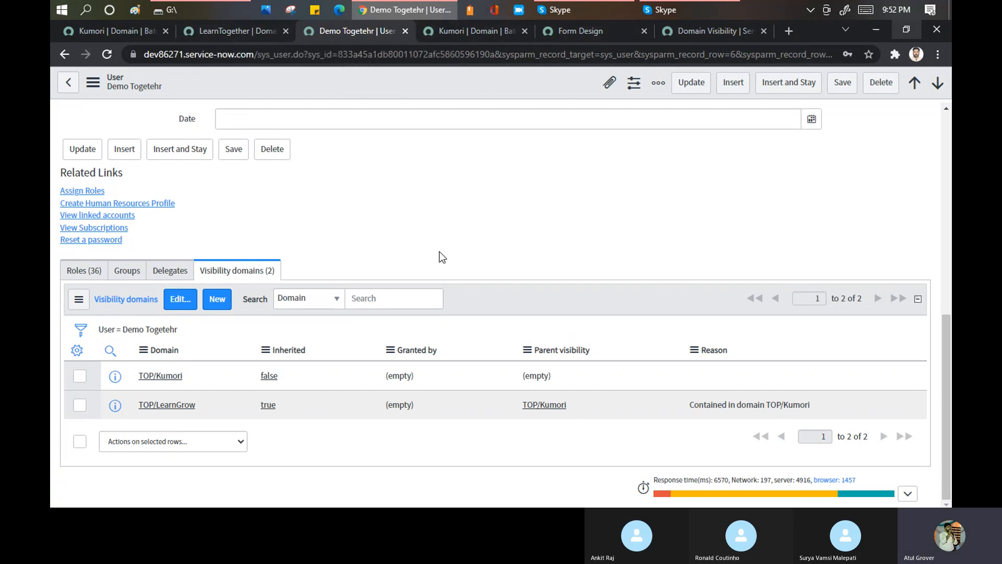
scroll(438, 255, "up", 10)
left_click_drag(944, 190, 947, 123)
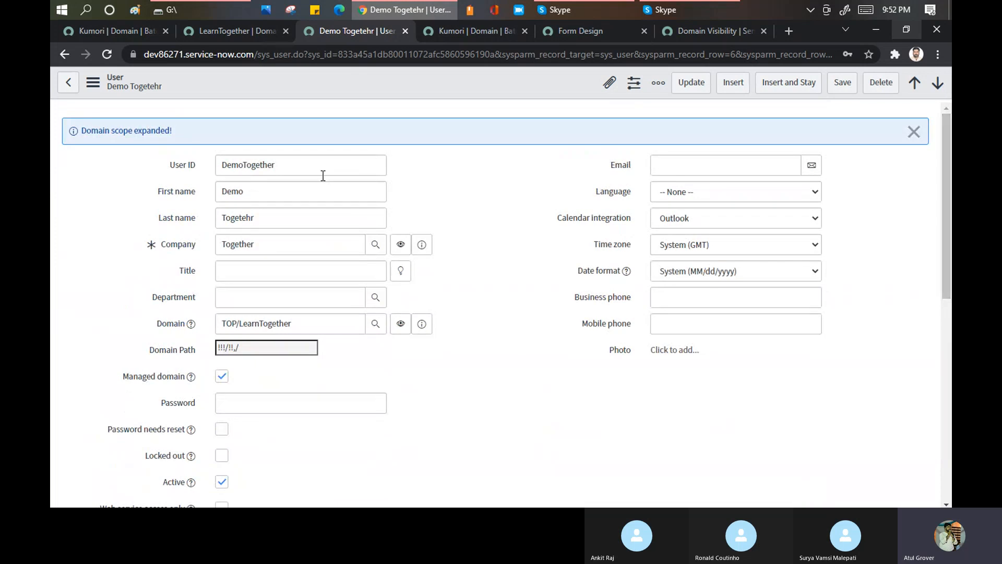
left_click_drag(301, 166, 133, 164)
key("ctrl+c")
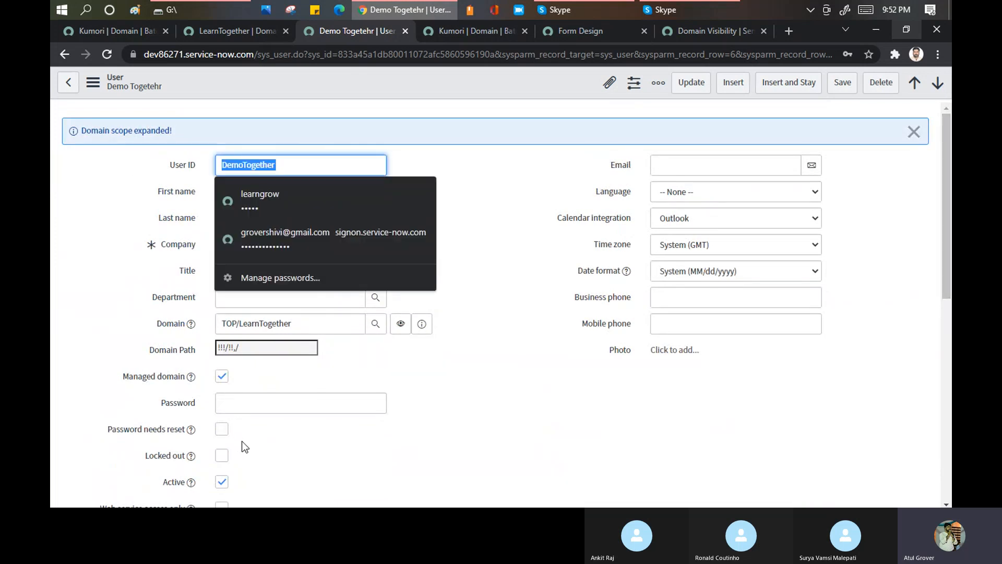
left_click(242, 402)
type("aaaaa")
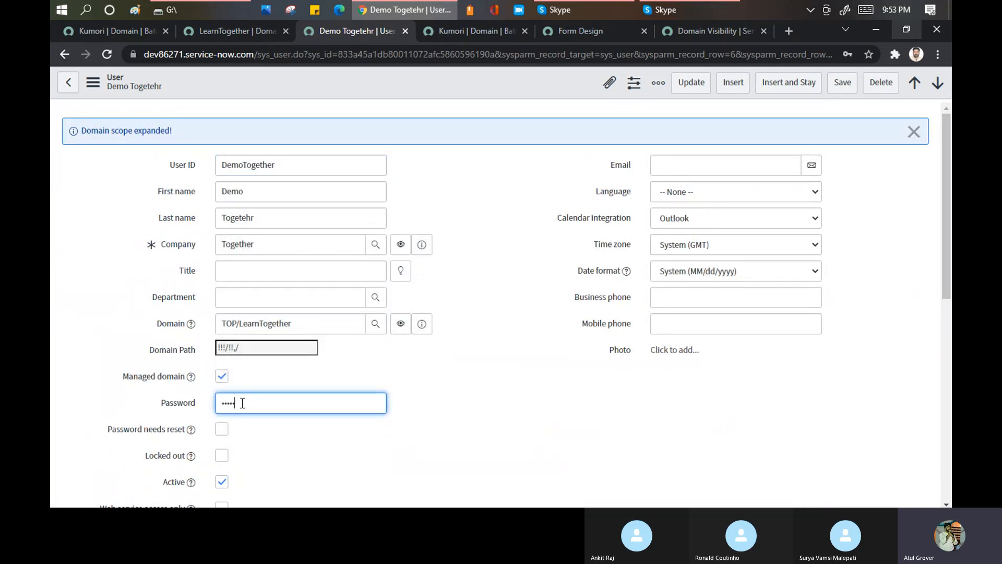
left_click(841, 85)
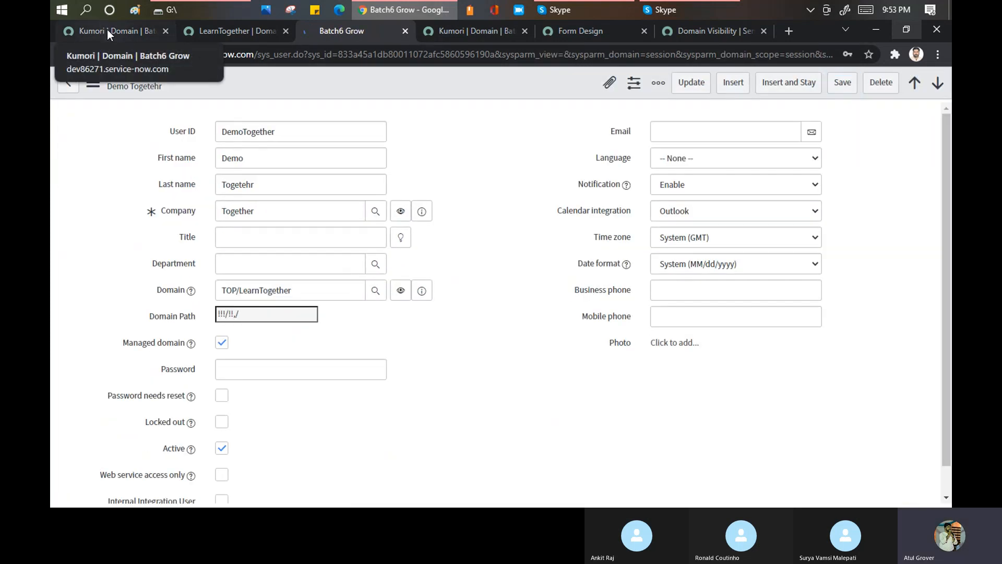
- Return to the main instance tab and log out of the current session
left_click(108, 29)
left_click(801, 82)
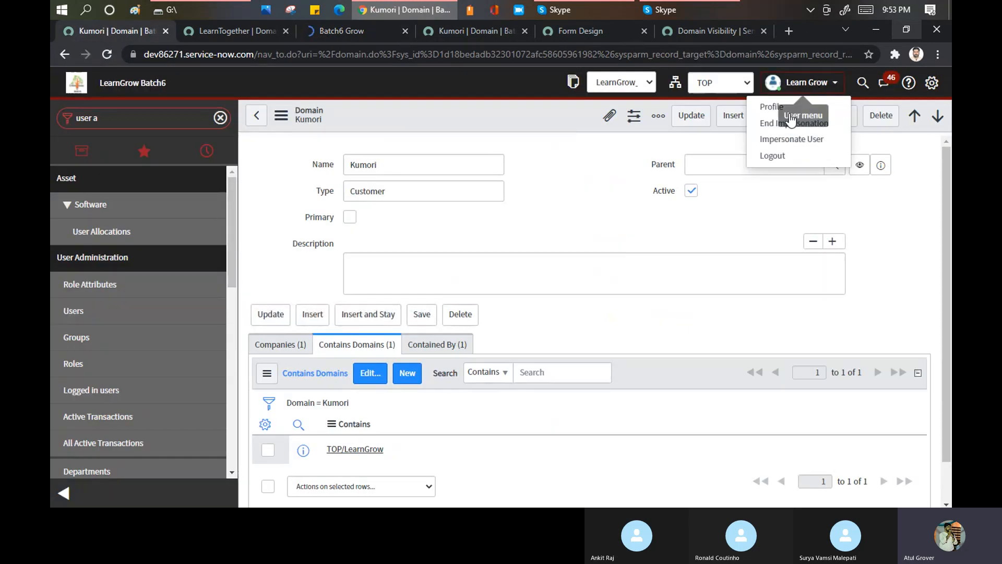
left_click(777, 157)
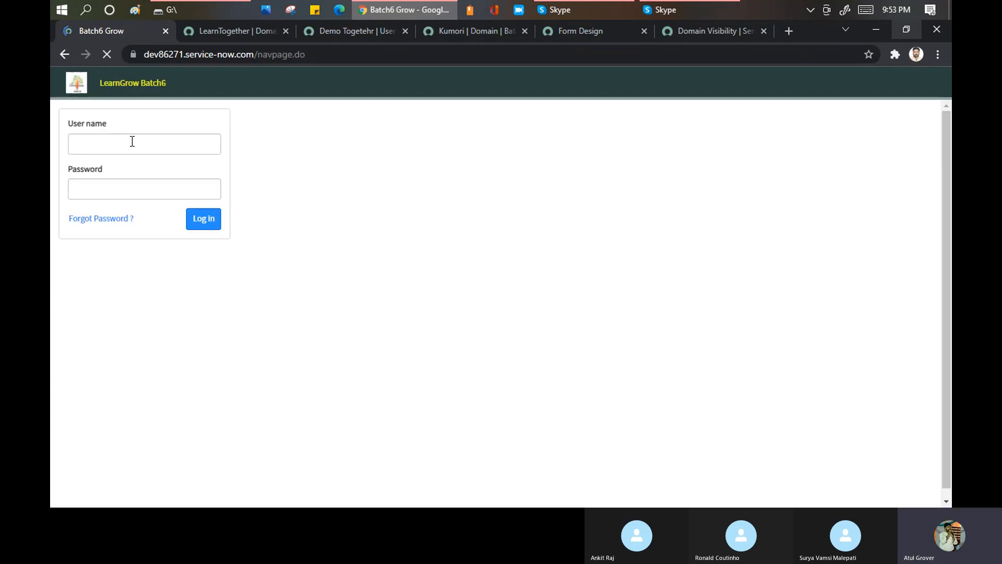
- Try to log in with the copied user name DemoTogether and the prefilled password
left_click_drag(132, 146, 52, 130)
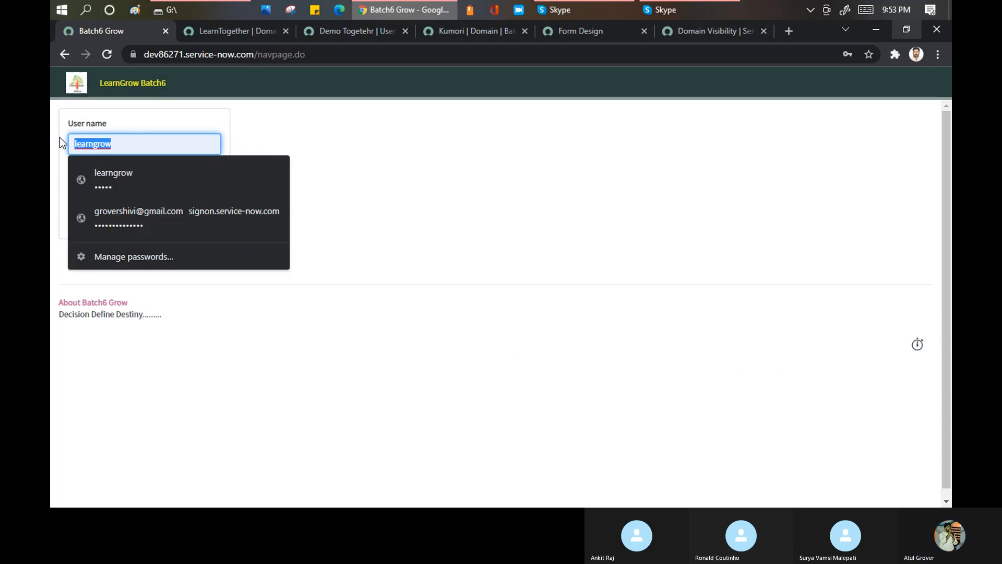
key("ctrl+v")
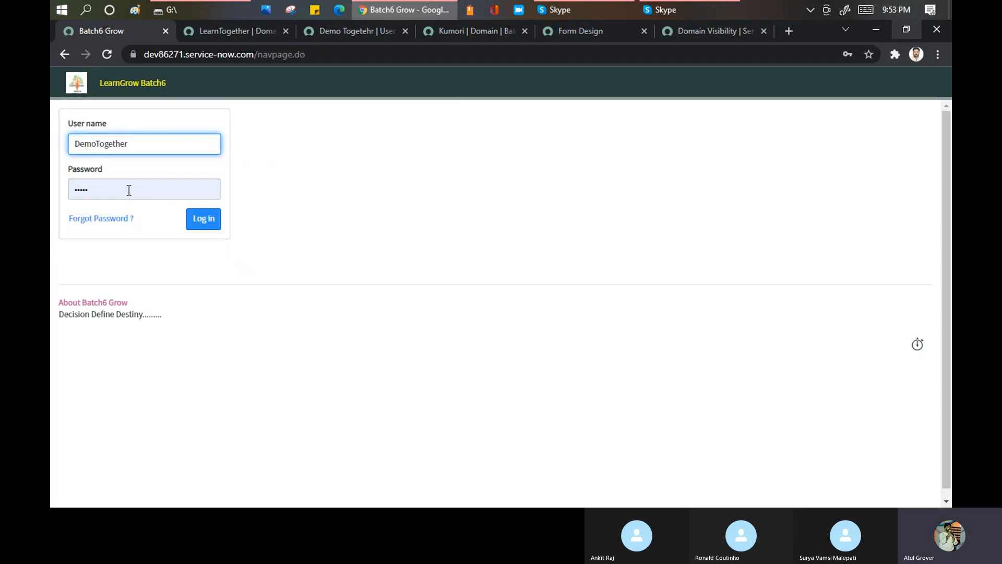
left_click(192, 216)
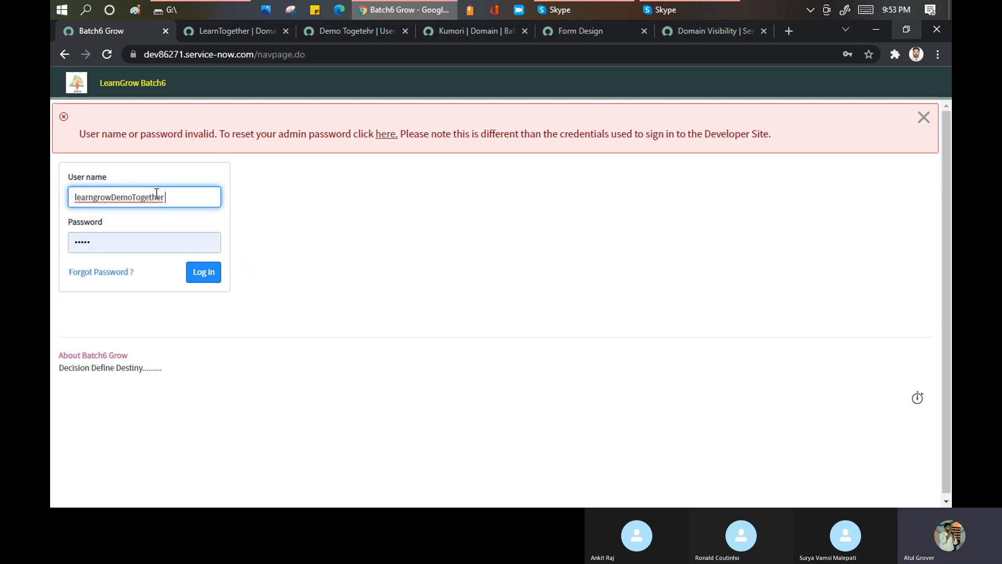
left_click_drag(181, 196, 53, 189)
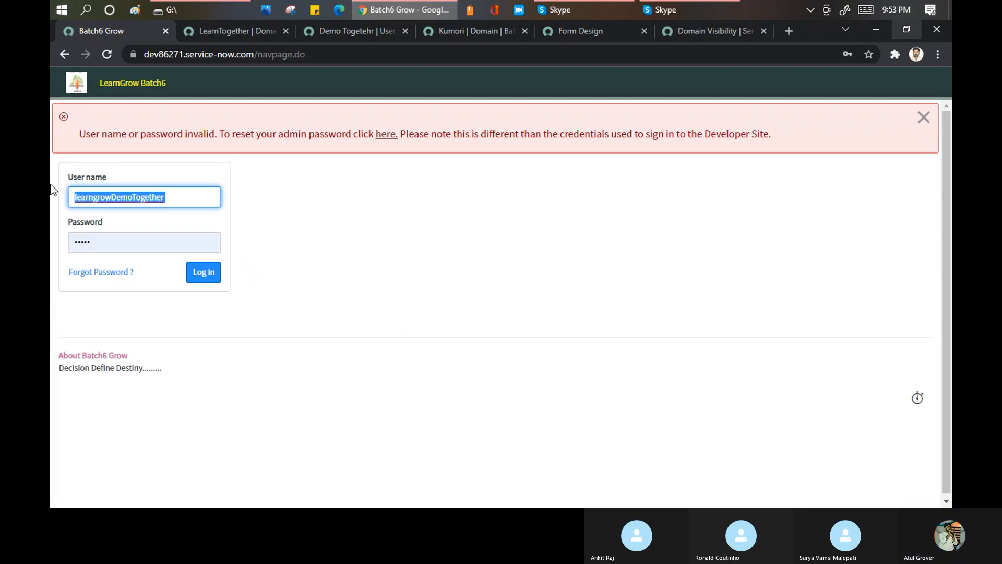
key("ctrl+v")
left_click_drag(109, 246, 51, 230)
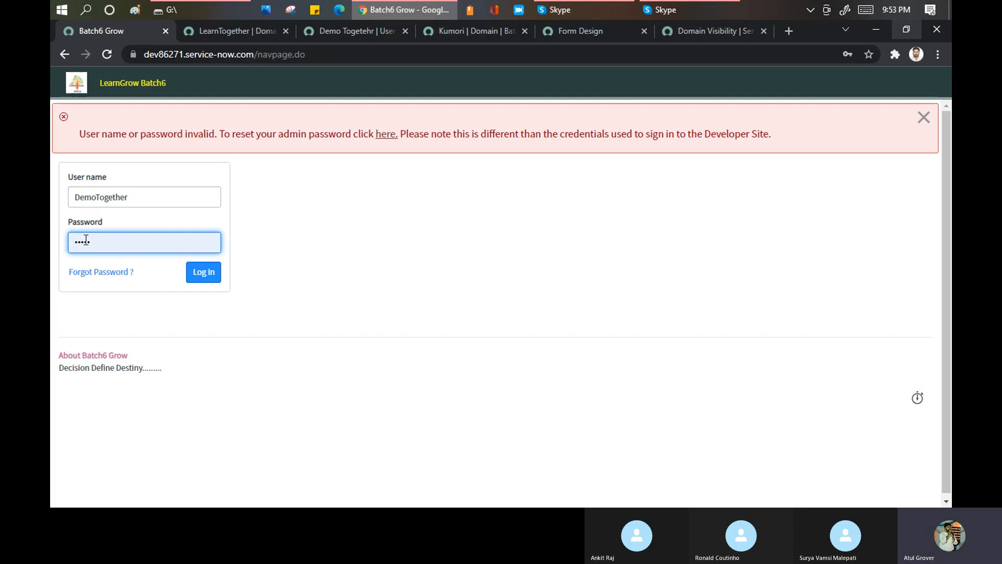
left_click(255, 51)
key("Return")
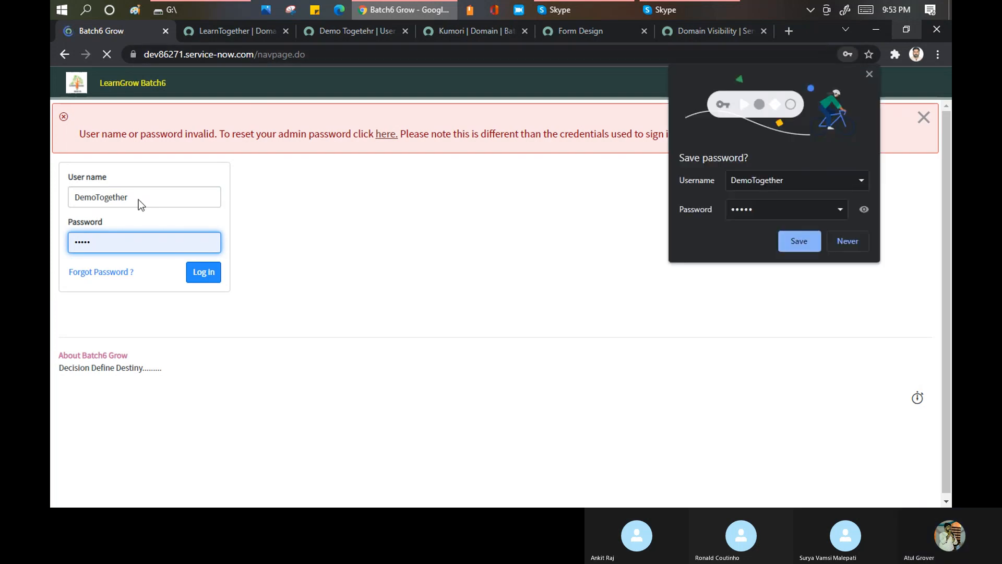
left_click(844, 247)
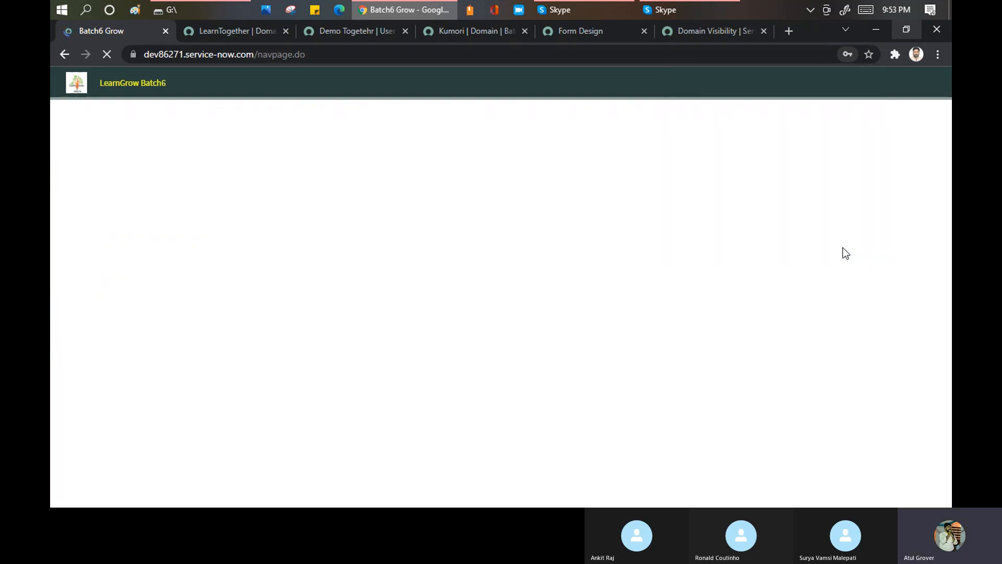
- Log in with the user name DemoTogether and the account password
double_click(118, 144)
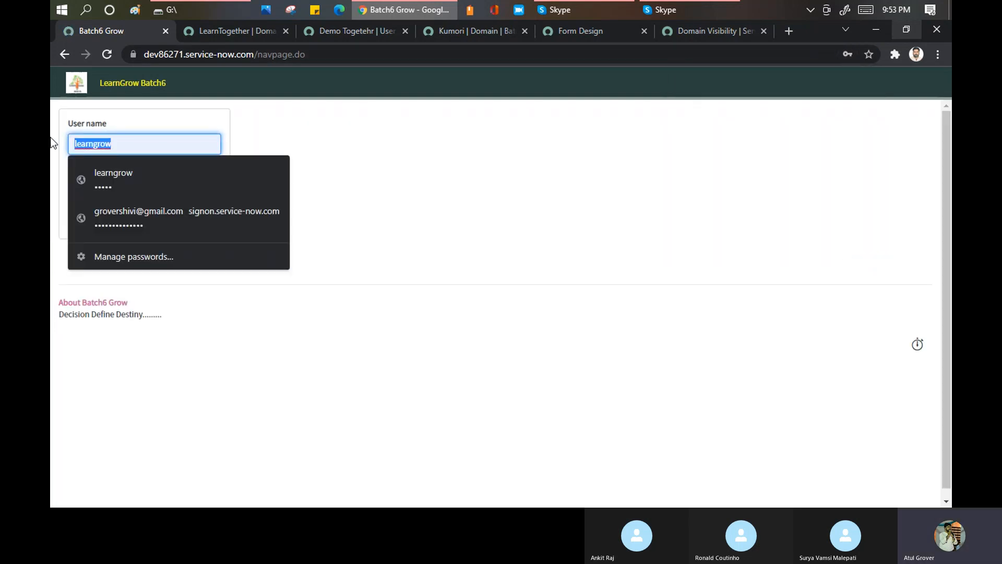
type("DemoTogether")
left_click_drag(110, 192, 51, 192)
type("•••")
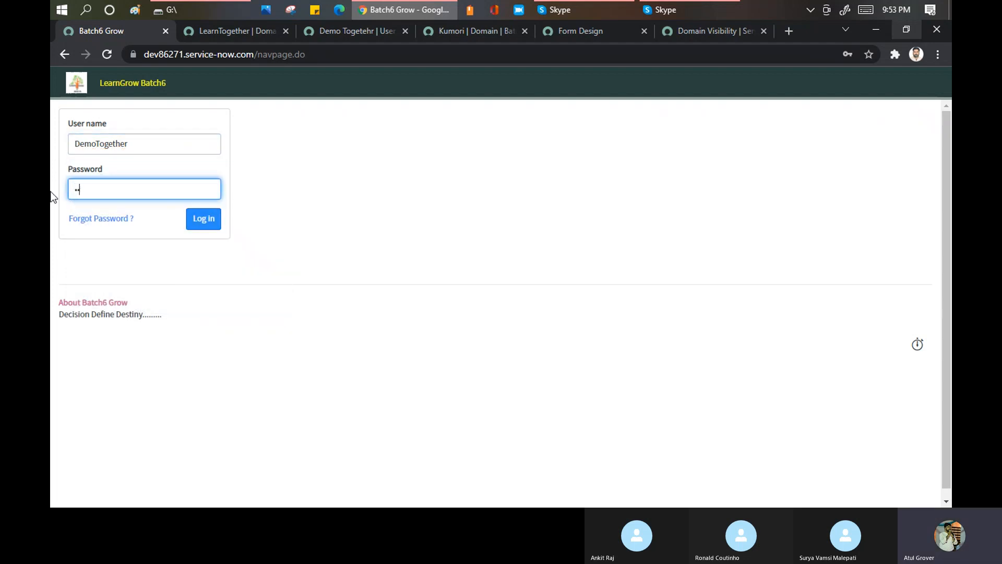
type("••")
left_click(198, 219)
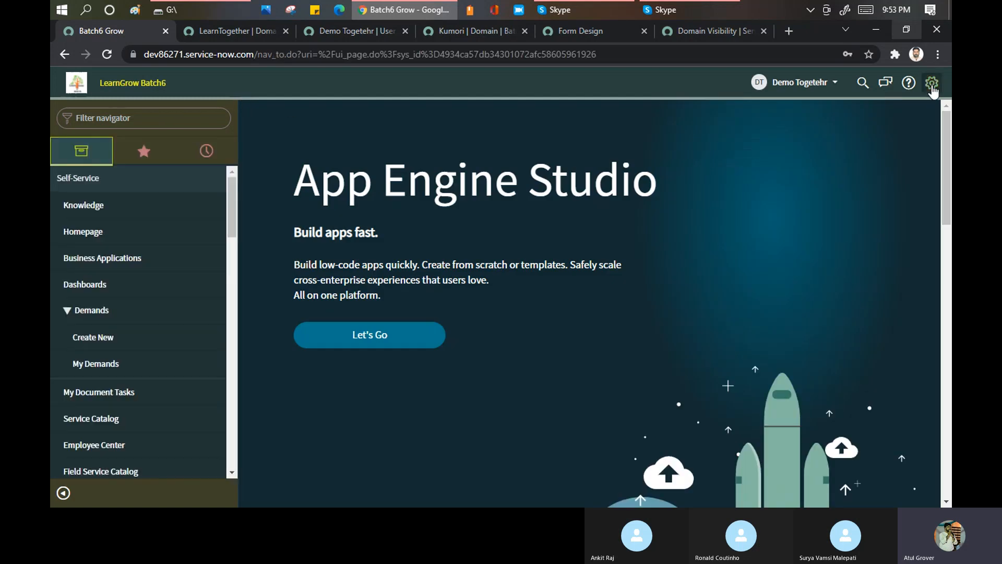
- Turn on the domain picker in the header for this account and expand its list of available domains
left_click(932, 83)
left_click(565, 322)
left_click(784, 101)
left_click(732, 85)
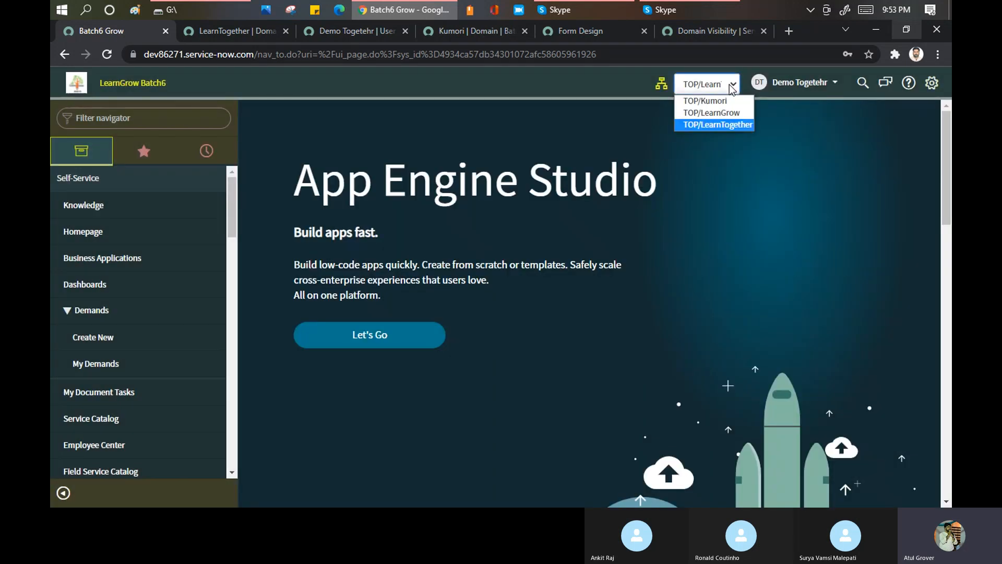
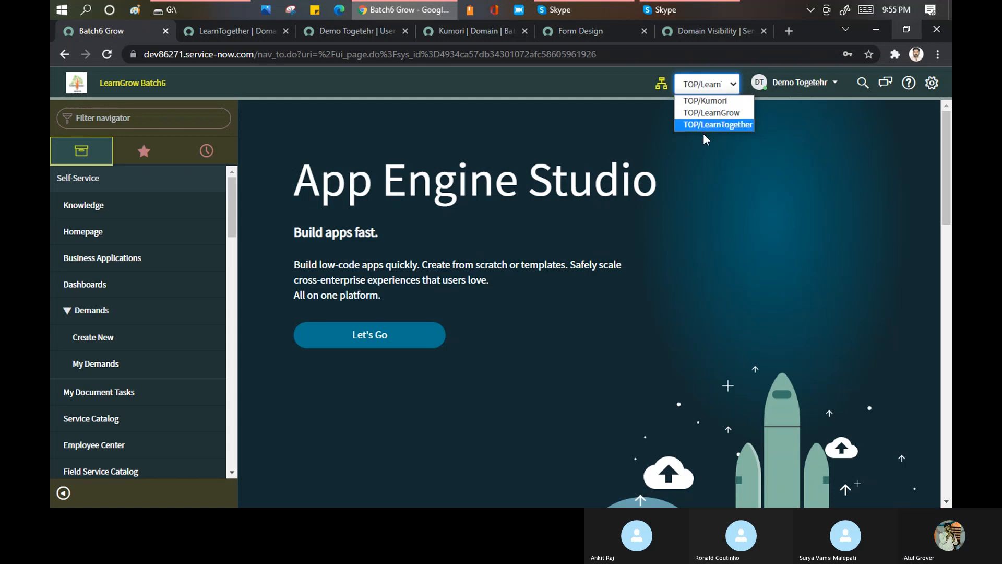
- Choose TOP/LearnGrow in the domain picker and re-examine the domains available to this account
left_click(700, 114)
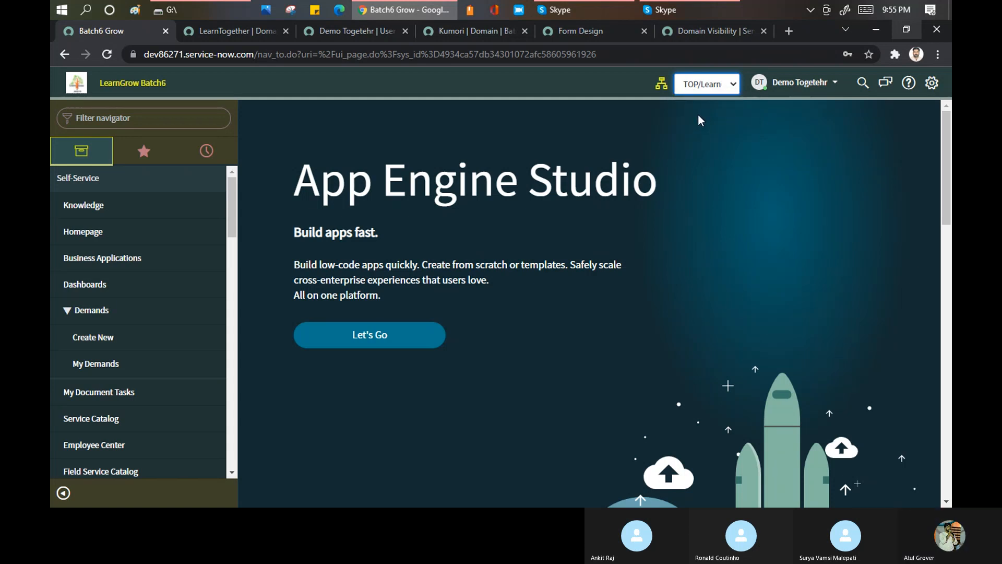
left_click(732, 85)
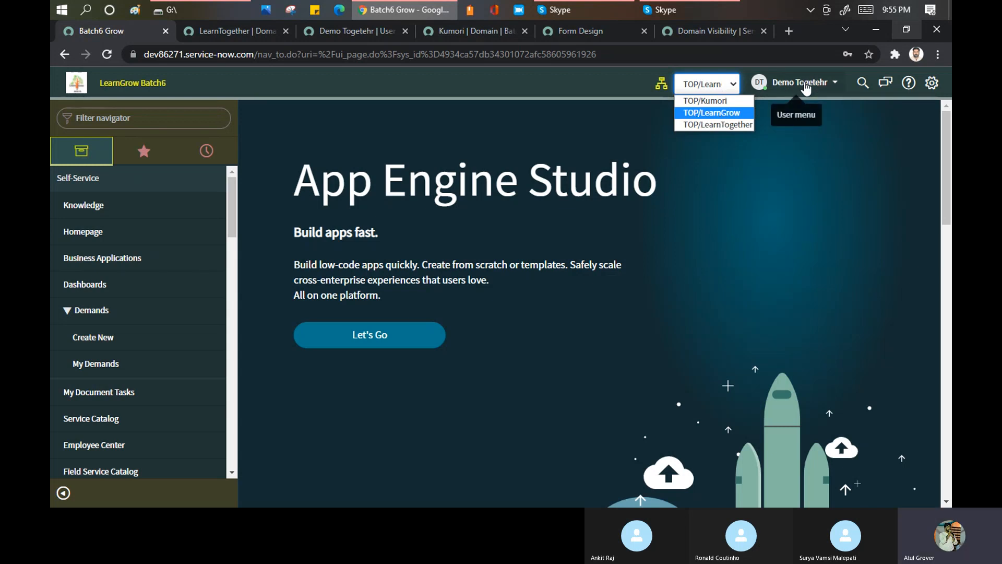
left_click(148, 124)
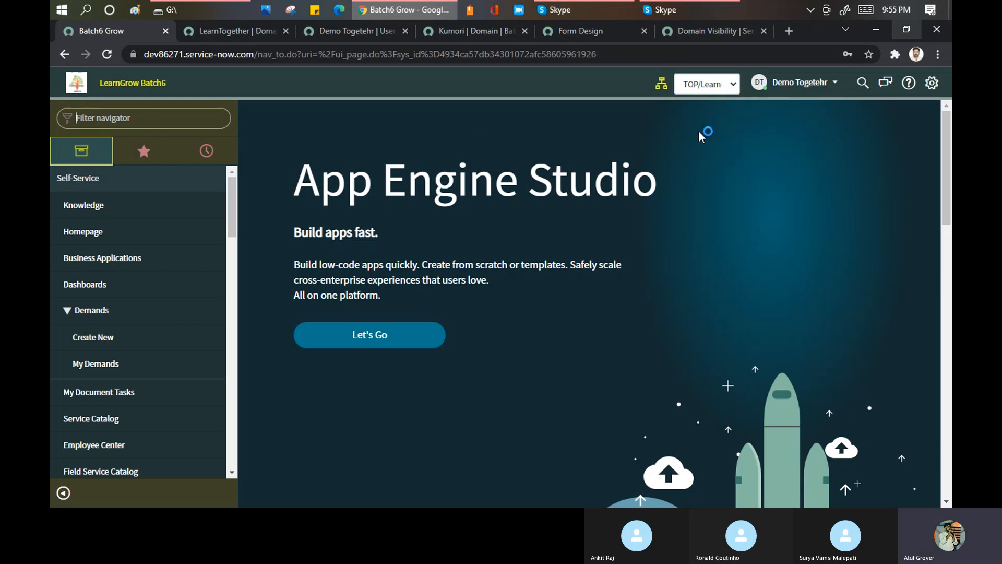
- Log out of the DemoTogether session and log back in with the prefilled learngrow credentials
left_click(827, 83)
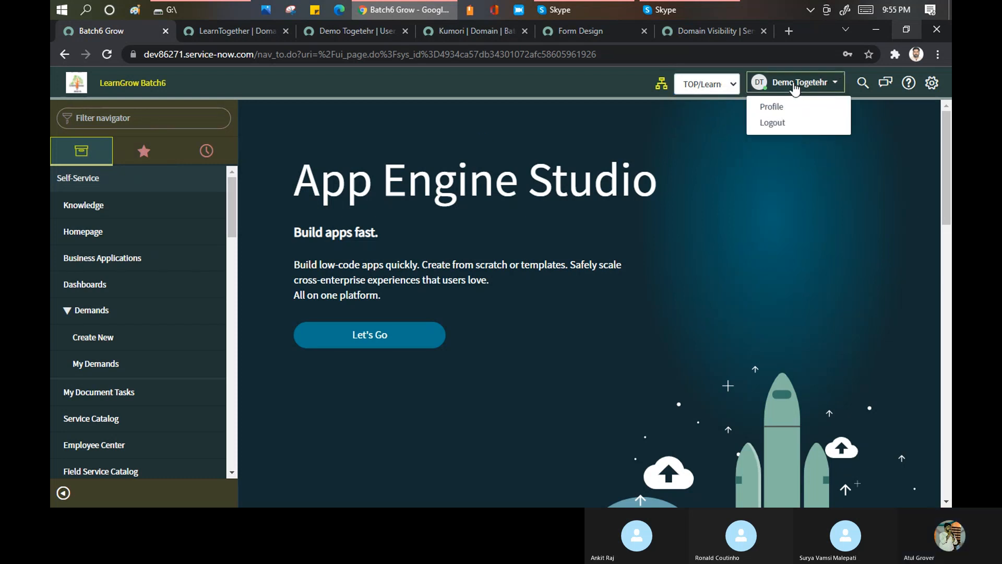
left_click(770, 125)
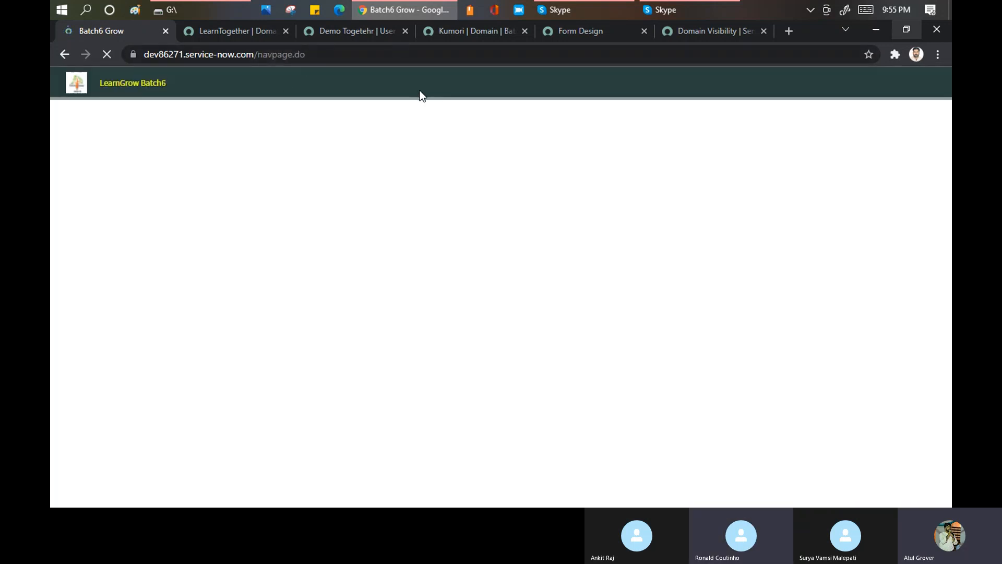
left_click(200, 222)
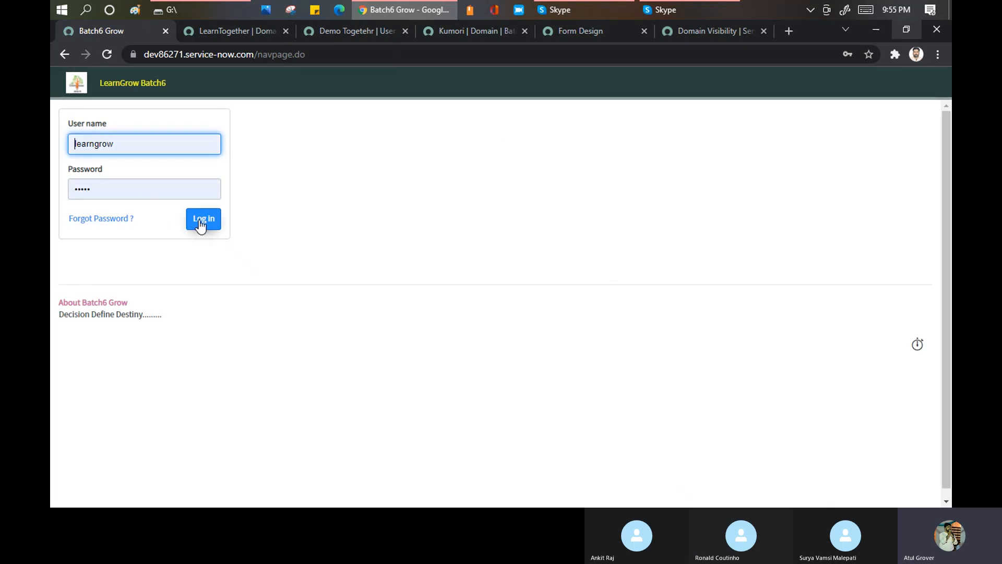
left_click(200, 222)
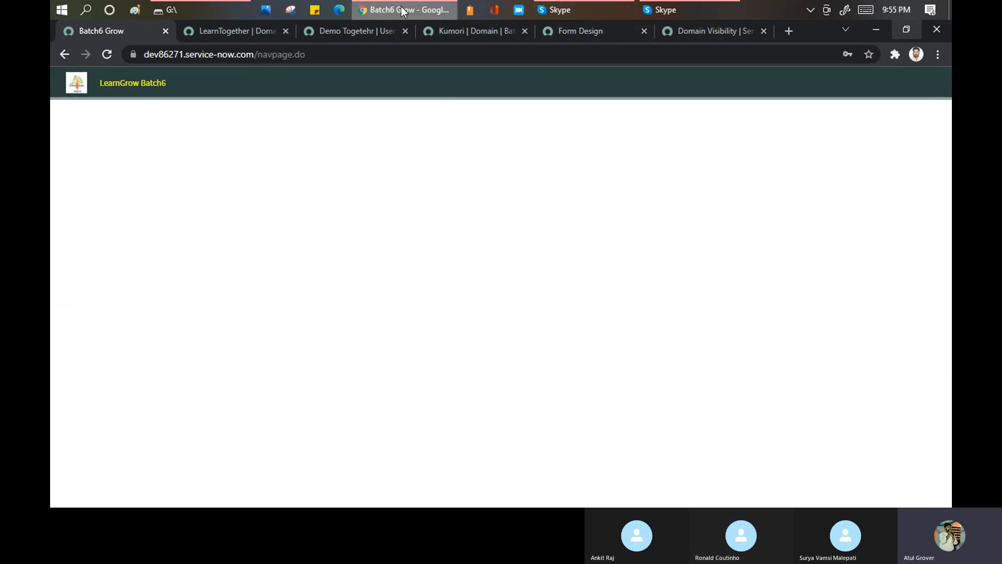
mouse_move(402, 8)
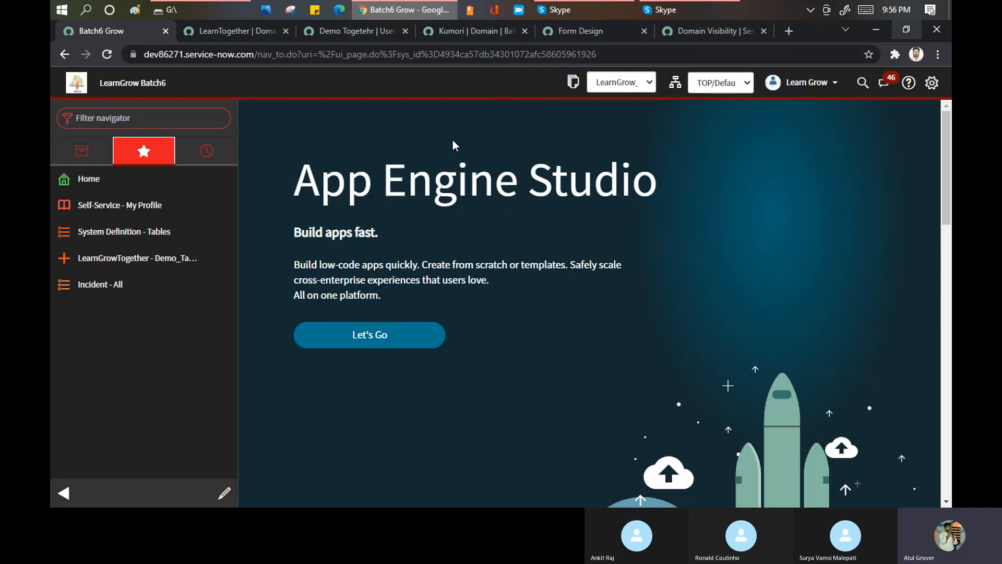
- Open the Business Logic Separation article in the Developing Domain-Separated Applications course and view its introduction
left_click(703, 30)
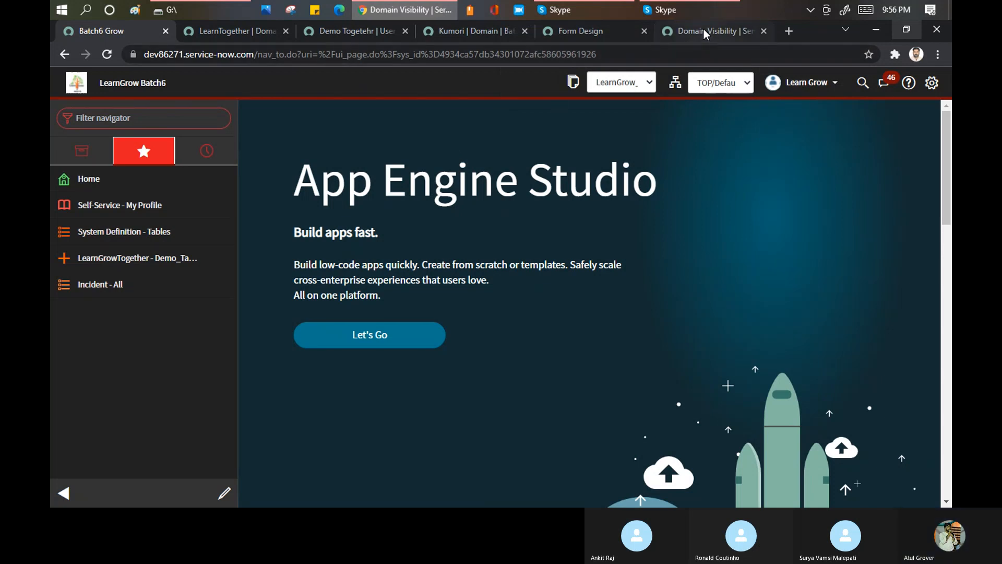
left_click(147, 267)
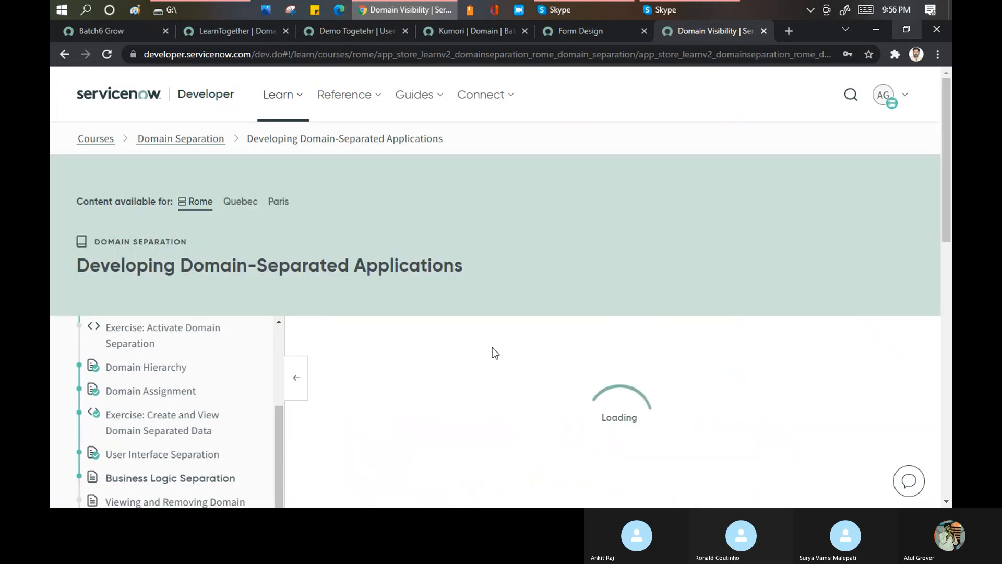
scroll(488, 345, "down", 3)
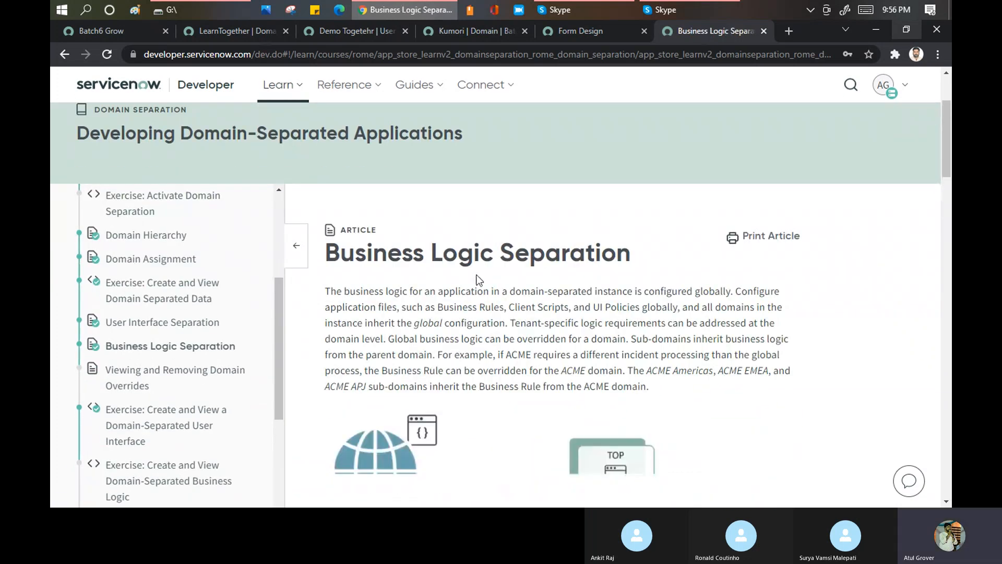
- Return to the main instance tab and expand the list of domains available to the learngrow account
left_click(118, 35)
left_click(716, 86)
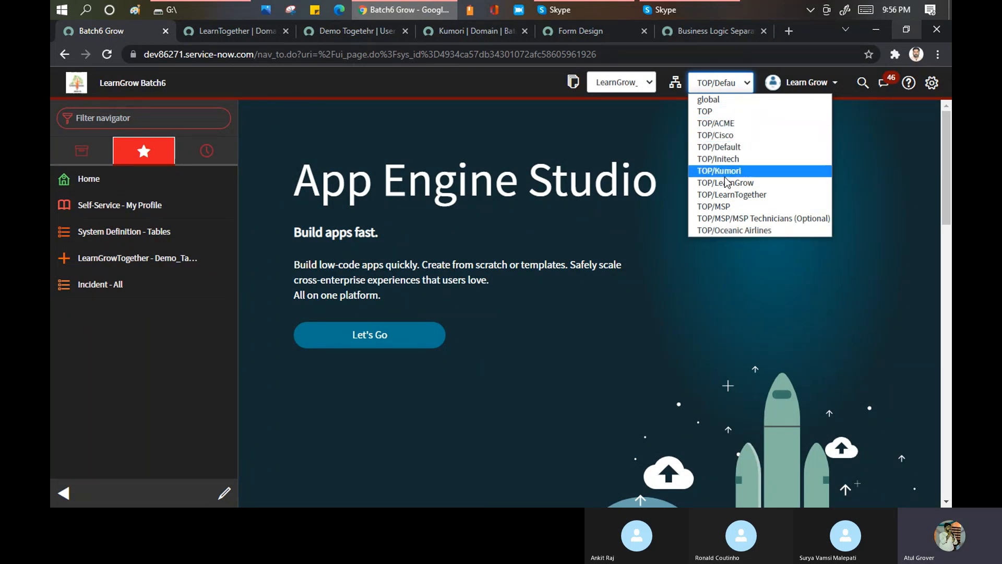
left_click(142, 121)
type("te")
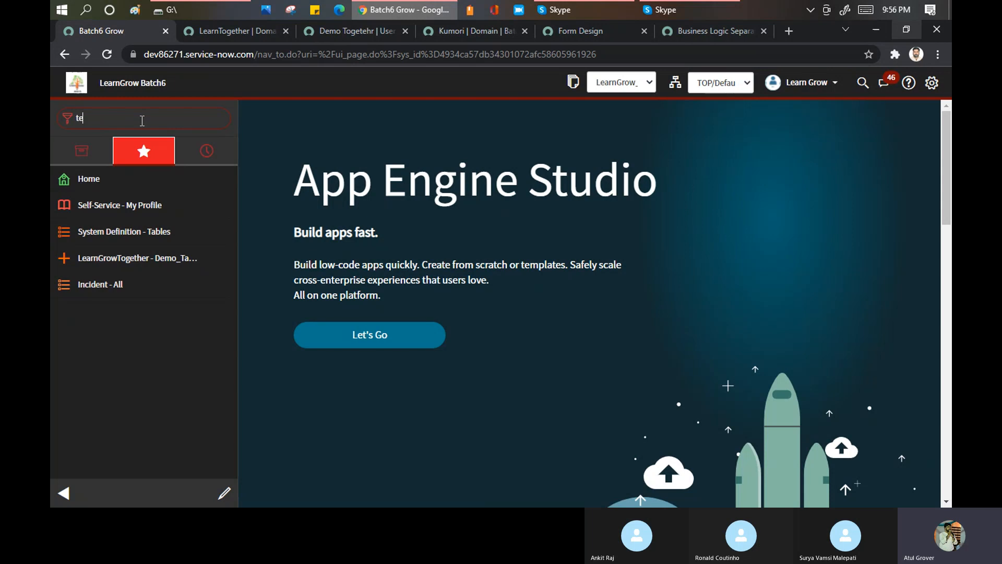
type("na")
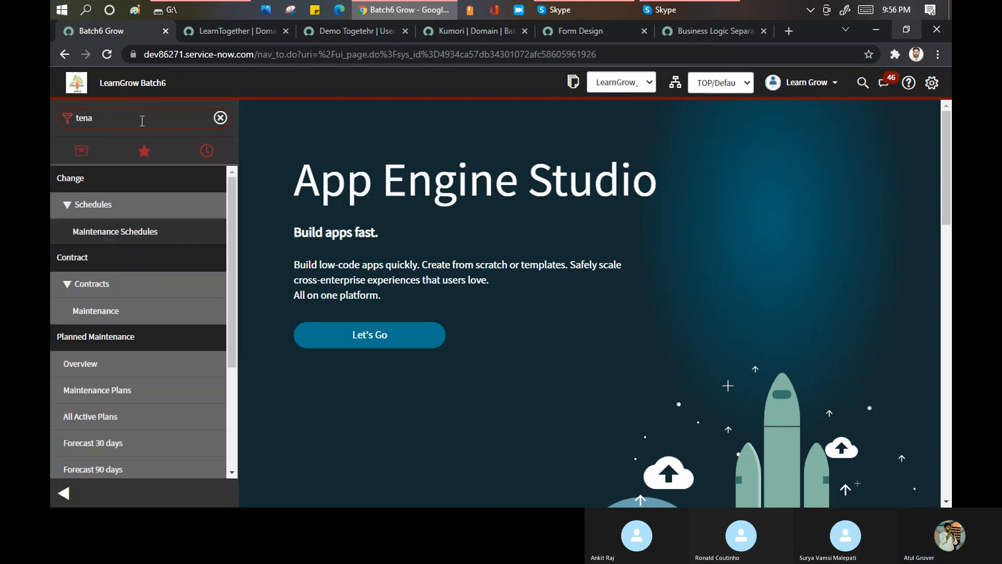
key("BackSpace")
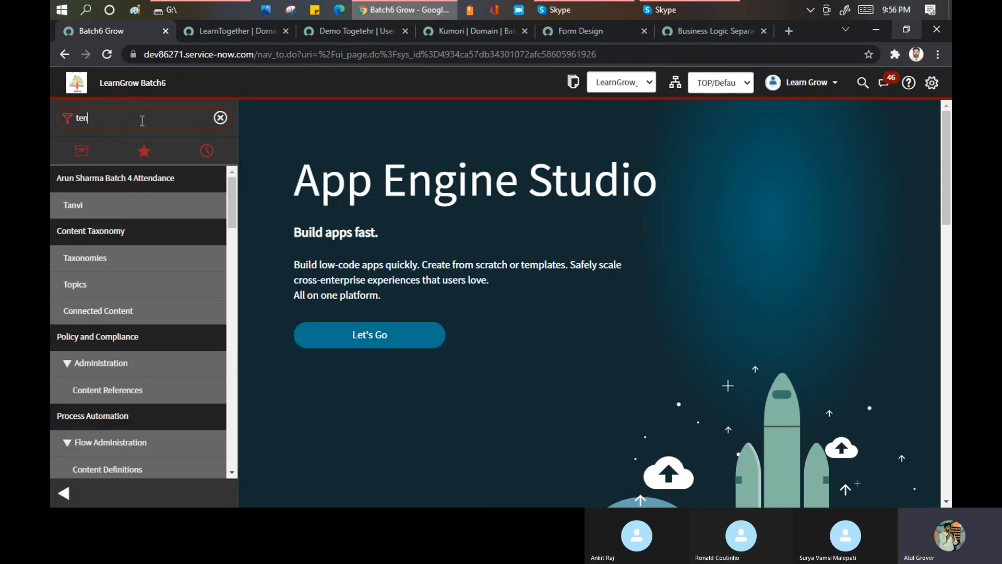
key("BackSpace")
key("BackSpace")
key("BackSpace")
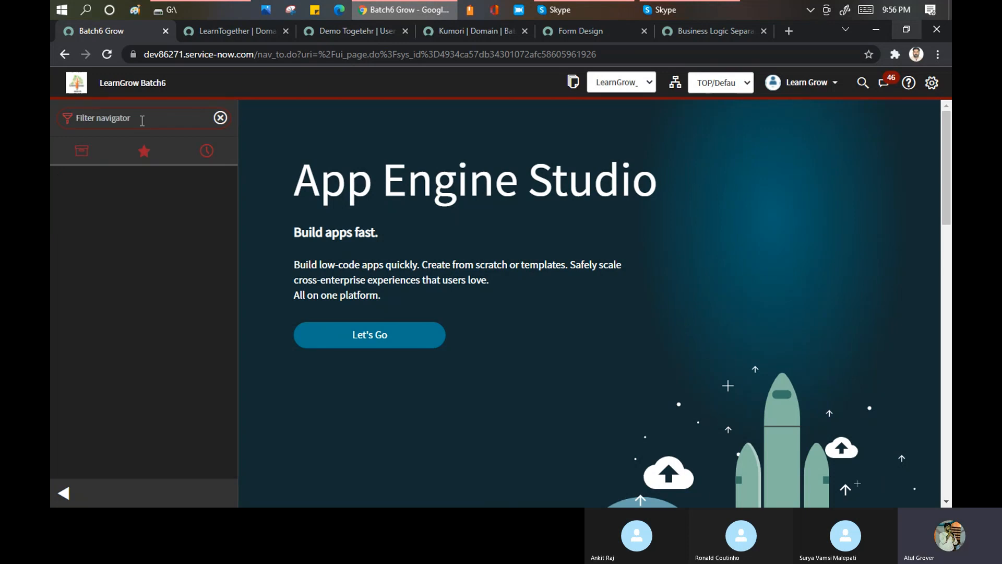
type("manage")
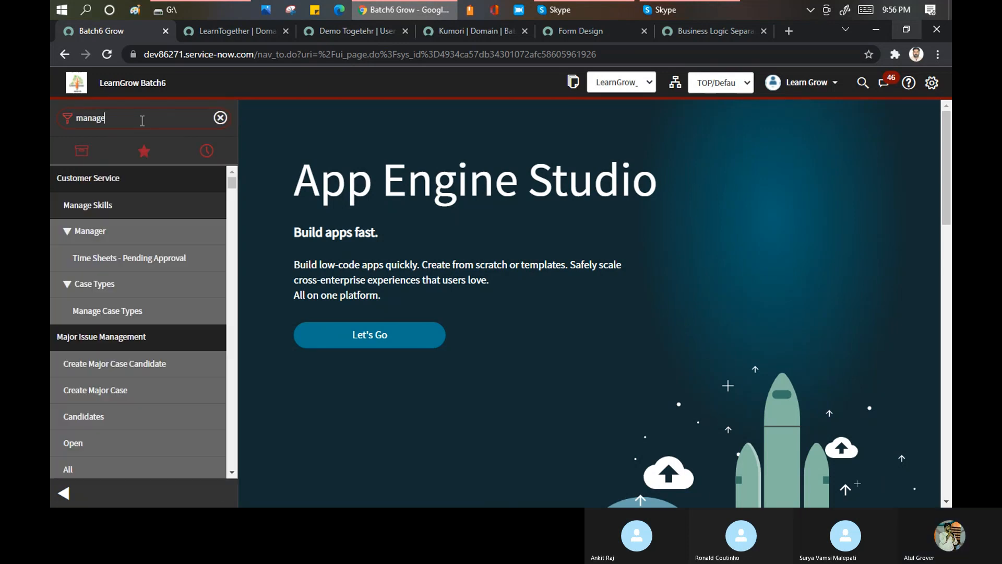
scroll(132, 215, "down", 5)
scroll(131, 215, "down", 15)
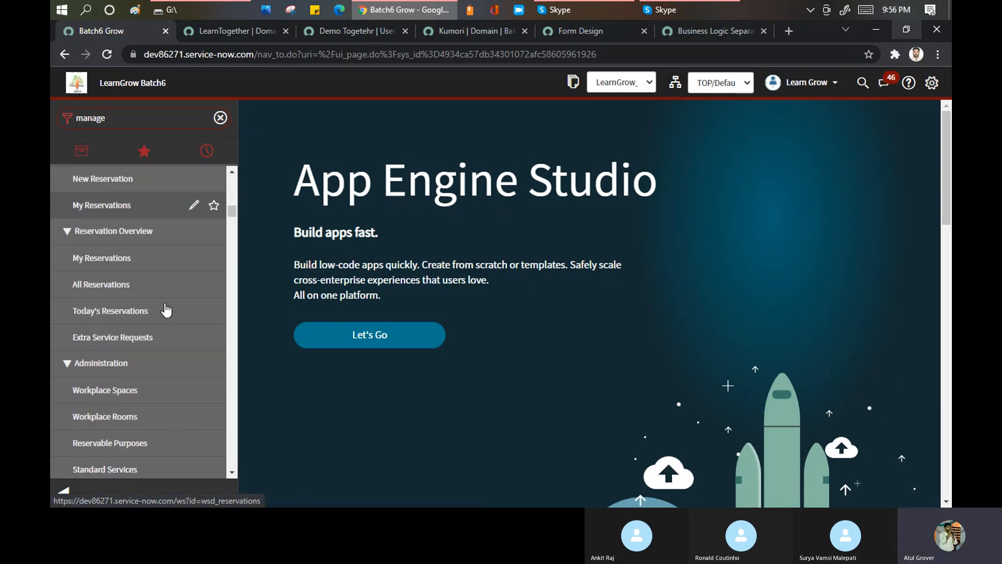
scroll(166, 310, "down", 6)
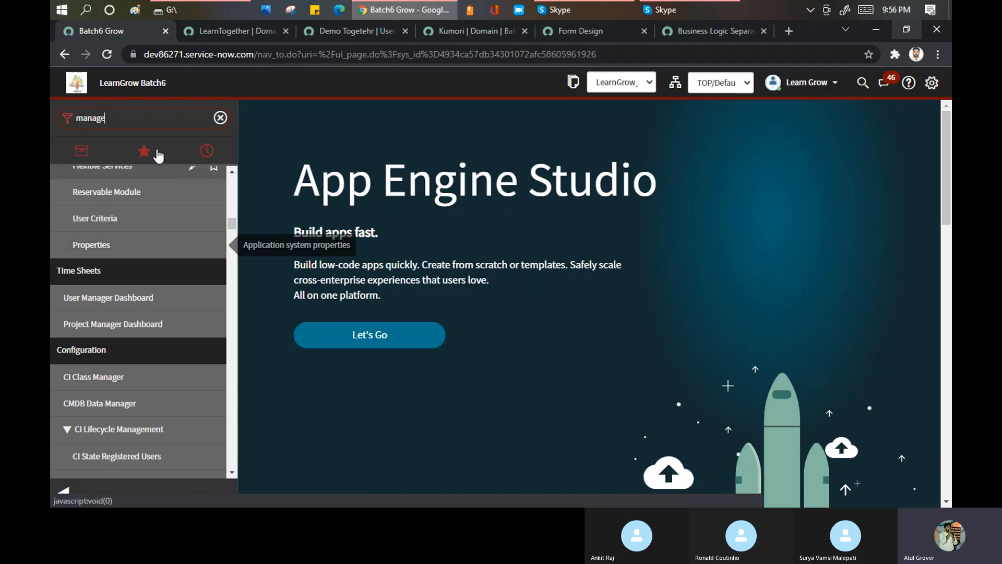
- Filter the navigator for incident and open a new incident record
left_click(141, 117)
type("in")
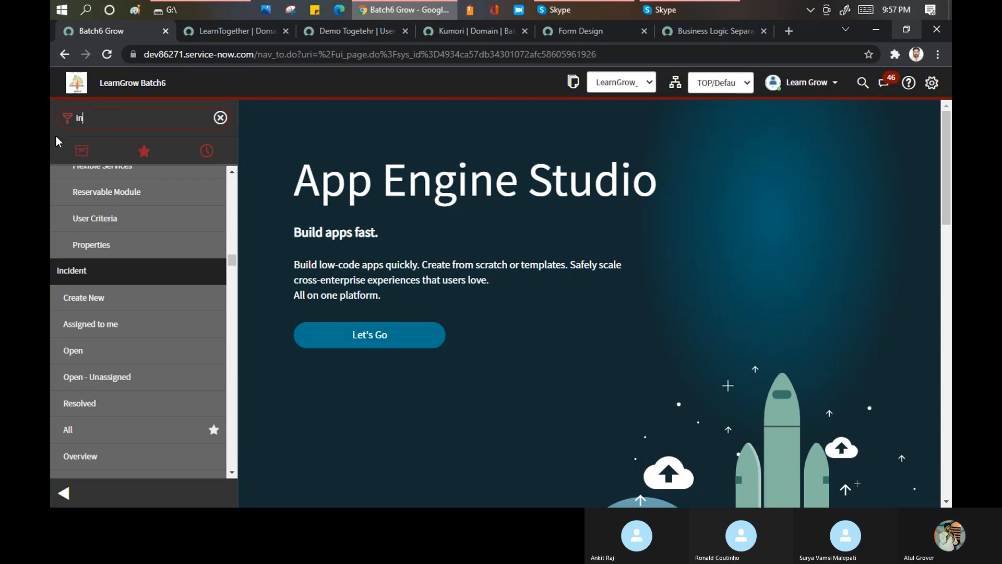
type("cidne")
key("BackSpace")
key("BackSpace")
type("ent")
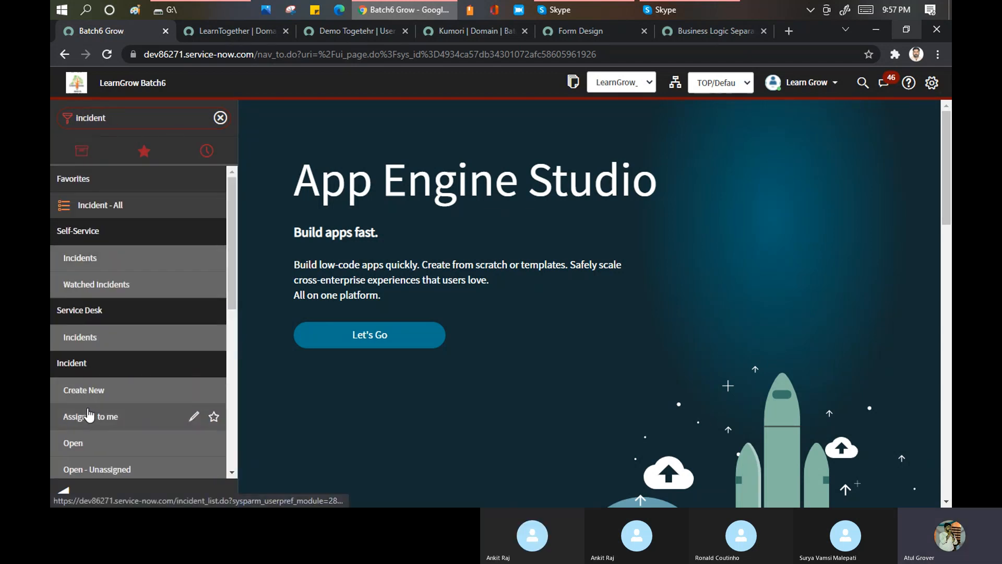
left_click(76, 389)
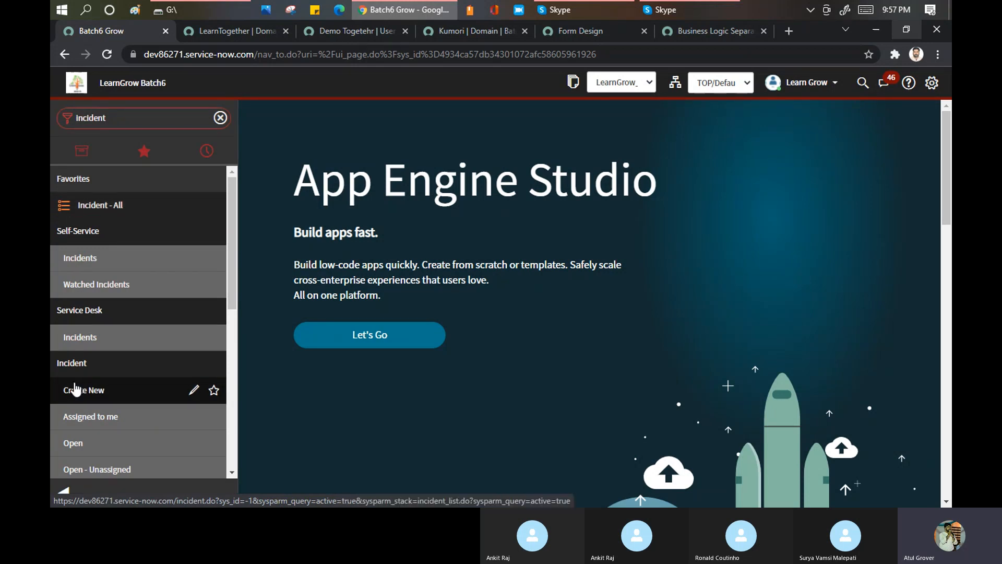
- Switch the session domain to TOP/LearnTogether and view the Category options on the new incident form
left_click(732, 88)
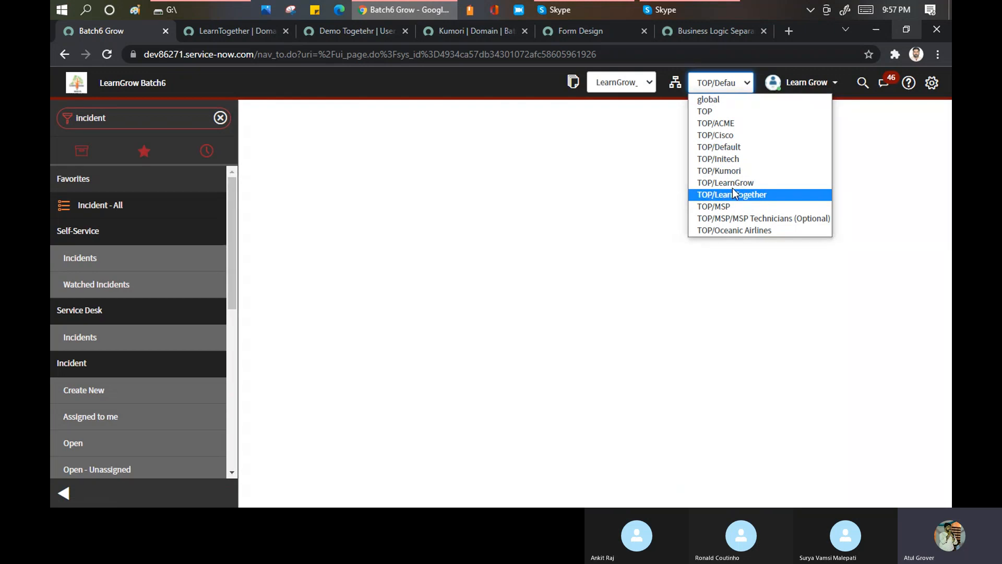
left_click(739, 195)
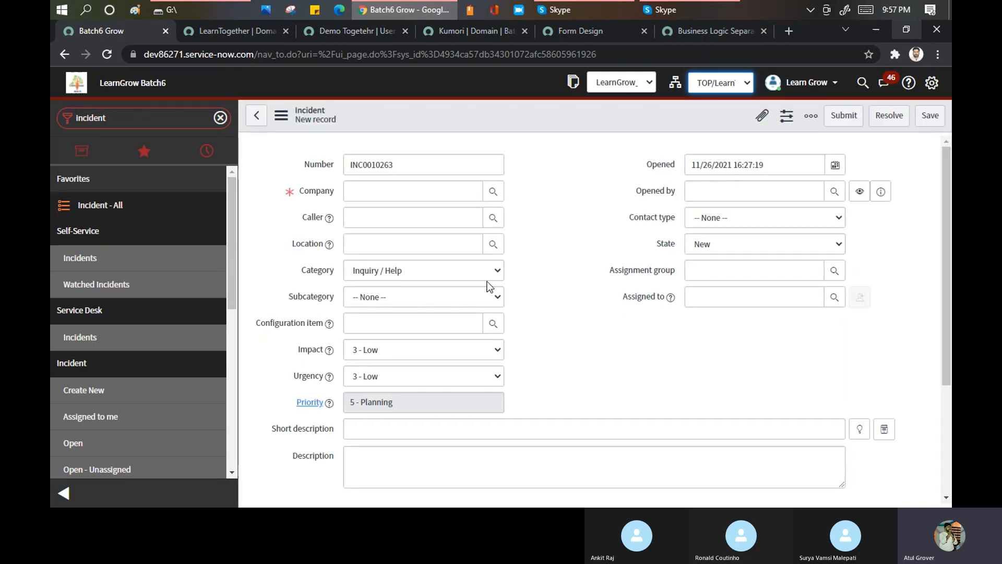
left_click(393, 272)
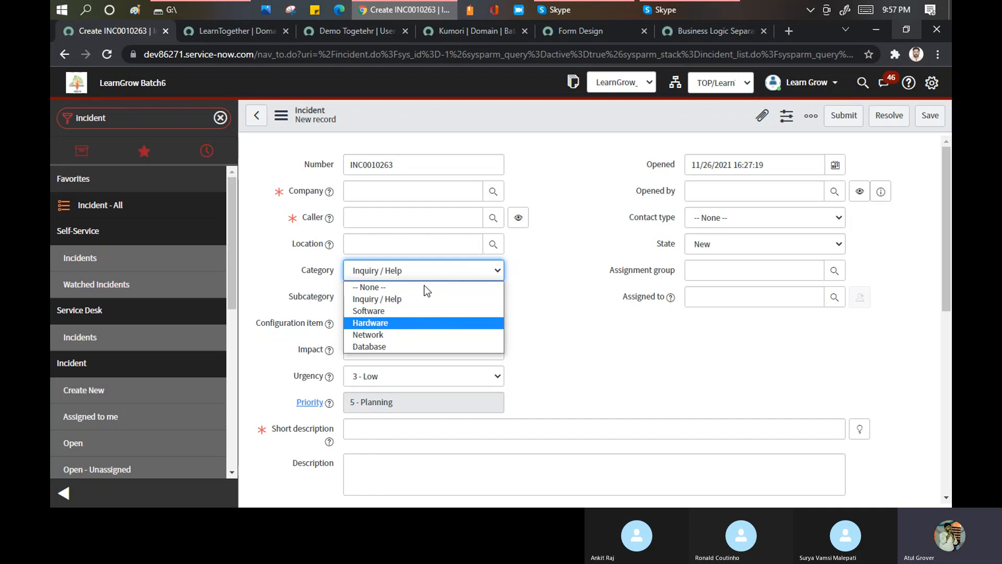
left_click(710, 87)
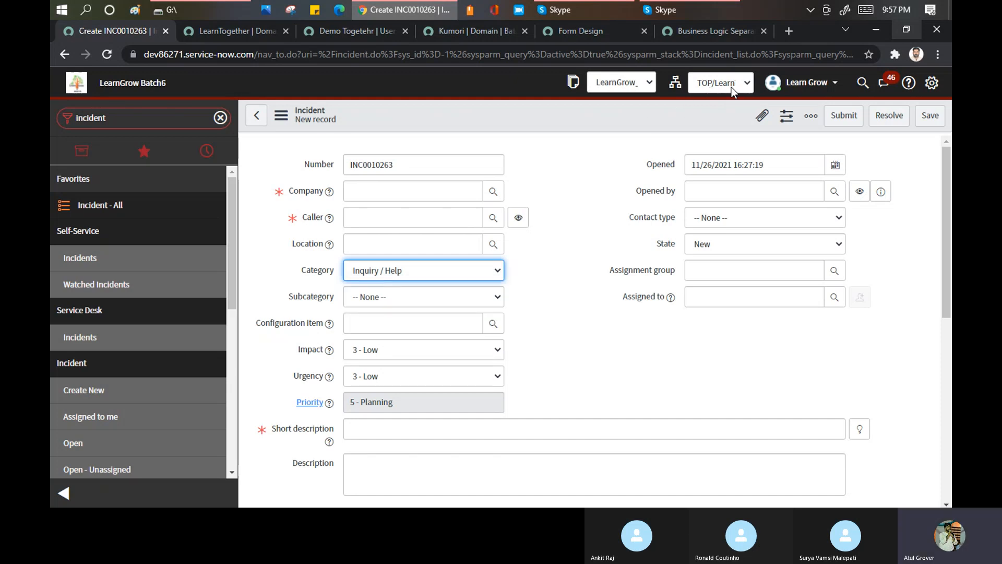
- Examine the domains offered in the domain picker from the new incident form
left_click(730, 86)
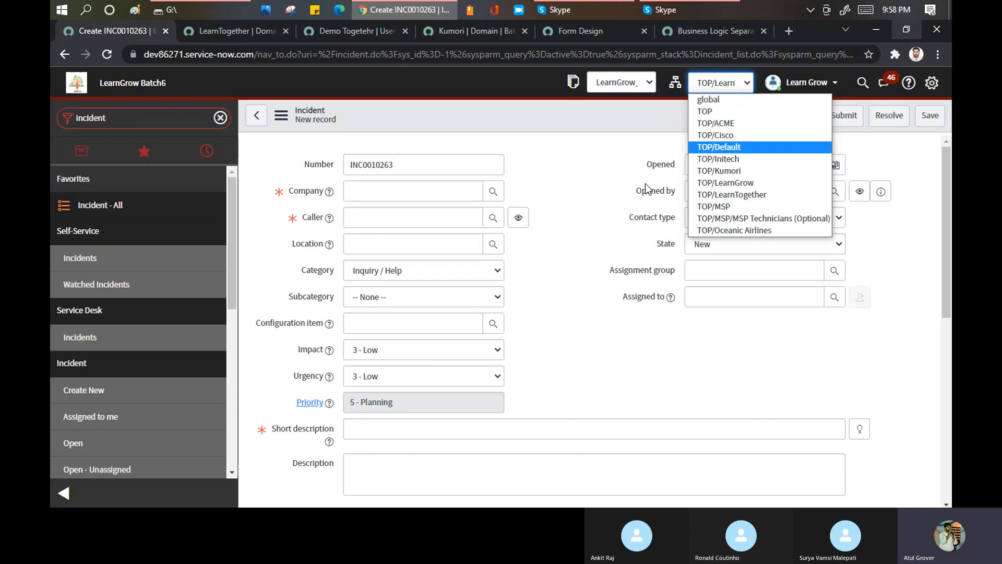
left_click(131, 121)
double_click(131, 121)
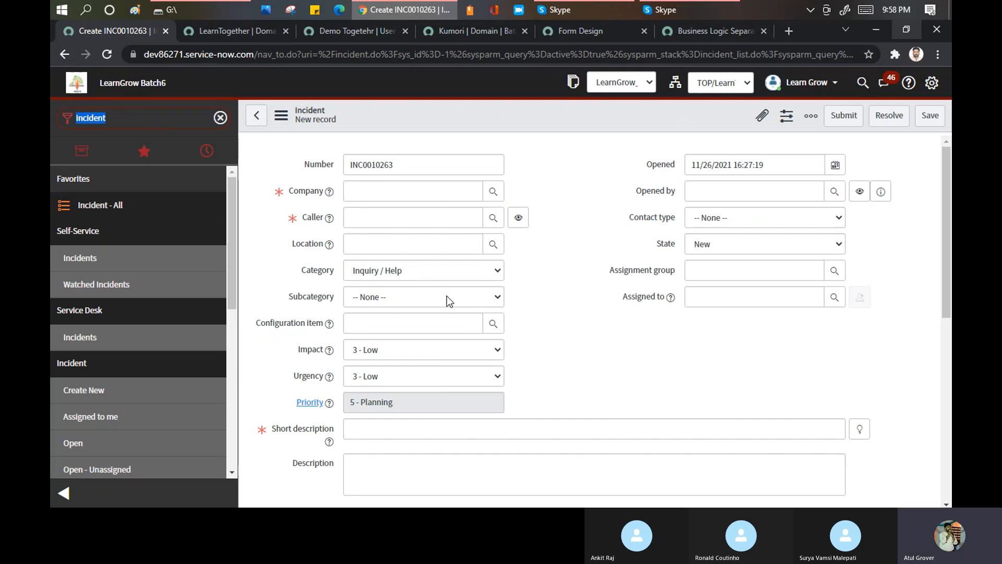
left_click(699, 89)
left_click(131, 118)
left_click(720, 82)
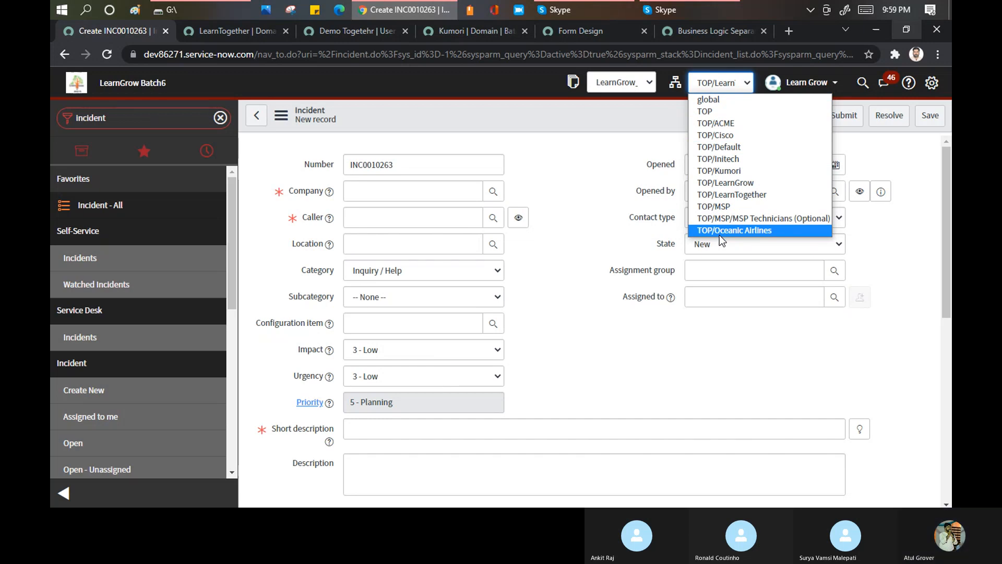
left_click(731, 269)
left_click(714, 271)
- Open the Groups list under User Administration and select TOP/LearnTogether as the session domain
left_click(135, 120)
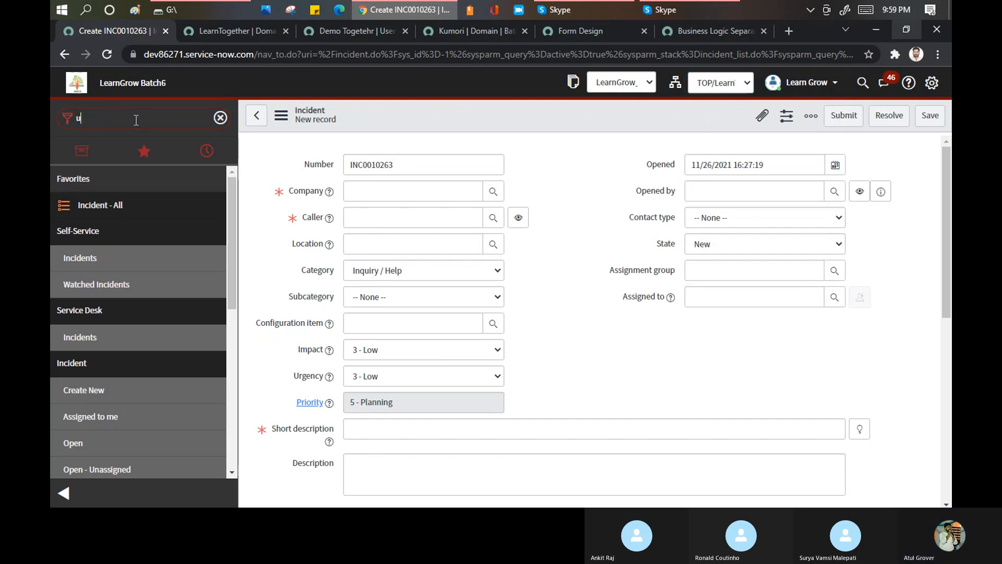
type("user a")
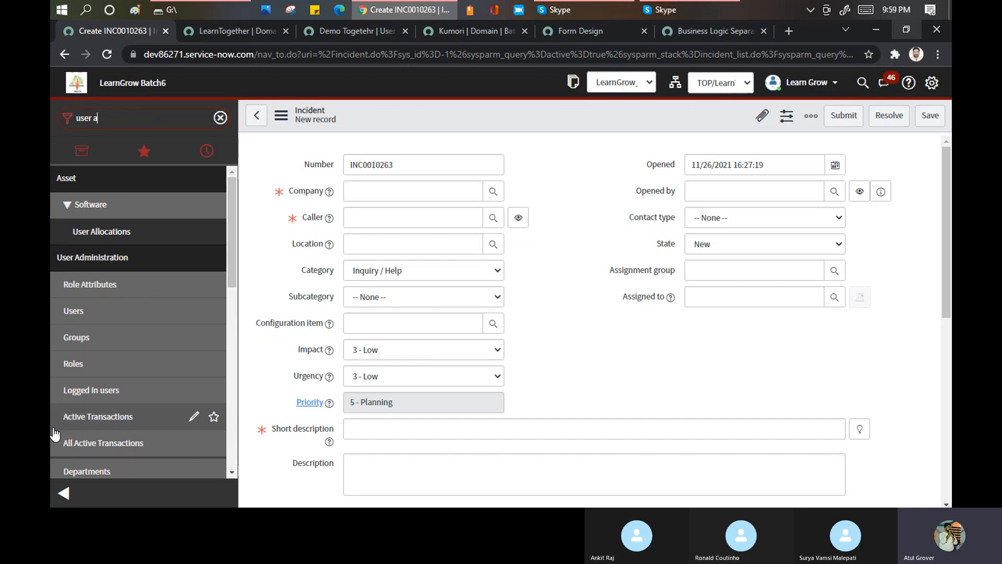
left_click(82, 337)
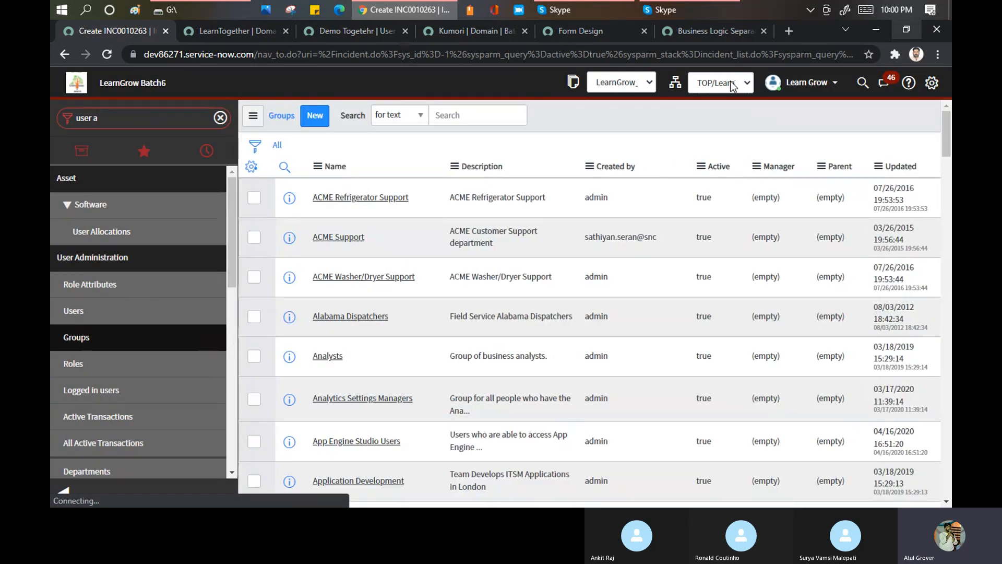
left_click(723, 82)
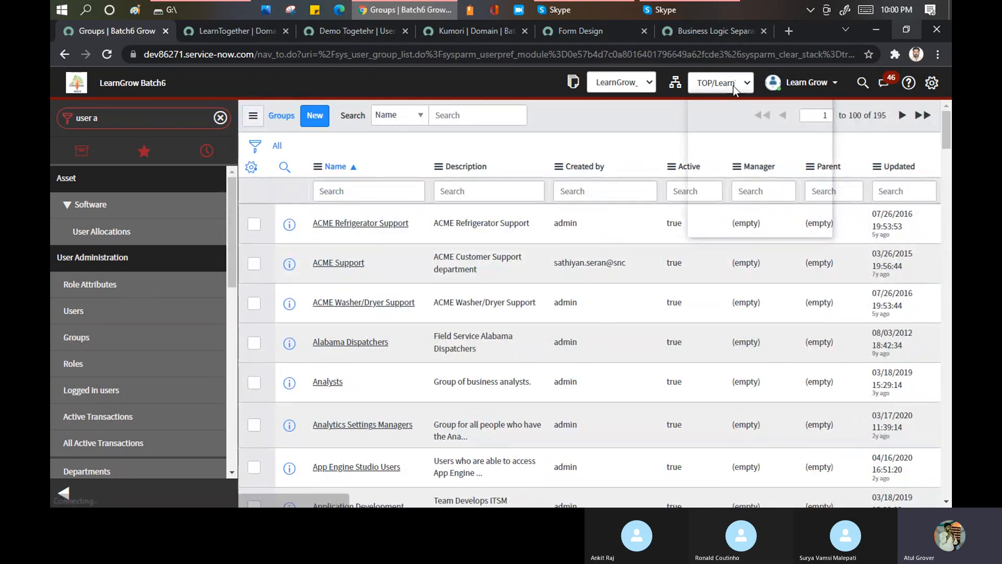
left_click(734, 194)
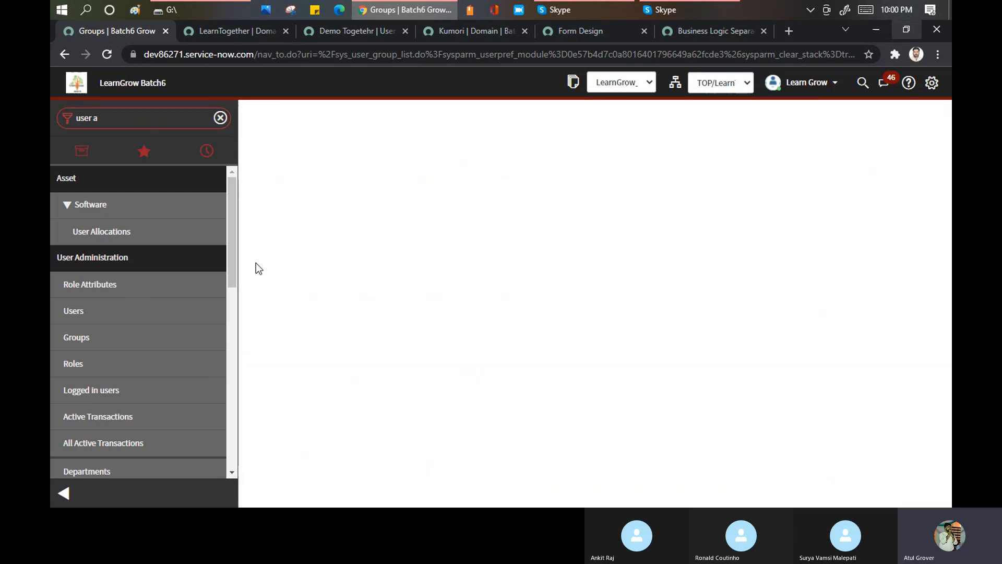
- Start a new group record and name it "my Demo group"
left_click(375, 167)
type("my Demo group")
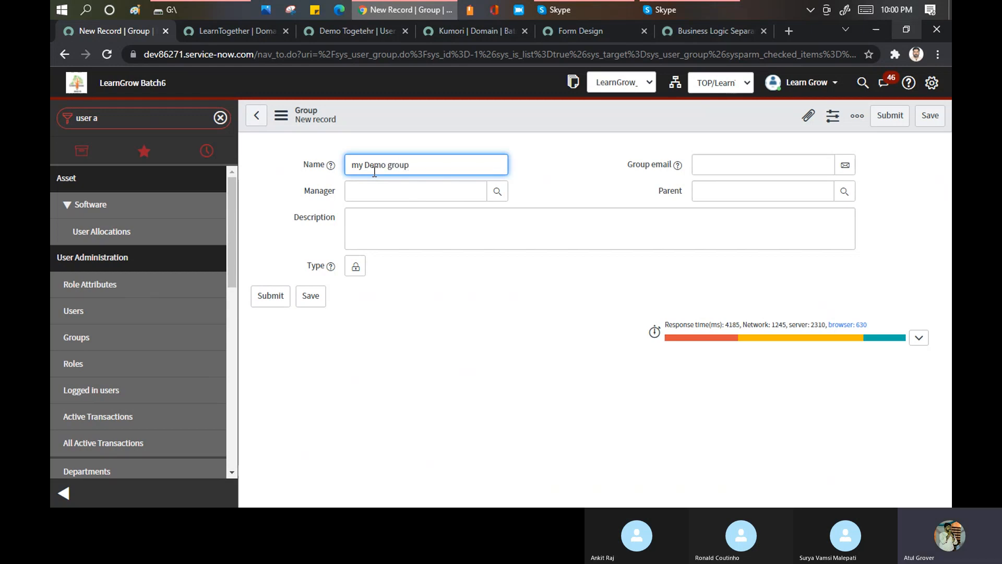
- Save the new "my Demo group" record and show its Visibility domains related list
right_click(449, 118)
left_click(456, 124)
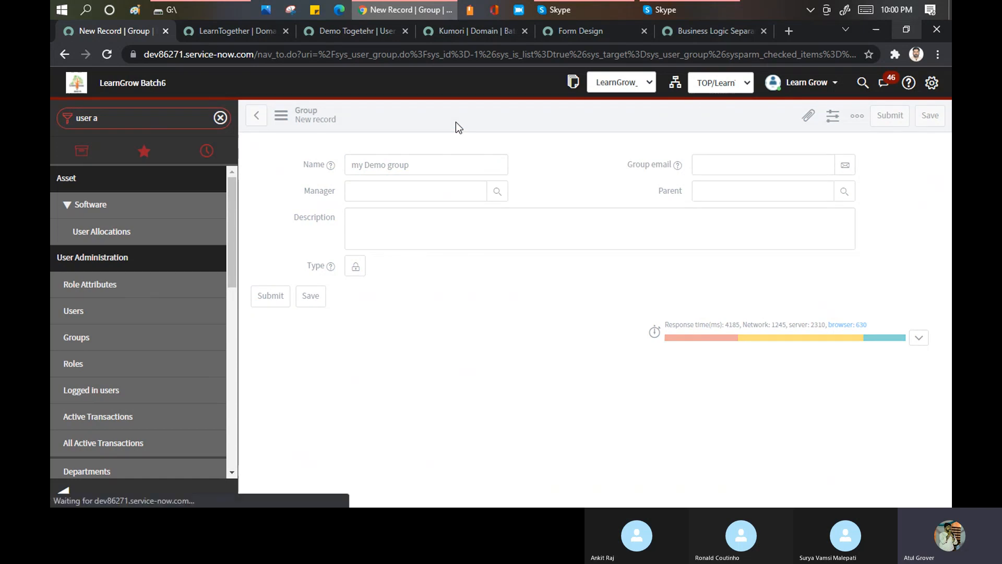
left_click(724, 84)
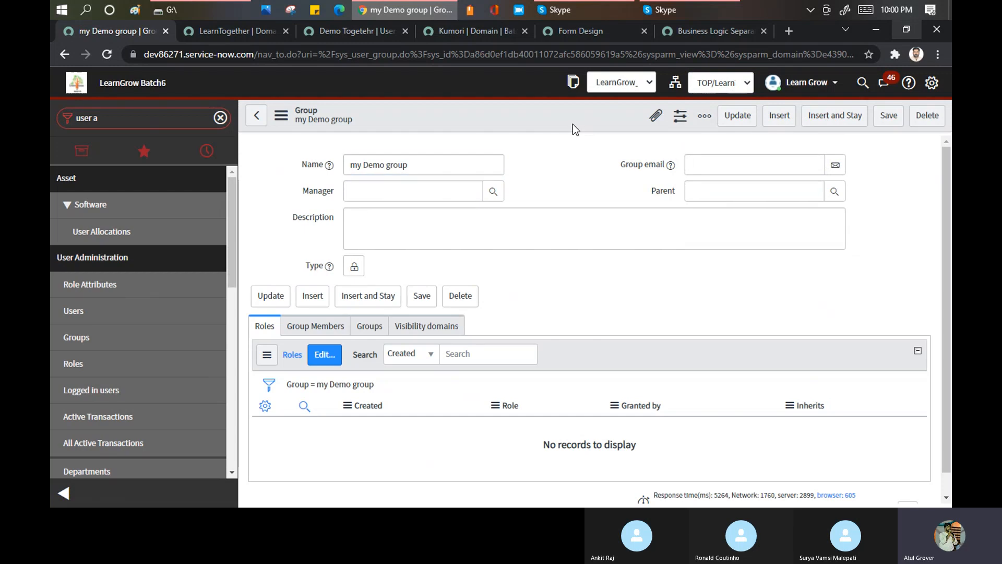
left_click(427, 327)
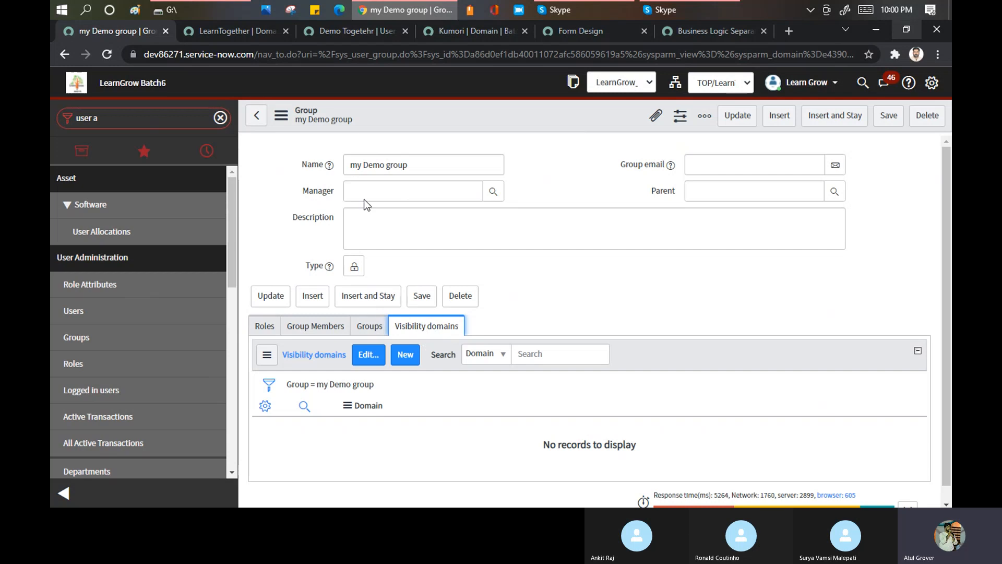
- Add the Domain and Domain Path fields to the Group form through Form Layout and save the layout
right_click(423, 124)
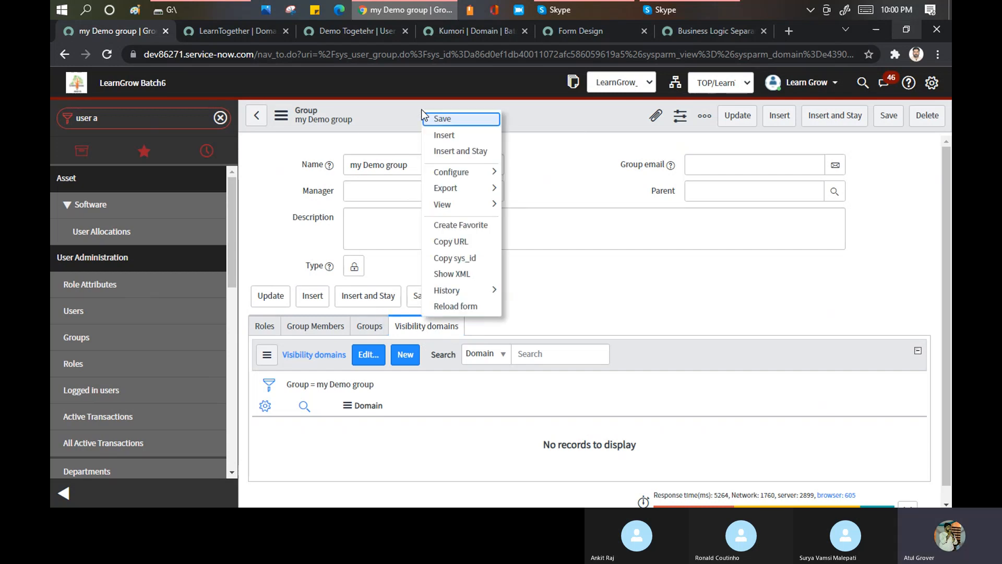
mouse_move(490, 181)
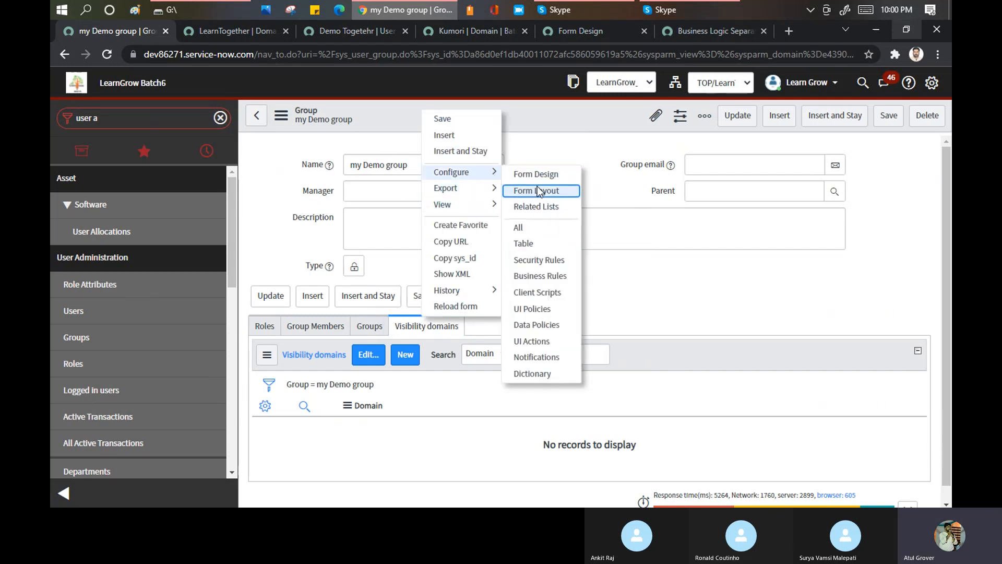
left_click(537, 186)
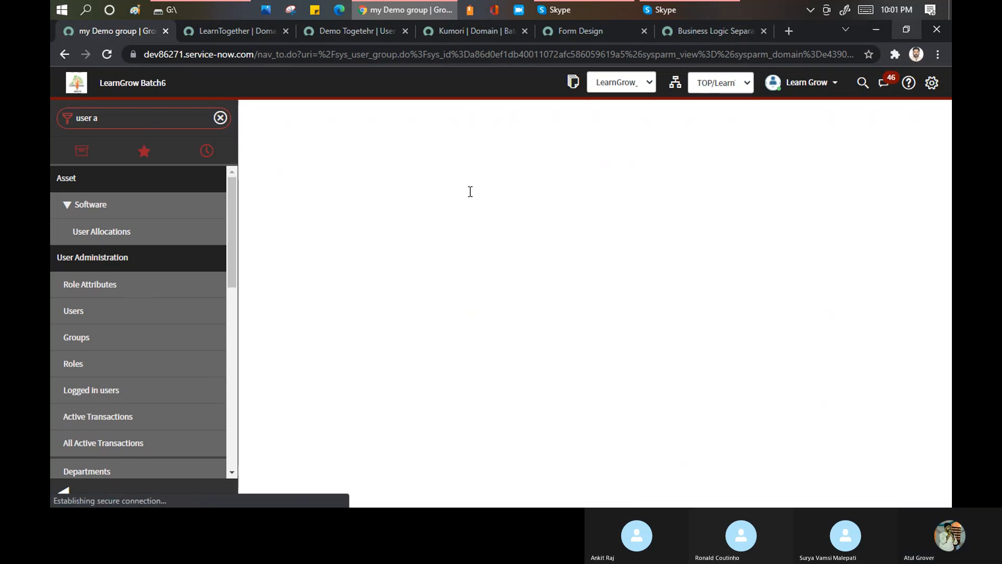
left_click(440, 196)
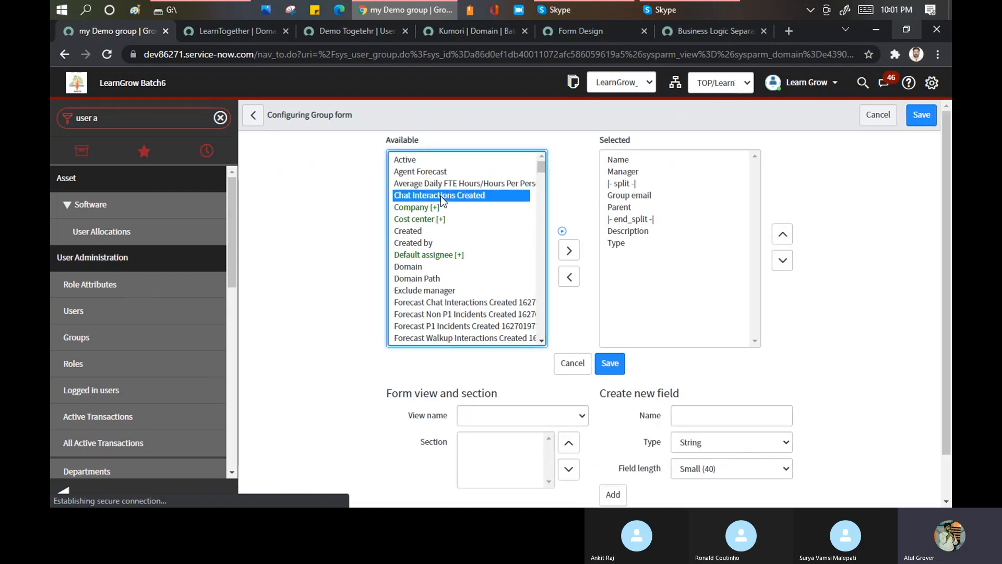
type("do")
left_click(434, 280, "ctrl")
left_click(570, 246)
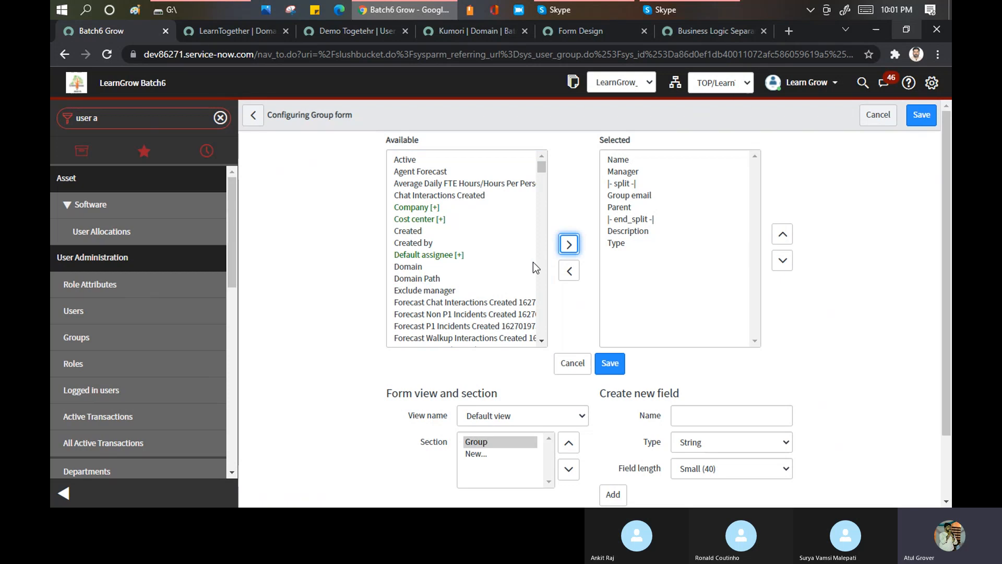
left_click(437, 279)
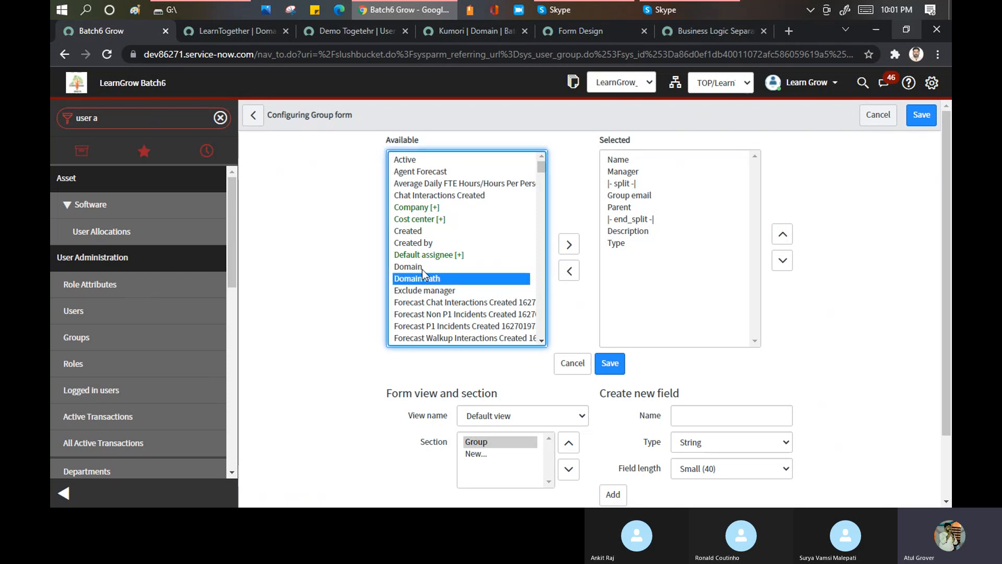
left_click(419, 268, "ctrl")
left_click(569, 244)
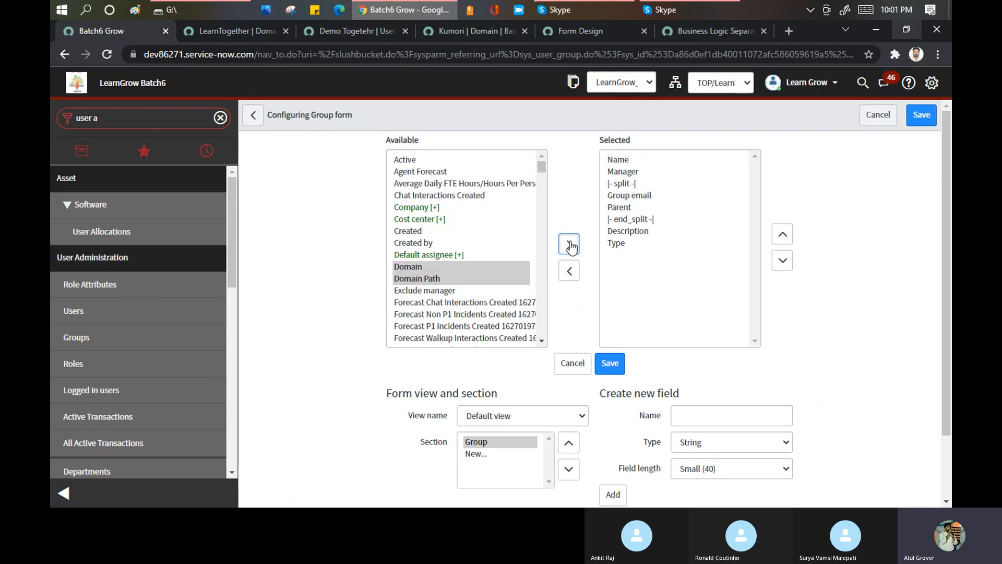
left_click(607, 370)
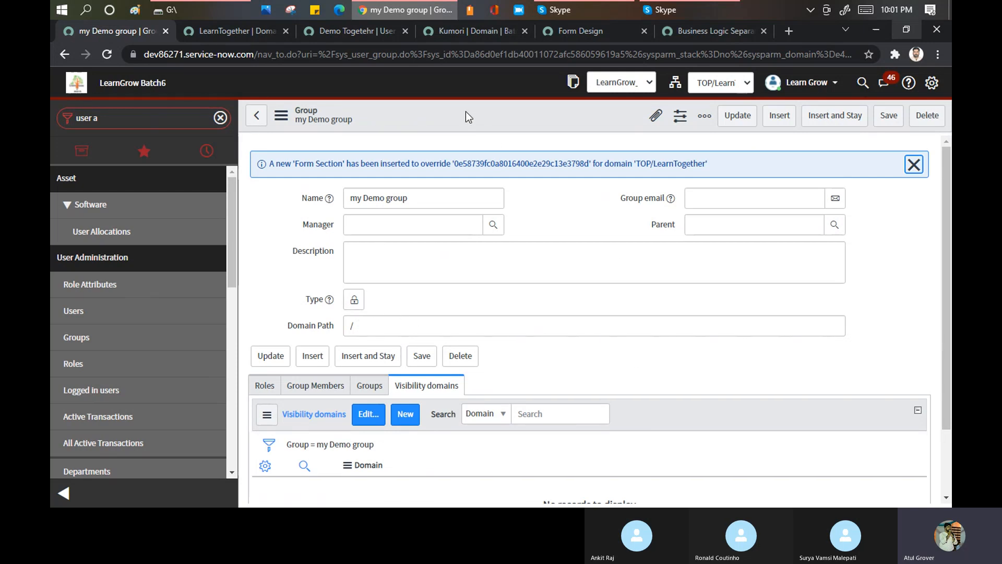
- Examine the Form Section override message and the updated fields on the "my Demo group" form
left_click(418, 165)
left_click_drag(419, 165, 725, 165)
left_click_drag(273, 165, 716, 162)
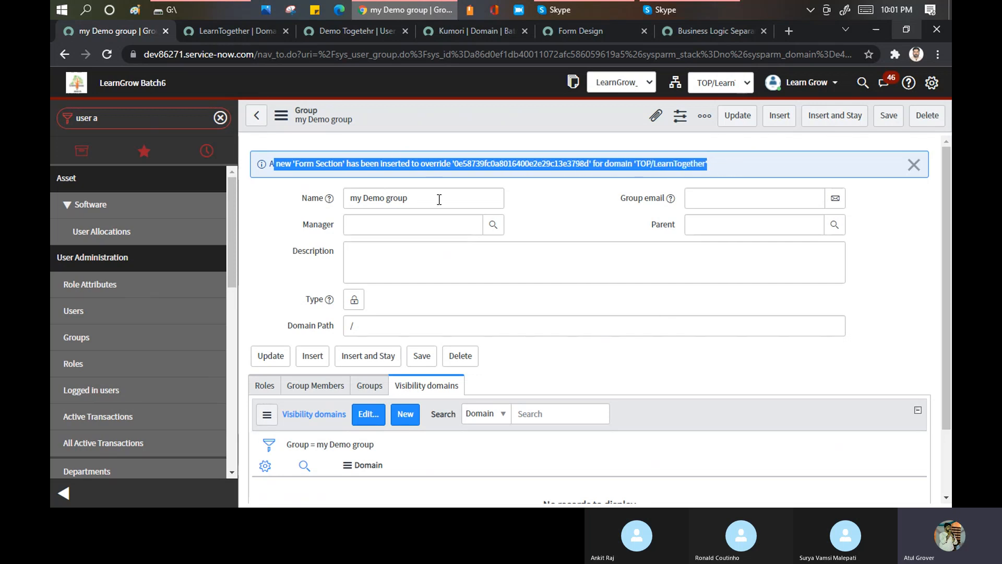
scroll(559, 256, "down", 1)
scroll(560, 257, "down", 1)
scroll(476, 259, "up", 2)
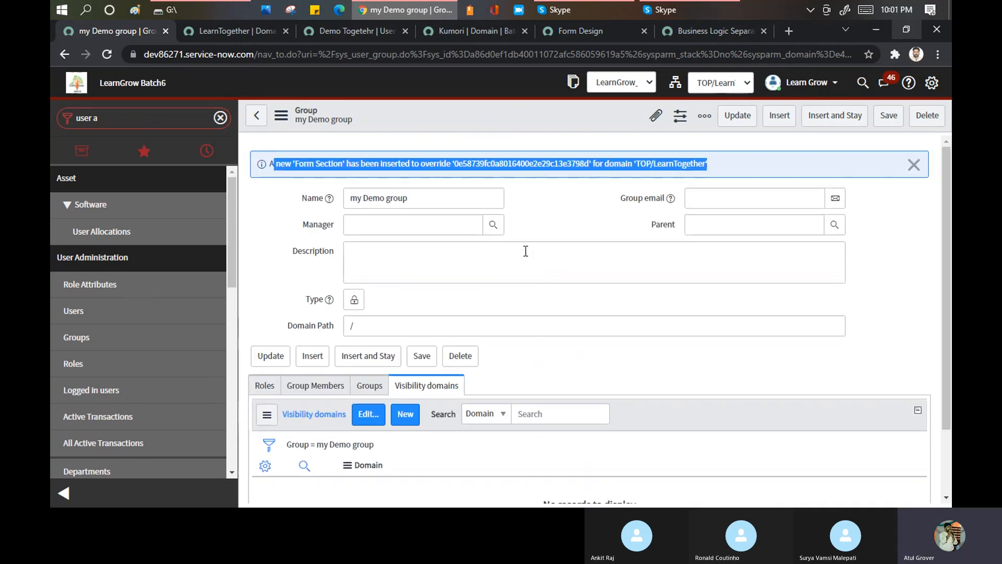
double_click(519, 165)
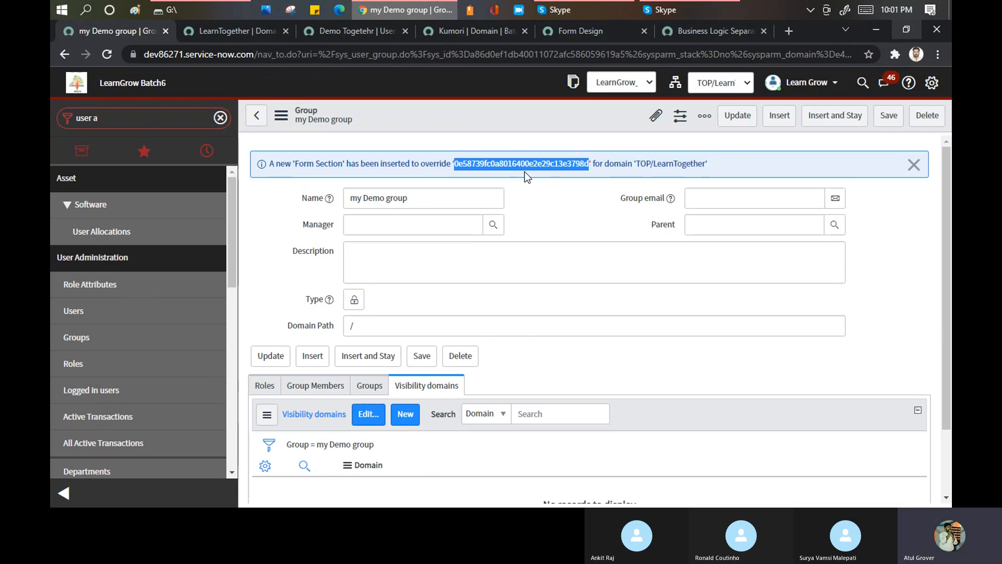
scroll(525, 258, "down", 1)
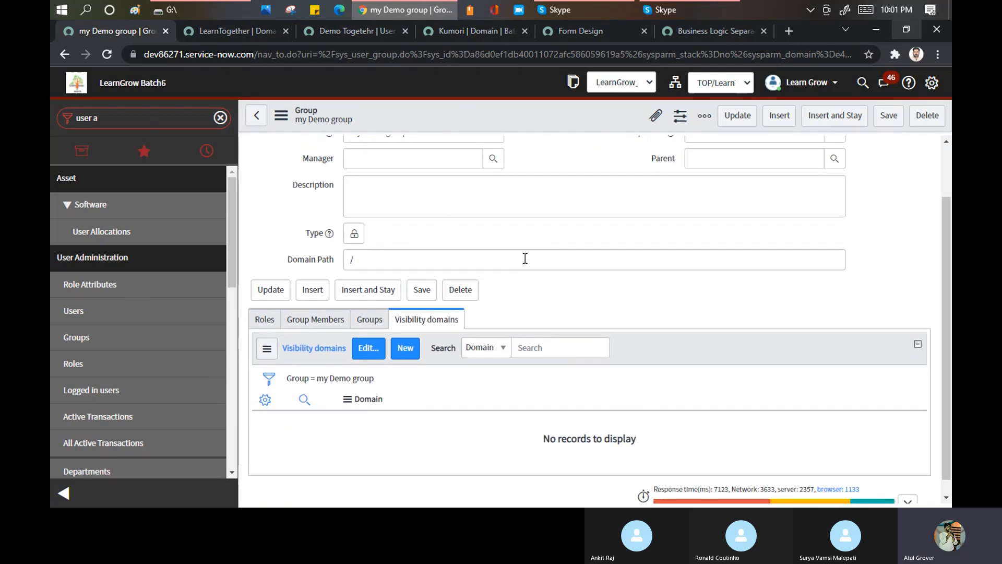
- Switch to the ServiceNow Developer course and review the Business Logic Separation article's domain diagram and configuration instructions
left_click(721, 29)
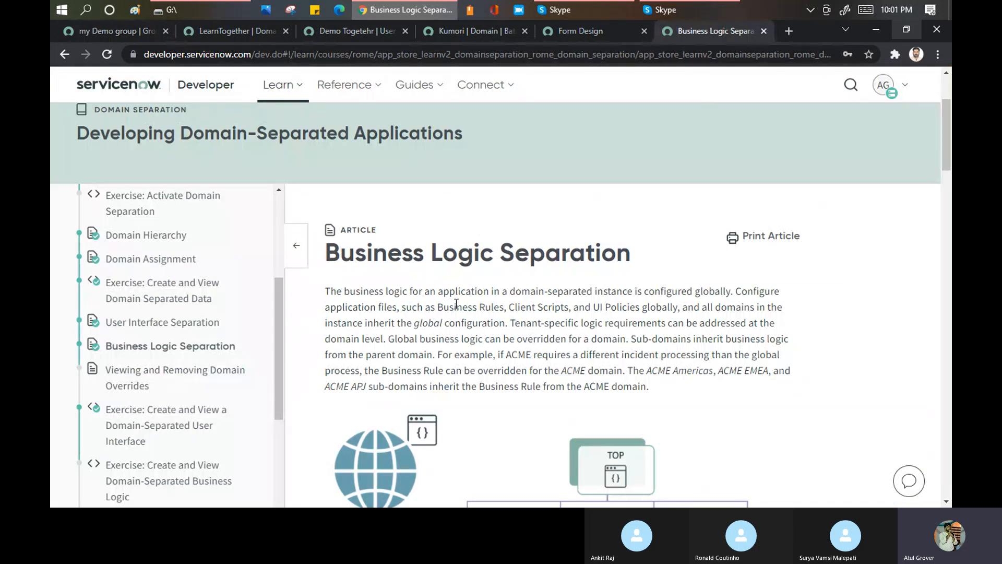
scroll(456, 304, "down", 4)
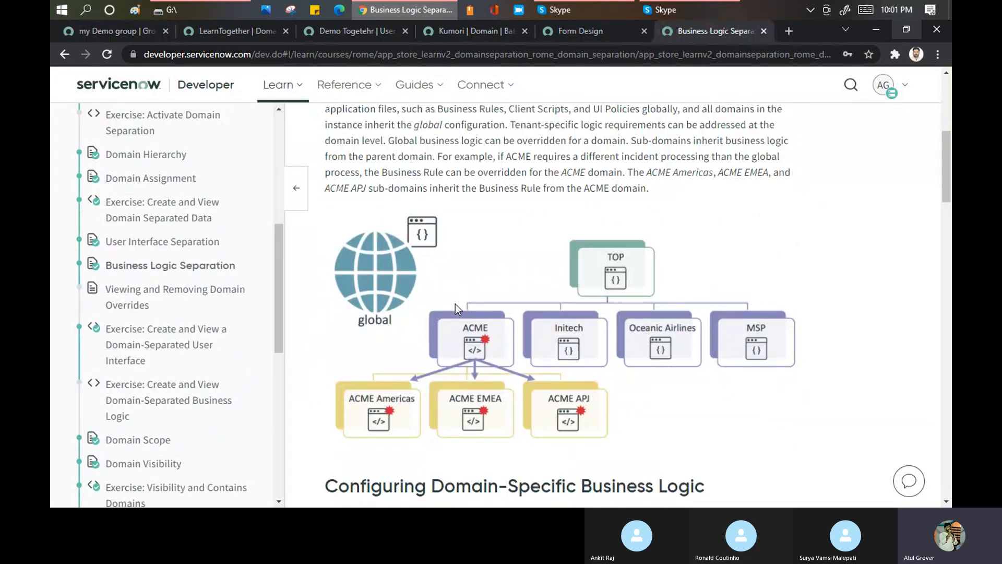
scroll(522, 220, "down", 6)
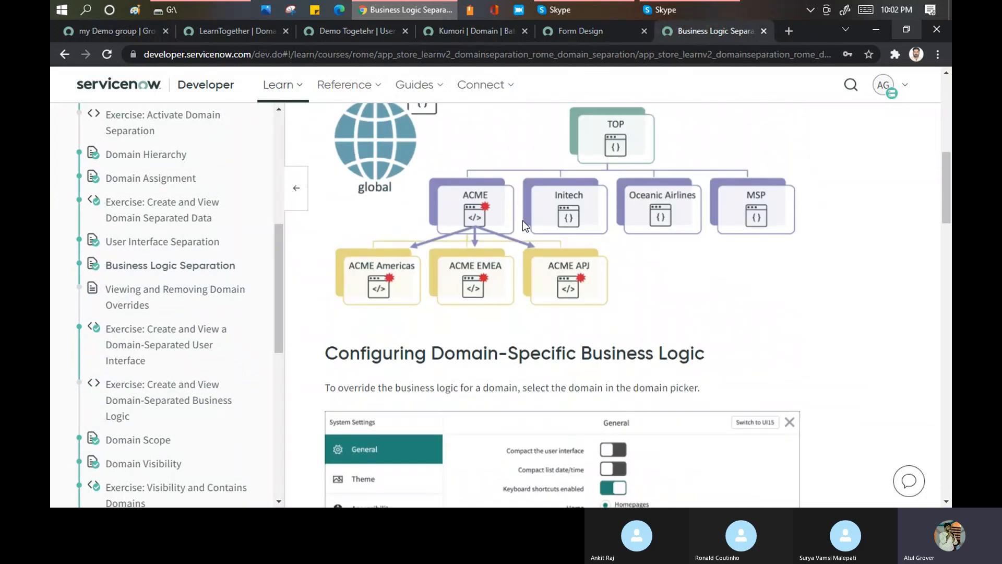
scroll(522, 220, "down", 10)
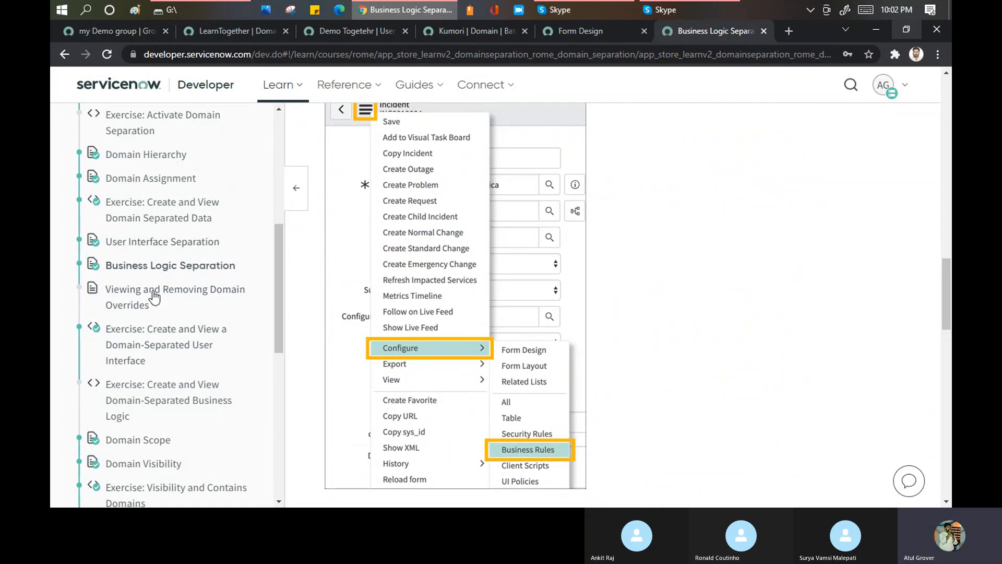
- Open the Viewing and Removing Domain Overrides article and review its sections on expanded domain scope and deleting overrides
left_click(152, 295)
scroll(540, 352, "down", 10)
scroll(507, 254, "up", 8)
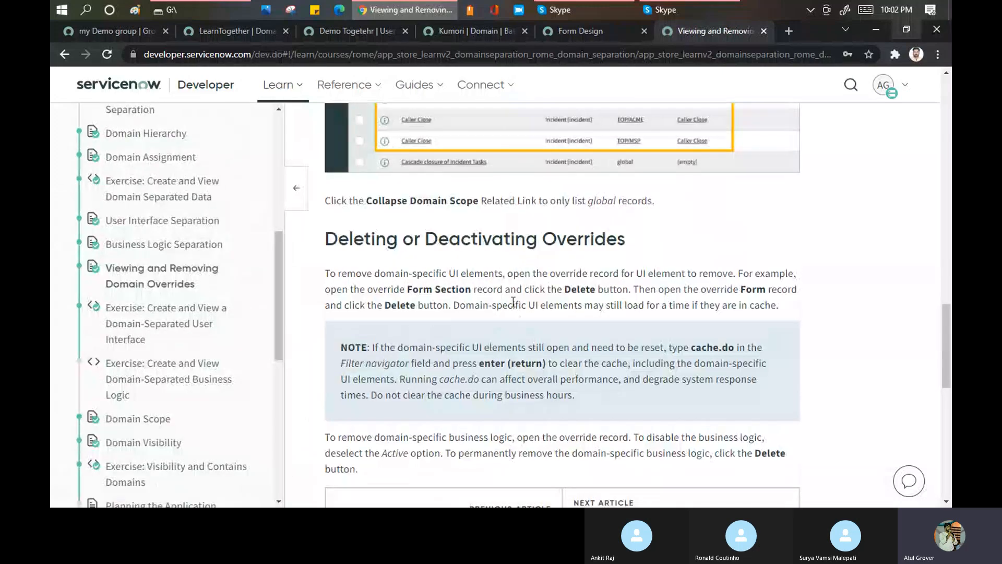
scroll(517, 307, "down", 2)
scroll(528, 226, "up", 5)
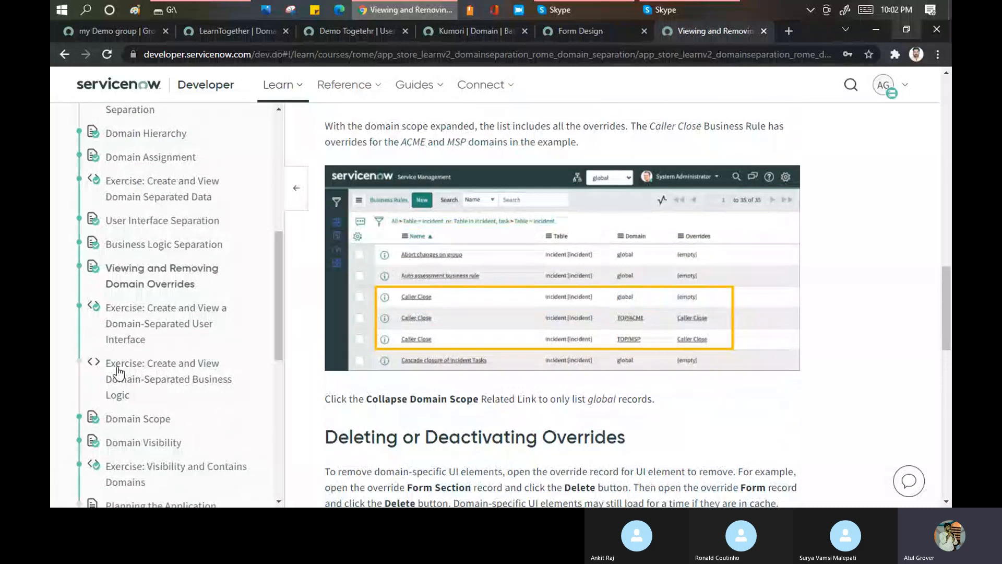
scroll(156, 355, "down", 4)
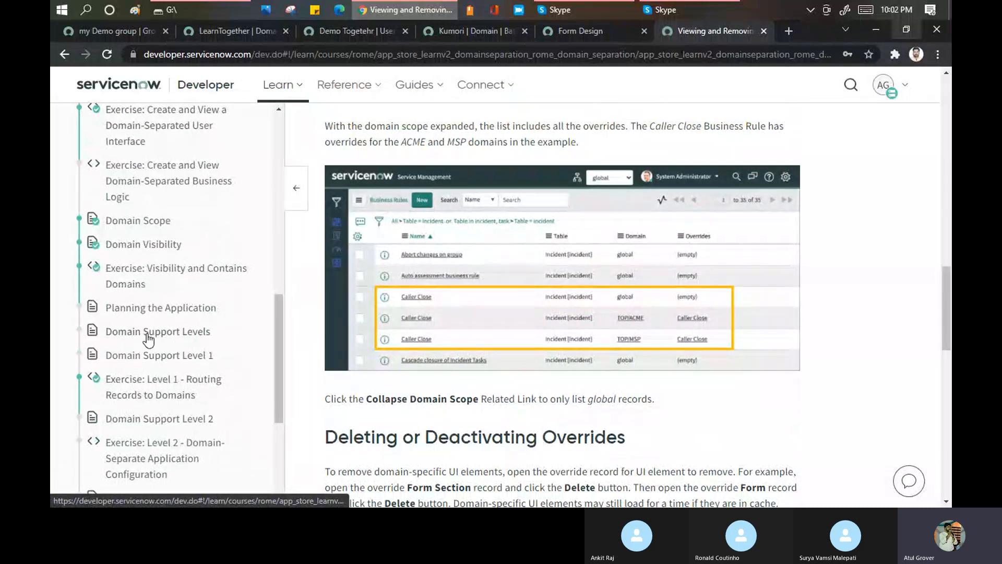
- Open the Domain Support Levels article and examine the definitions of Level 0 through Level 3
left_click(148, 338)
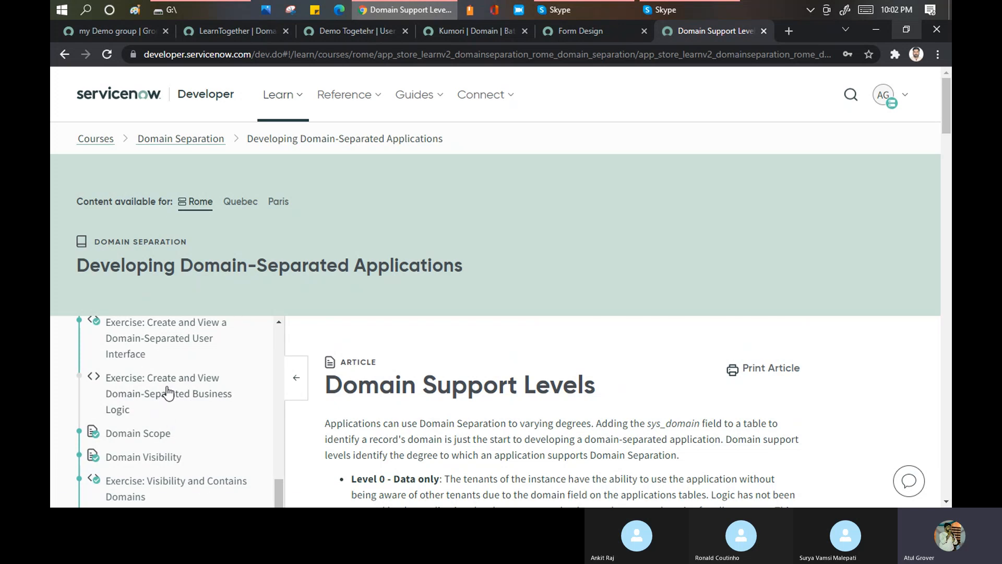
scroll(504, 370, "down", 4)
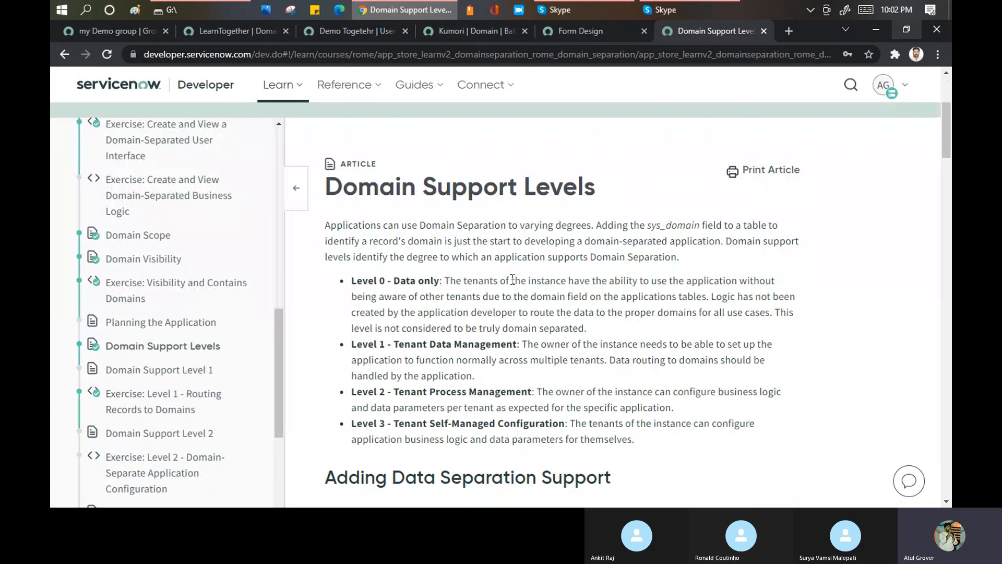
left_click_drag(391, 345, 518, 343)
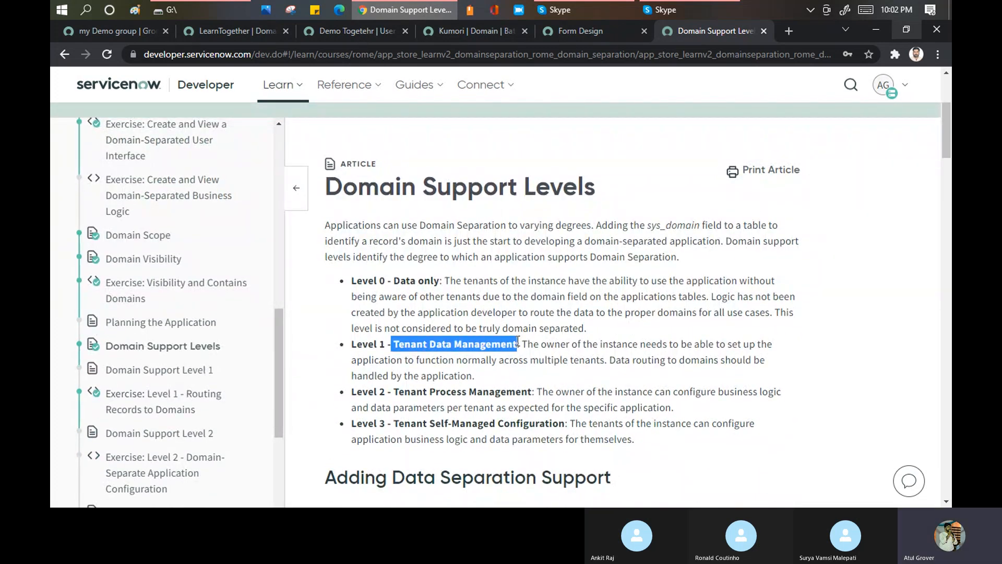
left_click(392, 275)
left_click_drag(393, 277, 443, 281)
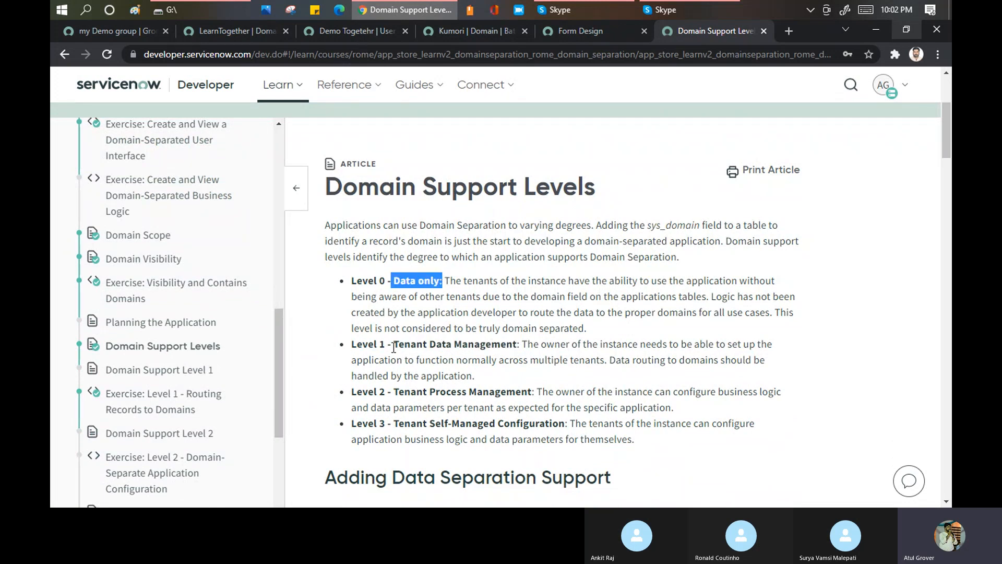
left_click_drag(394, 347, 520, 345)
left_click_drag(410, 396, 505, 394)
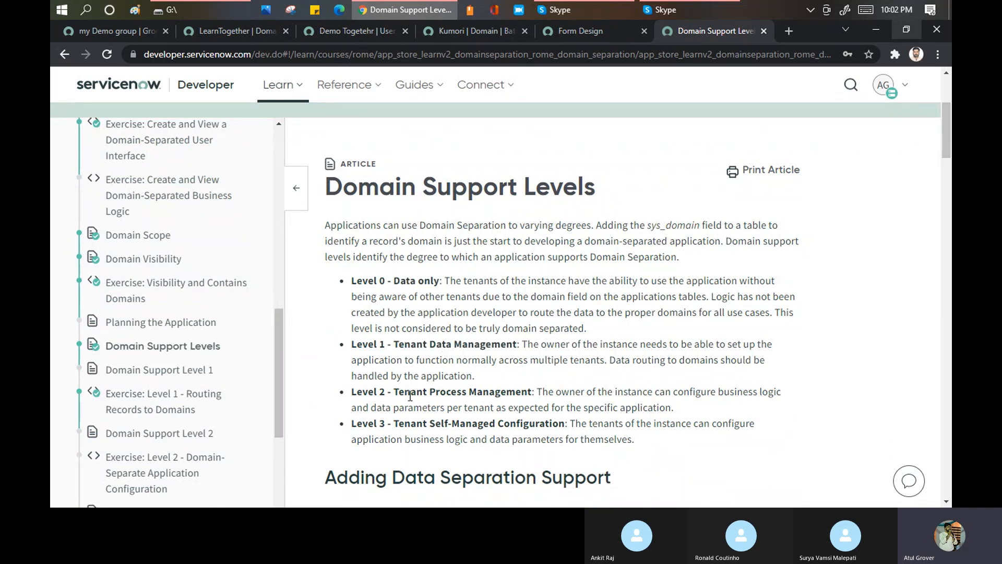
left_click_drag(423, 423, 578, 439)
- Read how to add the sys_domain field with Form Designer or Form Layout, through to Adding Support from Level 0
scroll(587, 340, "down", 1)
scroll(587, 341, "down", 8)
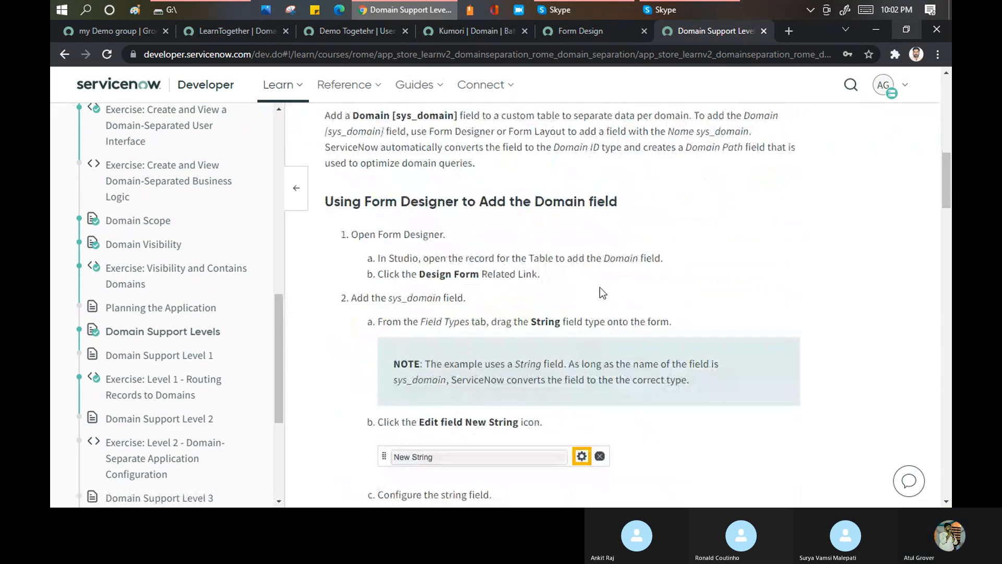
scroll(600, 287, "down", 6)
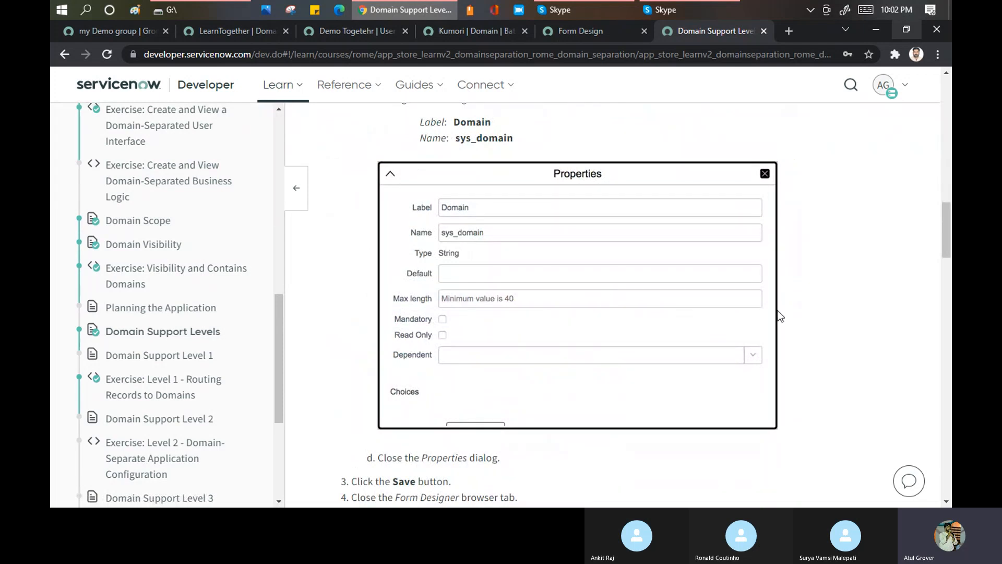
scroll(848, 306, "down", 5)
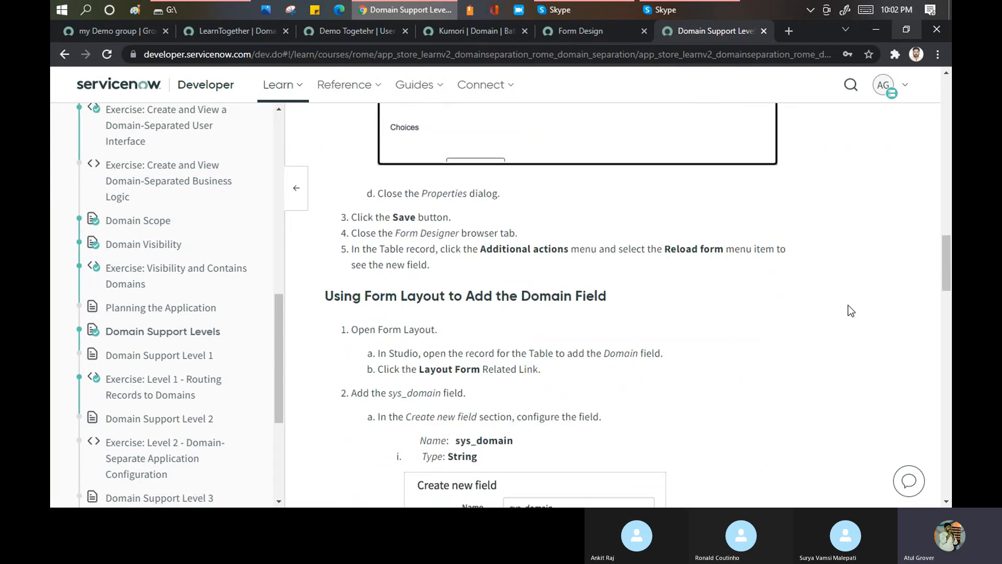
scroll(851, 309, "down", 4)
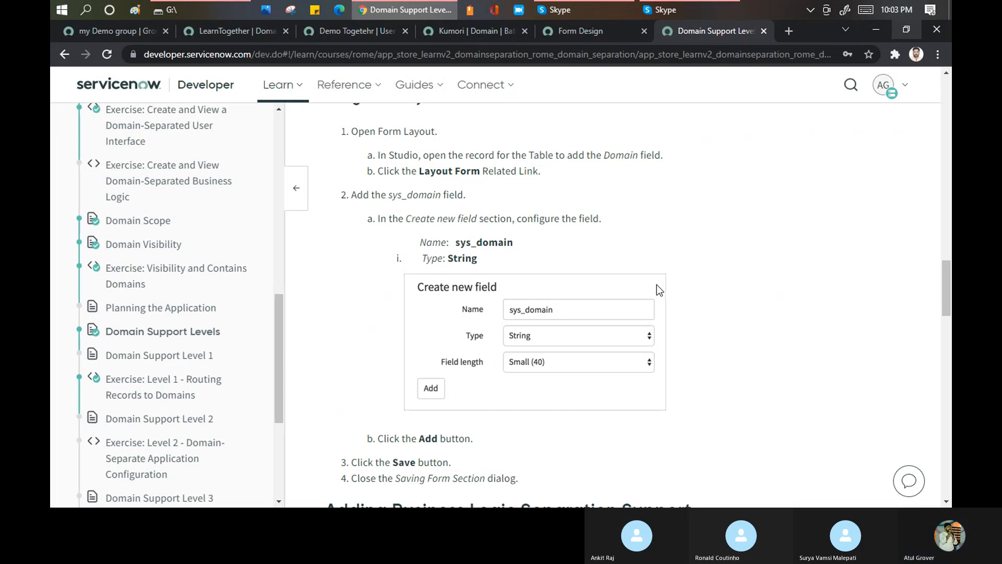
scroll(659, 290, "down", 12)
scroll(659, 287, "down", 4)
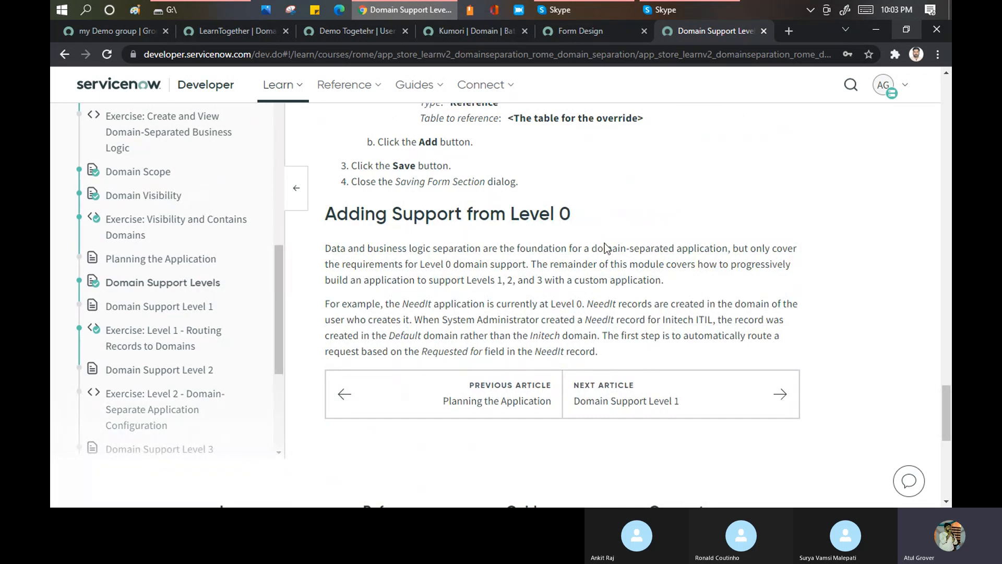
scroll(536, 296, "down", 1)
scroll(536, 296, "up", 2)
scroll(536, 297, "down", 1)
scroll(536, 296, "down", 1)
scroll(536, 296, "up", 1)
left_click_drag(945, 435, 946, 105)
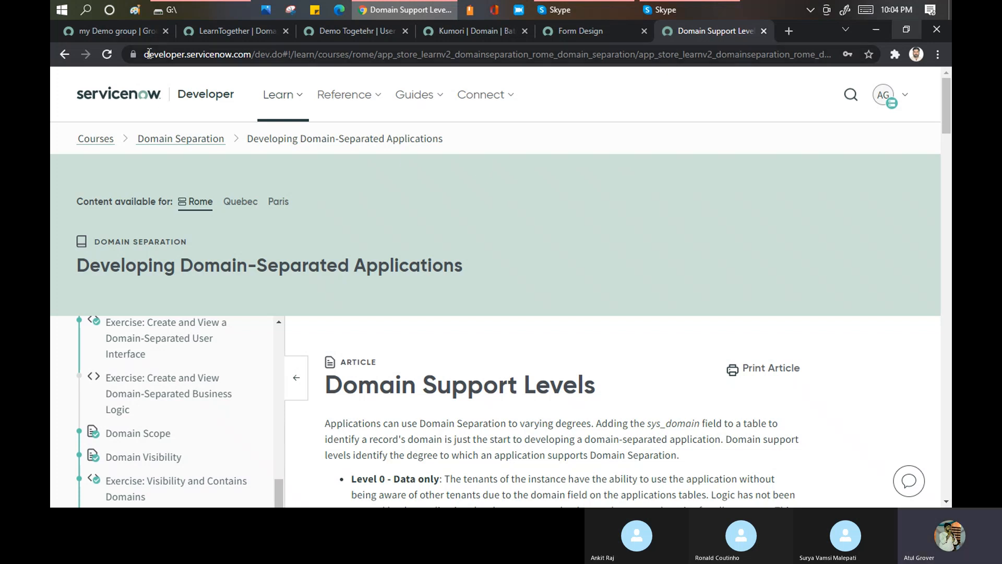
- Return to the "my Demo group" record in the instance and select TOP/LearnTogether again as the session domain
left_click(144, 33)
left_click(733, 87)
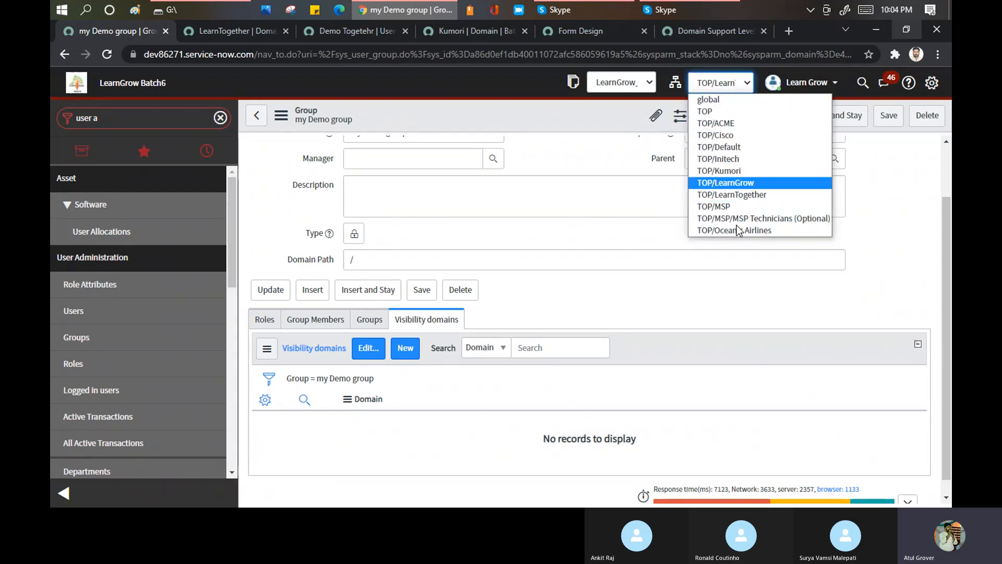
left_click(730, 194)
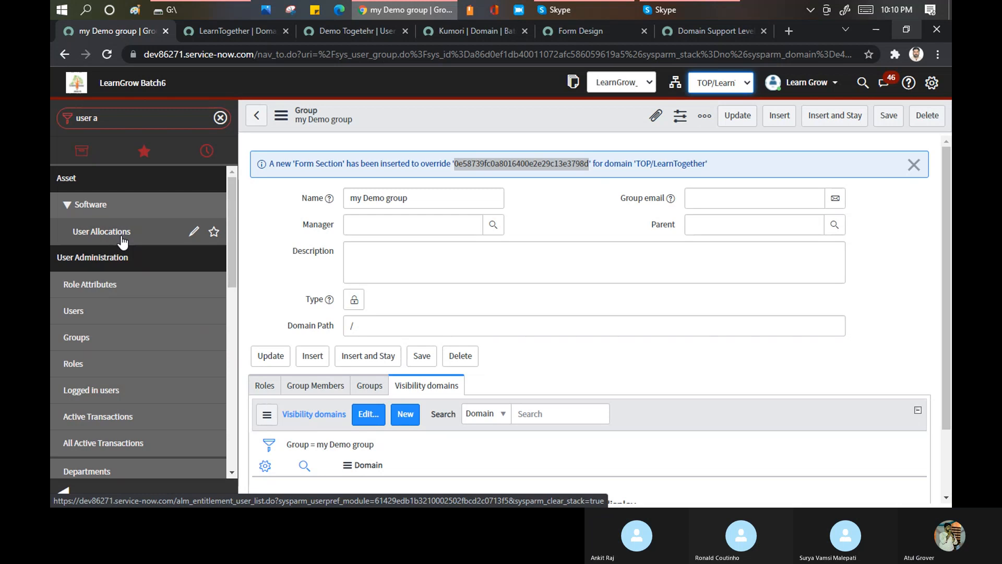
- Switch to the developer course and read the What is Domain Separation? article, including which customers use it
left_click(692, 31)
scroll(204, 399, "up", 5)
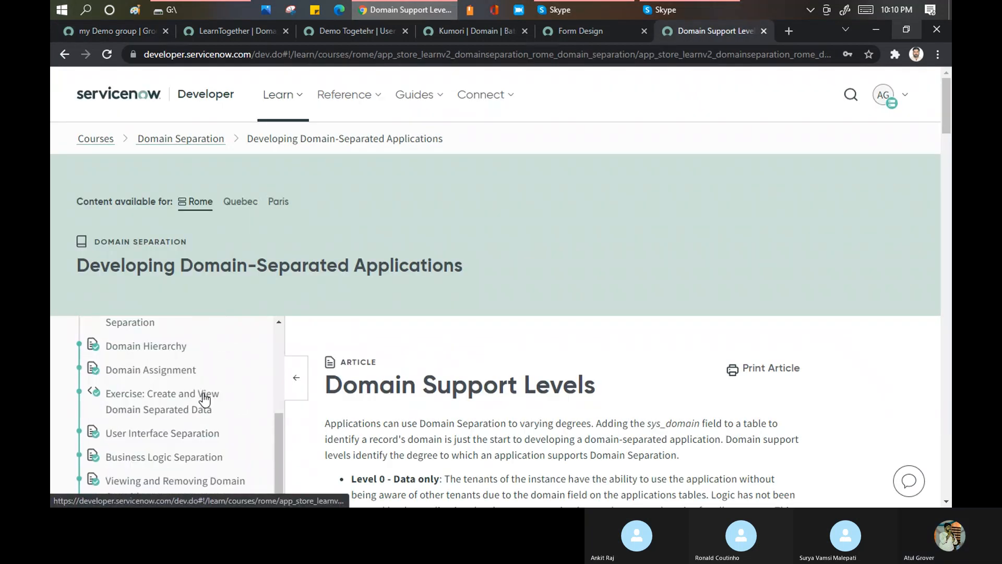
scroll(187, 376, "up", 3)
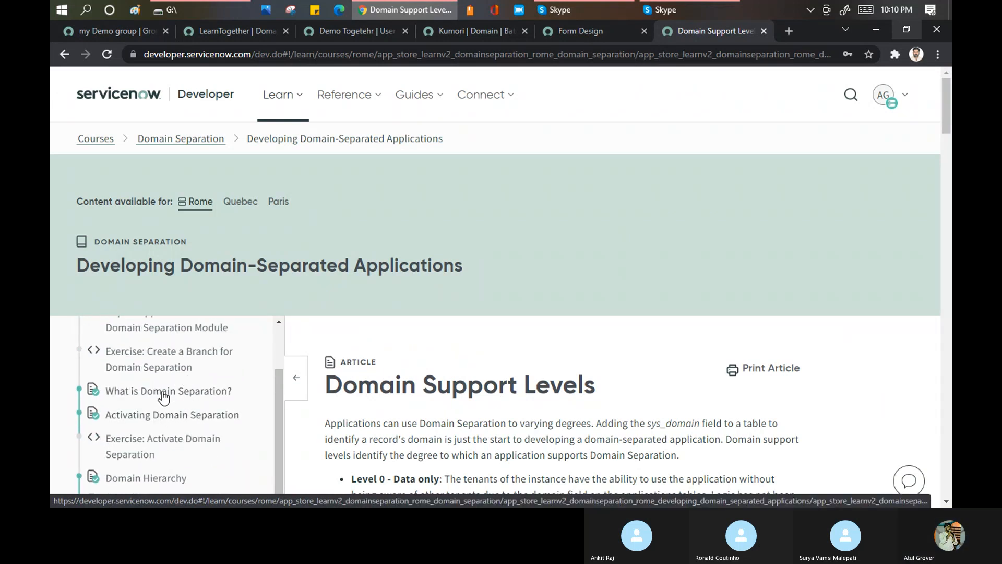
left_click(164, 395)
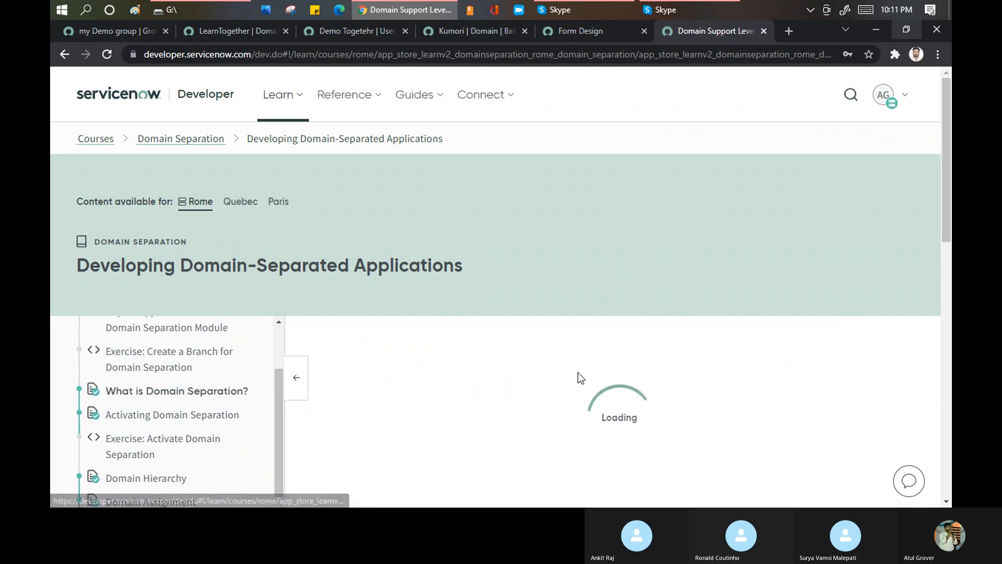
scroll(567, 345, "down", 3)
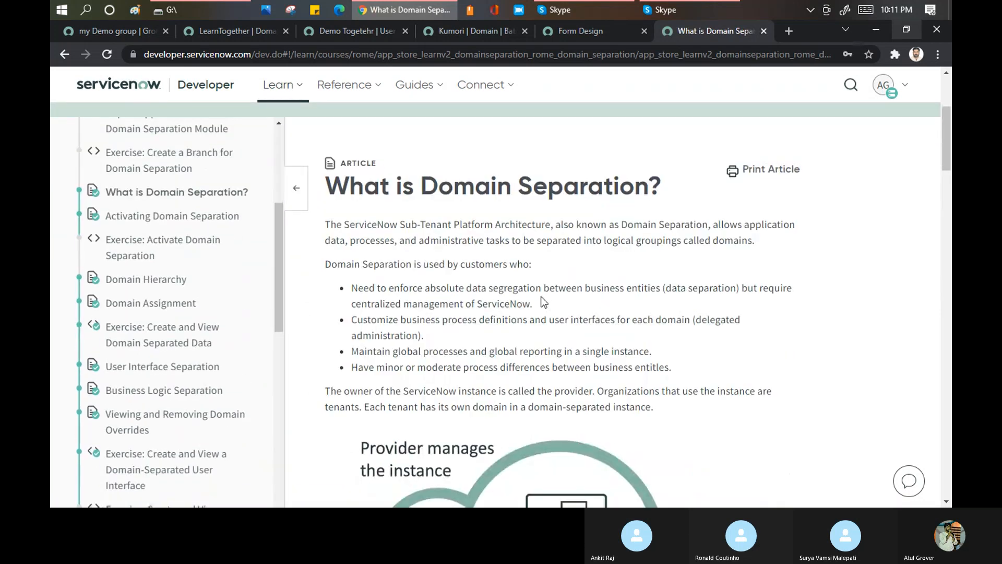
scroll(541, 299, "down", 1)
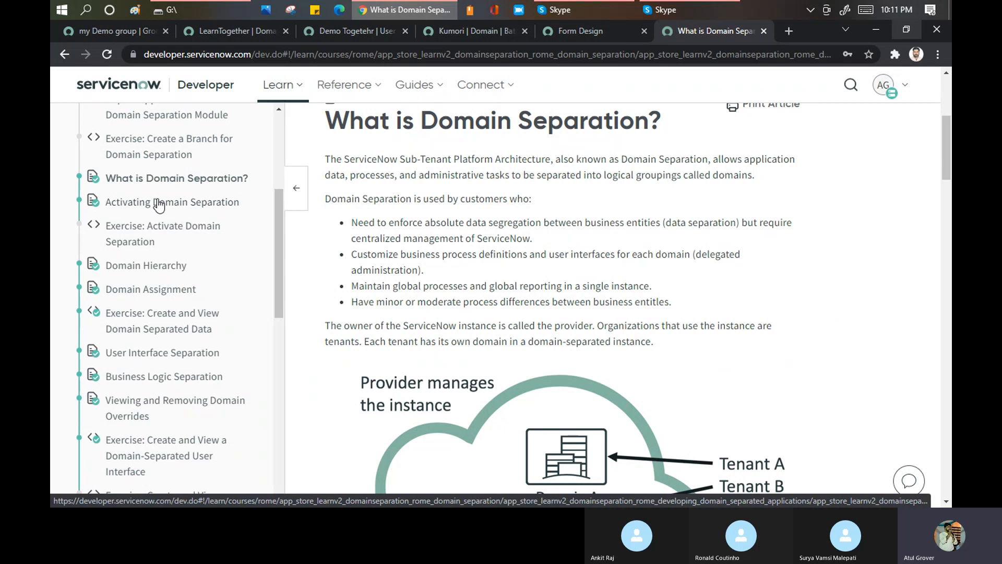
- Open the Domain Assignment article and review which record types can be assigned a domain manually
left_click(155, 290)
scroll(505, 337, "down", 5)
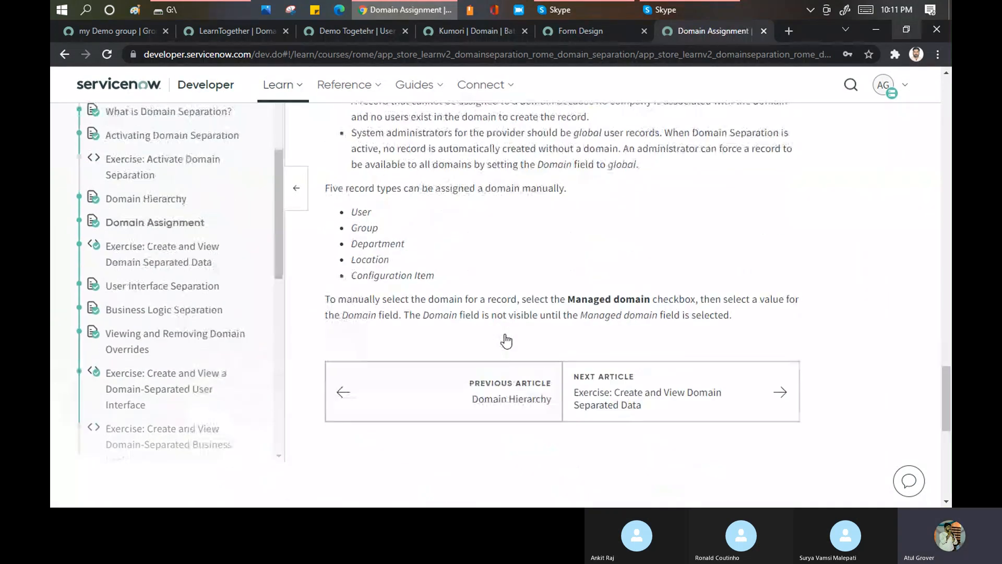
scroll(506, 334, "up", 3)
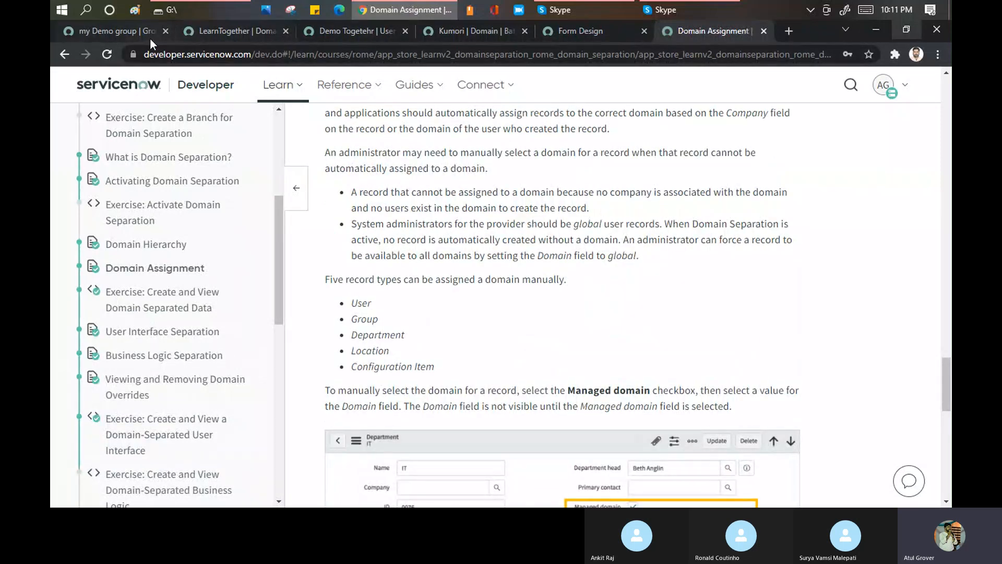
- Return to the "my Demo group" record and dismiss the Form Section override message
left_click(132, 31)
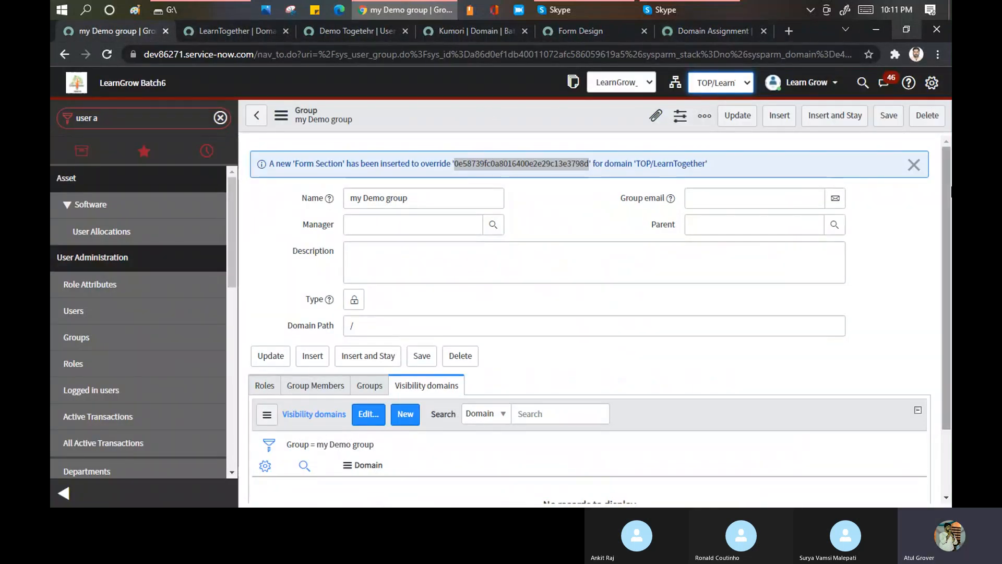
left_click(914, 165)
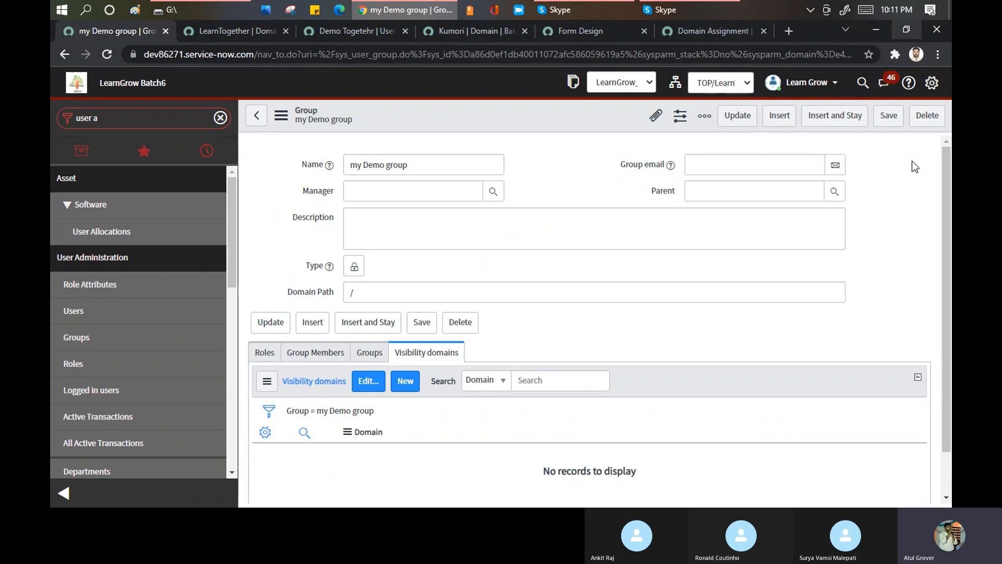
scroll(462, 198, "down", 1)
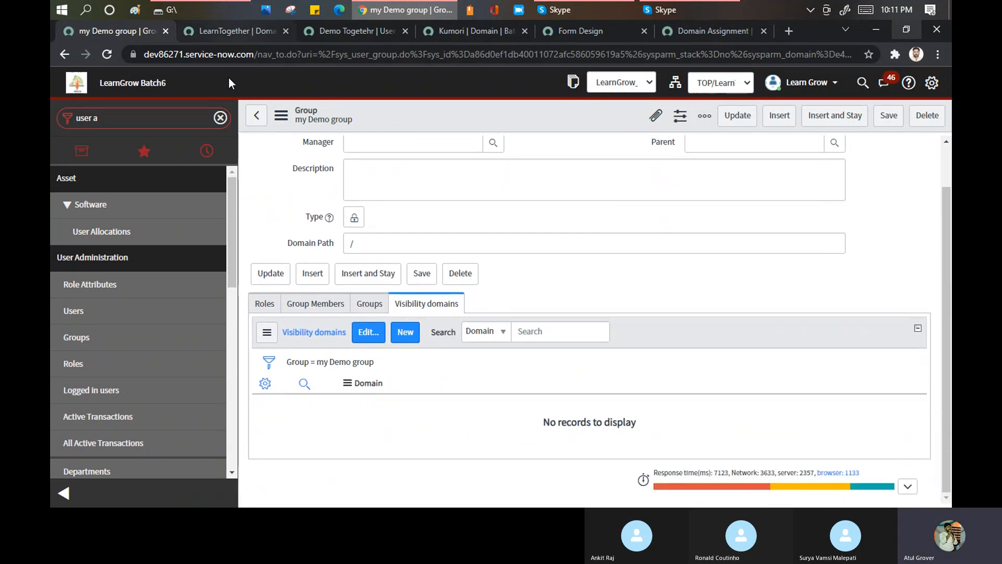
- Filter the navigator by "Incide" to list the open incidents, and close the LearnTogether domain and demo user record tabs
left_click(262, 50)
left_click(113, 117)
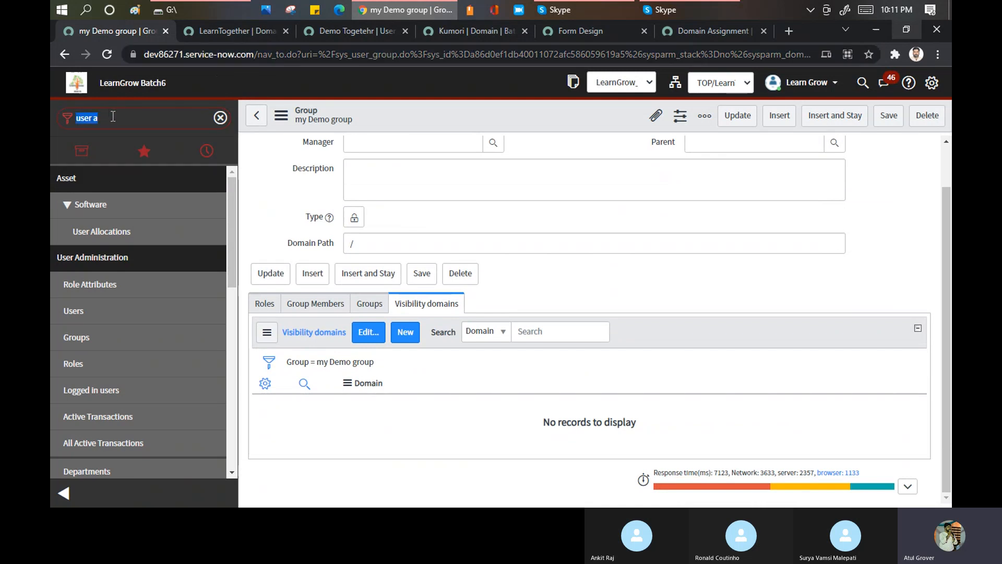
key("BackSpace")
type("Incide")
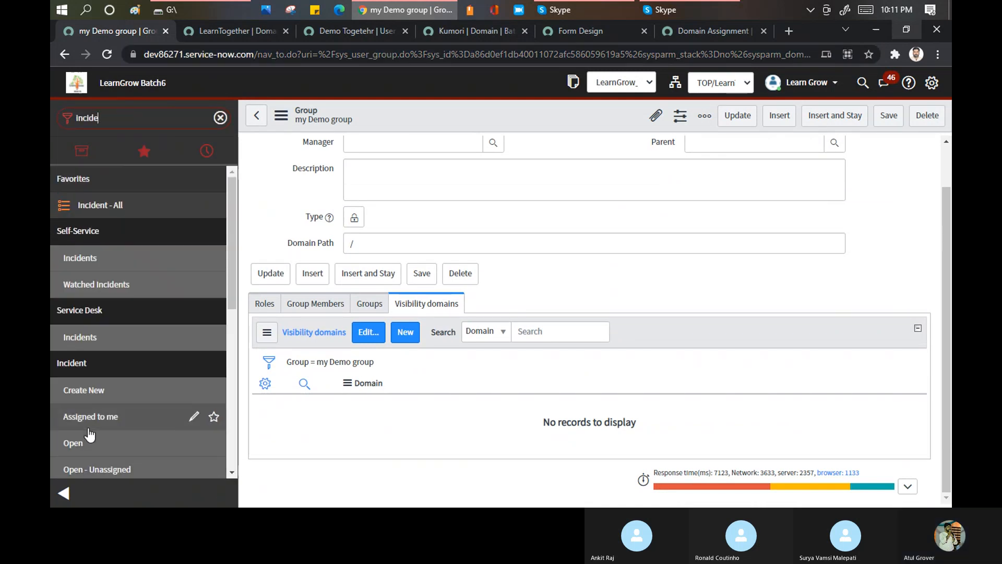
left_click(79, 444)
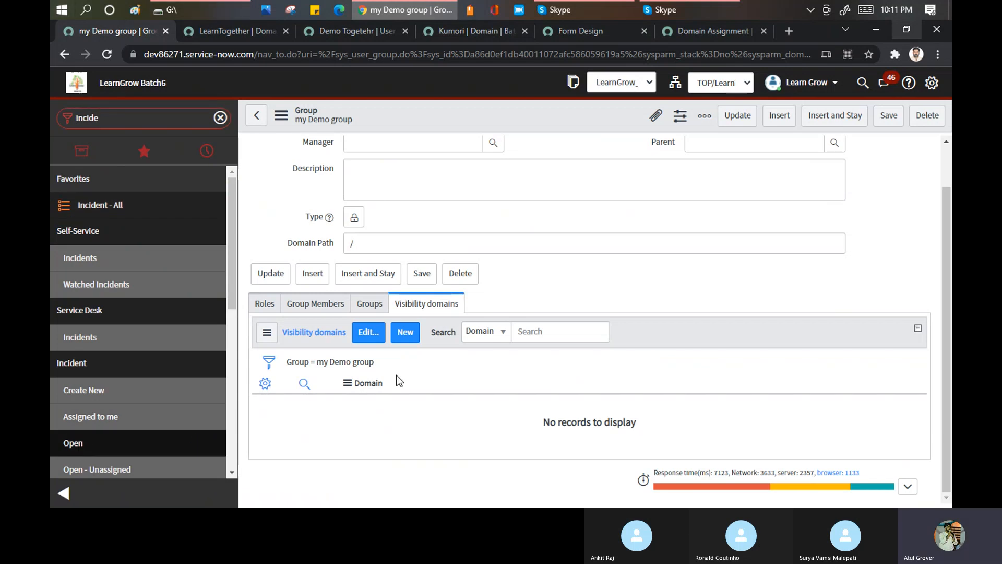
left_click(286, 30)
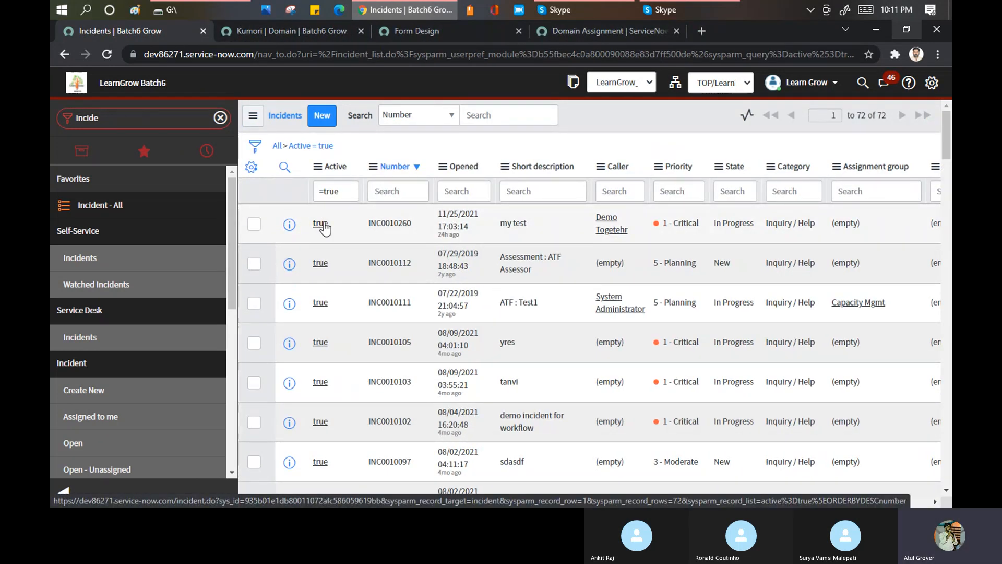
- Open incident INC0010260 and examine its form down to the Related Links section
left_click(320, 223)
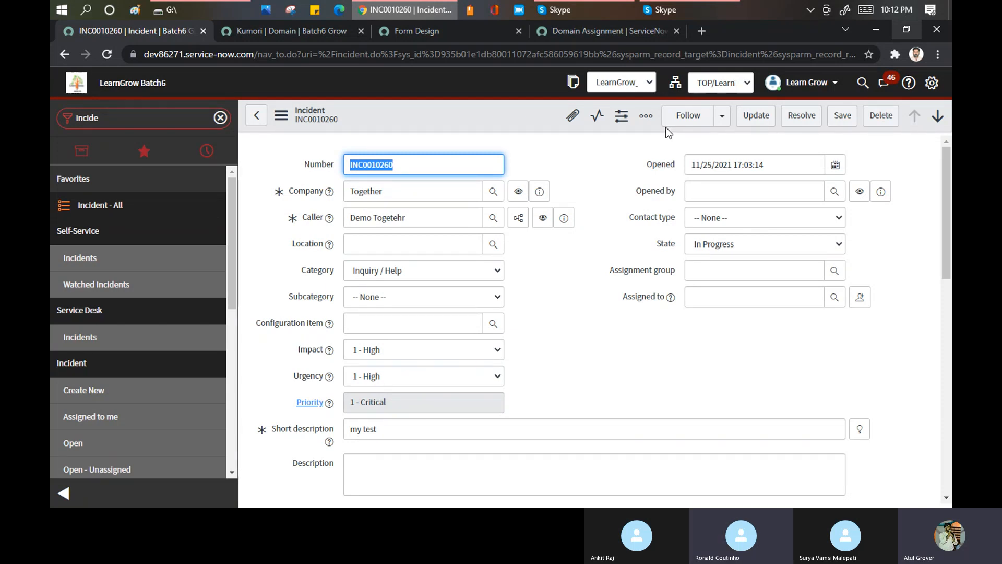
scroll(571, 201, "down", 5)
scroll(548, 224, "down", 5)
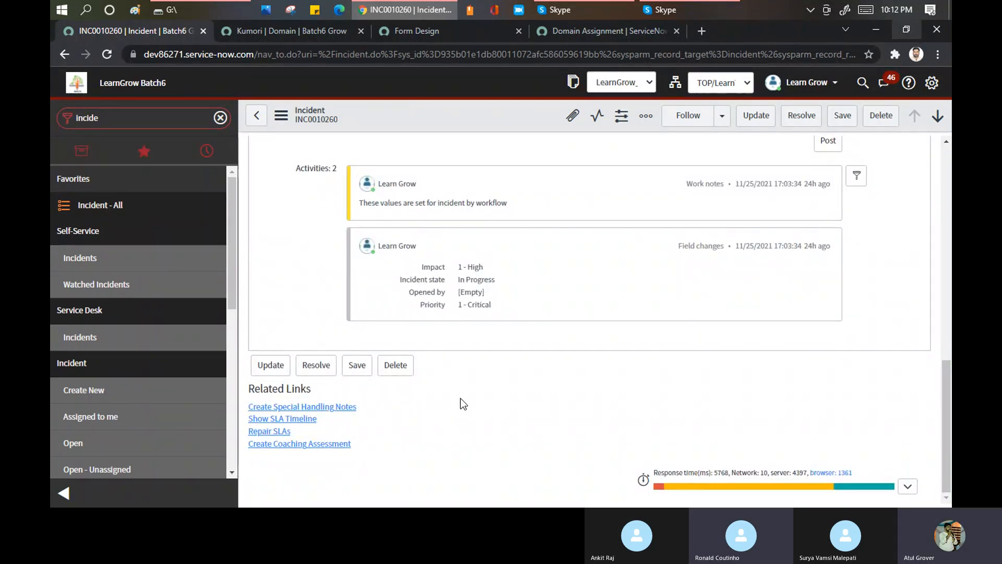
left_click_drag(313, 390, 251, 388)
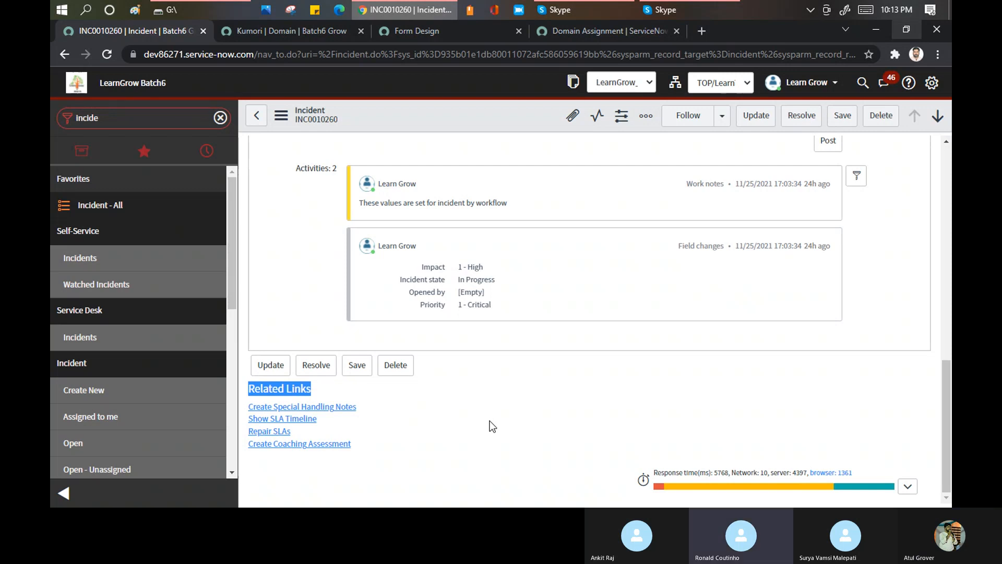
- Return to the open incidents list and examine the actions available for selected rows
left_click(77, 445)
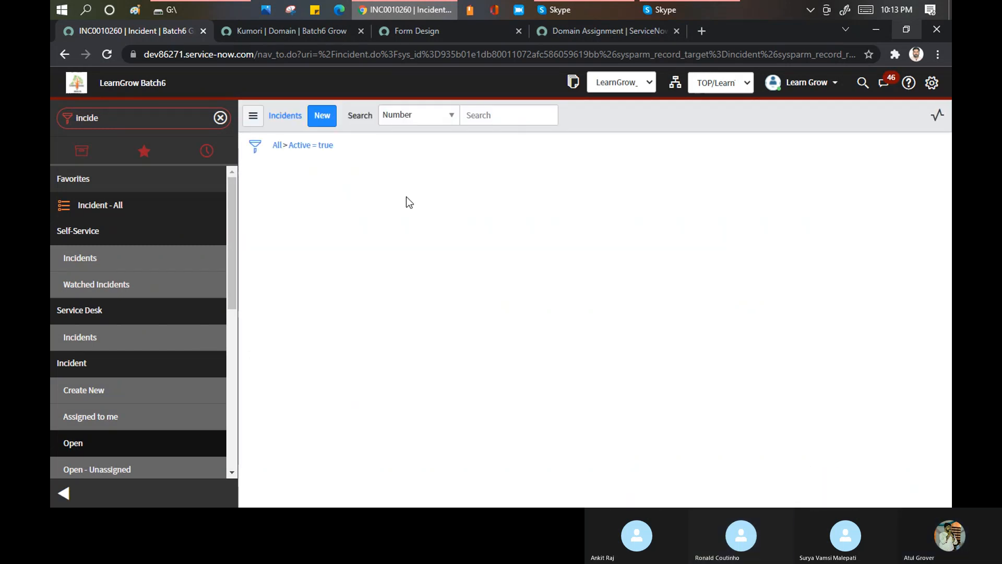
scroll(430, 311, "down", 15)
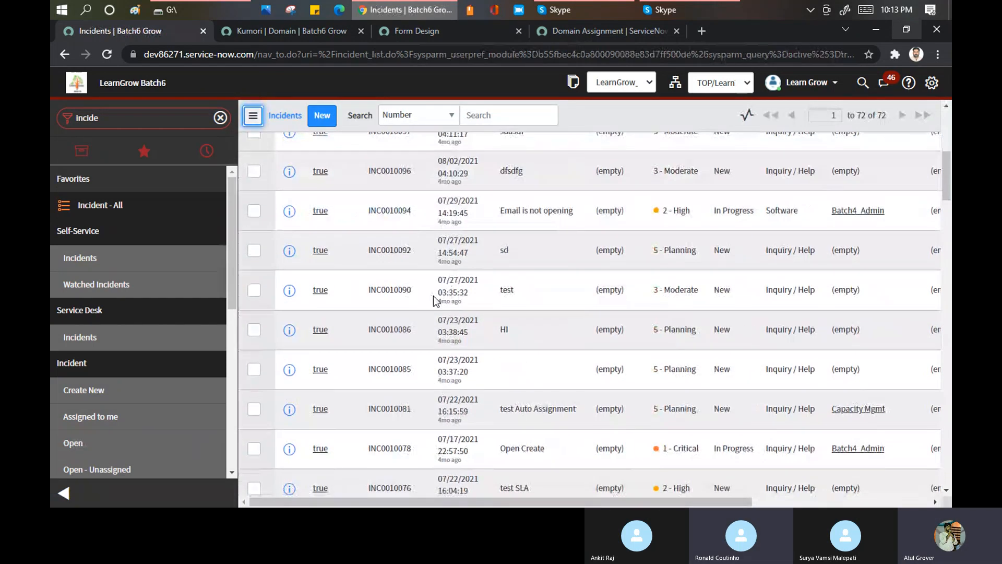
scroll(430, 311, "down", 15)
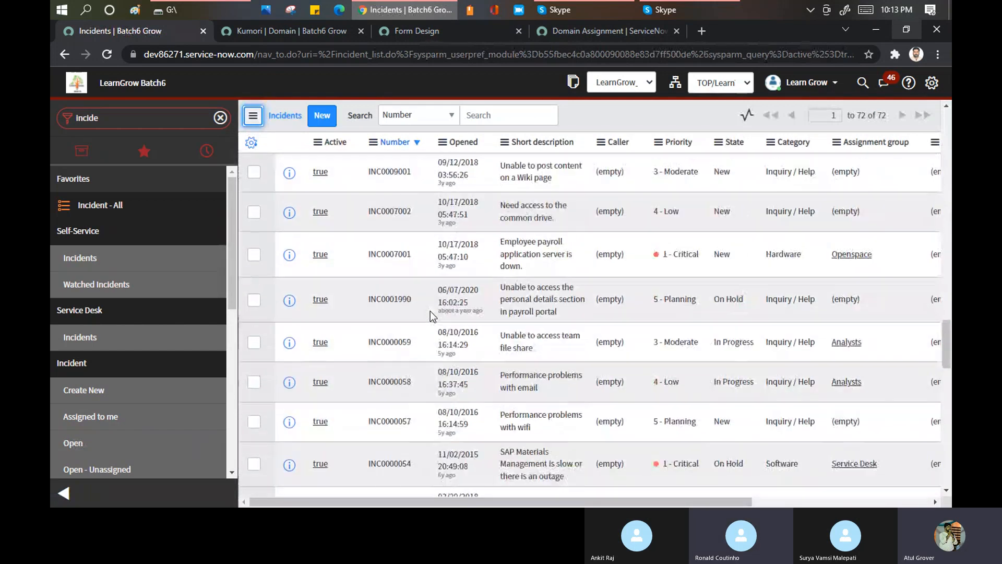
scroll(421, 344, "down", 3)
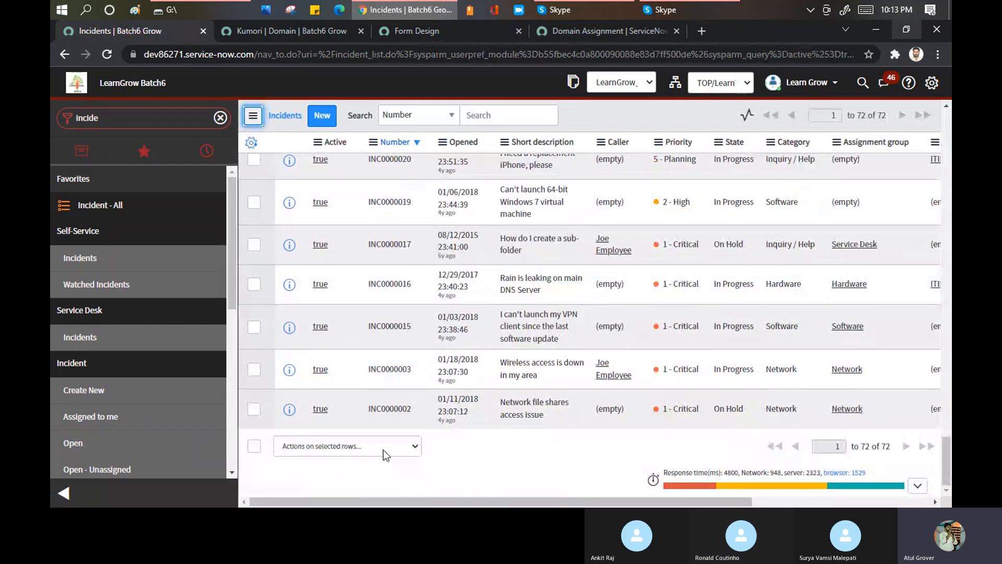
left_click(403, 449)
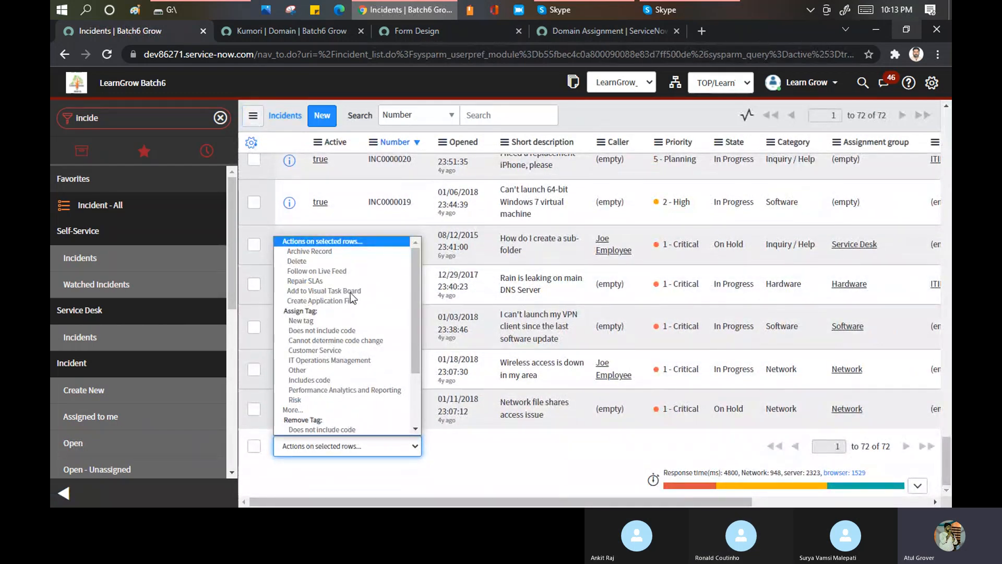
mouse_move(416, 277)
left_mouse_down()
mouse_move(415, 346)
mouse_move(428, 274)
left_mouse_up()
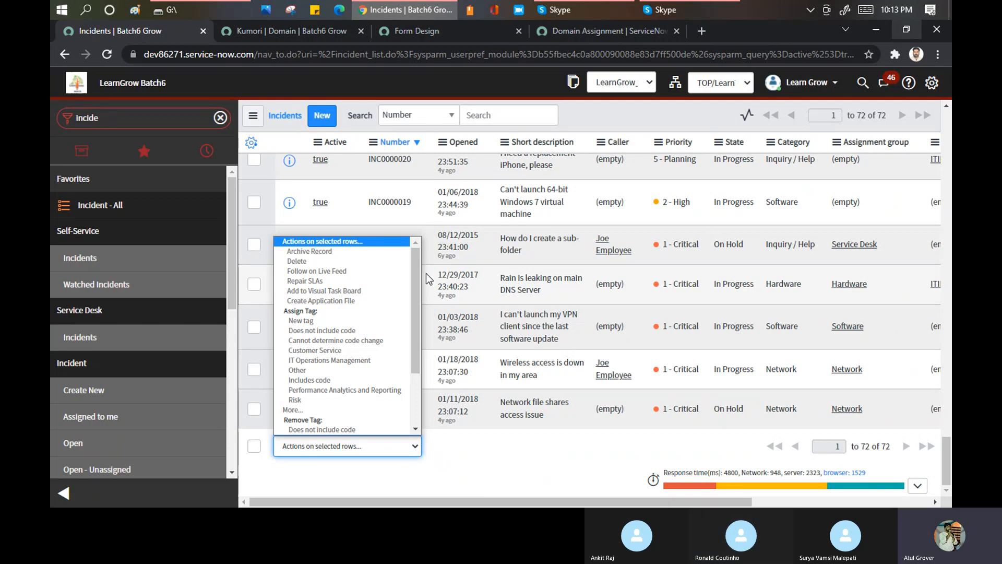
left_click(326, 208)
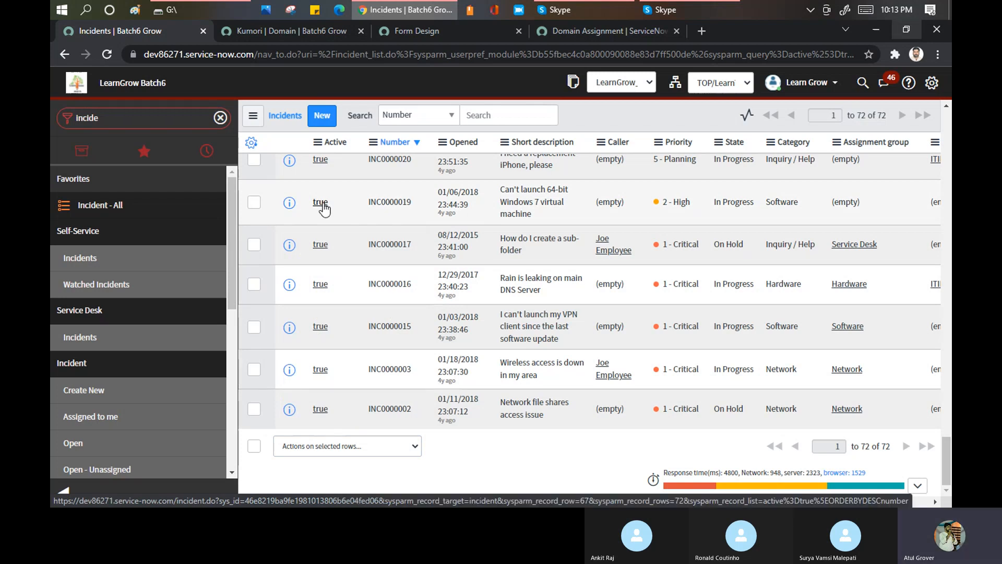
- Open incident INC0000019 and examine the actions in its form header context menu
left_click(322, 204)
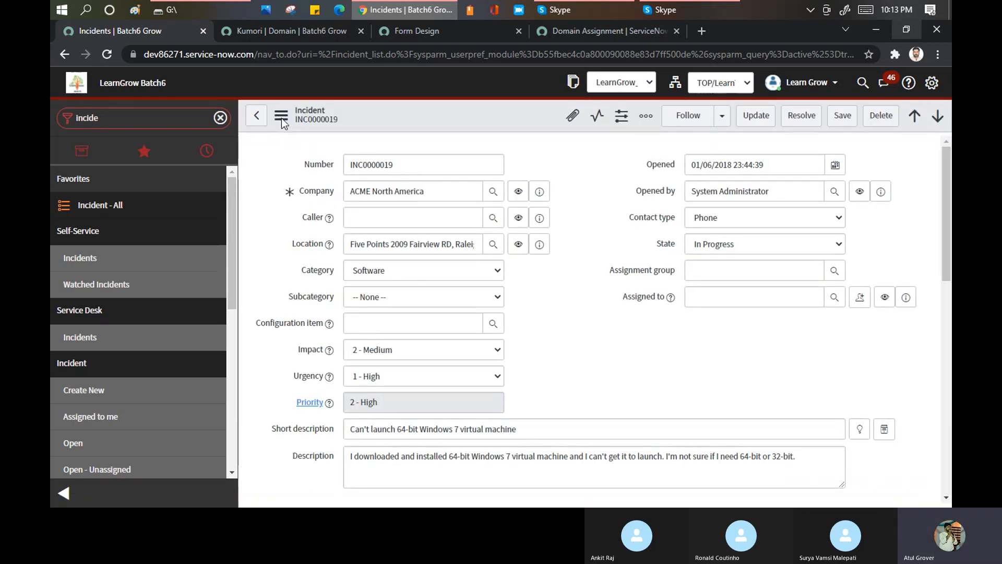
left_click(280, 118)
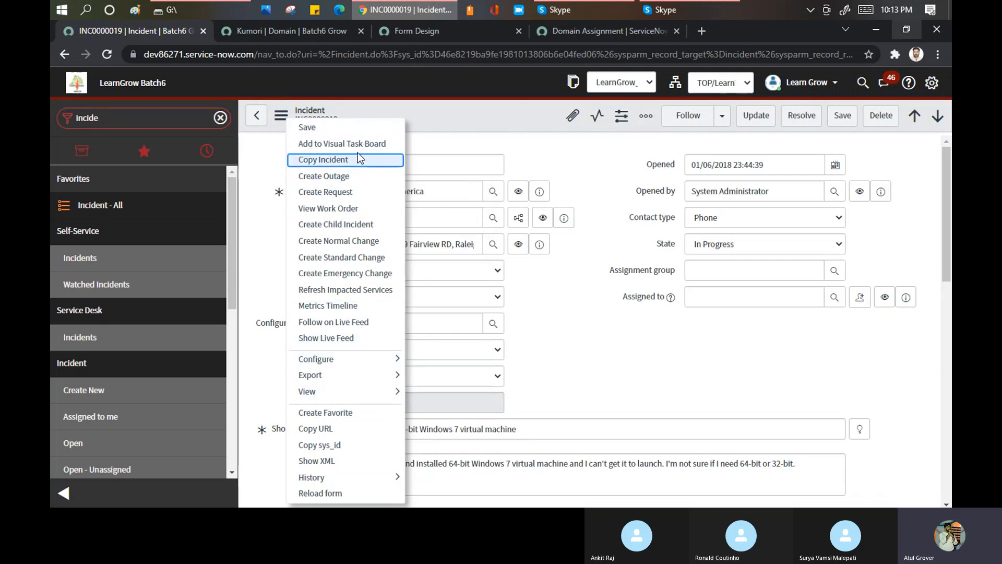
right_click(439, 108)
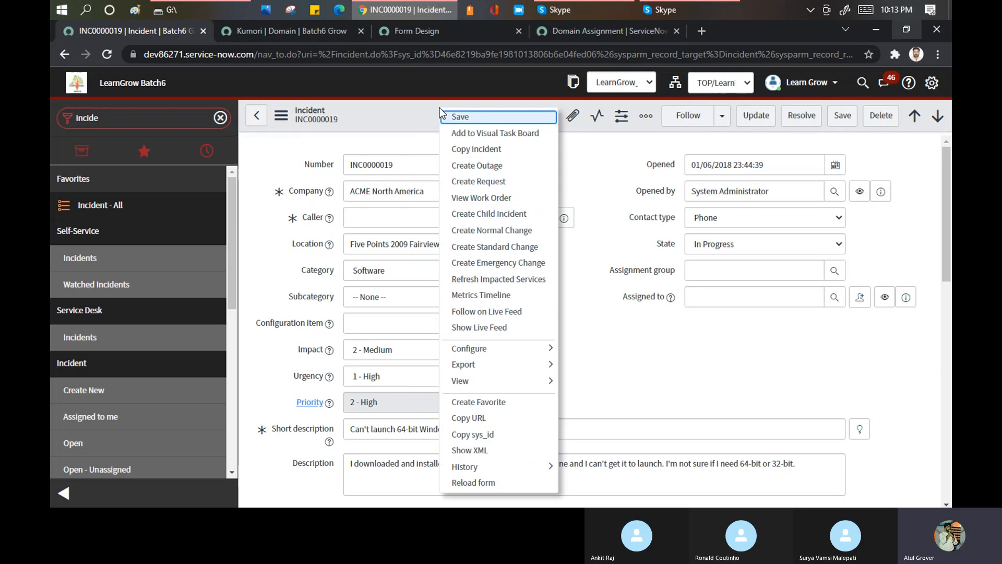
mouse_move(525, 357)
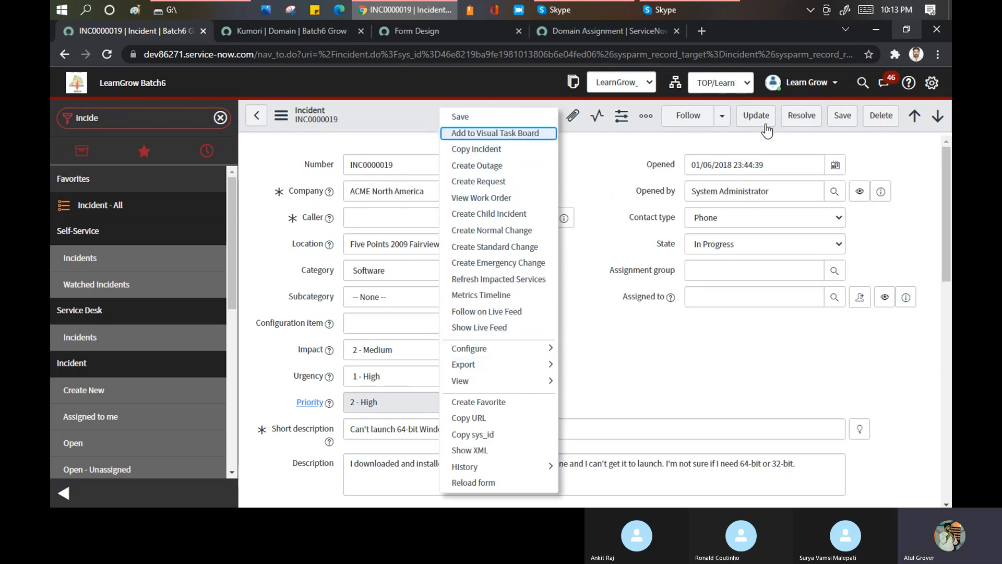
left_click(610, 163)
- Review the lower part of INC0000019, including the activities, form buttons and related links
scroll(609, 163, "down", 1)
scroll(609, 170, "down", 10)
scroll(494, 301, "up", 2)
scroll(418, 271, "down", 3)
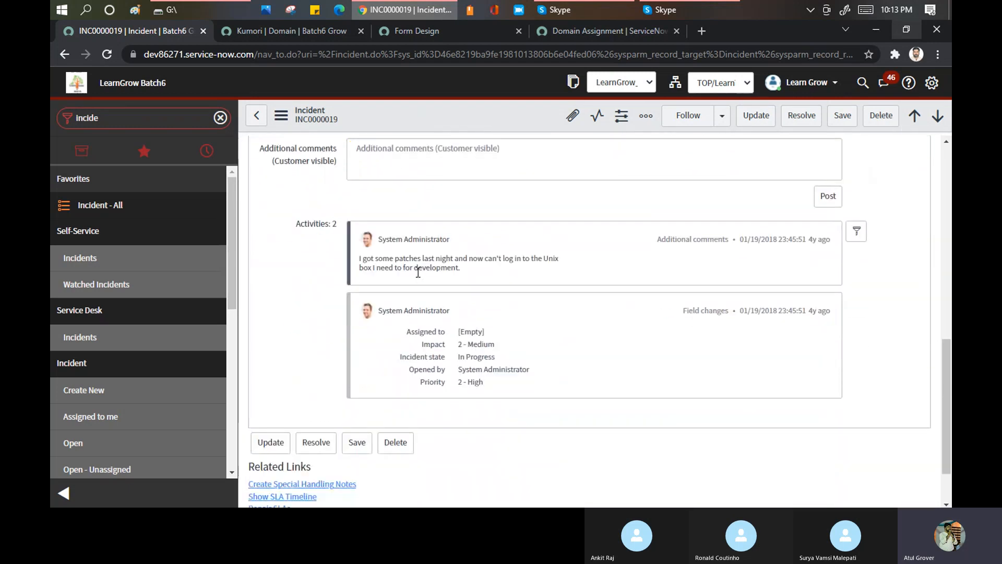
scroll(418, 272, "down", 2)
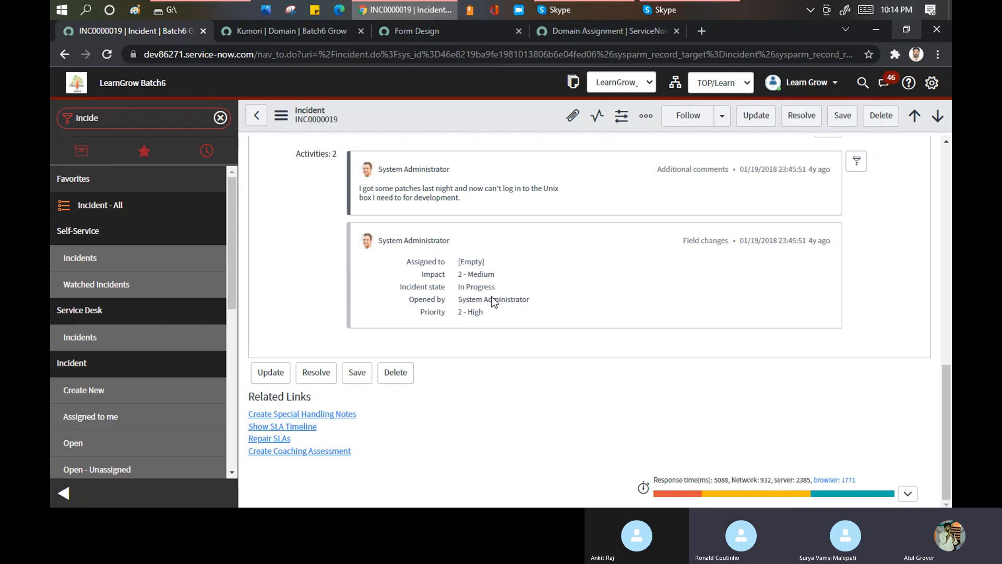
- Re-examine the context menu of INC0000019, including the Export options and the Save action
right_click(424, 124)
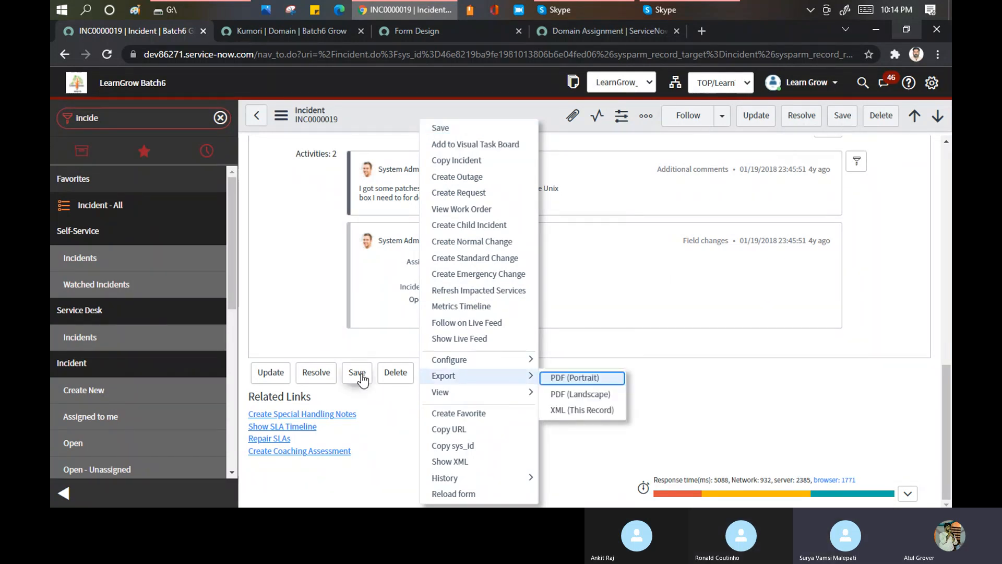
left_click(283, 124)
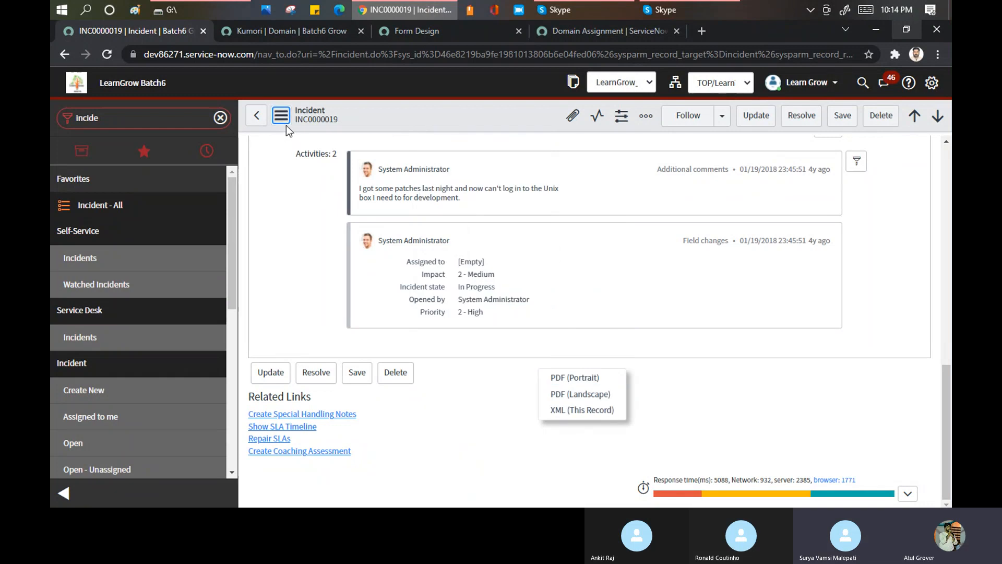
left_click(287, 123)
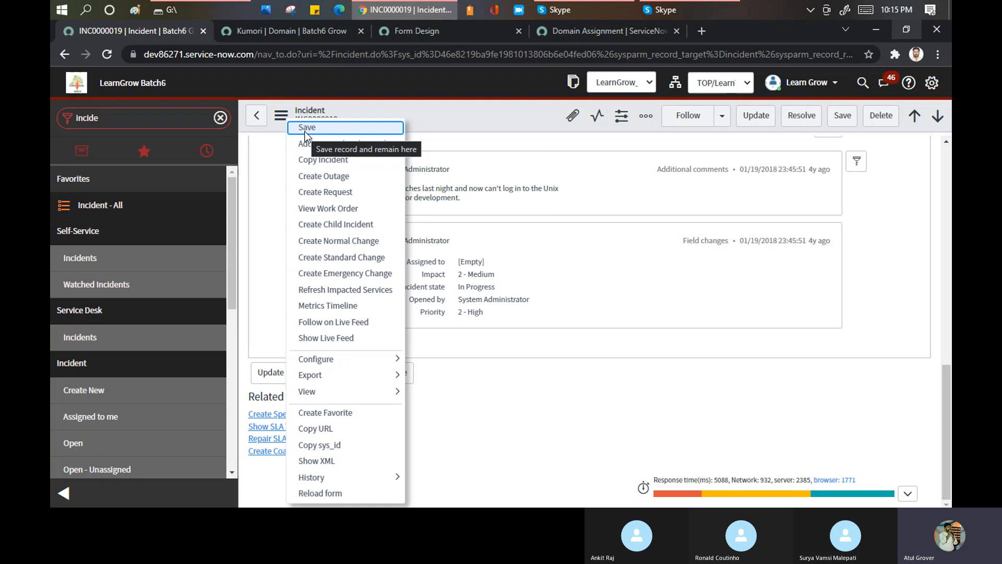
key("Escape")
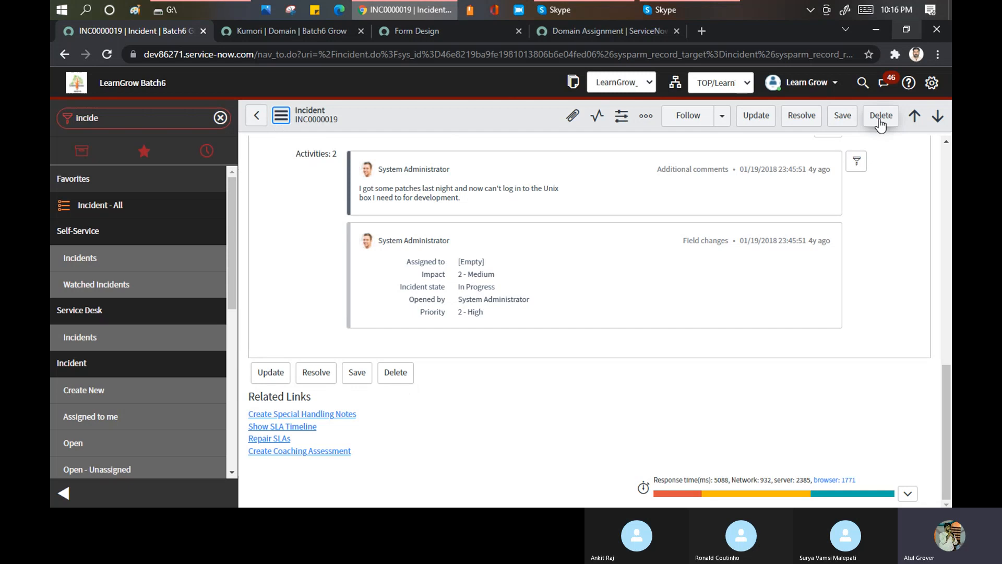
- Filter the navigator for "UI acti" and open the UI Actions module under System UI
left_click(170, 114)
type("UI")
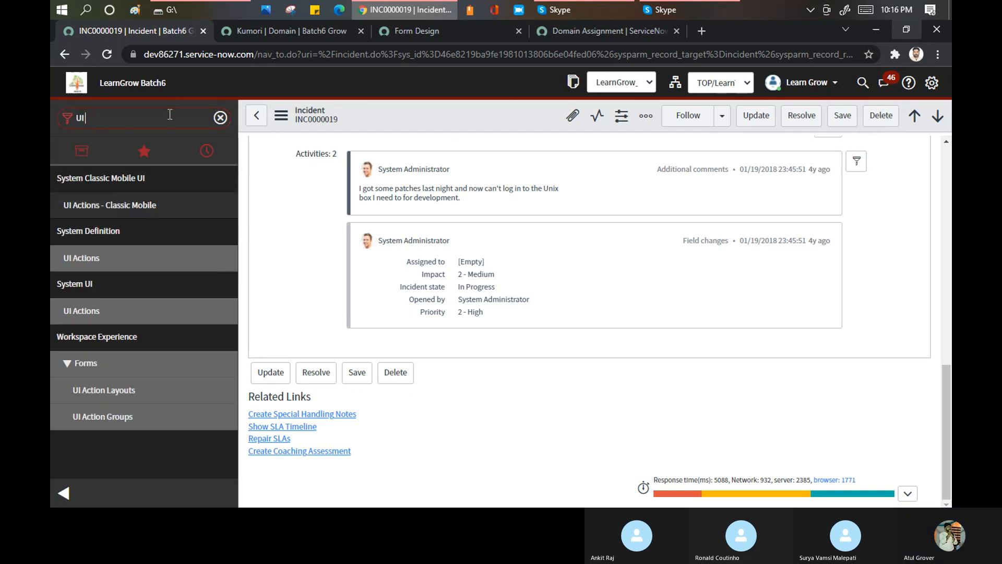
type(" ac")
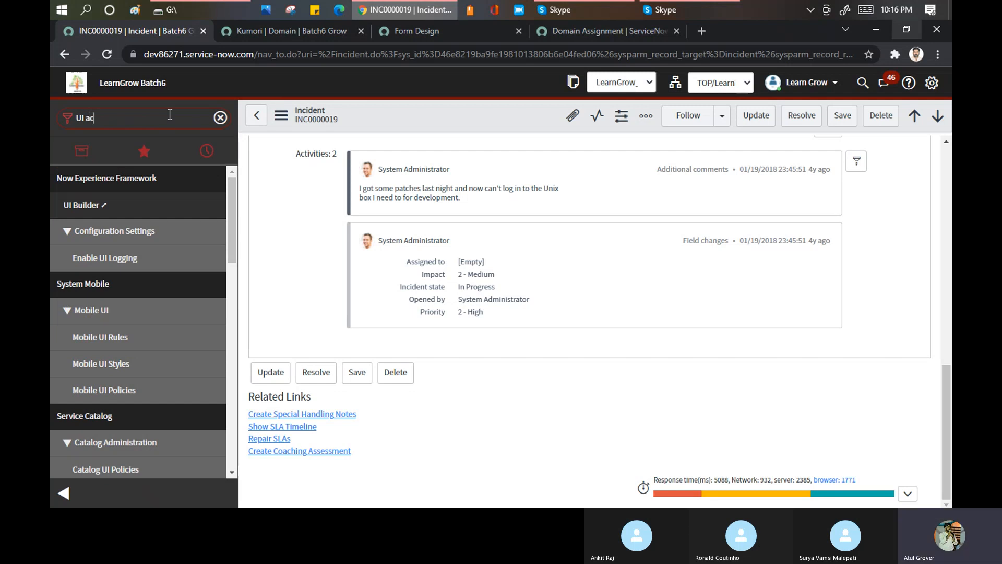
type("ti")
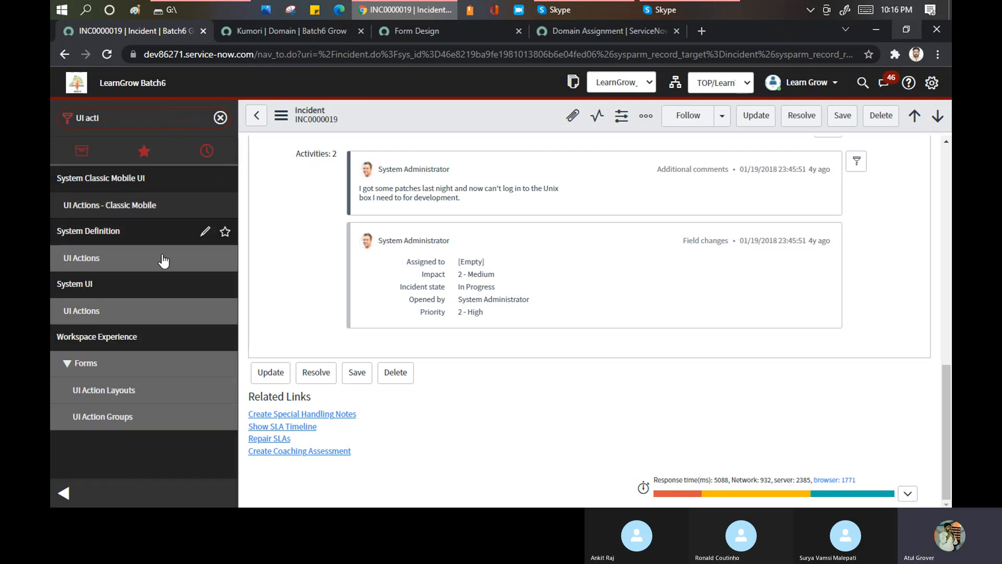
left_click(81, 311)
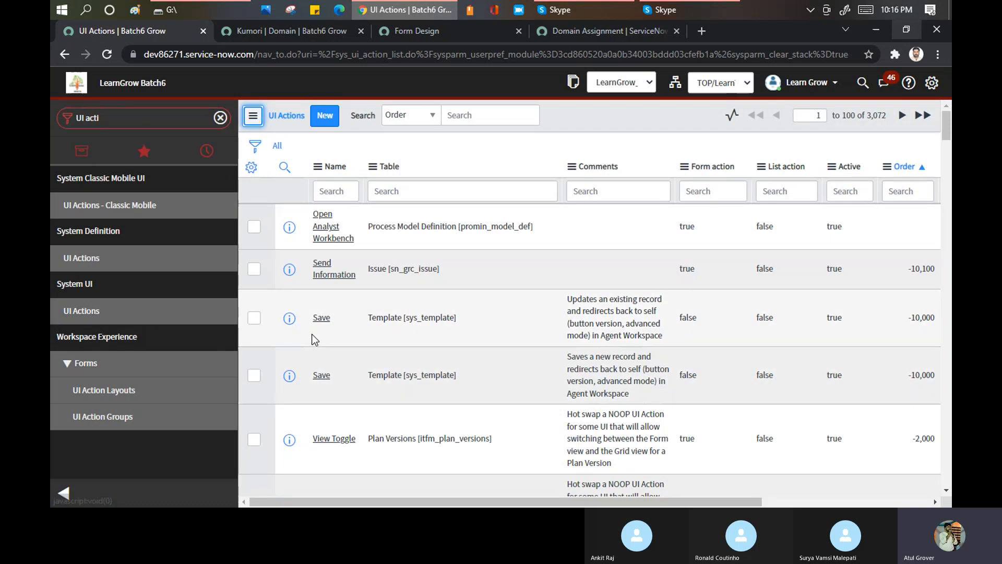
- Try to narrow the UI Actions list to records whose name matches Save
right_click(317, 321)
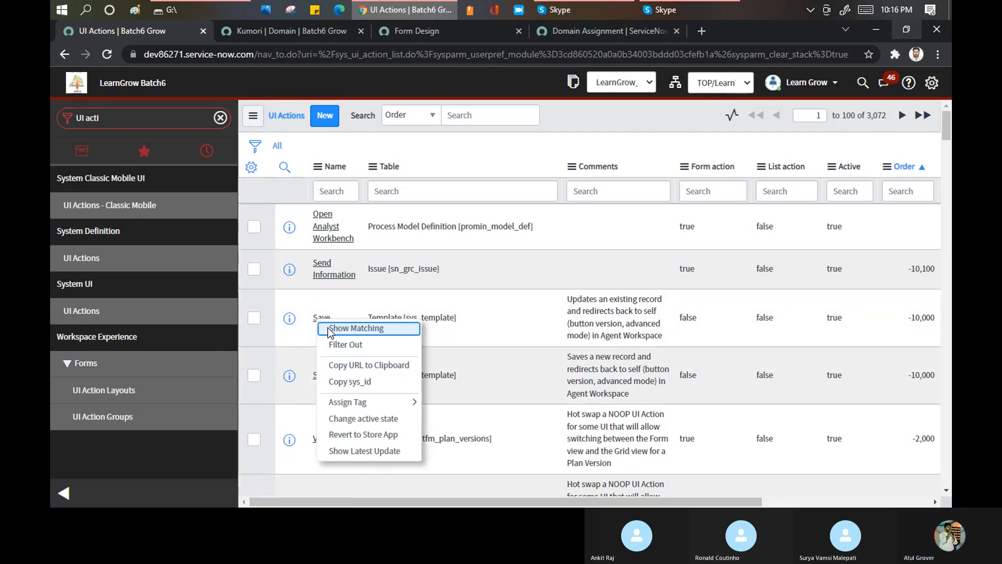
left_click(328, 327)
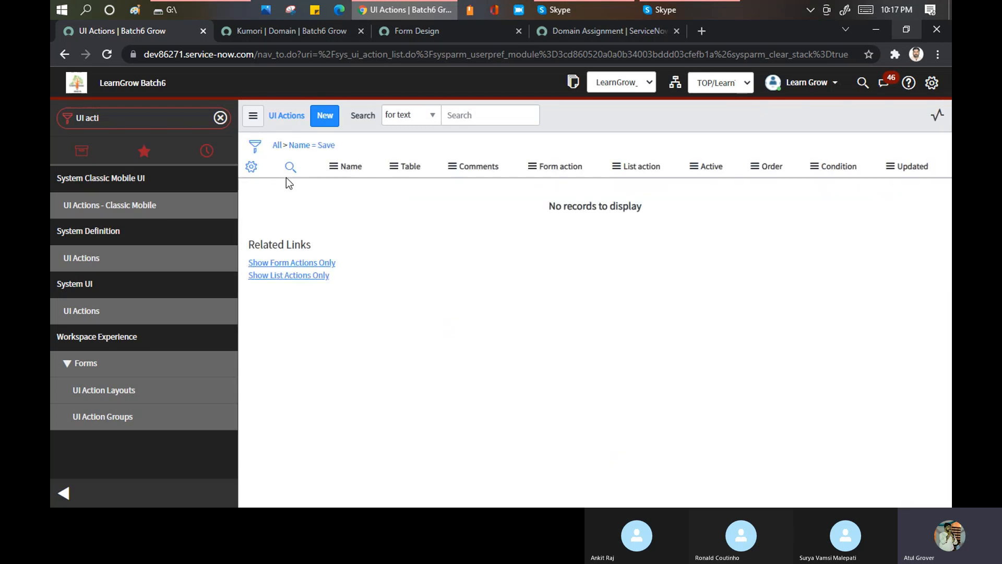
left_click(284, 151)
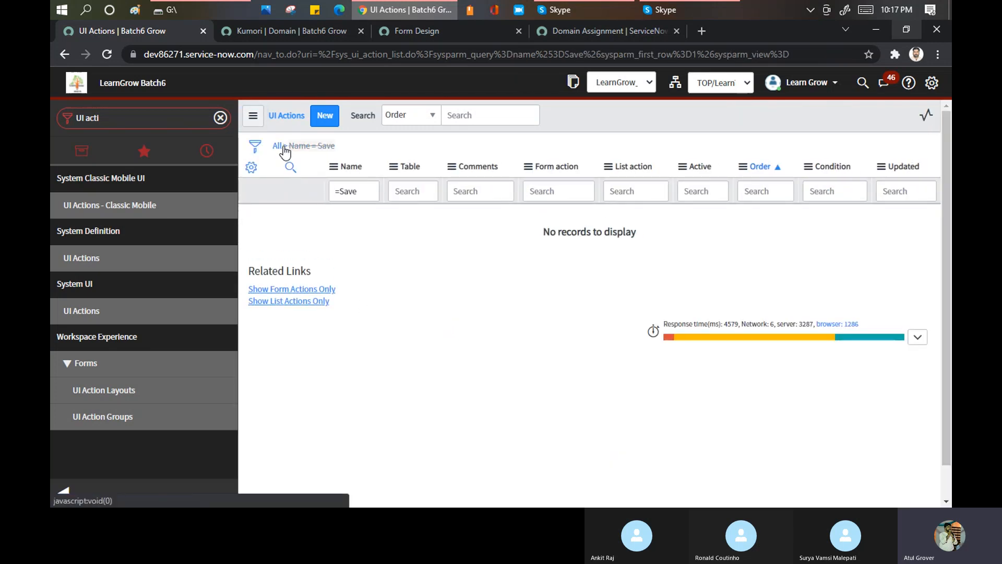
left_click(731, 82)
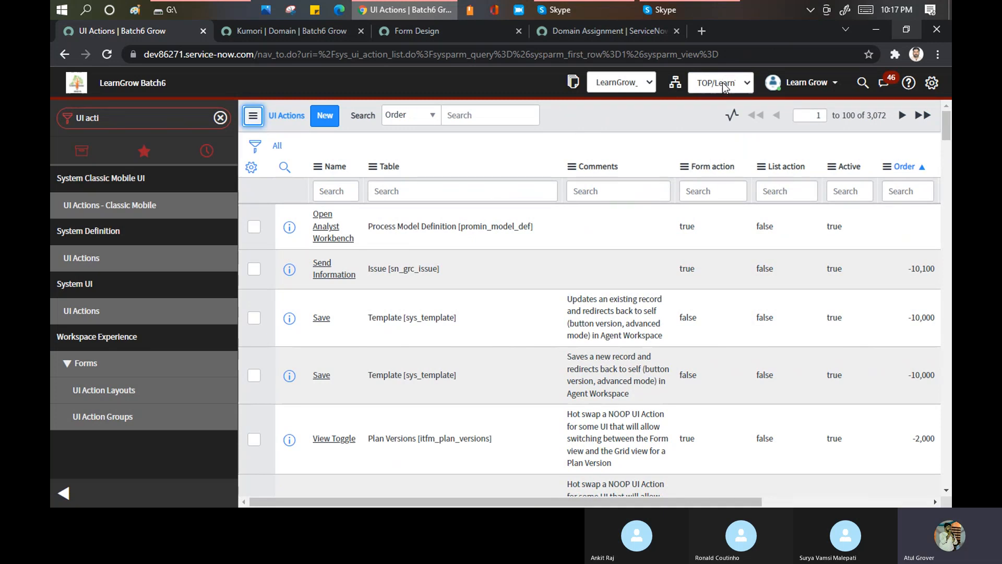
right_click(332, 322)
key("Escape")
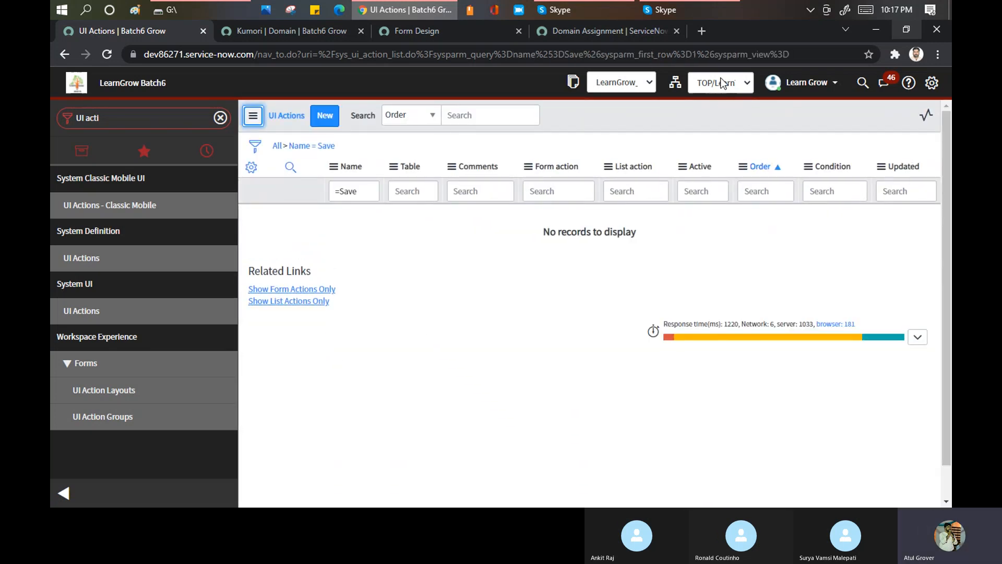
- Switch the session domain from TOP/LearnTogether to global and remove the name filter from the UI Actions list
left_click(702, 85)
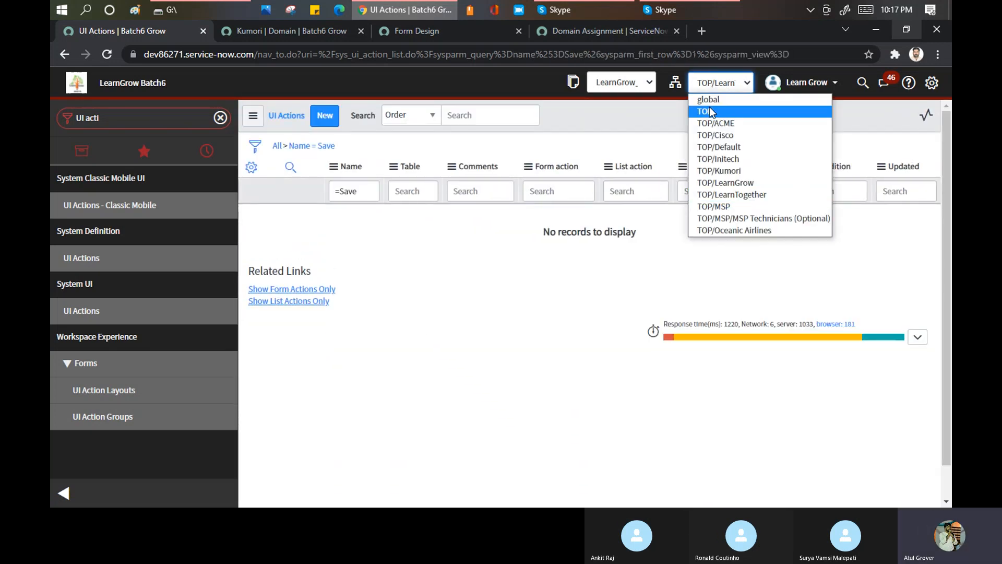
left_click(710, 111)
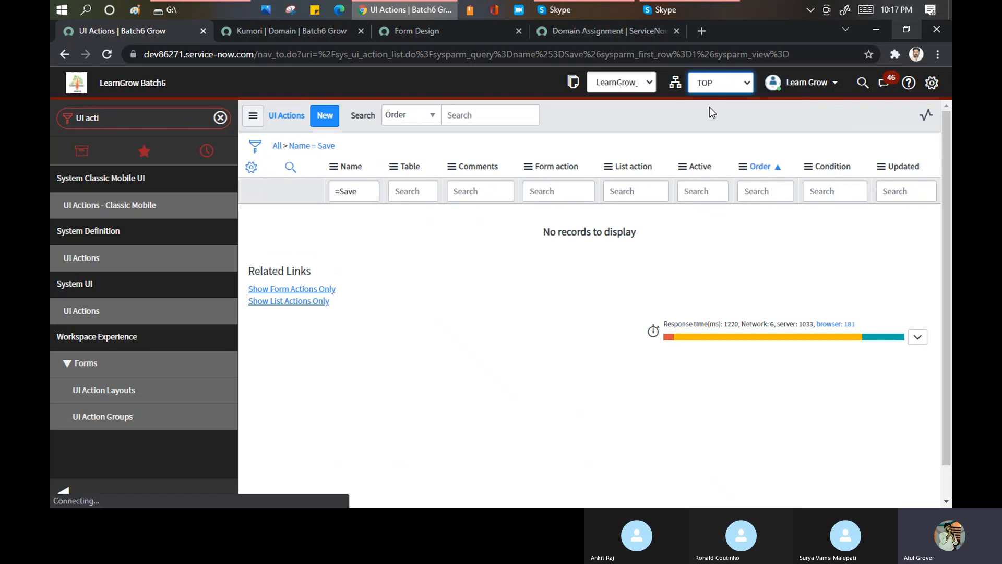
left_click(719, 87)
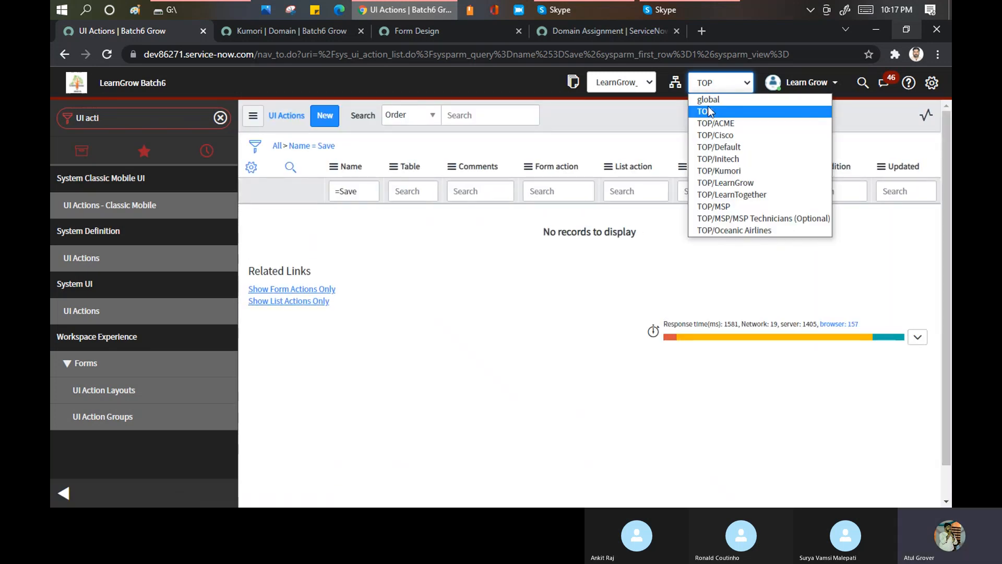
left_click(710, 101)
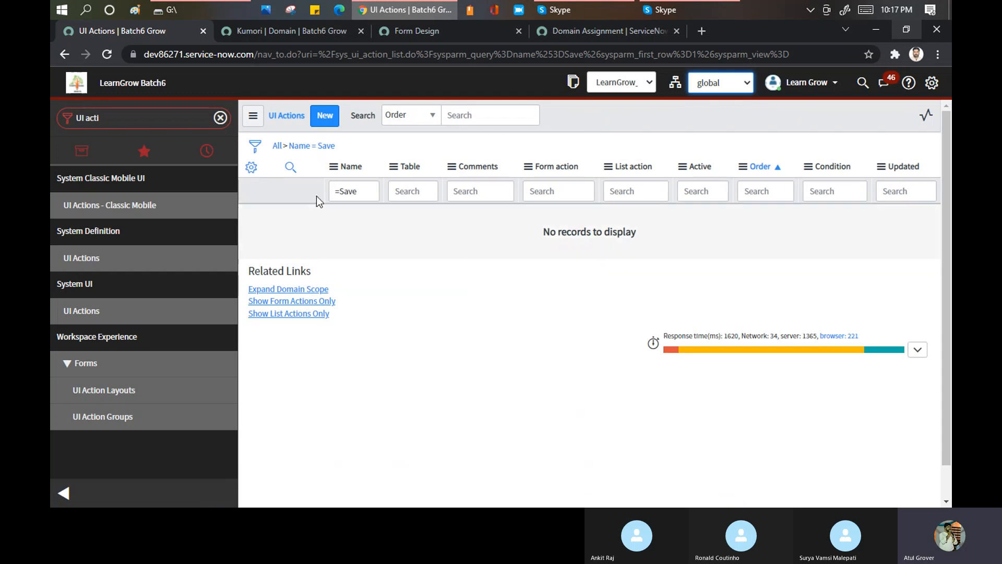
left_click(287, 147)
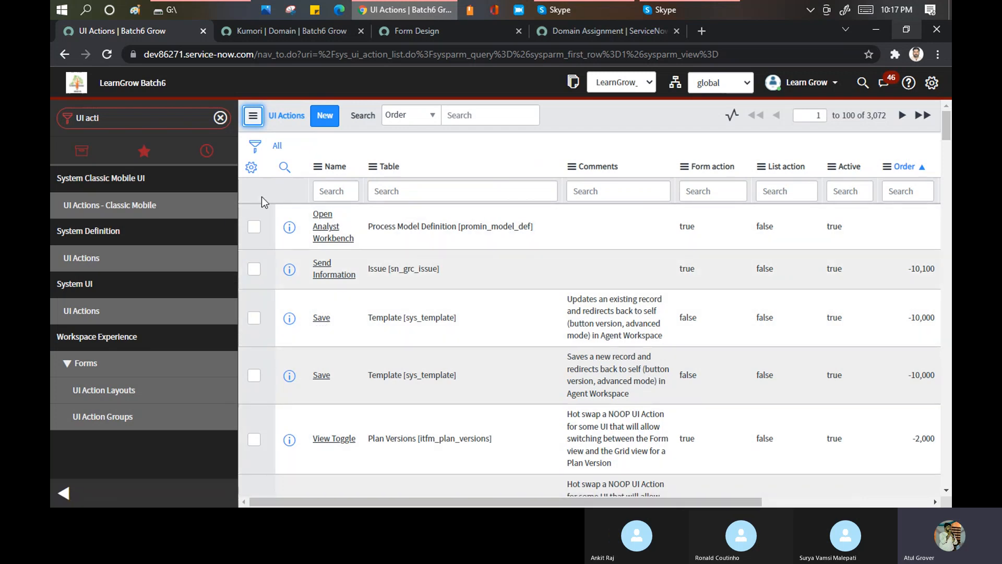
- Start a new UI action record and name it Keep Learning
left_click(325, 127)
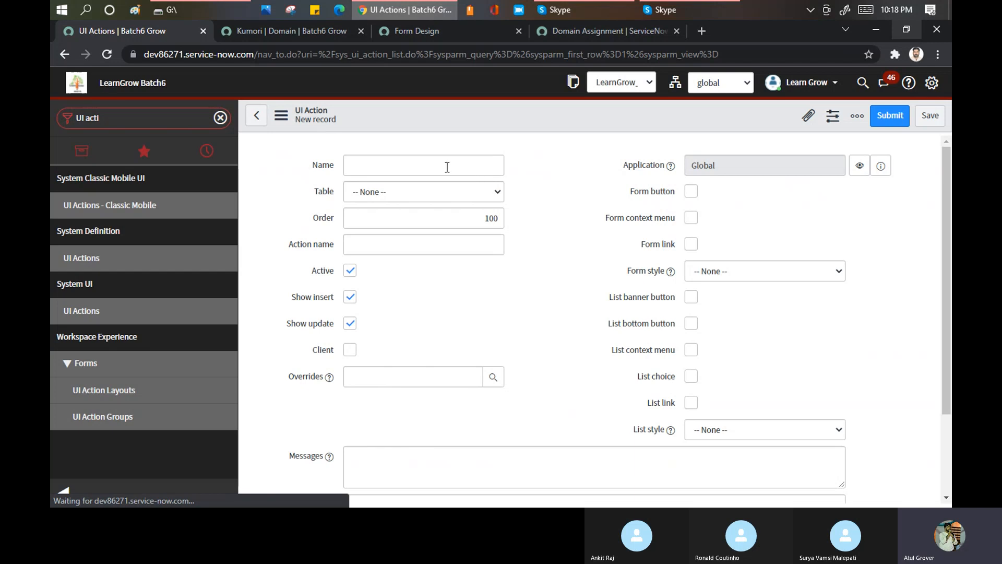
left_click(395, 164)
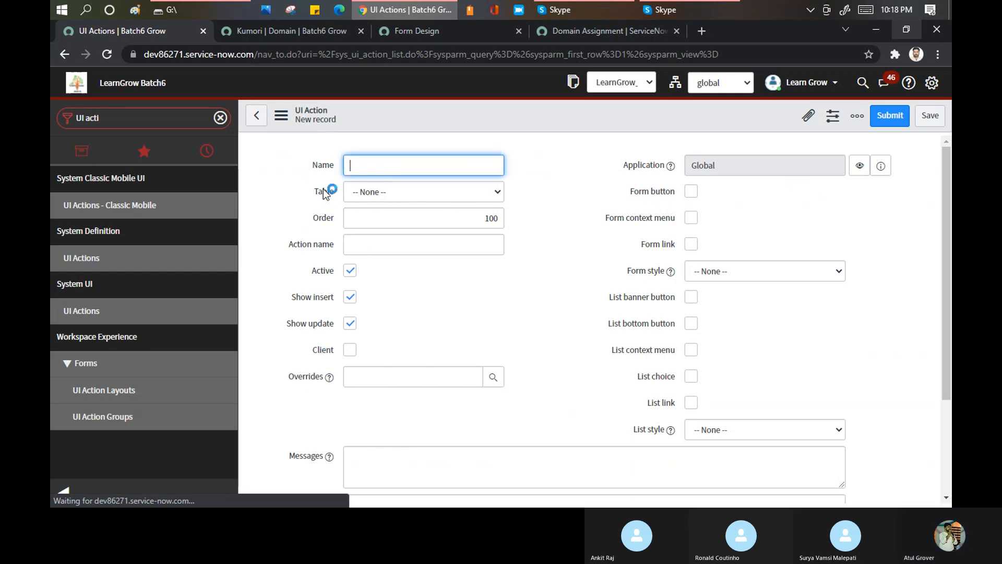
type("Demo")
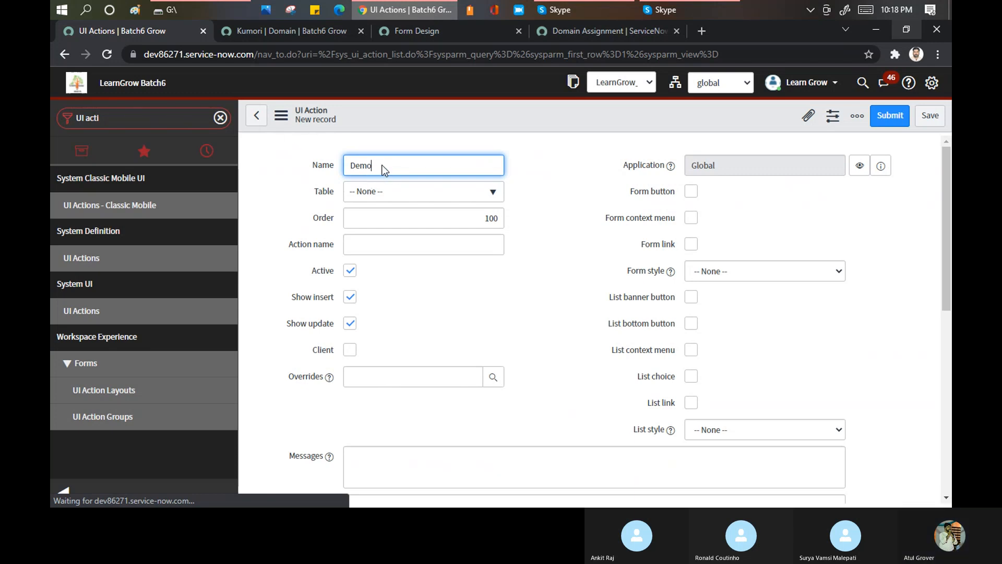
type("K")
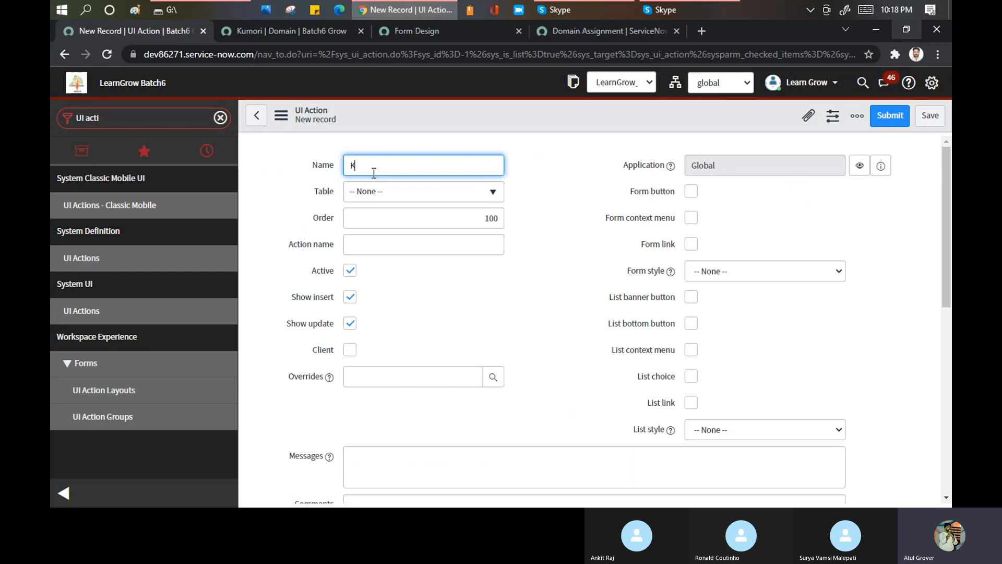
type("eep Learning")
- Search the tables for change_request and set the UI action's table to Request Change [project_change_request]
left_click(400, 197)
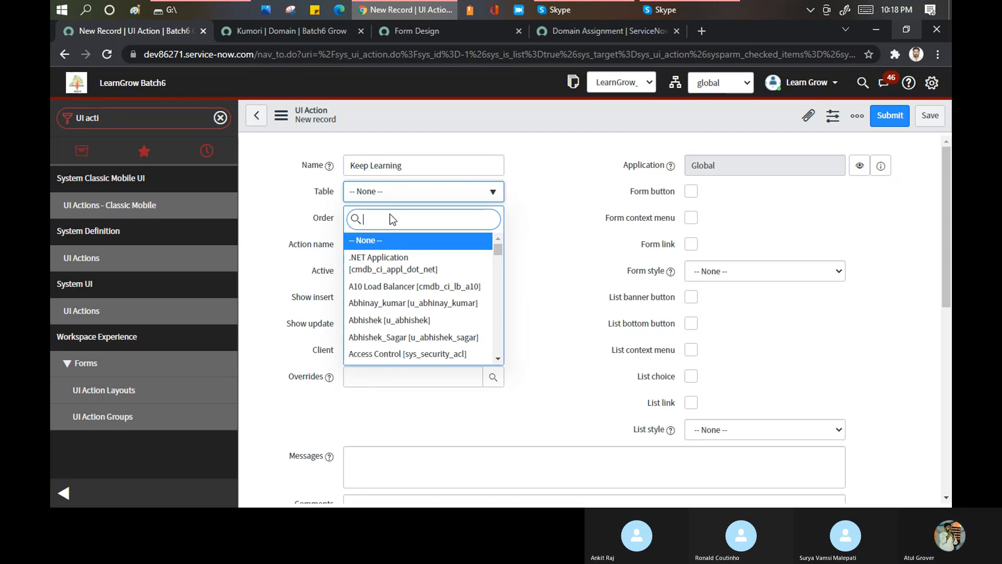
type("change")
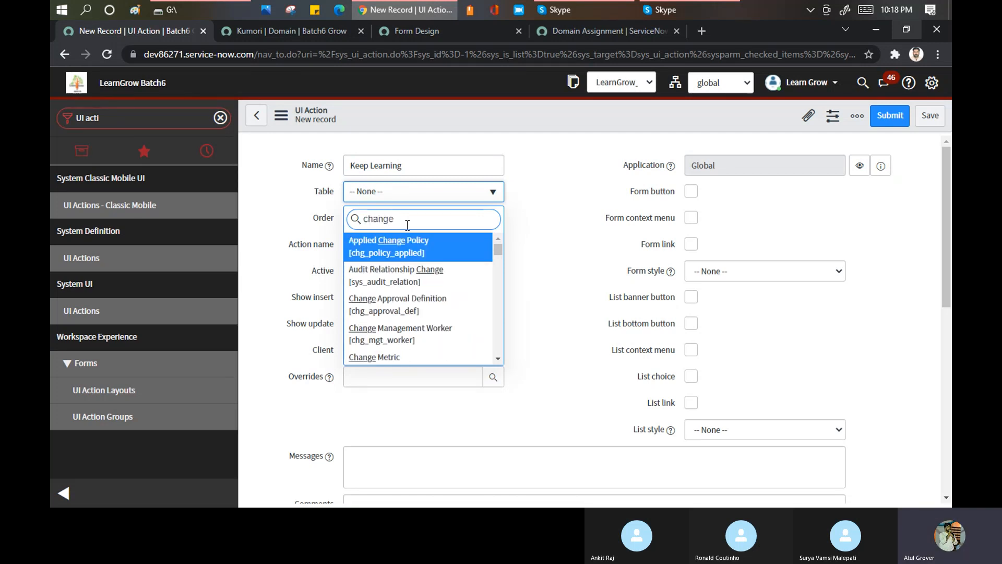
type("_r")
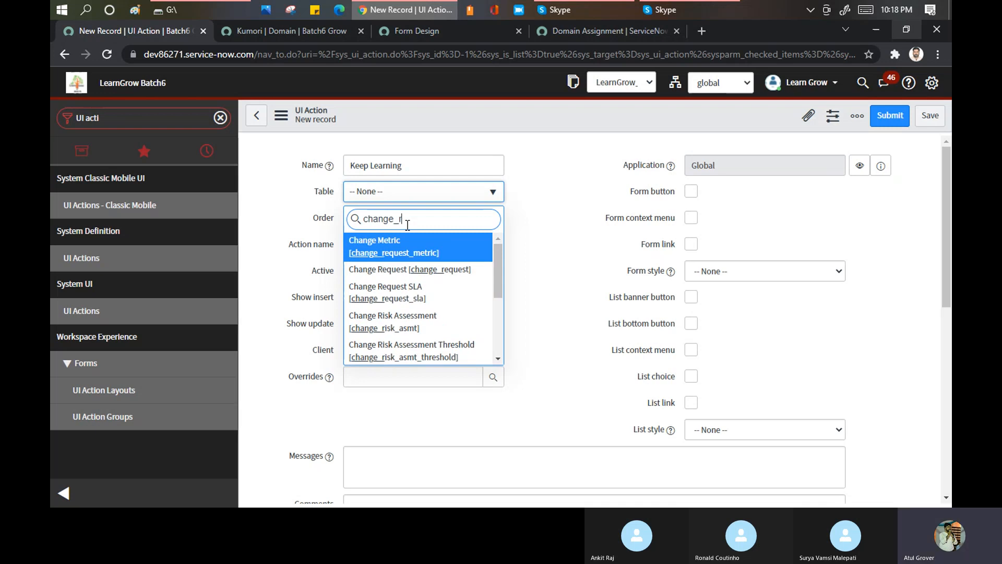
type("equest")
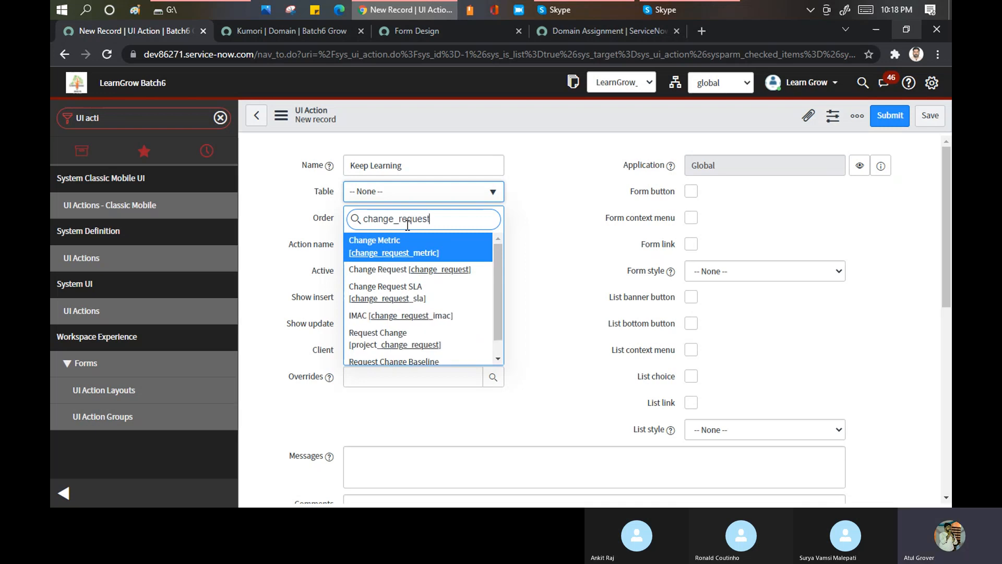
left_click(388, 344)
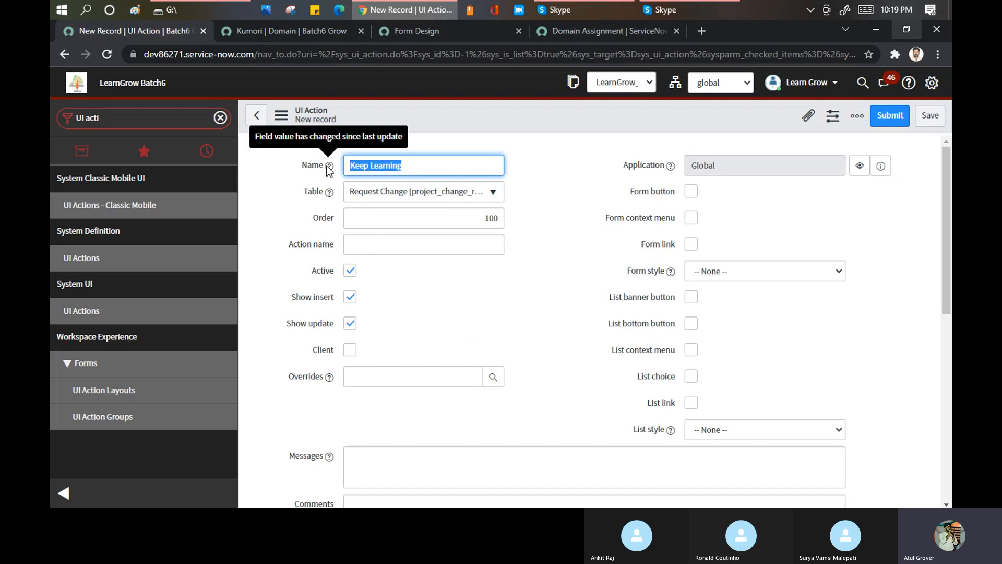
- Enter Keep Learning as the action name and set the UI action's table to Change Request [change_request]
left_click(378, 238)
type("Keep Learning")
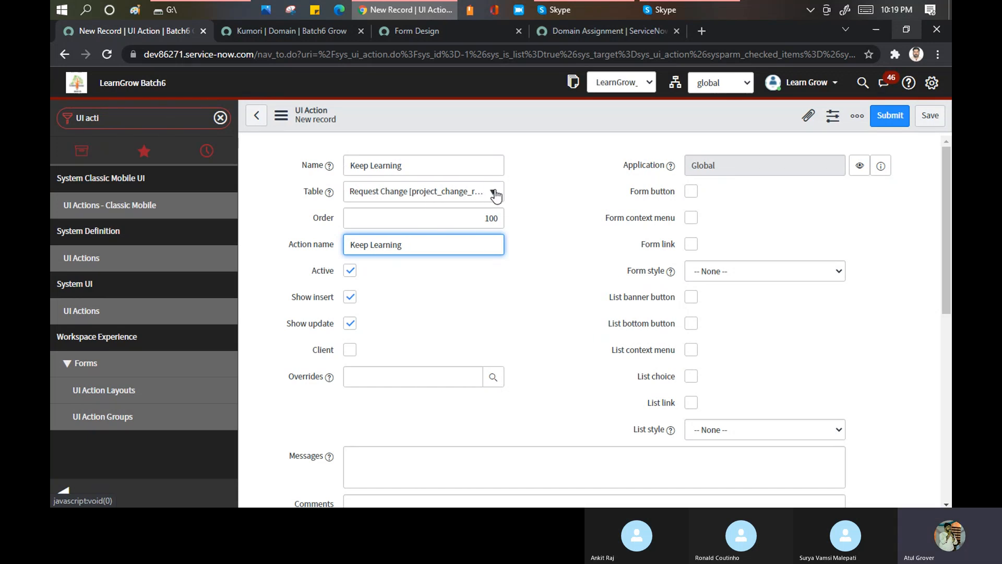
left_click(435, 194)
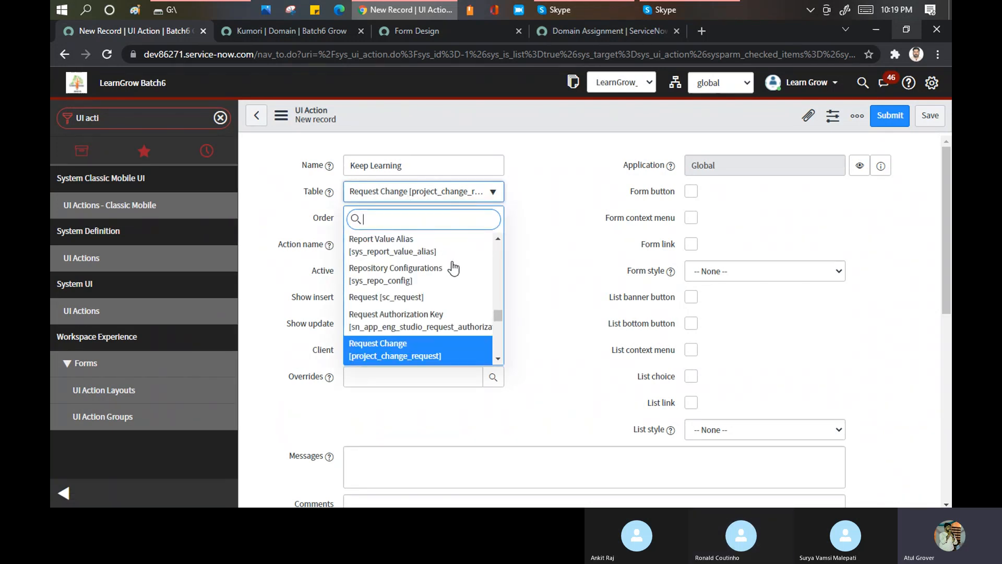
scroll(449, 279, "down", 1)
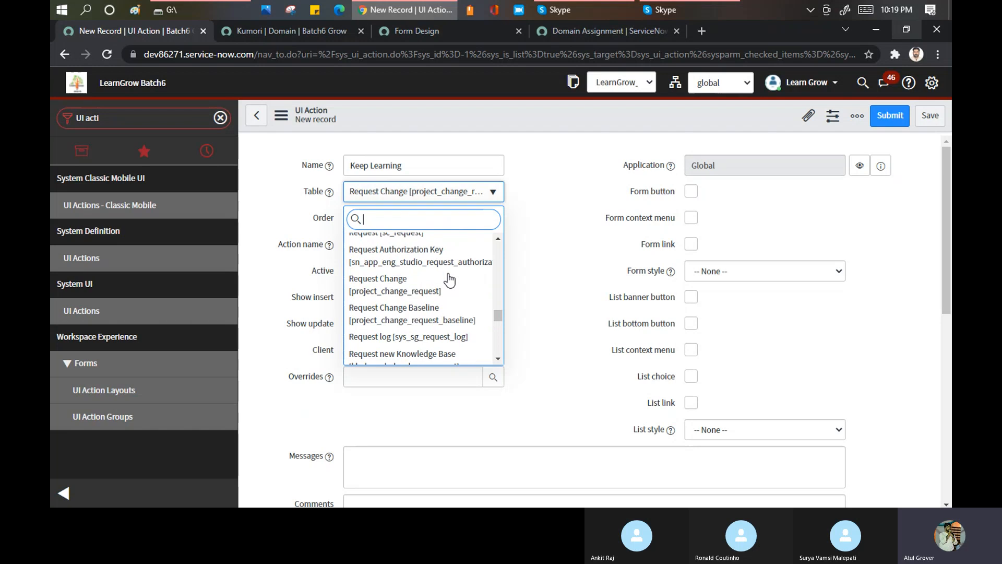
scroll(449, 279, "down", 2)
scroll(432, 276, "up", 1)
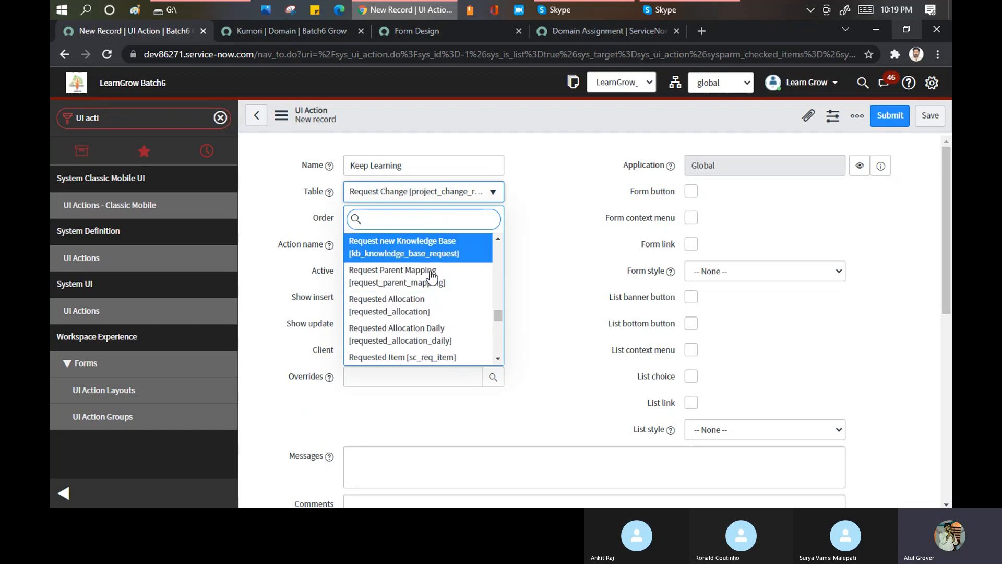
scroll(444, 275, "down", 3)
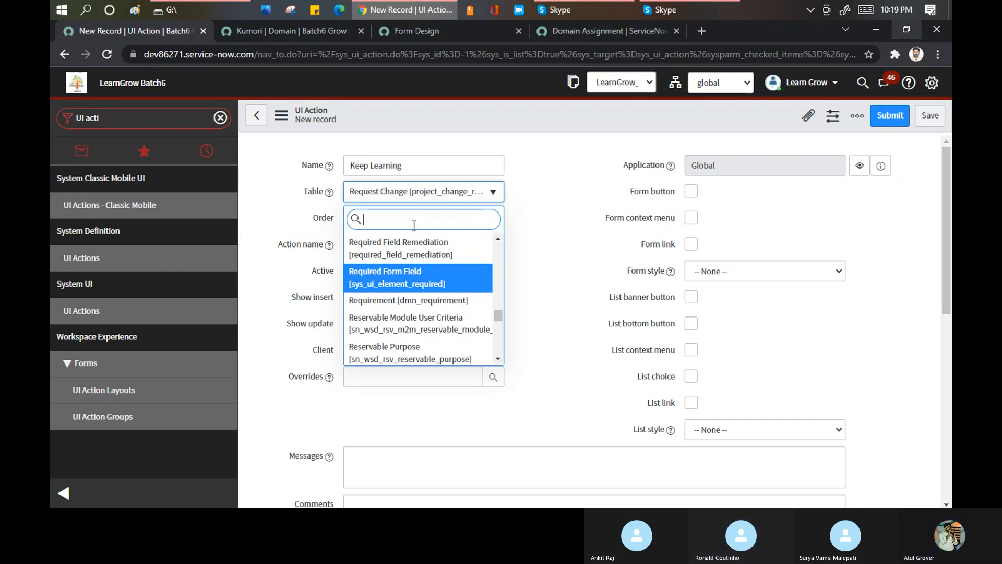
type("change_request")
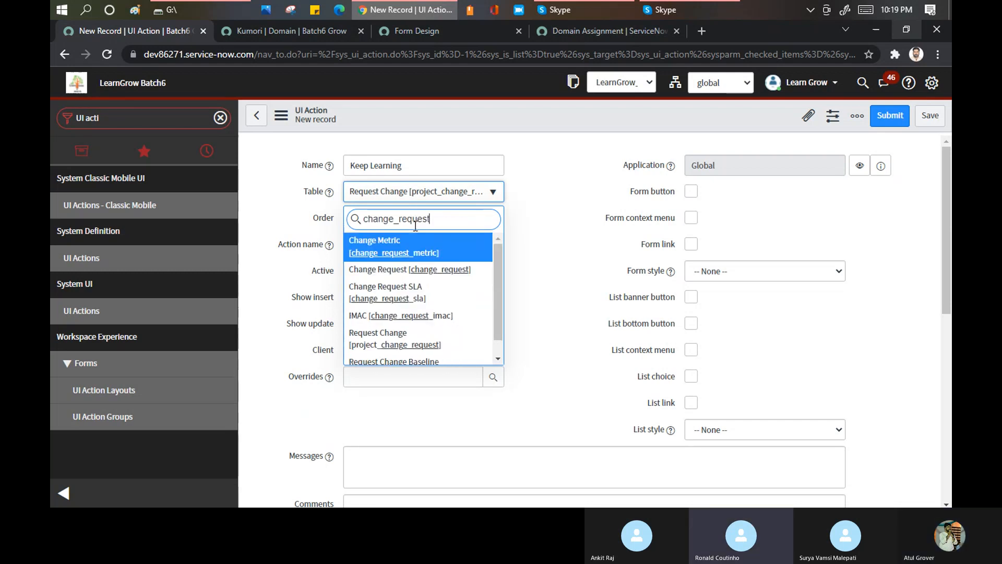
left_click(431, 271)
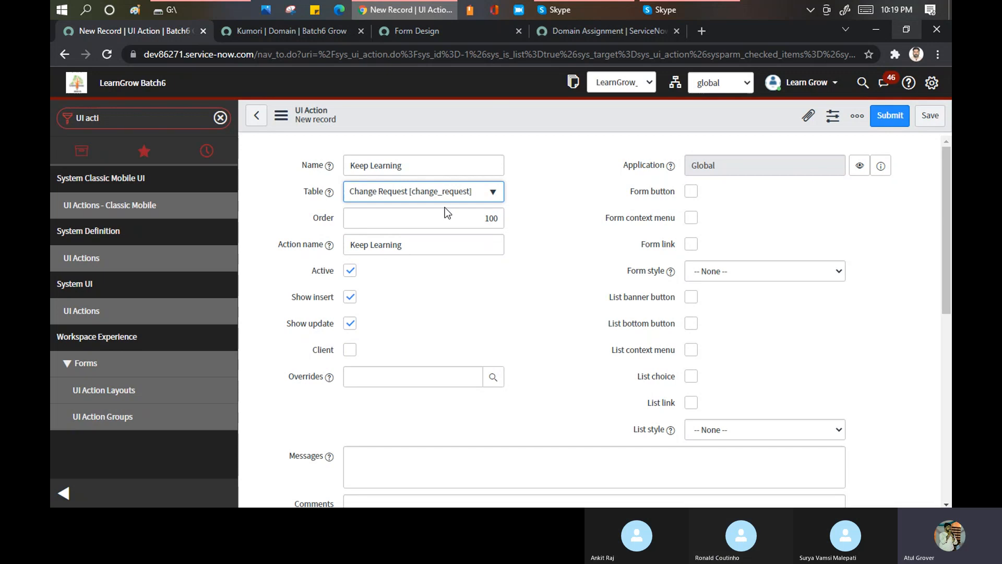
- Save the new Keep Learning UI action and stay on its record
left_click(431, 244)
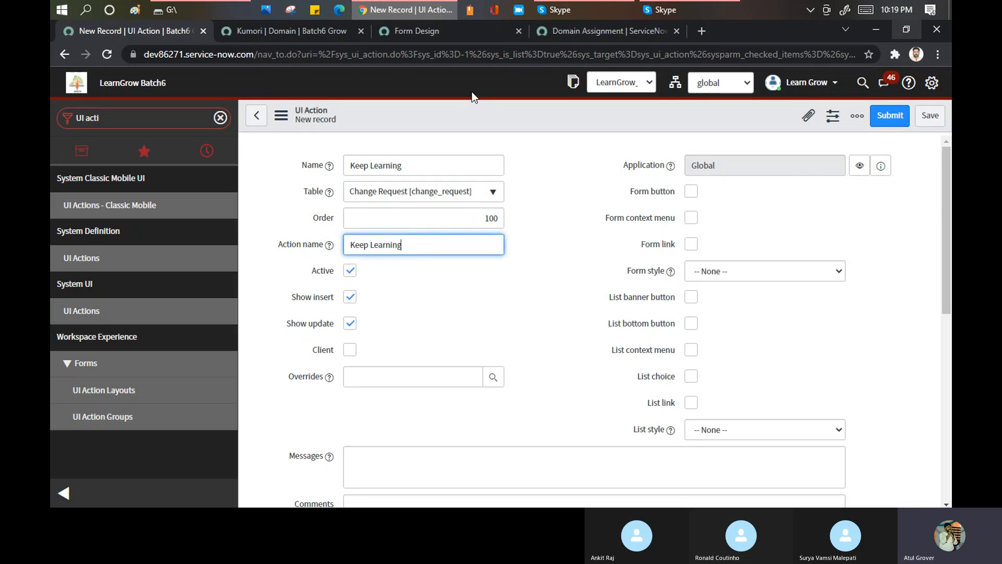
right_click(457, 114)
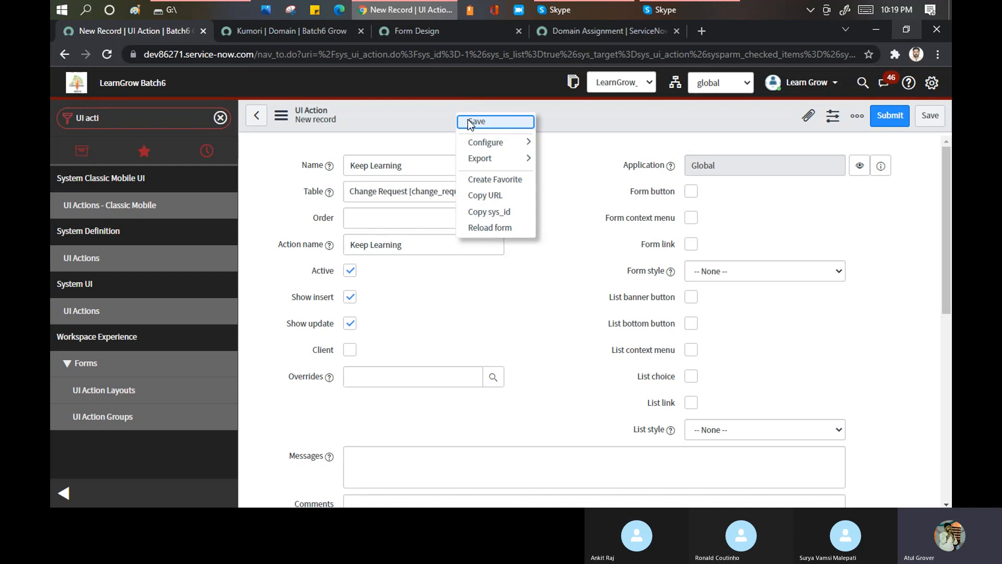
left_click(470, 122)
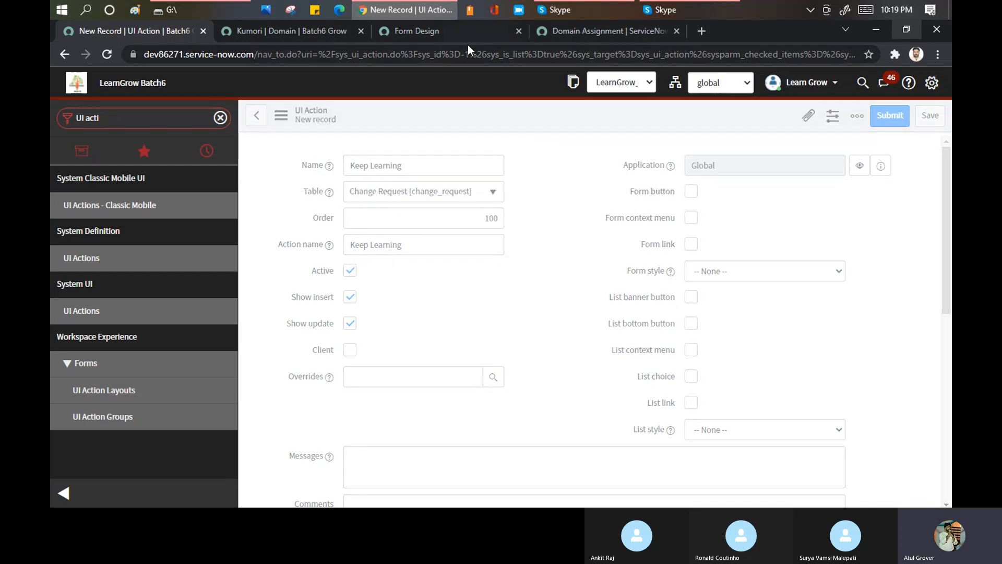
- Switch to the Form Design browser tab and open the change_request_list.do page of the same instance in it
left_click(447, 32)
left_click(458, 56)
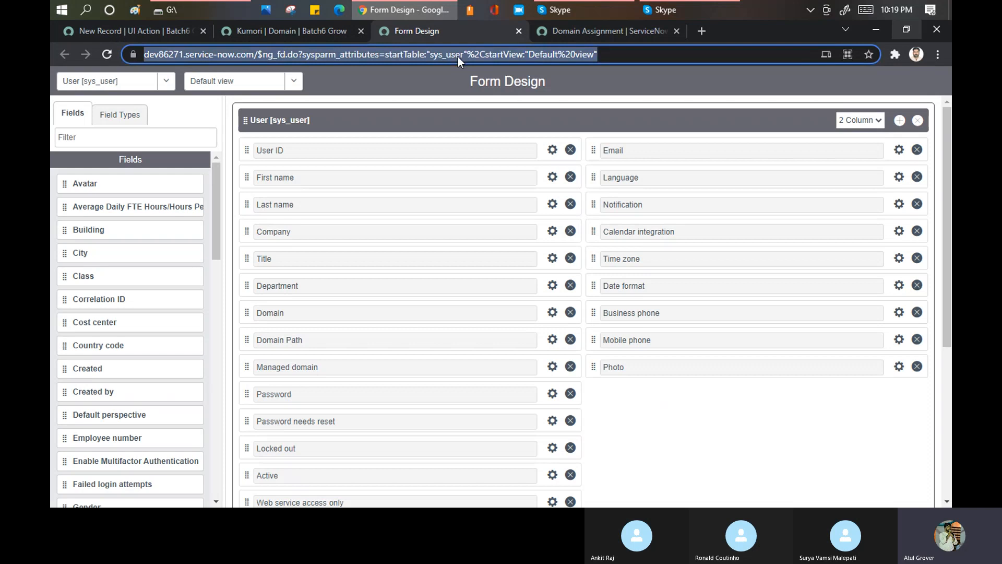
left_click(276, 56)
left_click_drag(289, 55, 810, 76)
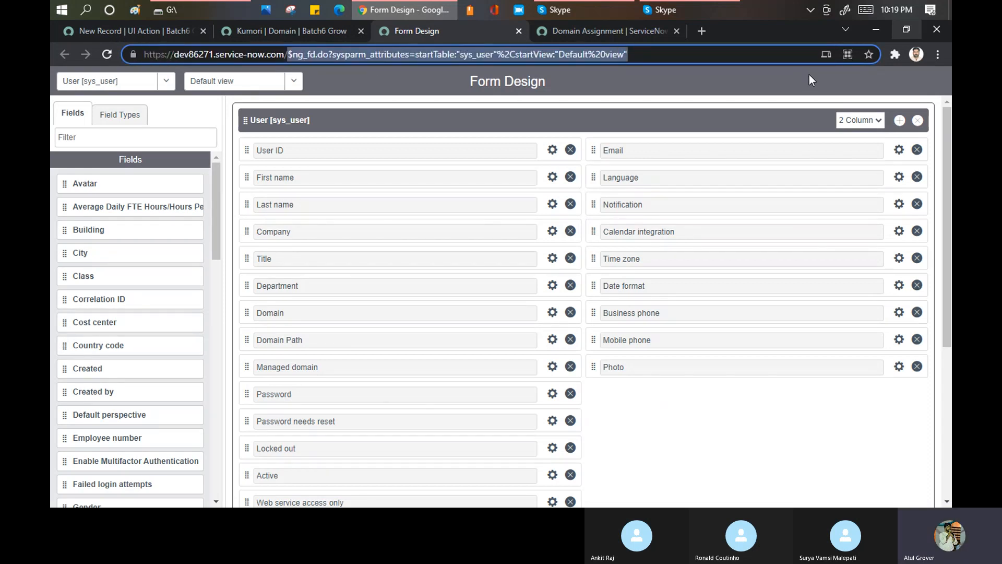
type("cha")
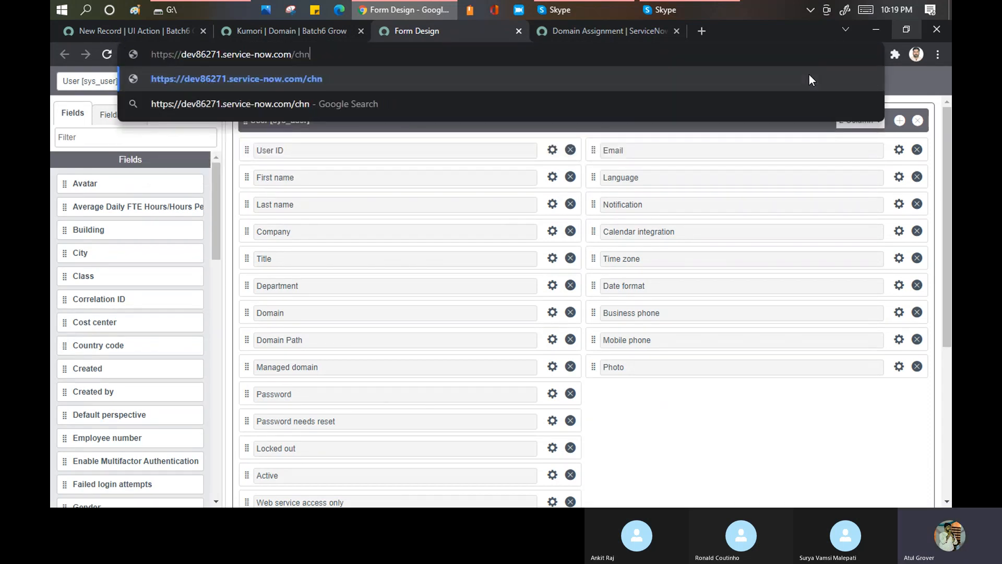
key("End")
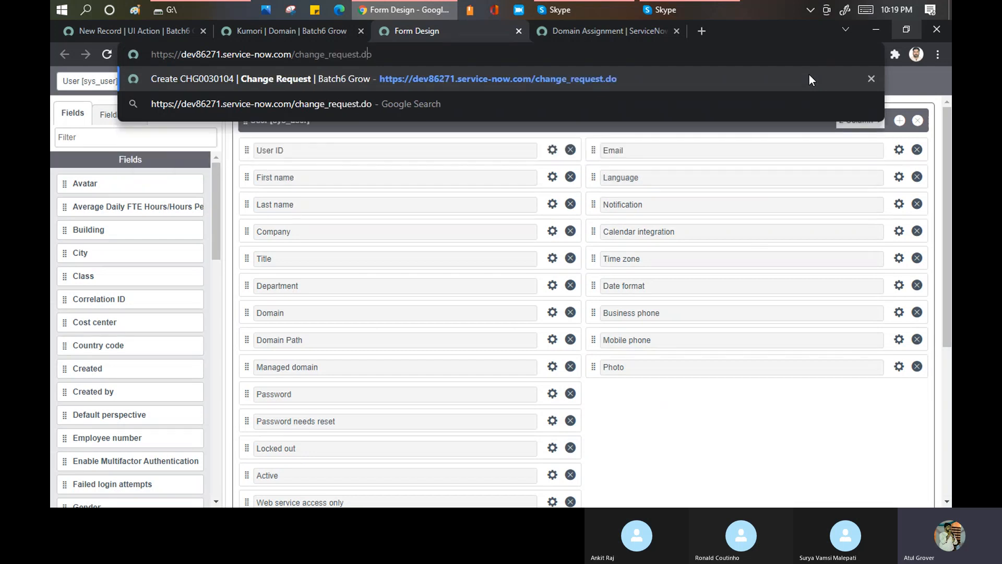
type("_")
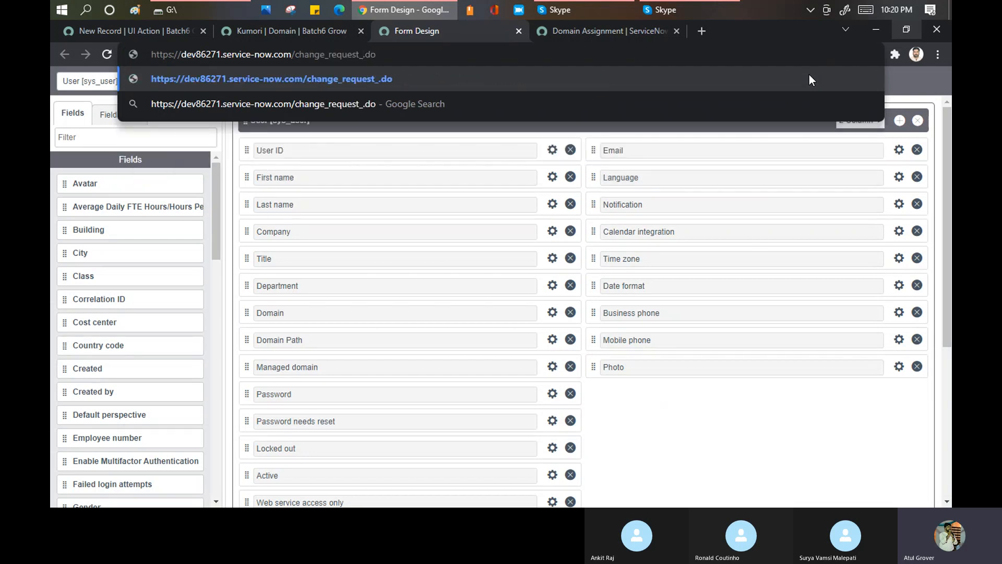
type("list")
key("Return")
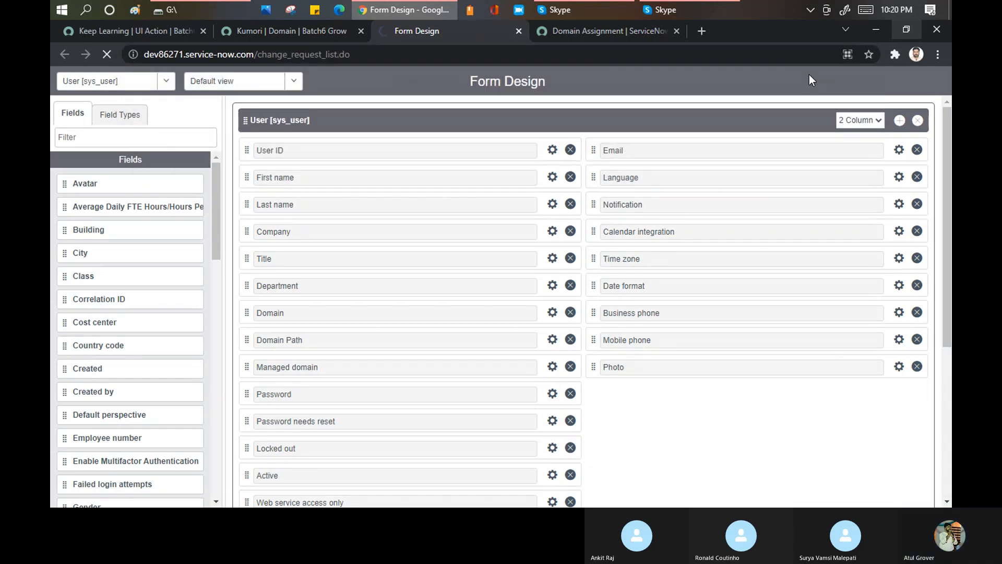
- Close the Domain Assignment and Kumori domain browser tabs, and open change request CHG0000001 from the list
left_click(676, 31)
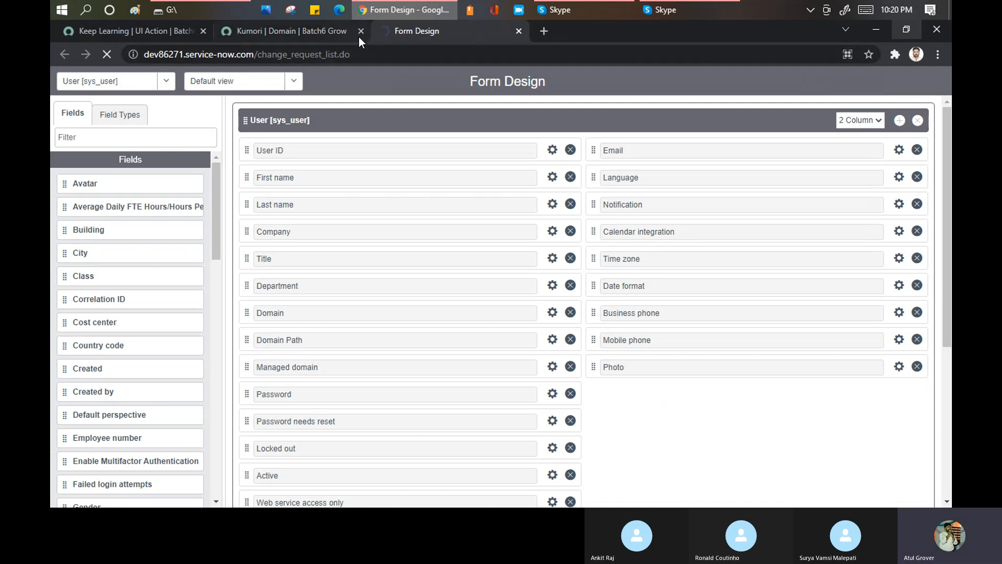
left_click(360, 32)
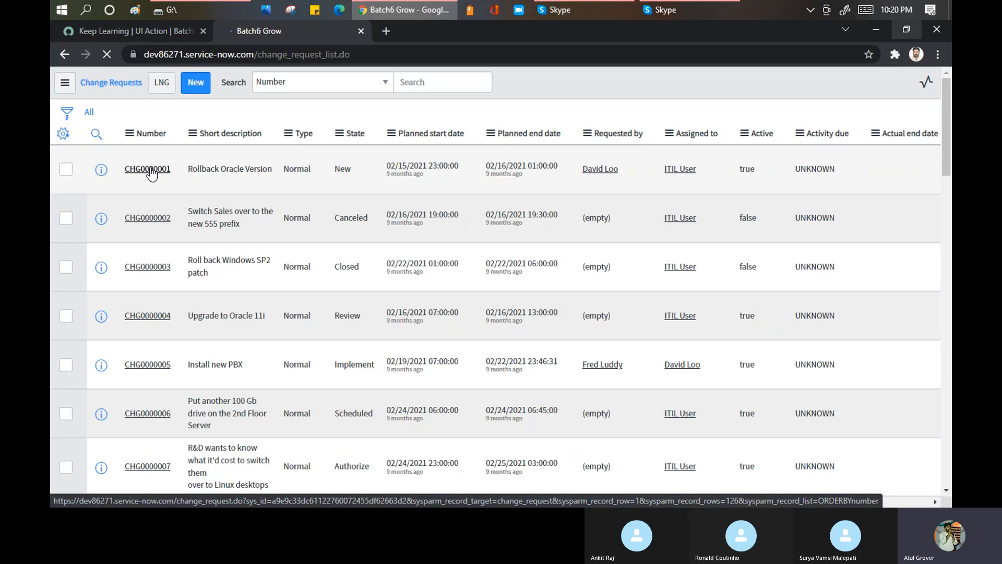
left_click(151, 172)
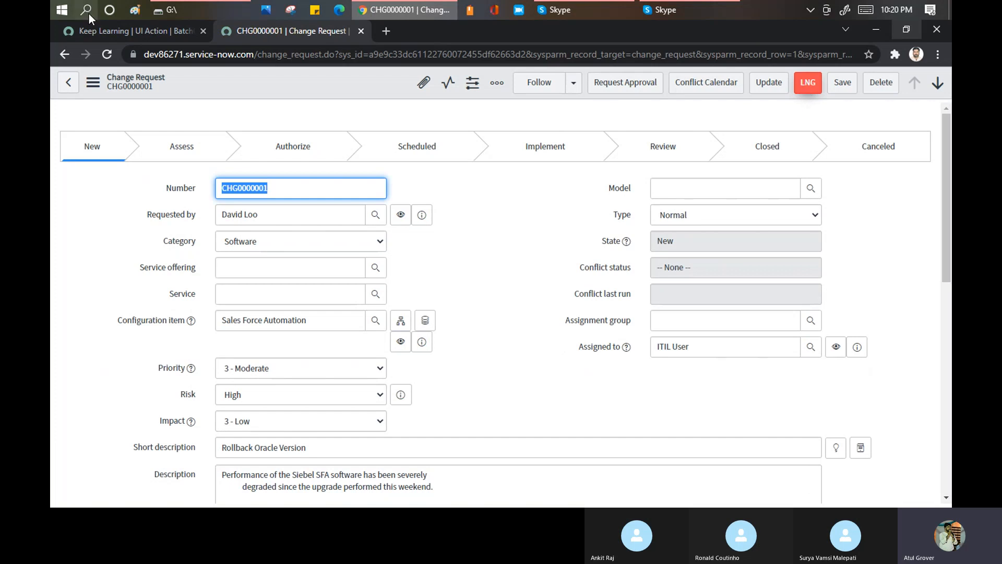
- Return to the Keep Learning UI action, try to shorten its name and action name to Learning, and save the record
left_click(133, 33)
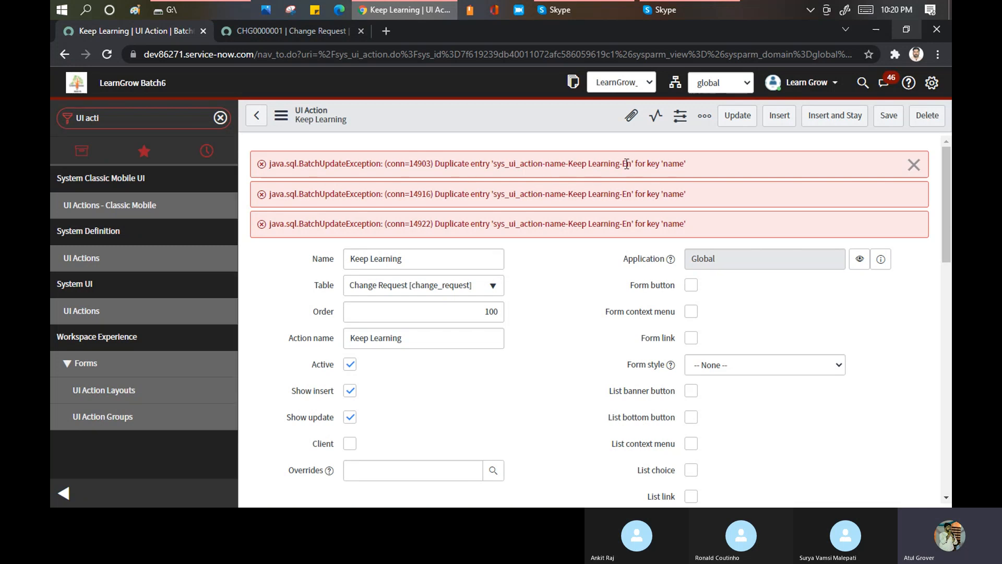
left_click_drag(559, 163, 686, 164)
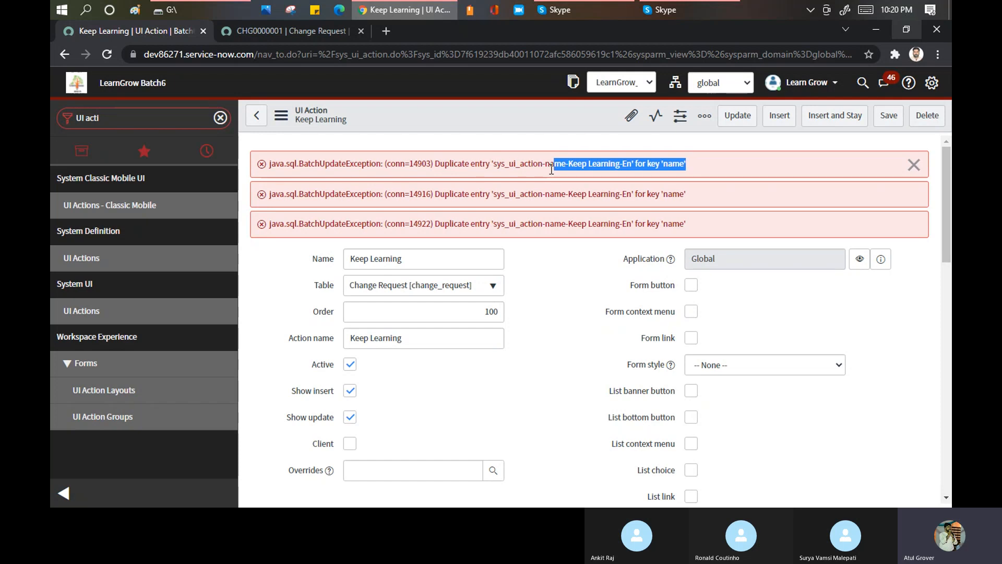
left_click(429, 338)
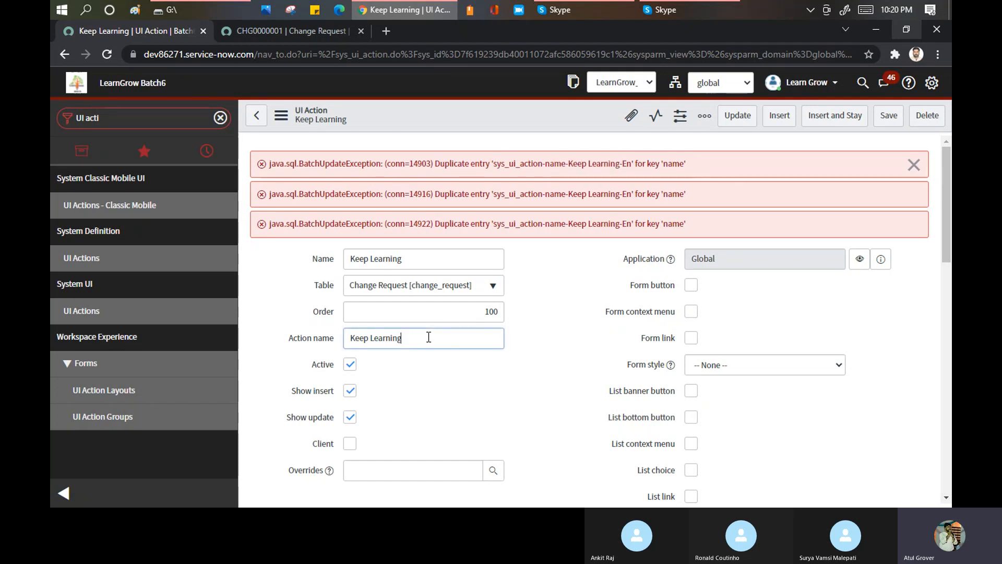
left_click_drag(372, 336, 306, 344)
key("BackSpace")
left_click_drag(371, 260, 259, 273)
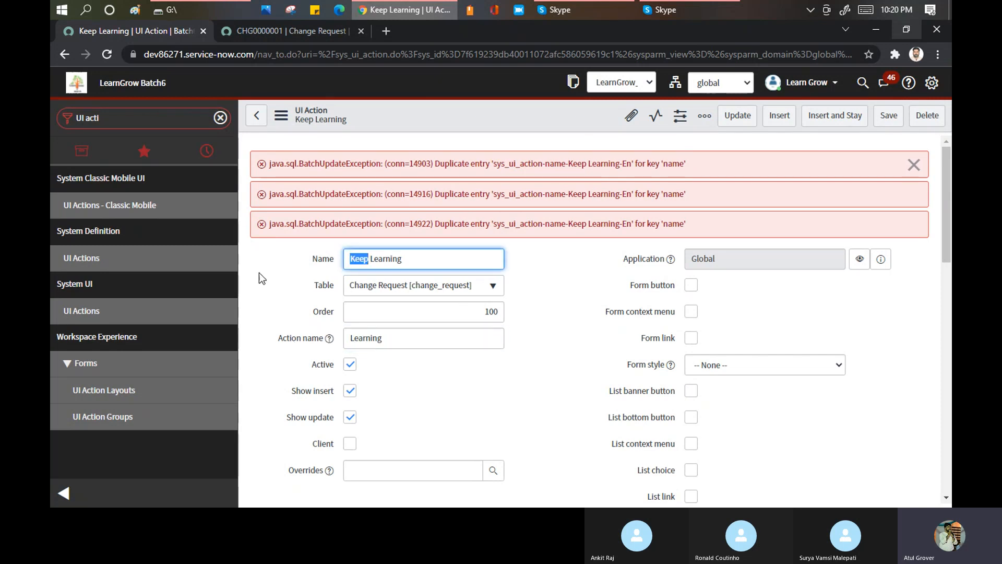
key("BackSpace")
left_click(348, 339)
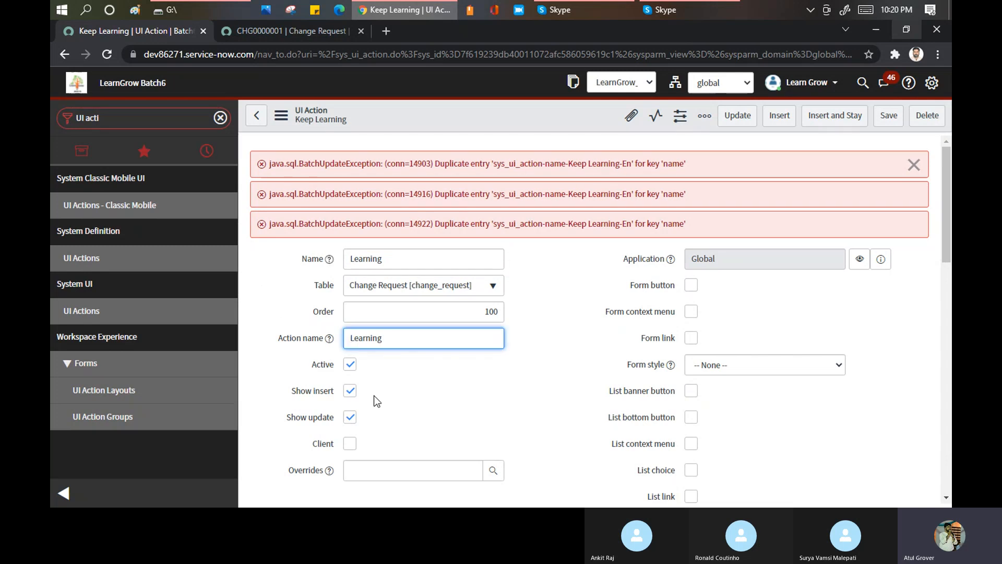
right_click(423, 117)
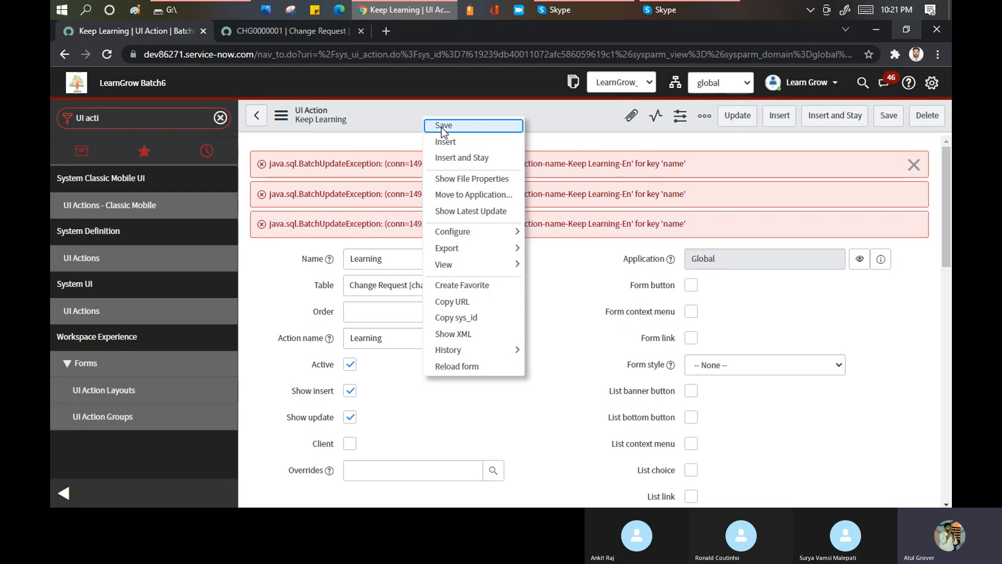
left_click(440, 126)
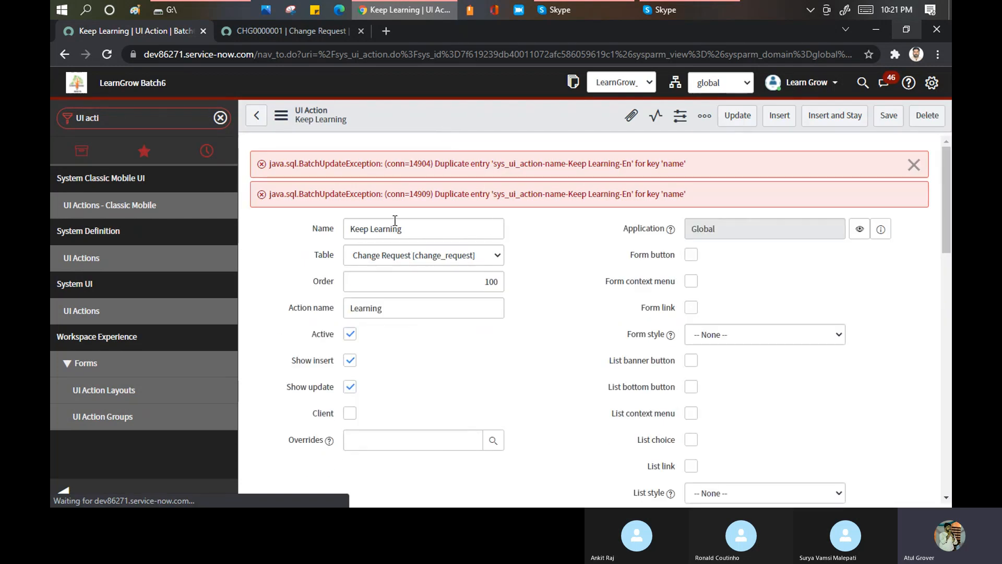
- Try to change both the UI action's name and its action name to Batch6, and save the record
triple_click(367, 230)
left_click_drag(369, 226, 311, 233)
left_click(370, 228)
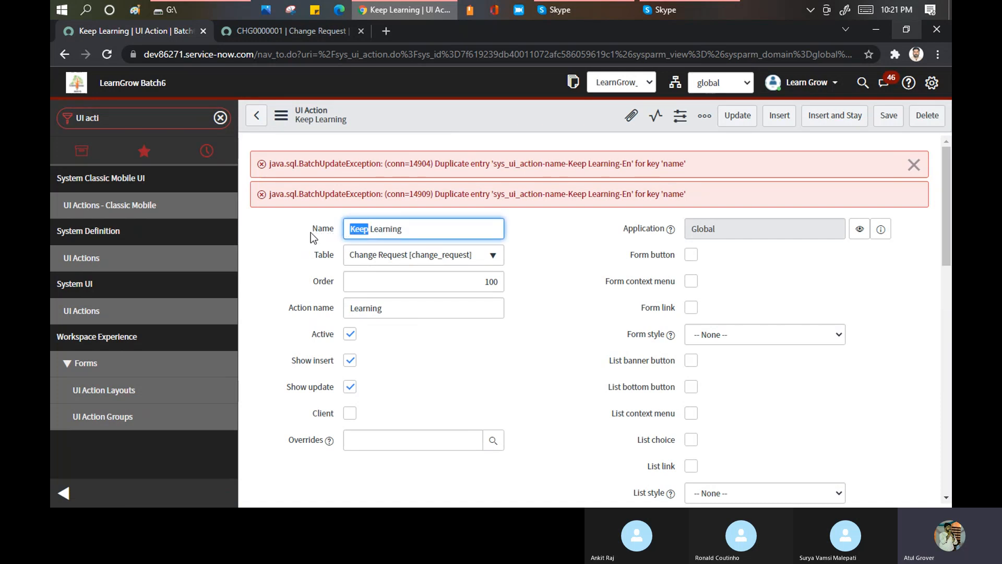
key("Delete")
key("Delete")
key("Delete")
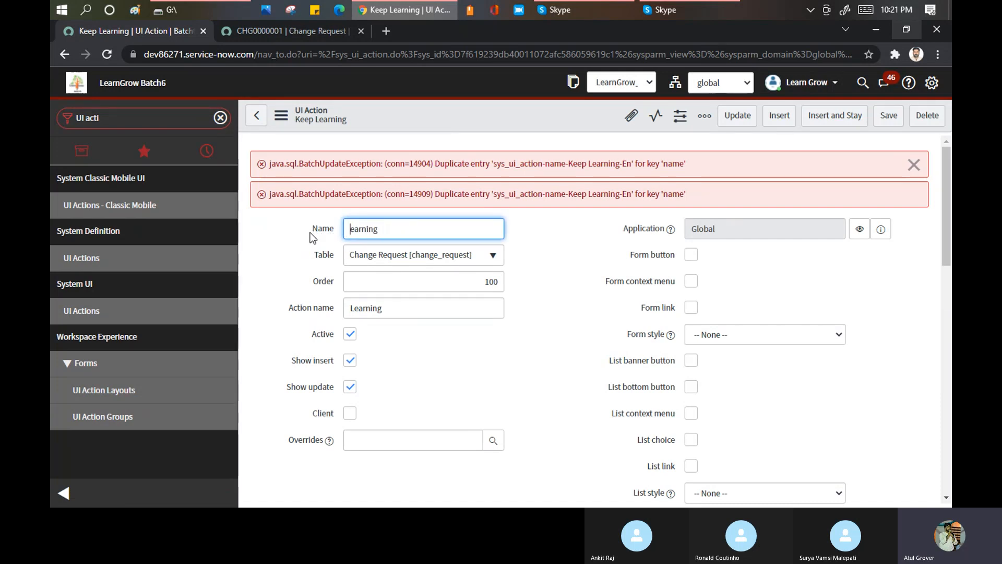
key("Delete")
key("Delete")
key("Delete")
key("Delete")
key("Delete")
key("Delete")
key("Delete")
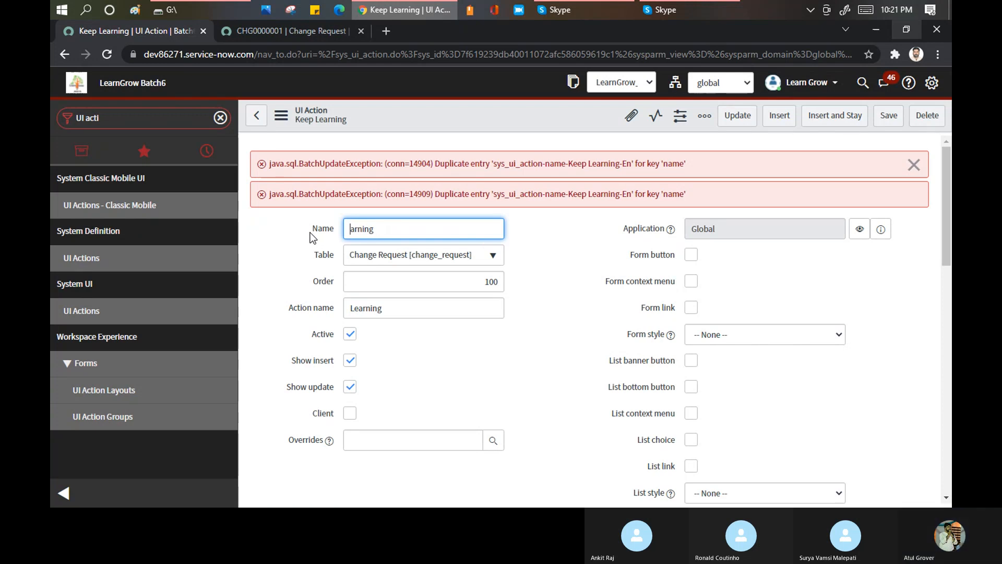
type("Batch6")
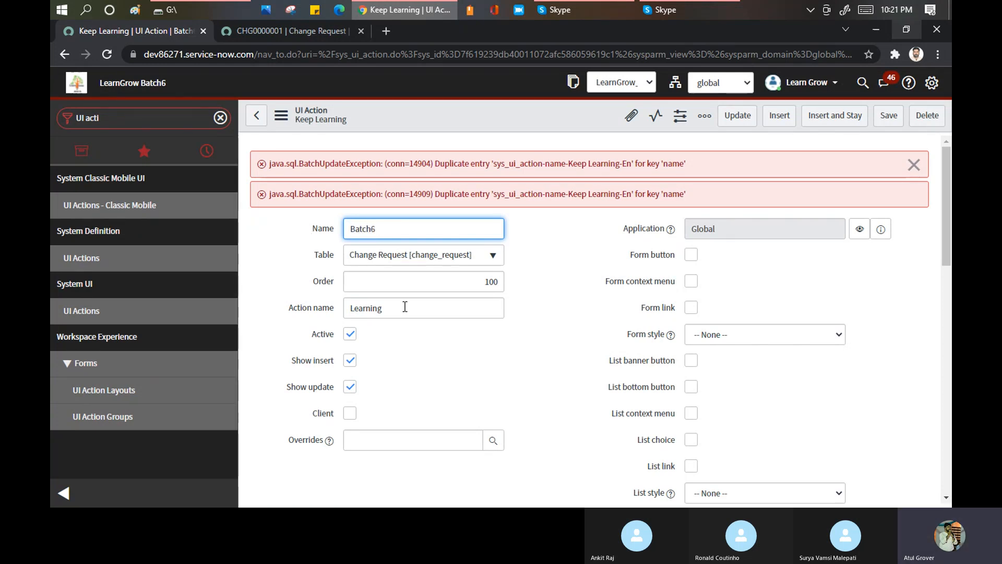
left_click_drag(405, 307, 274, 303)
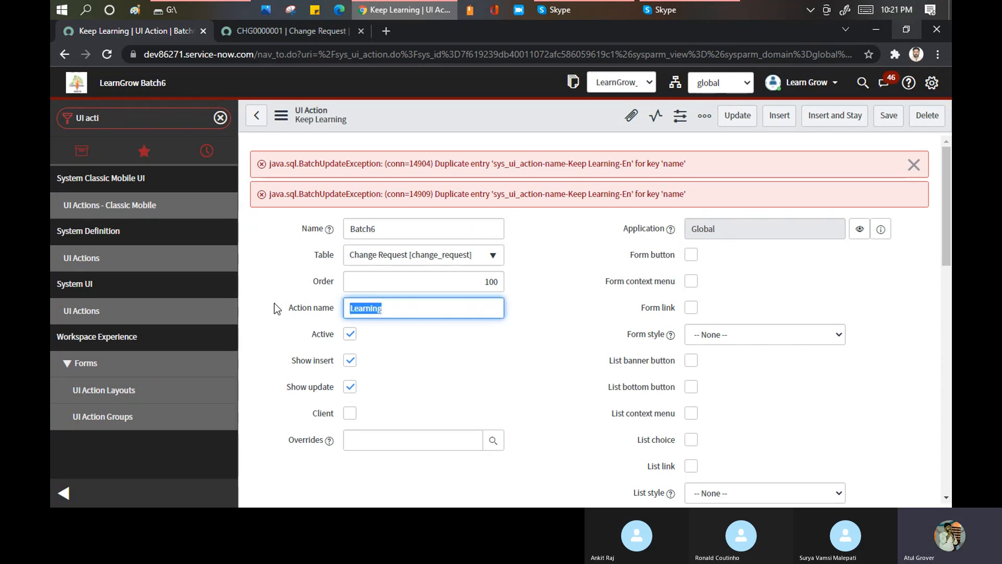
type("Batch6")
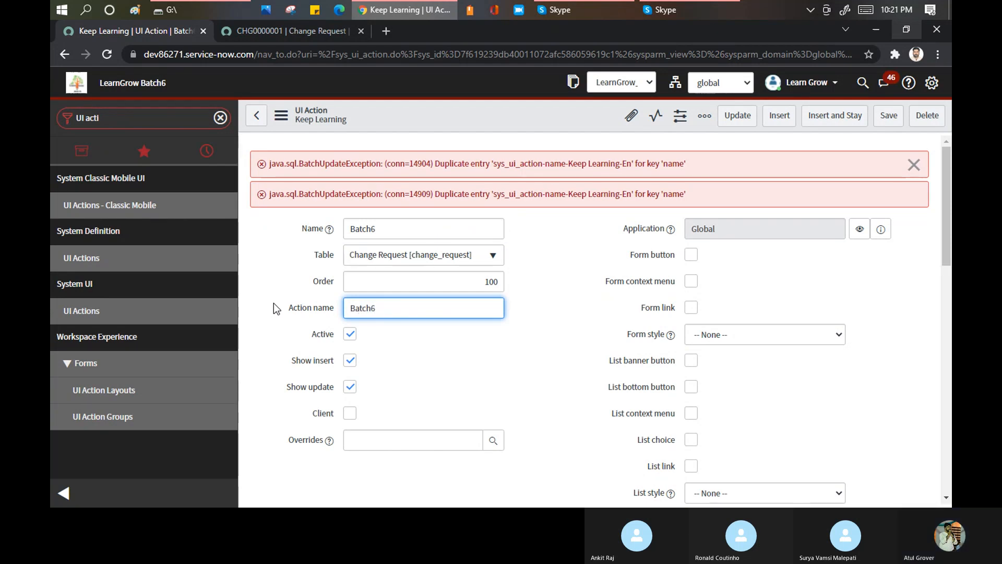
right_click(447, 107)
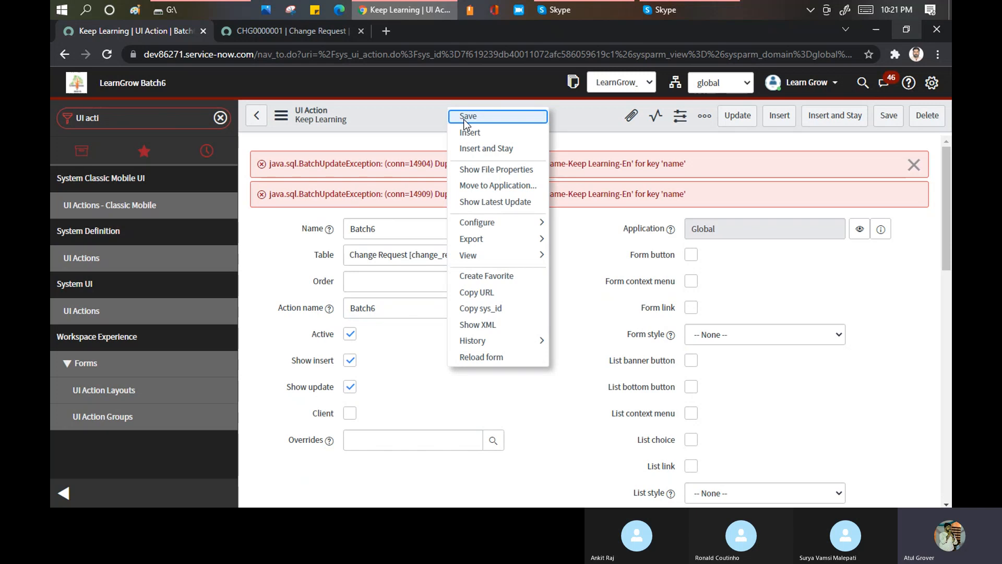
left_click(464, 119)
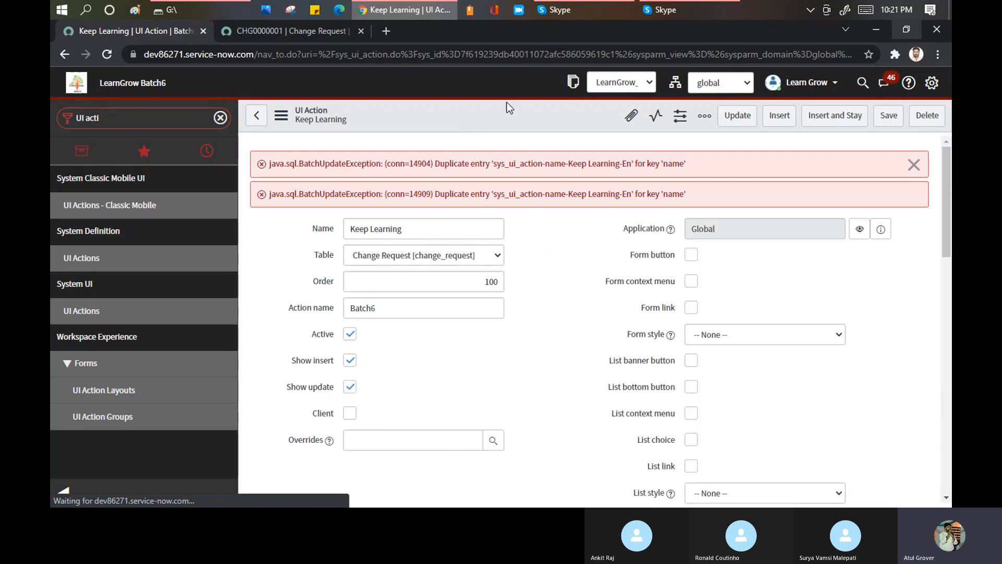
- Check the open change request's form, and start a new UI action record named worldlove
left_click(290, 31)
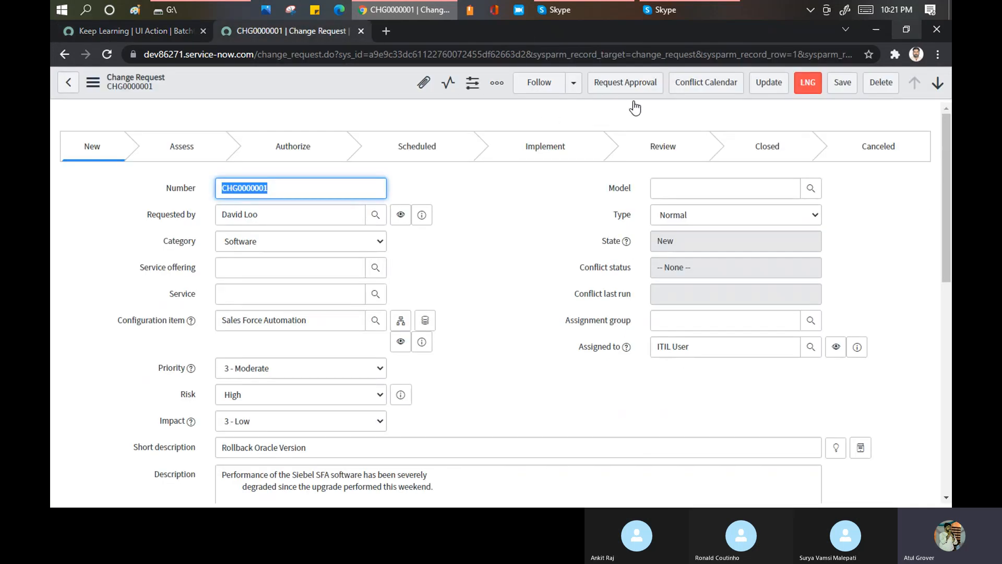
left_click(140, 29)
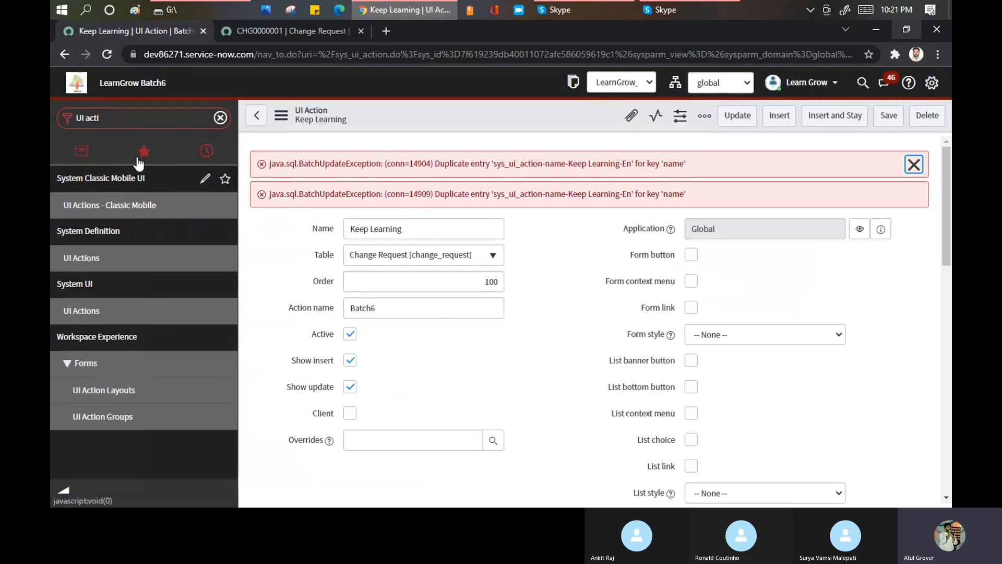
left_click(87, 312)
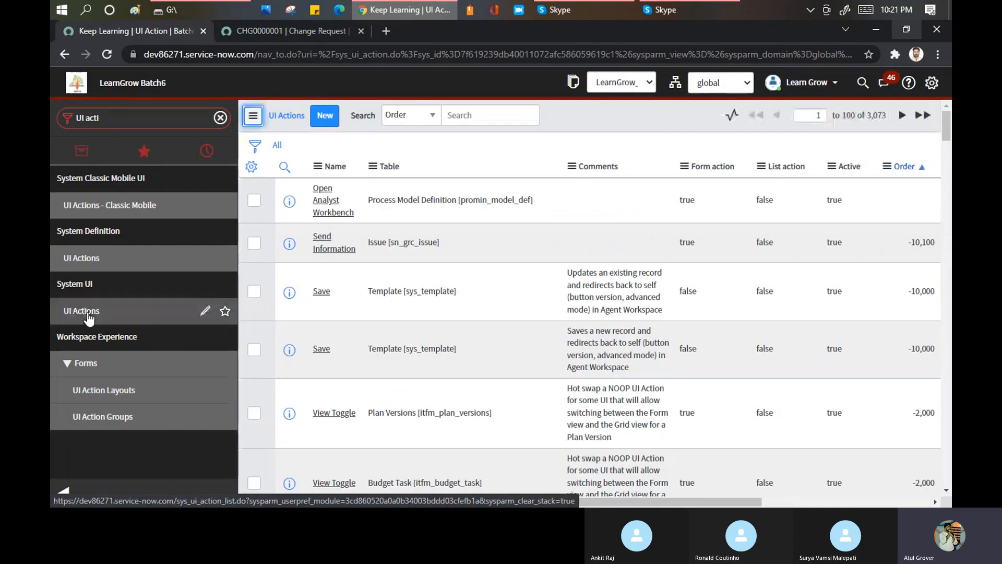
left_click(324, 117)
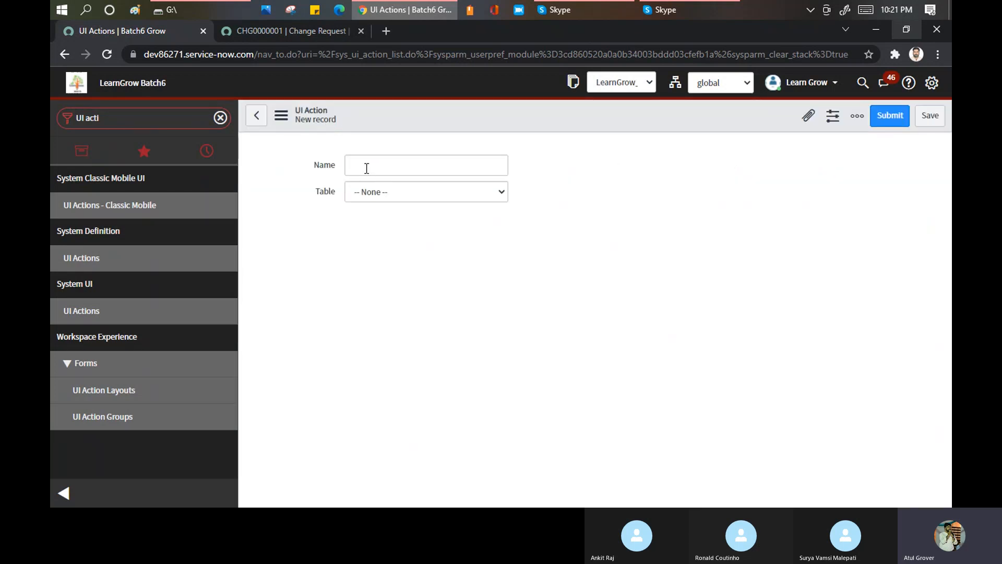
left_click(367, 168)
type("world12")
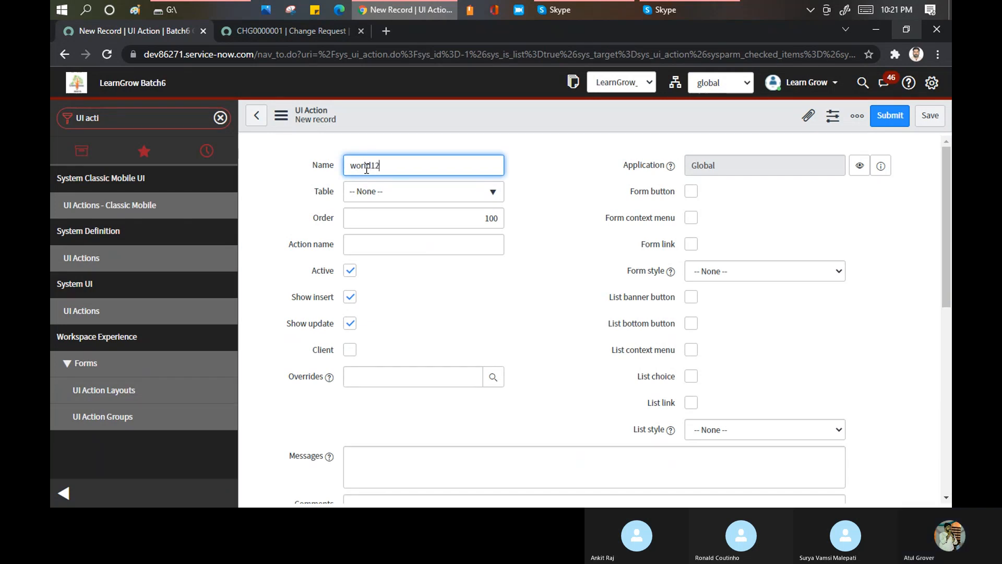
key("BackSpace")
type("love")
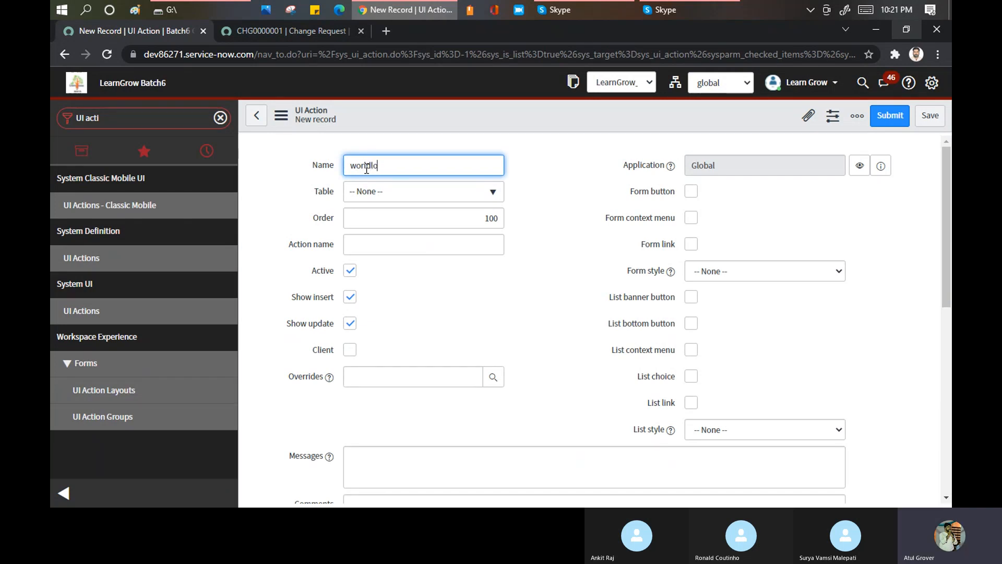
- Search the tables for change_request and set the worldlove UI action's table to Change Request [change_request]
left_click(385, 192)
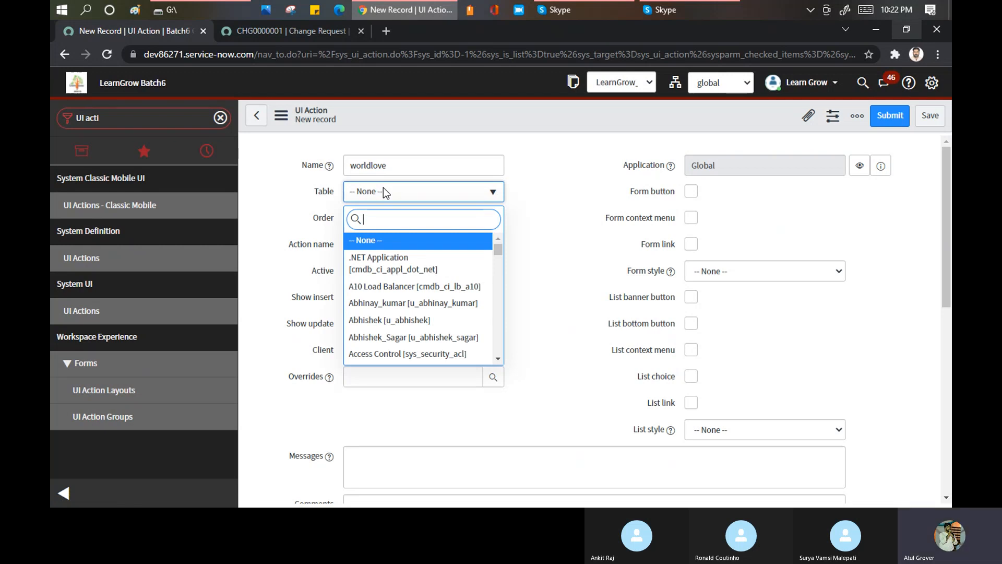
type("change_request")
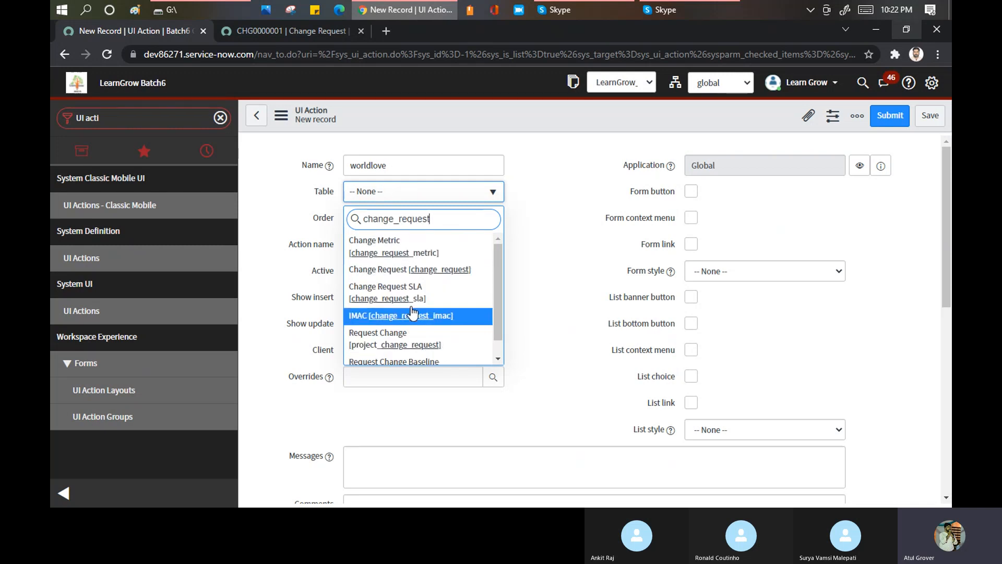
left_click(408, 271)
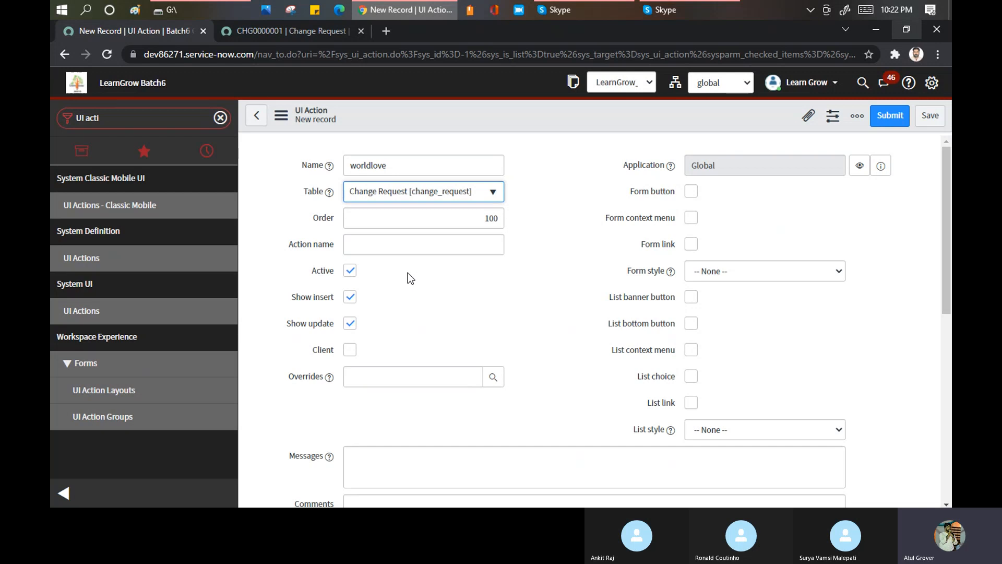
- Set the new UI action's action name to worldlove and save the record
left_click(409, 246)
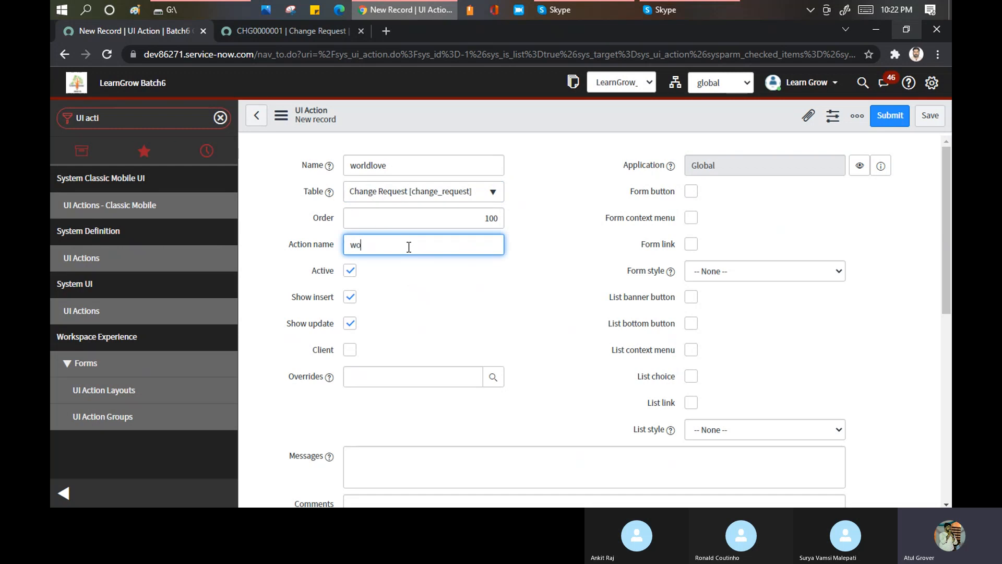
type("worldlove")
right_click(410, 117)
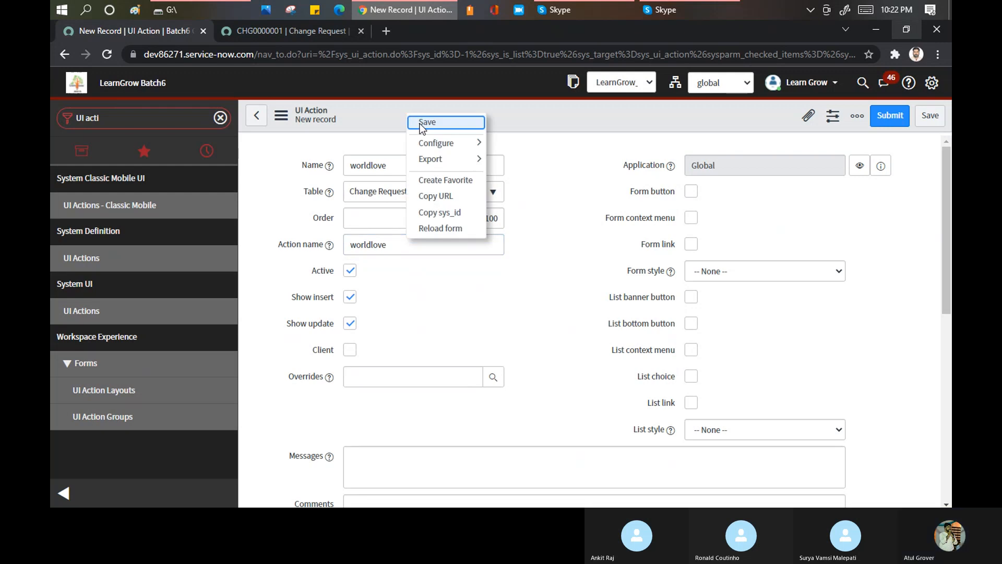
left_click(426, 122)
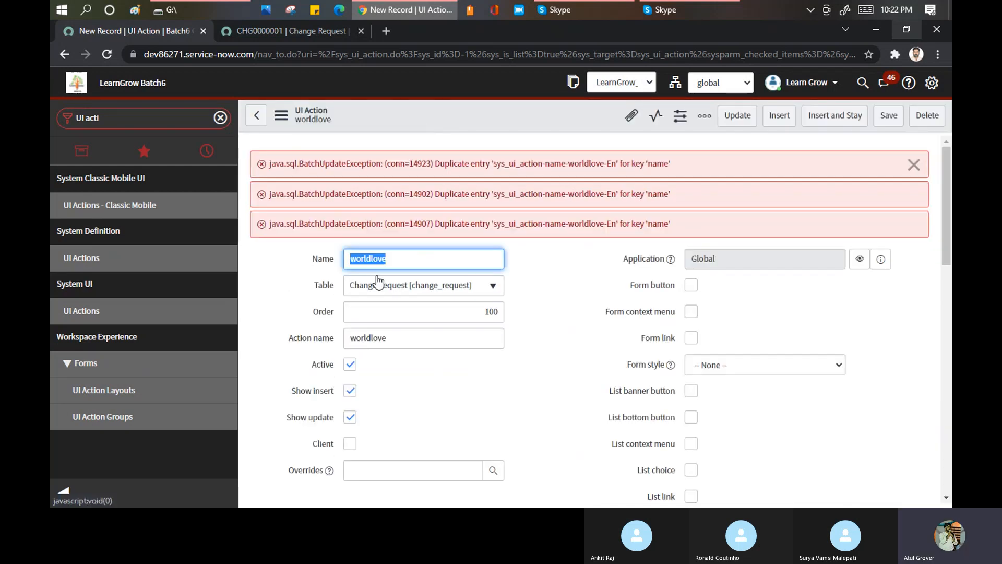
- Review the error messages on the saved record against the UI action's name and its table selection
double_click(399, 256)
left_click(399, 256)
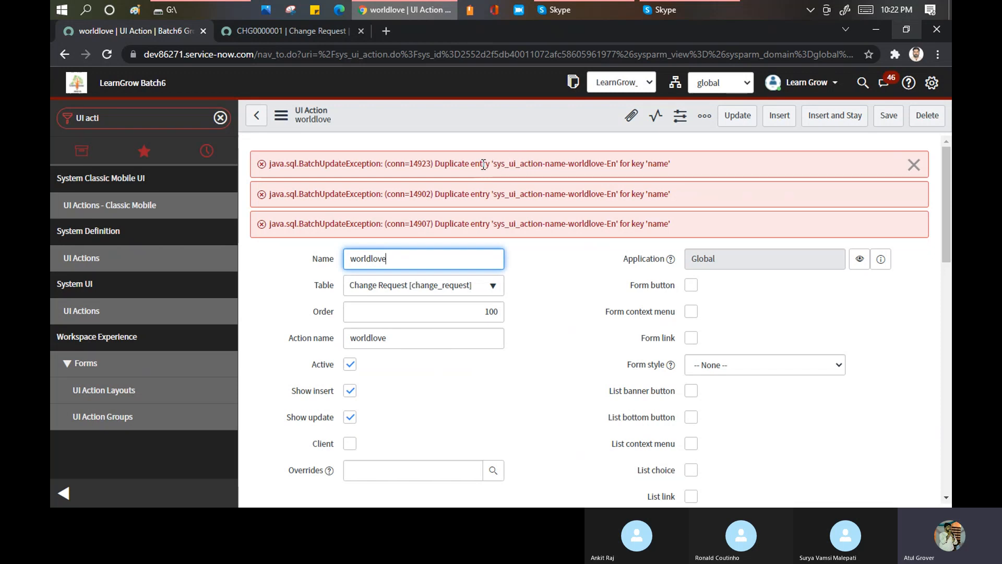
left_click_drag(496, 163, 669, 164)
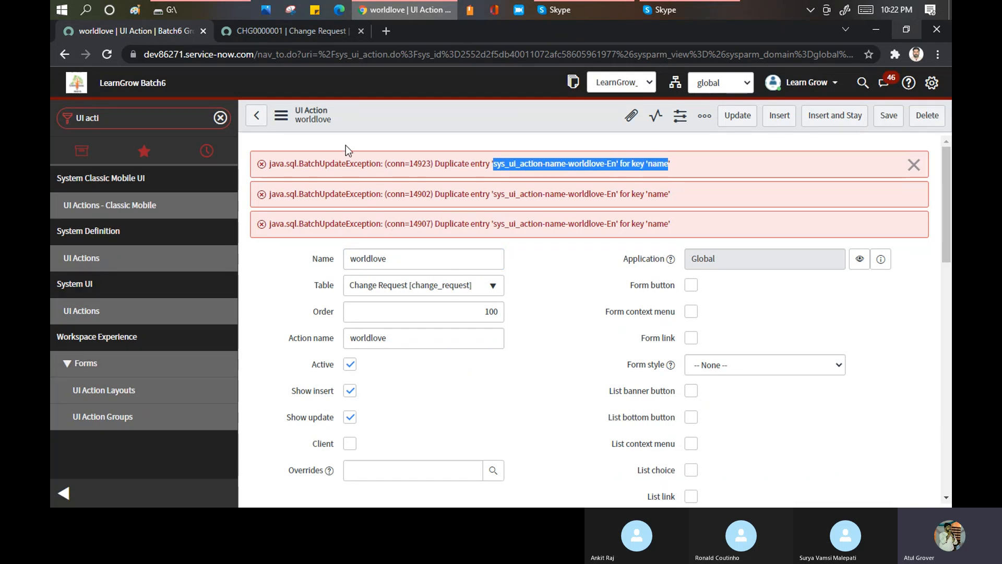
left_click(457, 290)
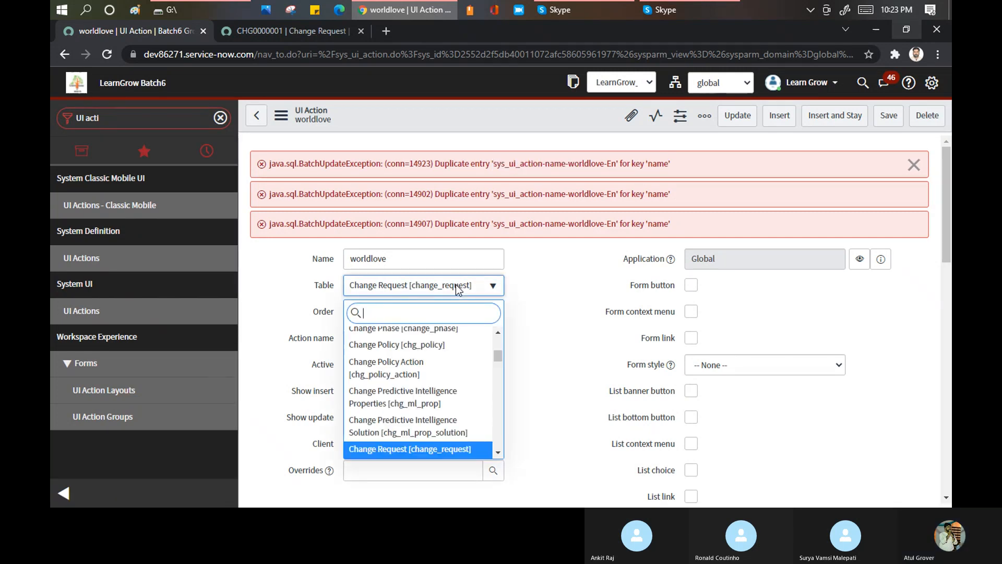
left_click(544, 278)
- Search the tables for incident, set the worldlove UI action's table to Incident [incident], and save the record
scroll(444, 263, "down", 1)
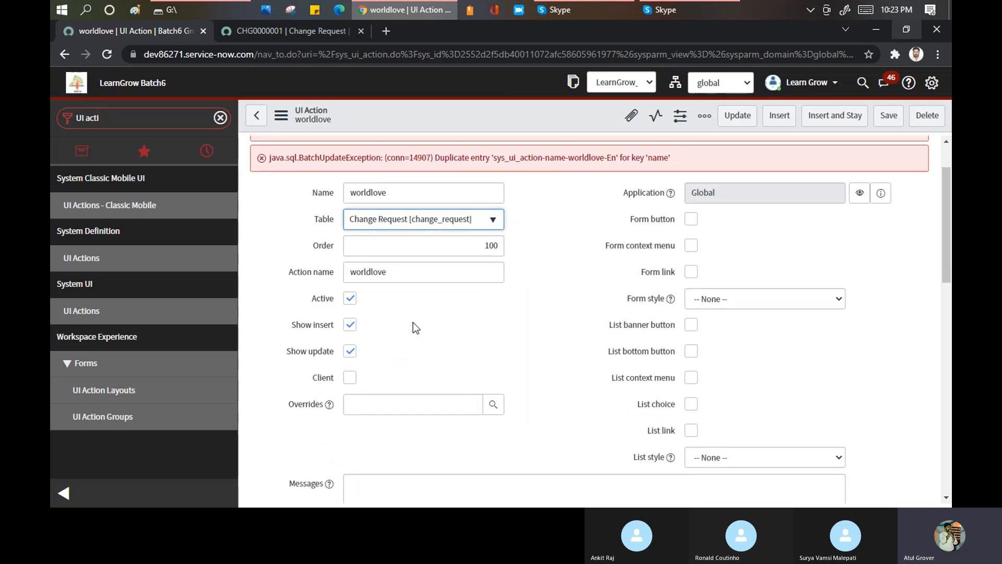
left_click(416, 224)
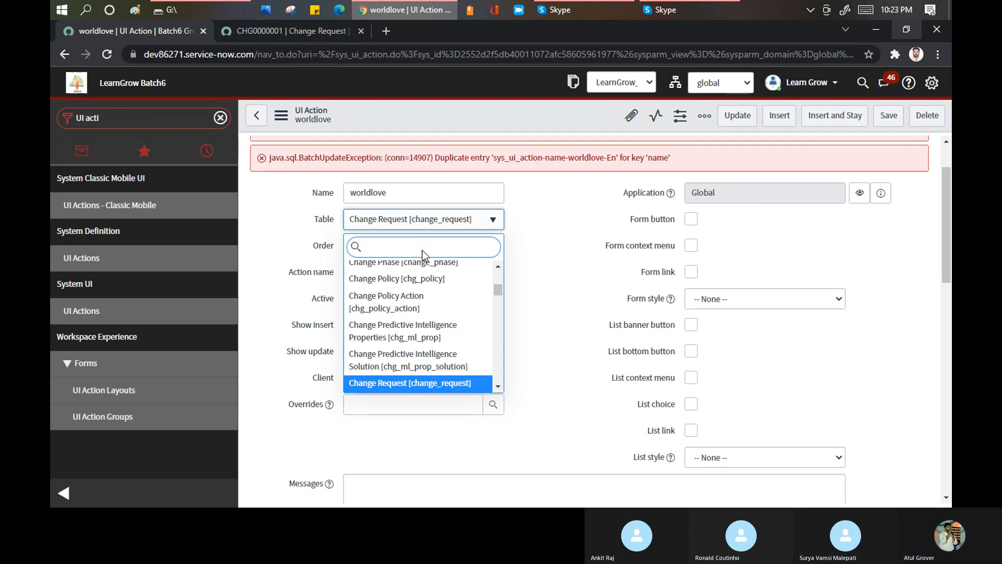
type("incidnet")
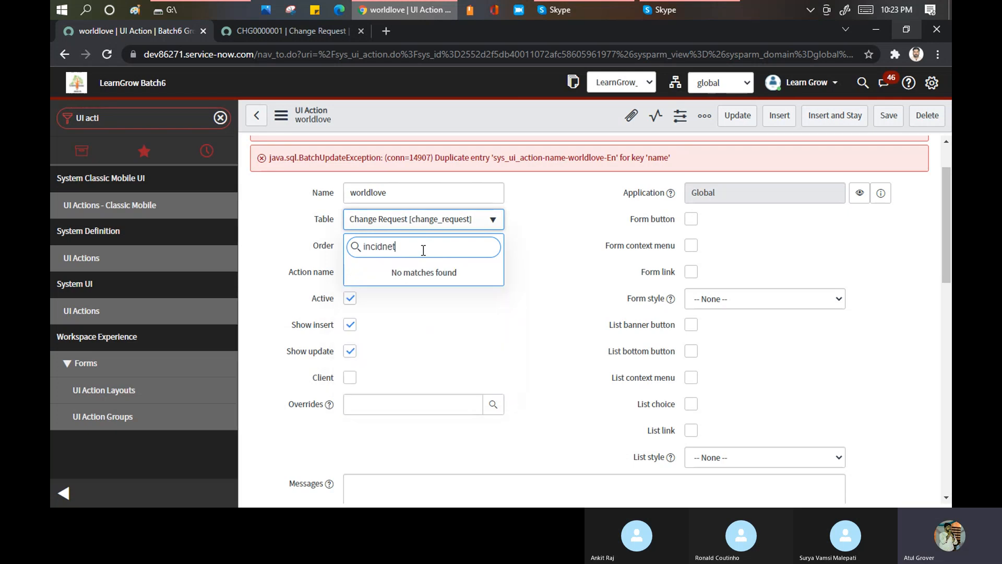
key("BackSpace")
key("BackSpace")
key("BackSpace")
type("ent")
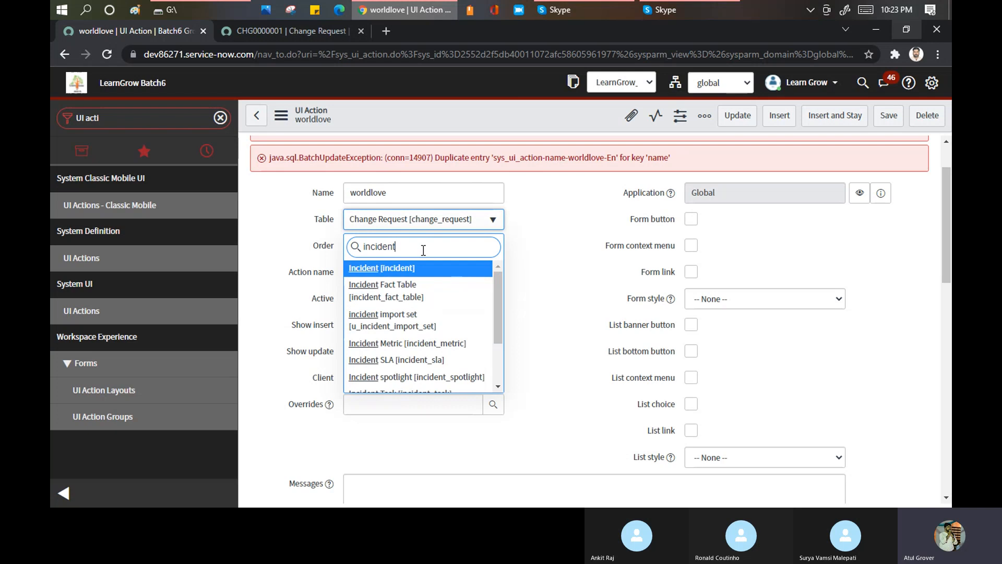
left_click(387, 271)
right_click(453, 112)
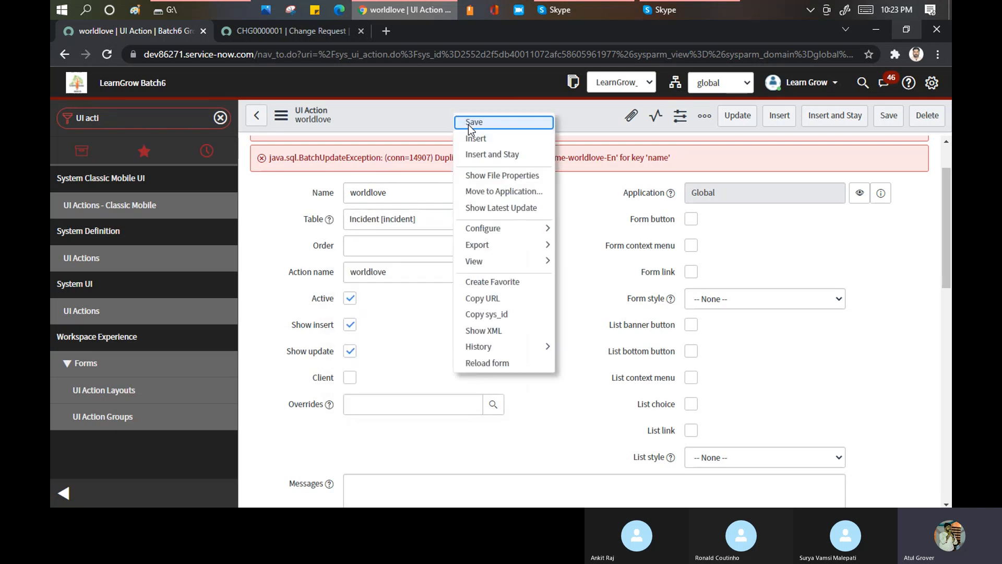
left_click(470, 125)
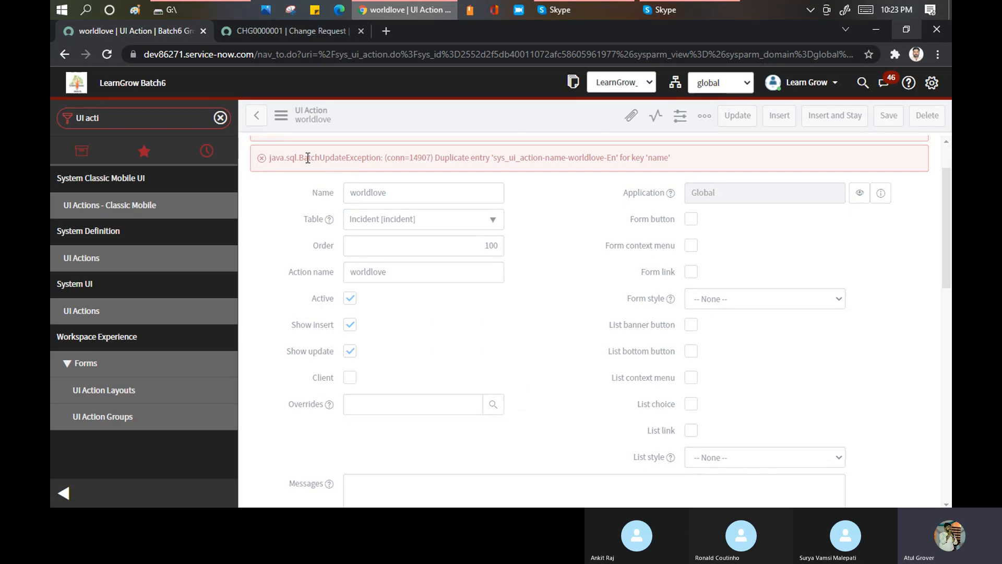
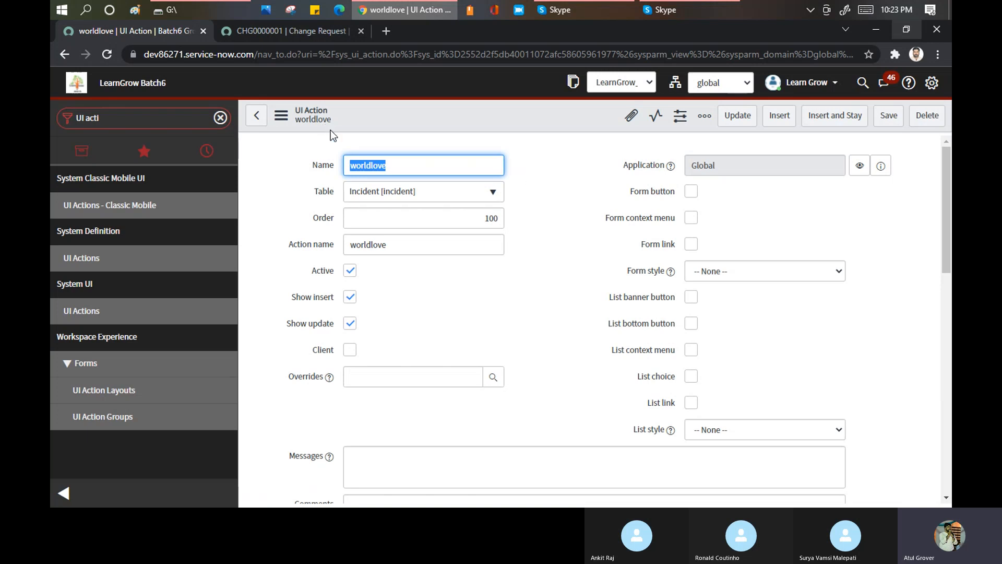
- Open a blank incident form through incident.do in the second browser tab and compare it with the worldlove UI action record
left_click(300, 33)
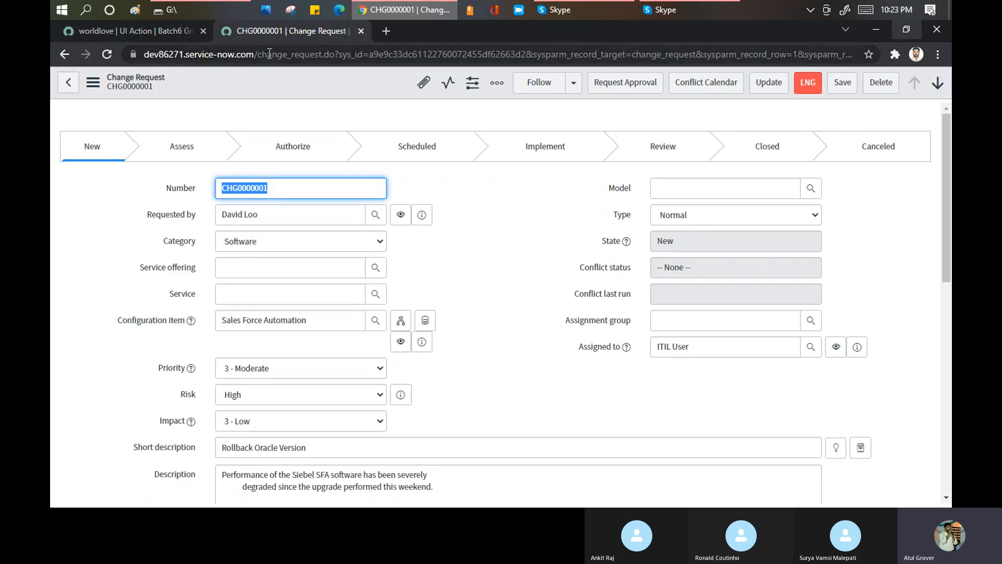
left_click_drag(261, 55, 891, 88)
type("inci")
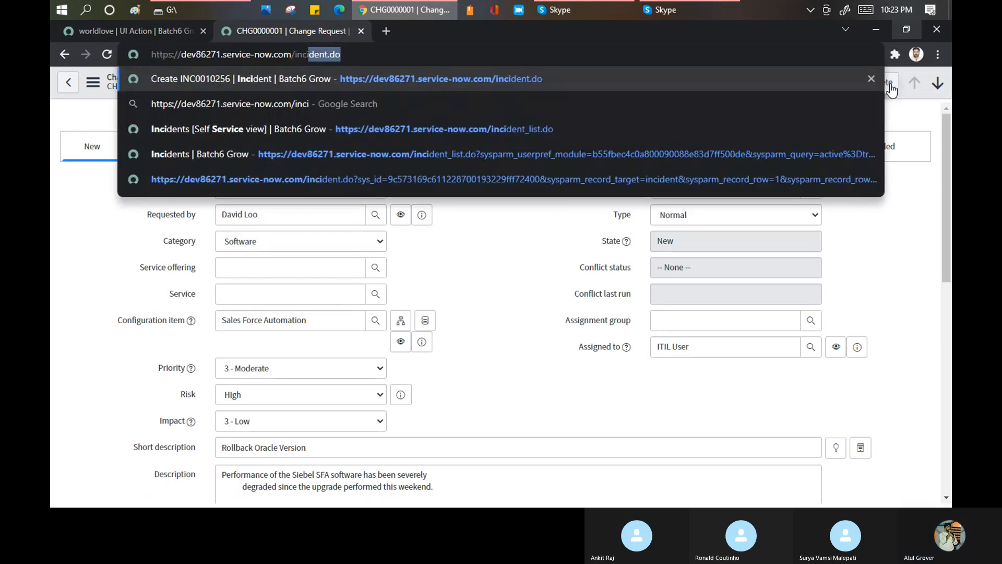
key("Return")
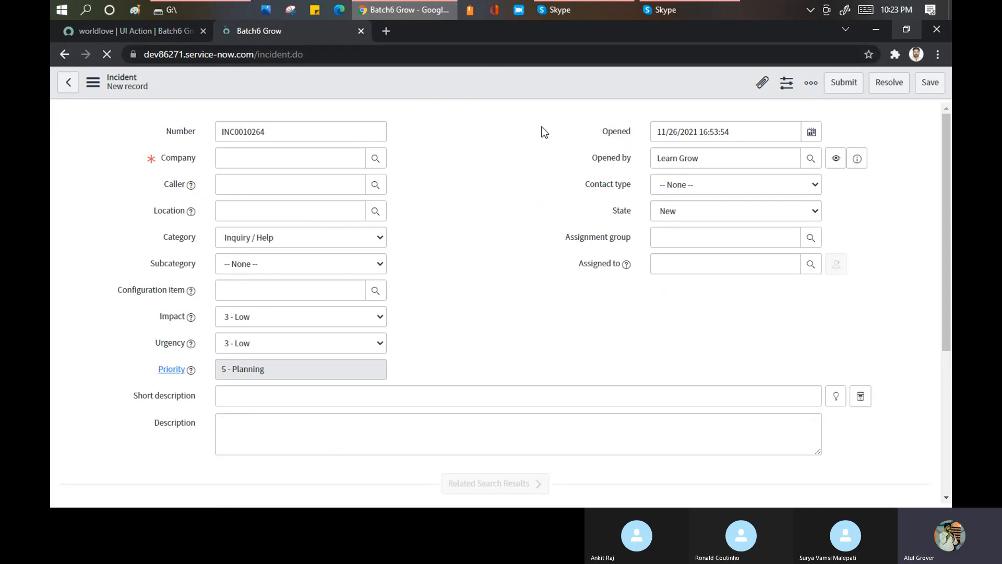
left_click(146, 33)
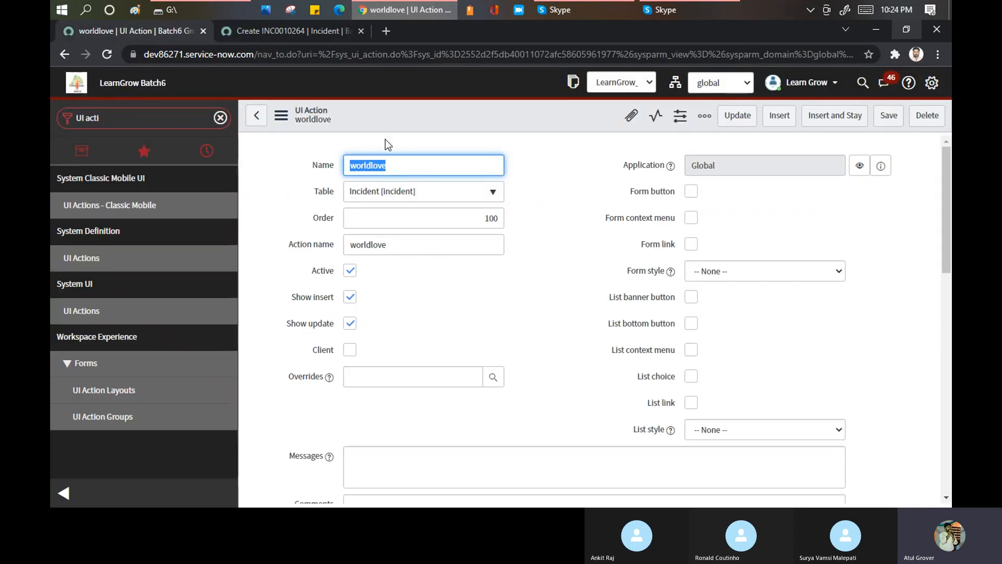
left_click(315, 30)
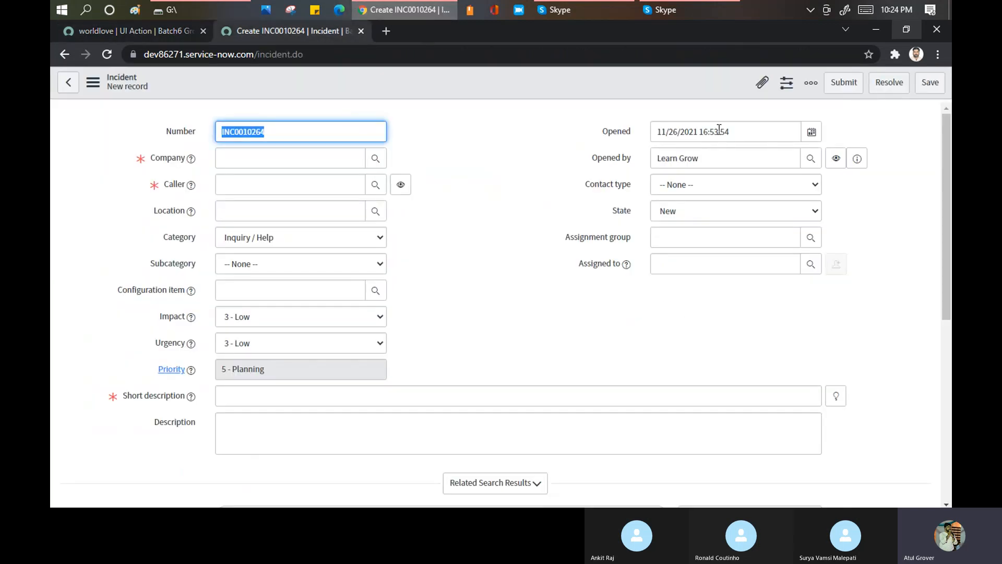
- Enable Form button, Form context menu and Form link on the worldlove UI action and save the record
left_click(143, 27)
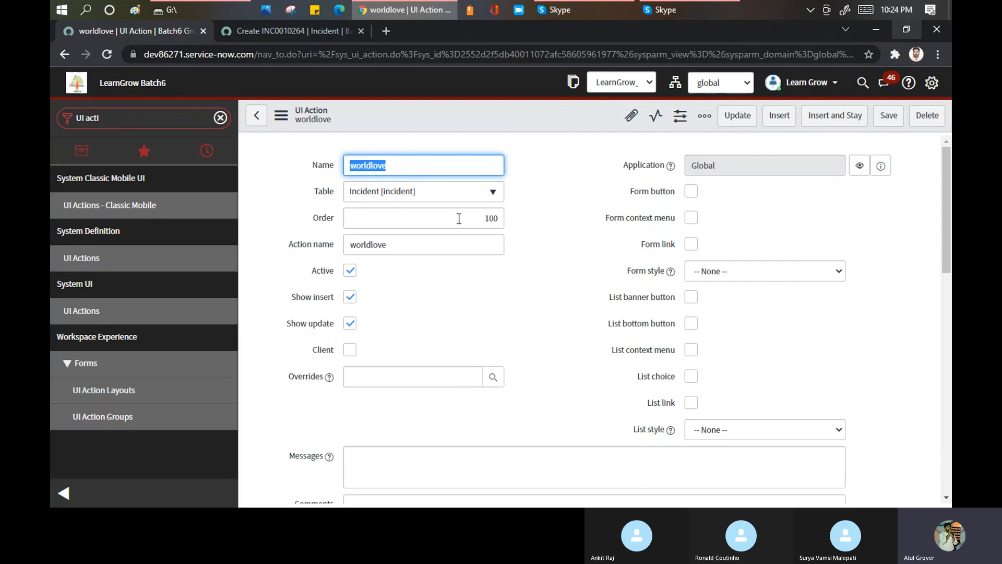
left_click(696, 197)
left_click(696, 192)
left_click(698, 216)
left_click(692, 243)
right_click(503, 118)
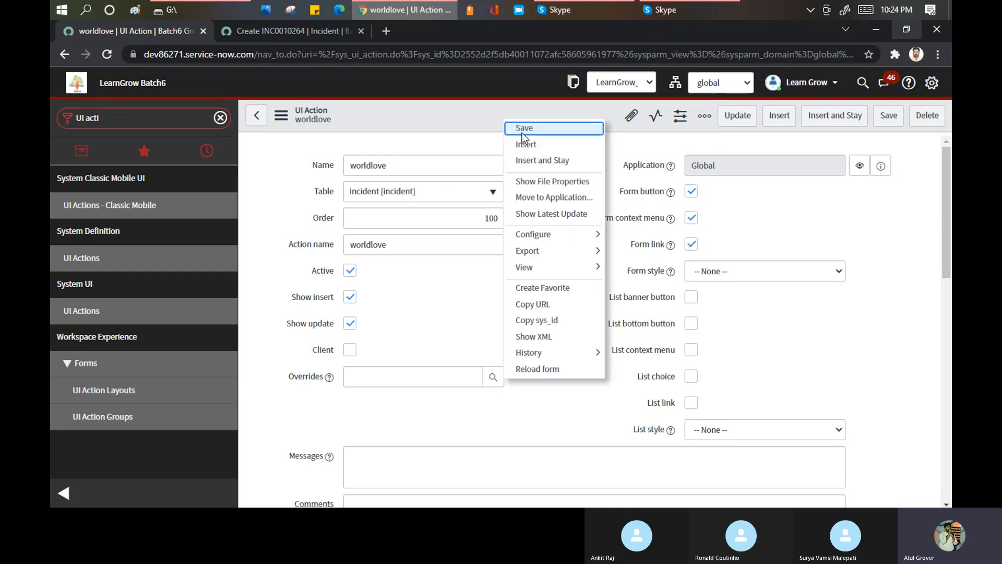
left_click(522, 133)
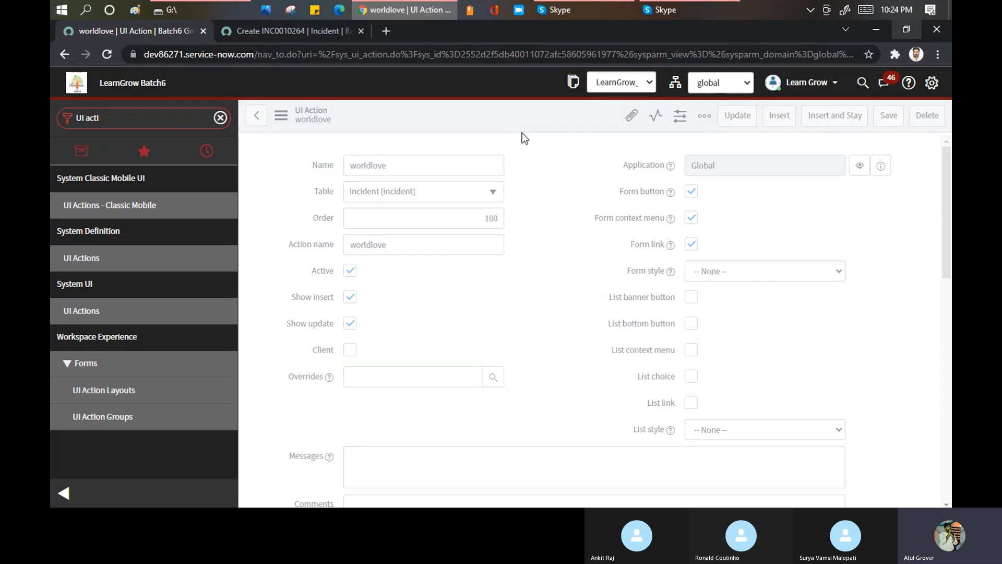
- Reload the new incident form and check its header and lower section for the worldlove button and link
left_click(287, 31)
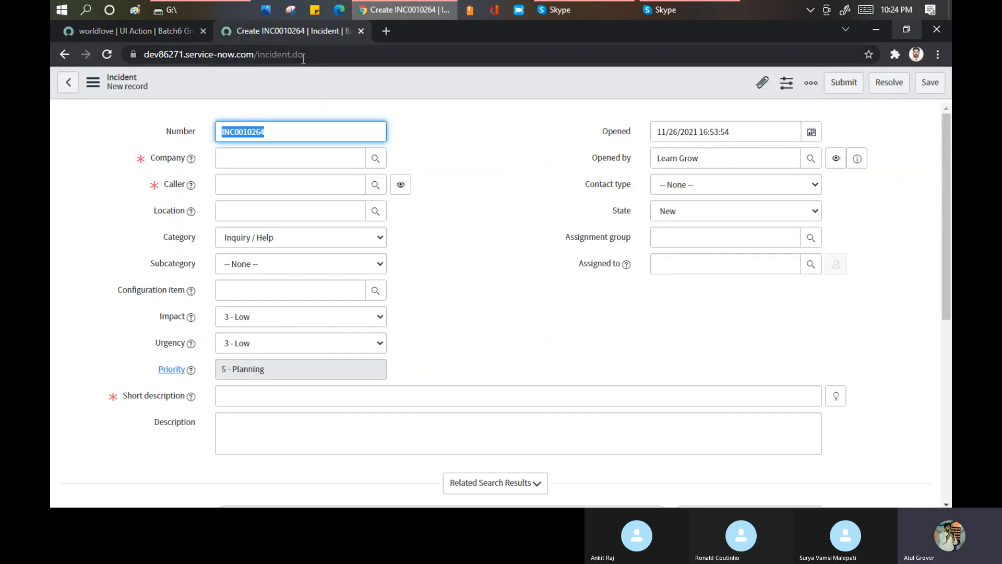
left_click(323, 55)
key("Return")
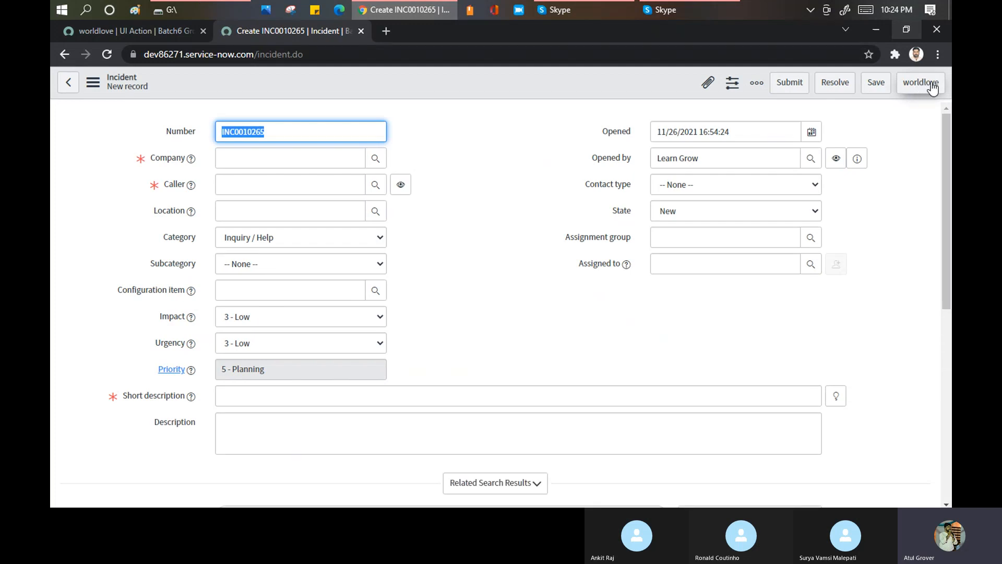
scroll(468, 220, "down", 6)
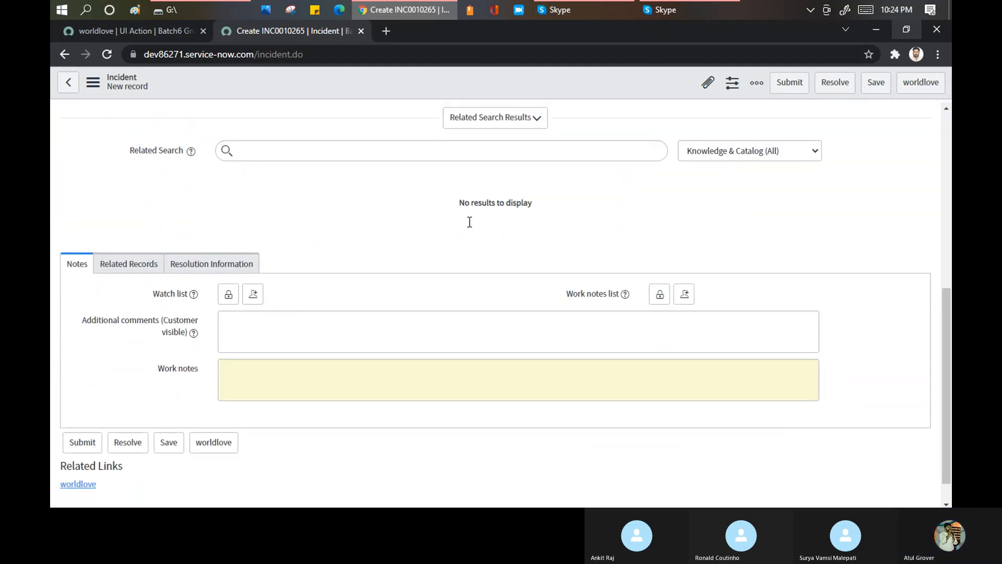
scroll(470, 222, "down", 2)
scroll(287, 225, "up", 4)
scroll(284, 222, "up", 2)
scroll(284, 222, "down", 3)
- Check the incident form's additional actions and Related Links for worldlove
left_click(94, 85)
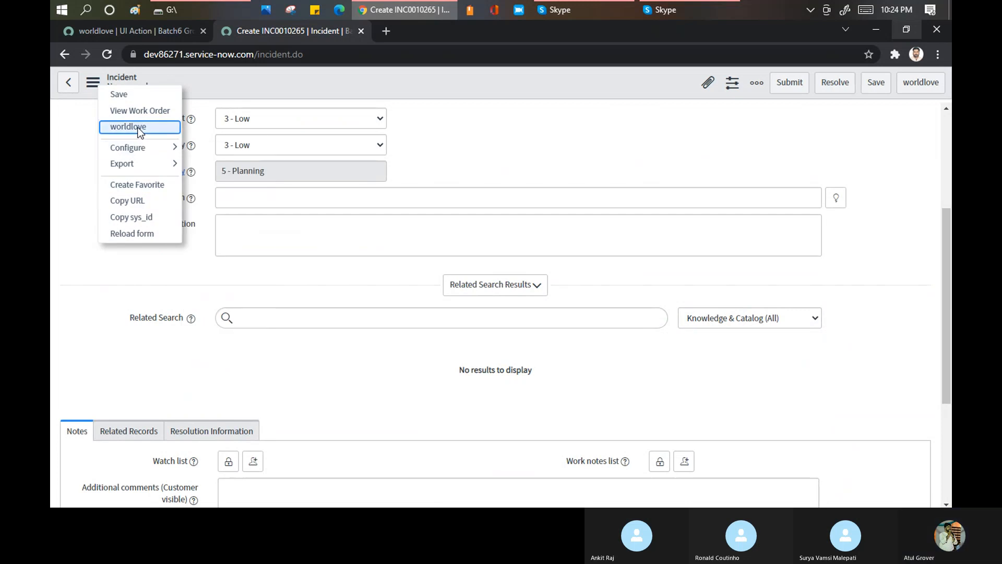
left_click(187, 335)
scroll(202, 313, "up", 1)
scroll(201, 314, "down", 1)
scroll(201, 323, "down", 4)
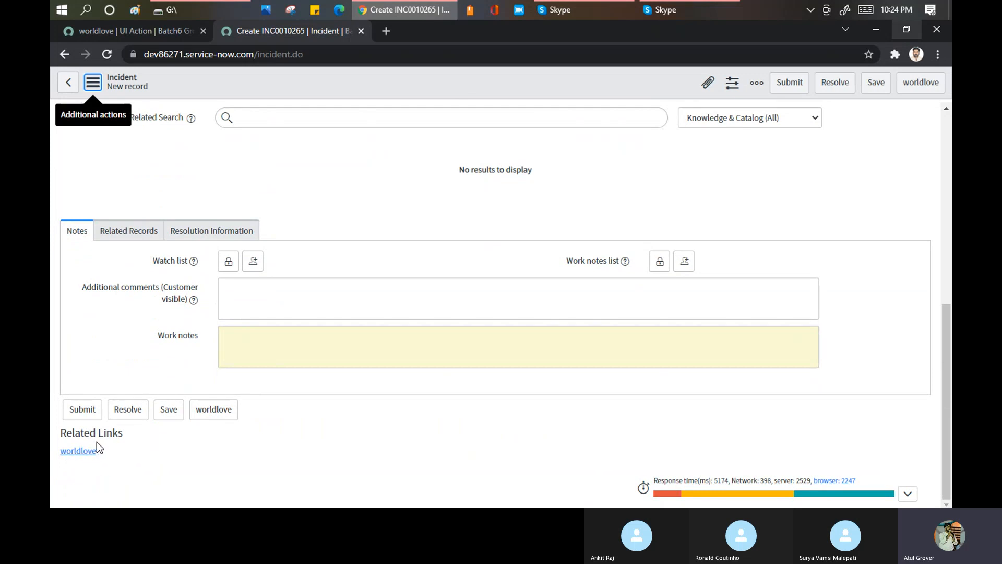
left_click_drag(114, 453, 56, 450)
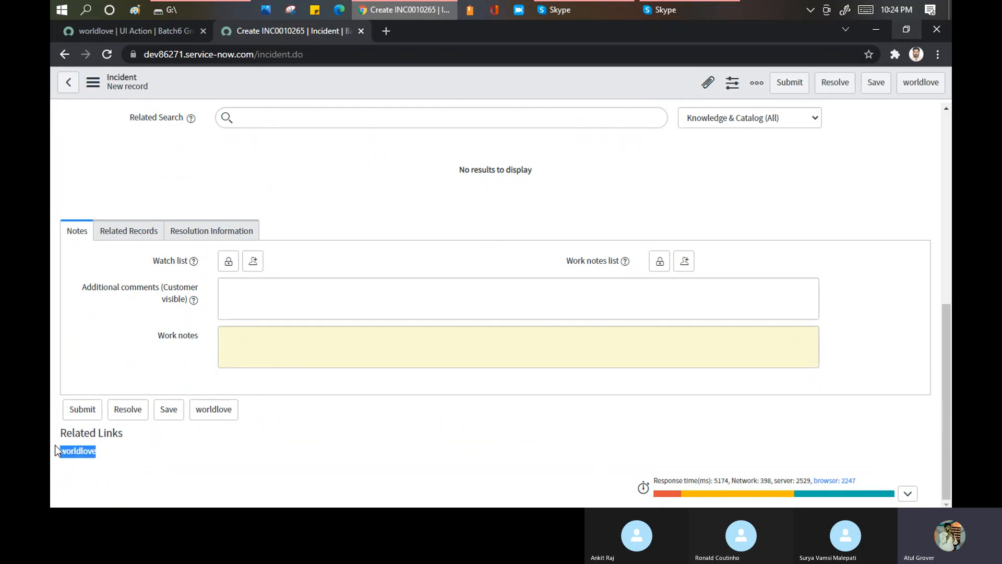
- Set the worldlove UI action's form style to Destructive and compare with the worldlove button on the incident form
left_click(155, 30)
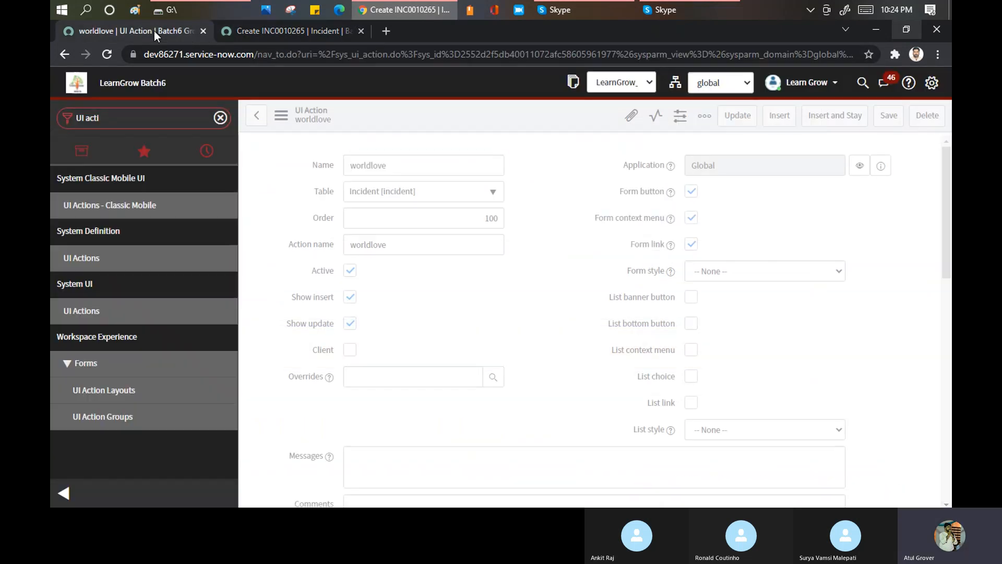
left_click(724, 270)
left_click(731, 310)
left_click(292, 25)
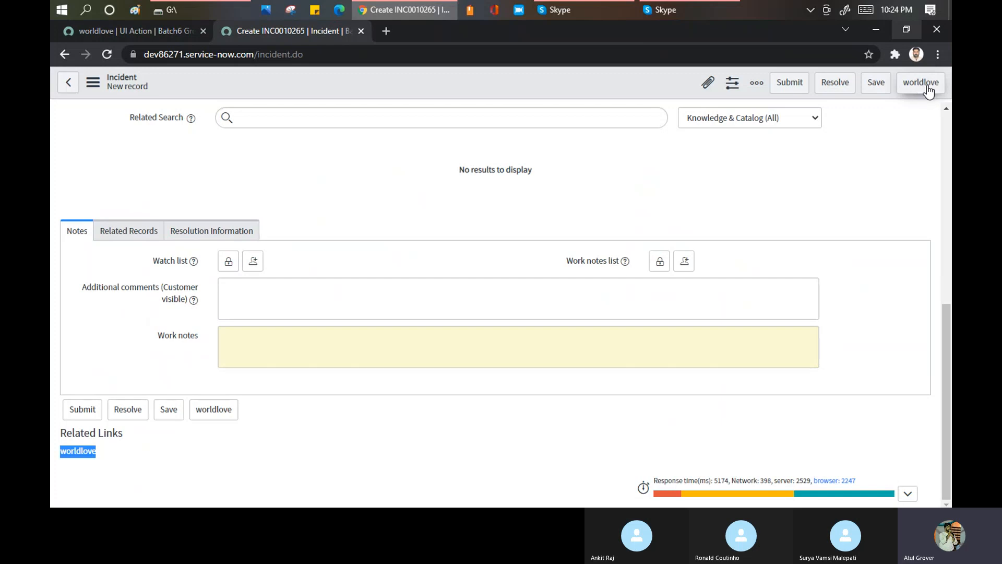
left_click(124, 33)
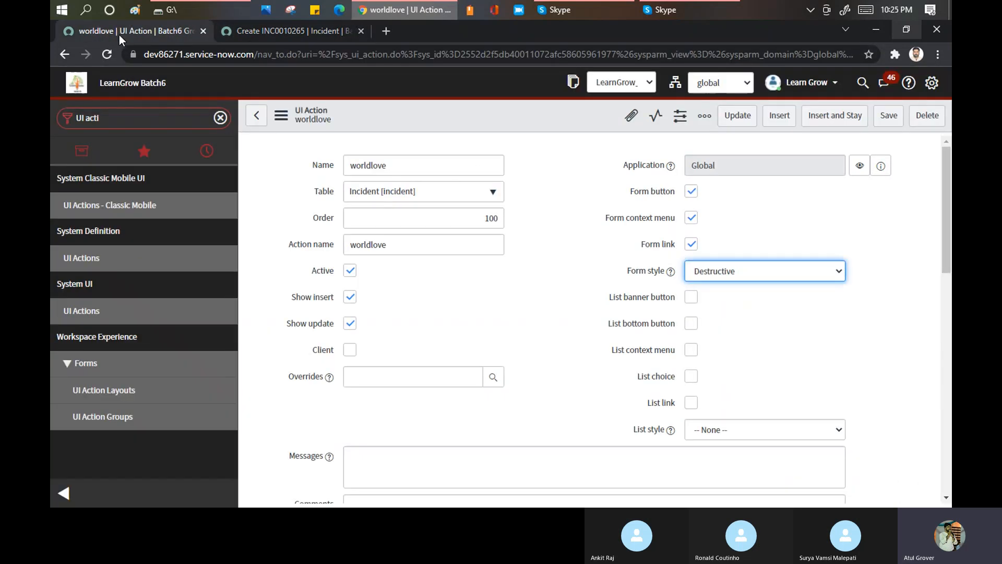
- Enable List banner button, List bottom button, List context menu, List choice and List link on the worldlove UI action
left_click(692, 301)
left_click(693, 324)
left_click(692, 349)
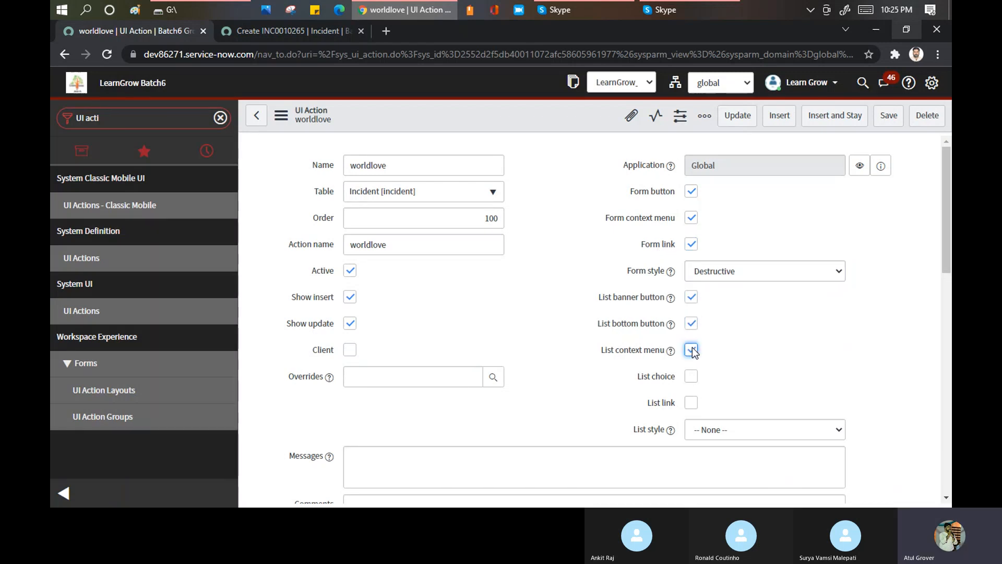
left_click(694, 376)
left_click(694, 403)
- Set the worldlove UI action's list style to Unstyled and save the record
left_click(710, 430)
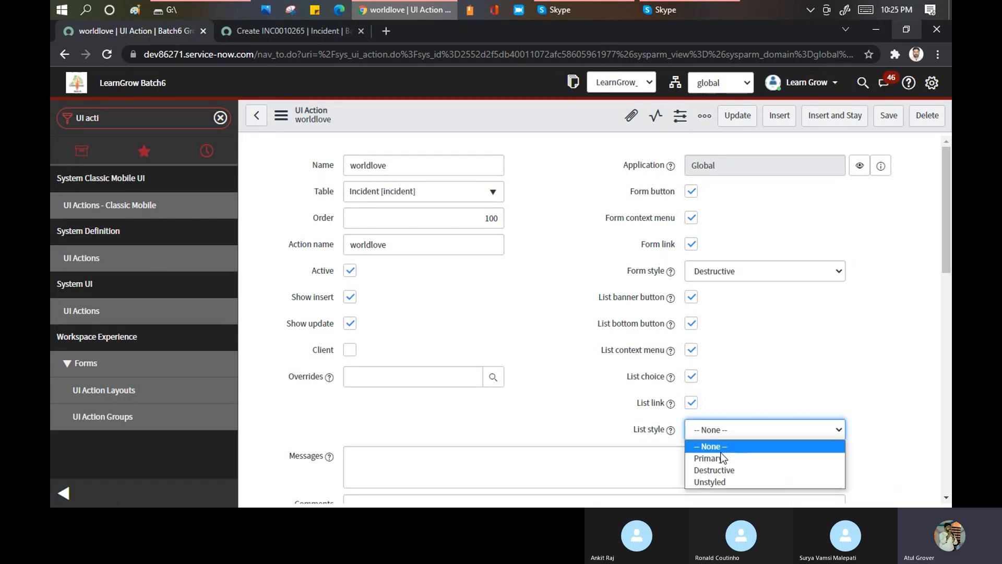
left_click(728, 481)
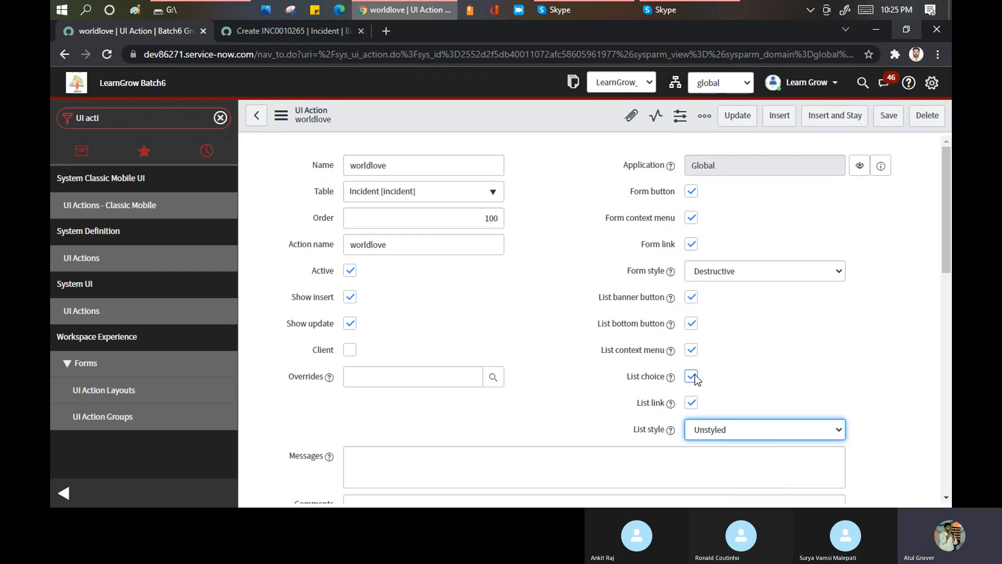
right_click(436, 109)
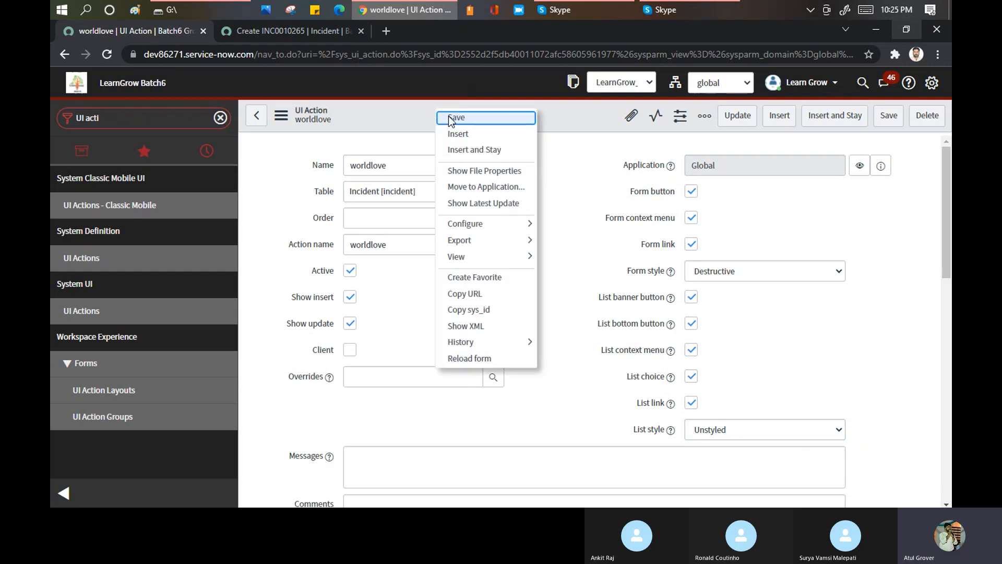
left_click(452, 118)
- Reload the new incident form and check the worldlove button's styling against the UI action's settings
left_click(271, 36)
key("ctrl+a")
key("Return")
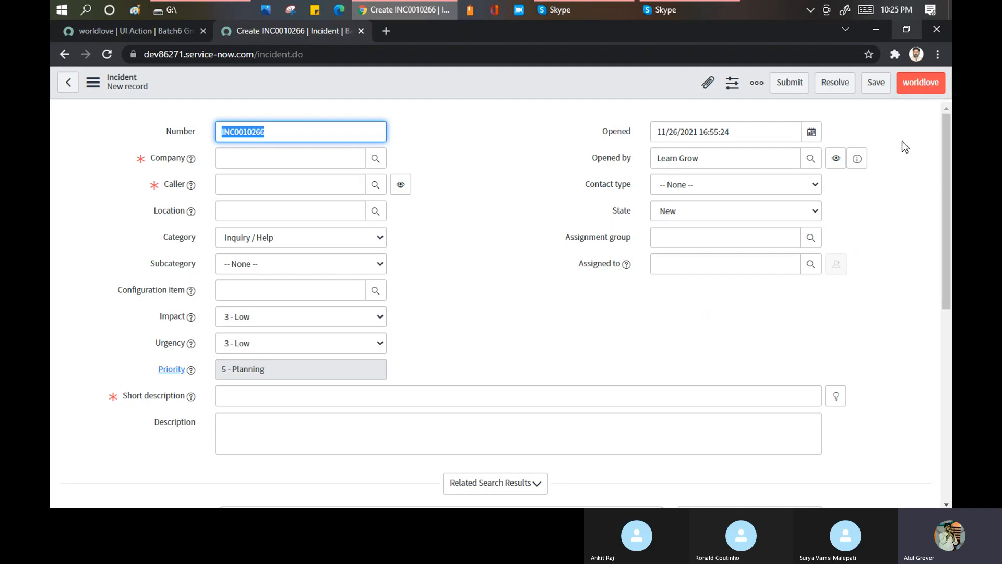
scroll(902, 141, "down", 8)
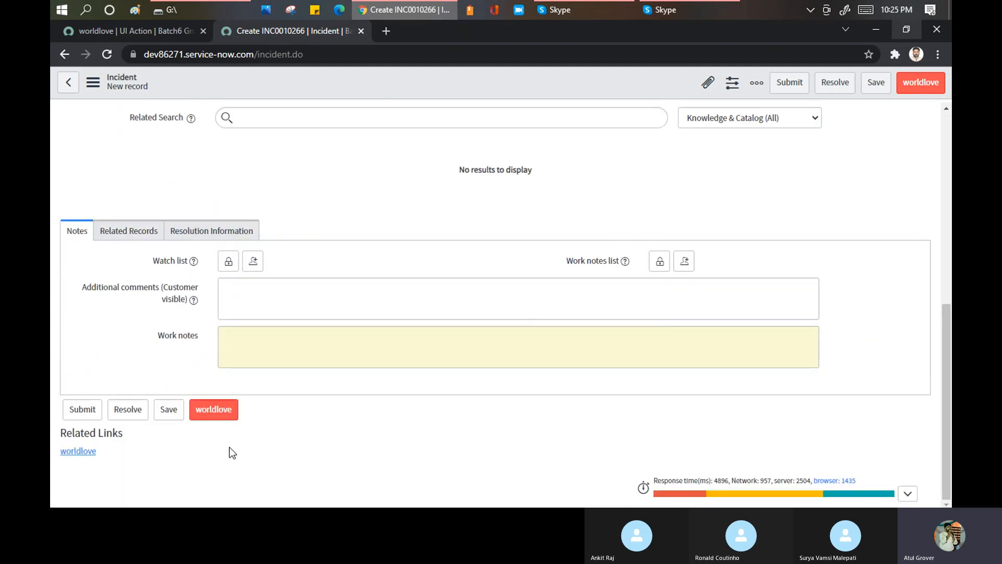
left_click(152, 33)
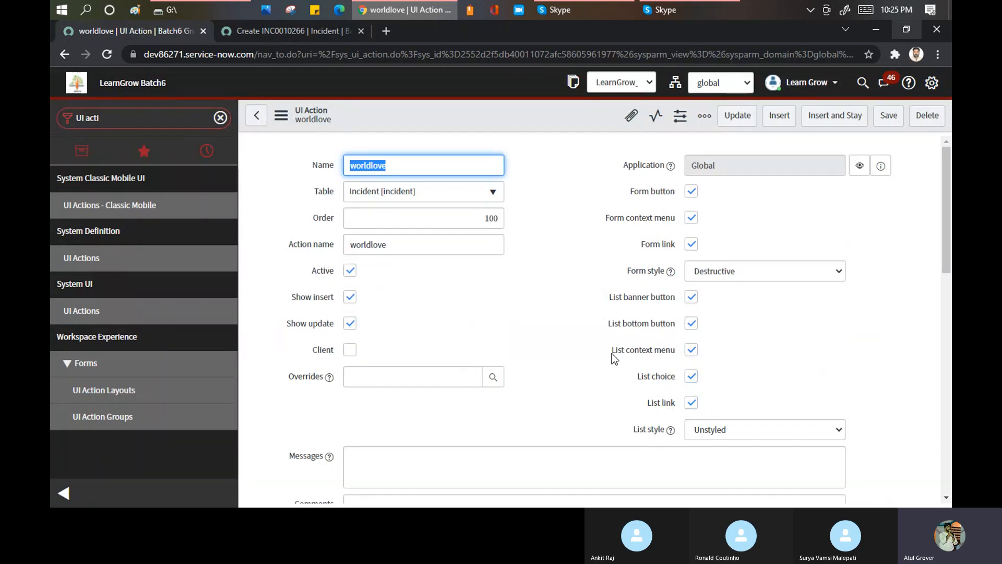
- Open the incident list through incident_list.do in the incident browser tab
left_click(308, 31)
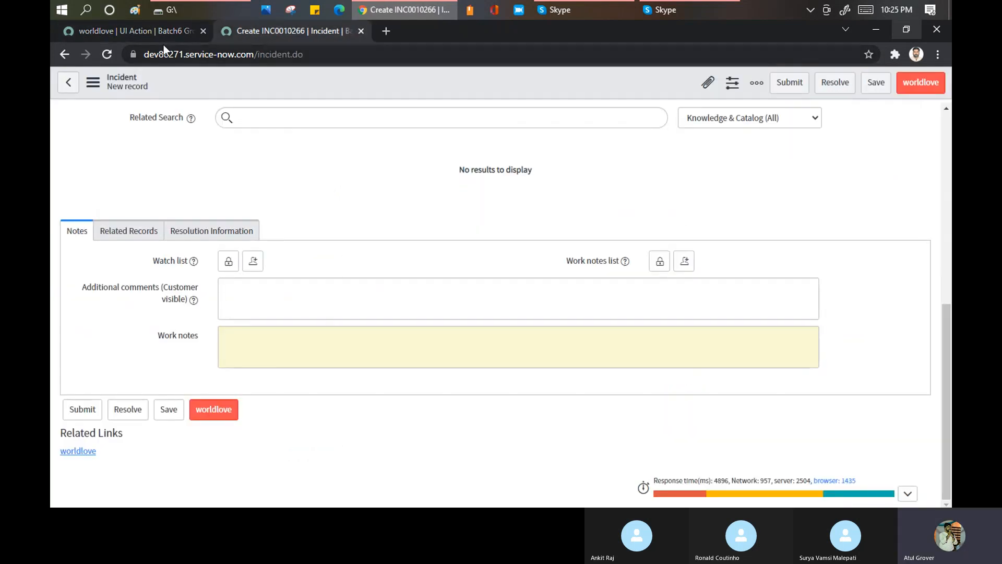
double_click(295, 54)
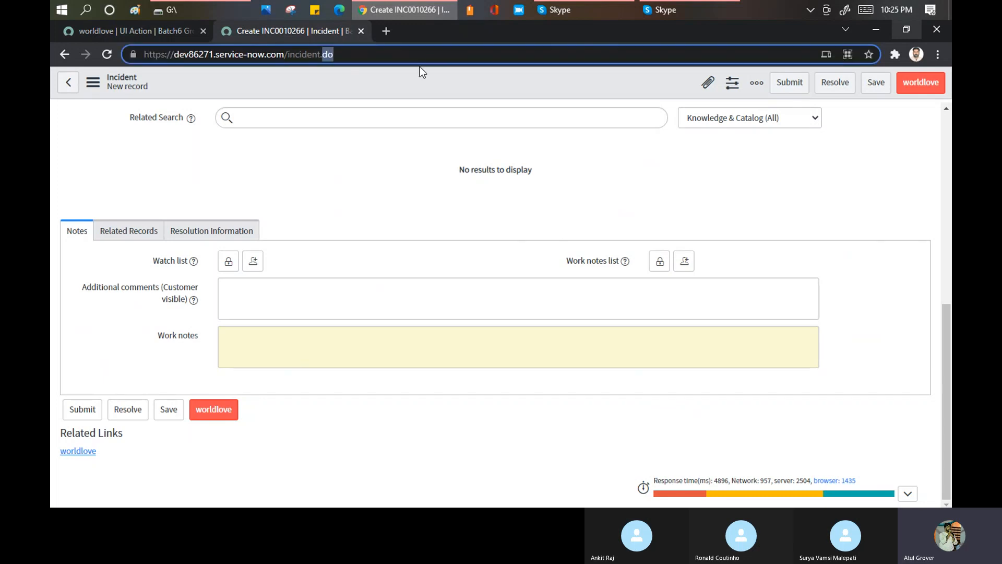
type("_l")
key("BackSpace")
key("BackSpace")
key("BackSpace")
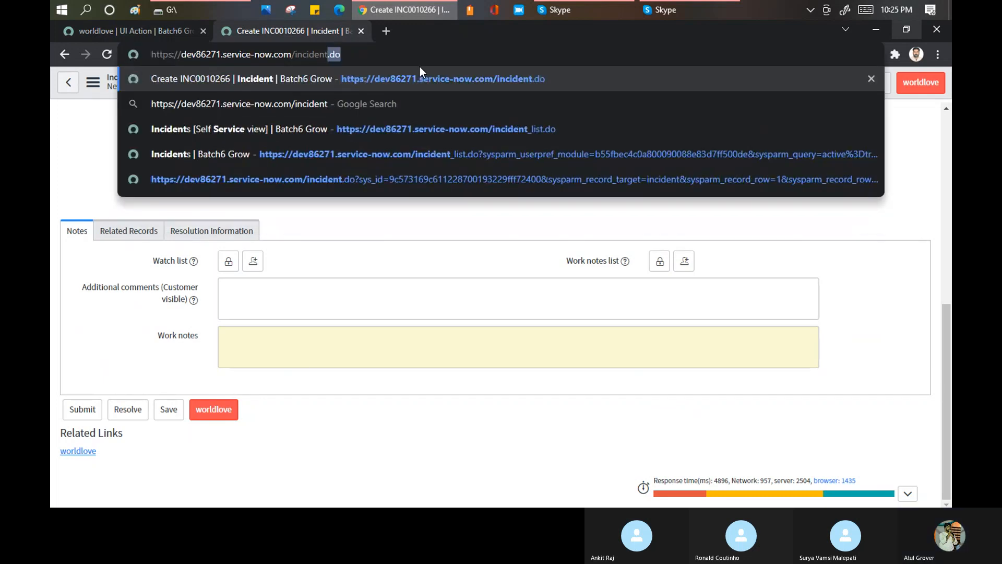
type("_list")
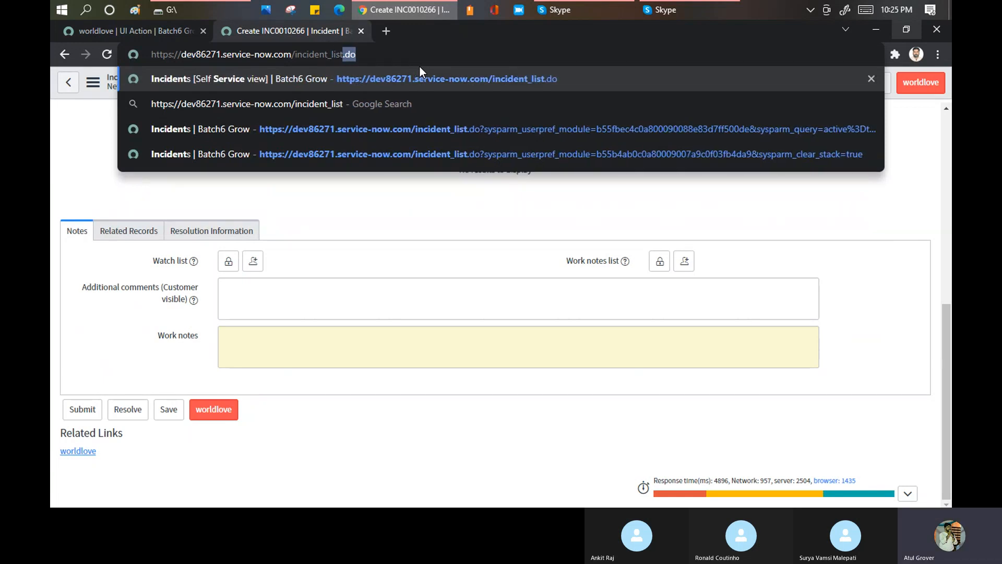
key("Return")
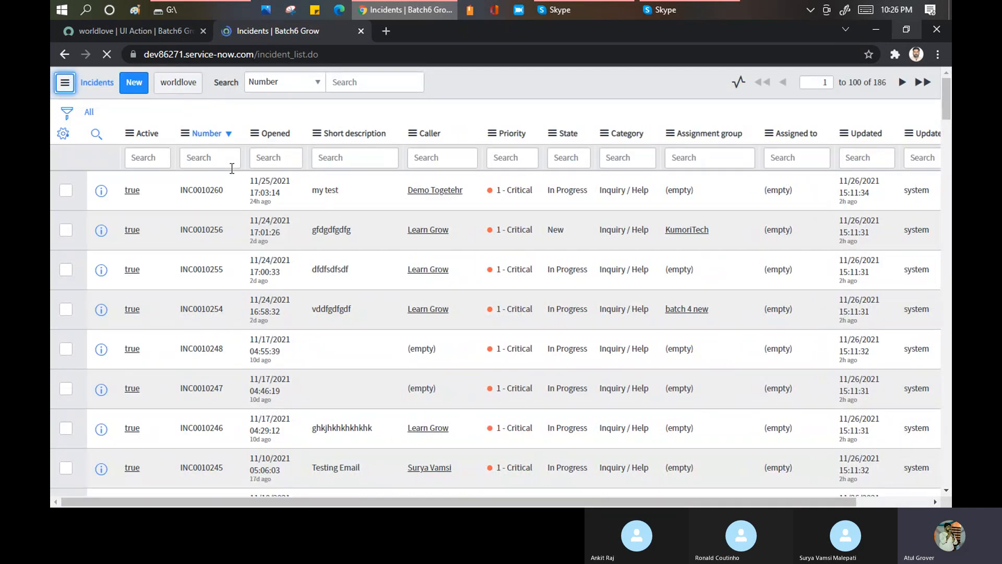
- Examine the end of the incident list for worldlove as a bottom button, related link and action on selected rows
scroll(258, 256, "down", 10)
scroll(258, 256, "down", 20)
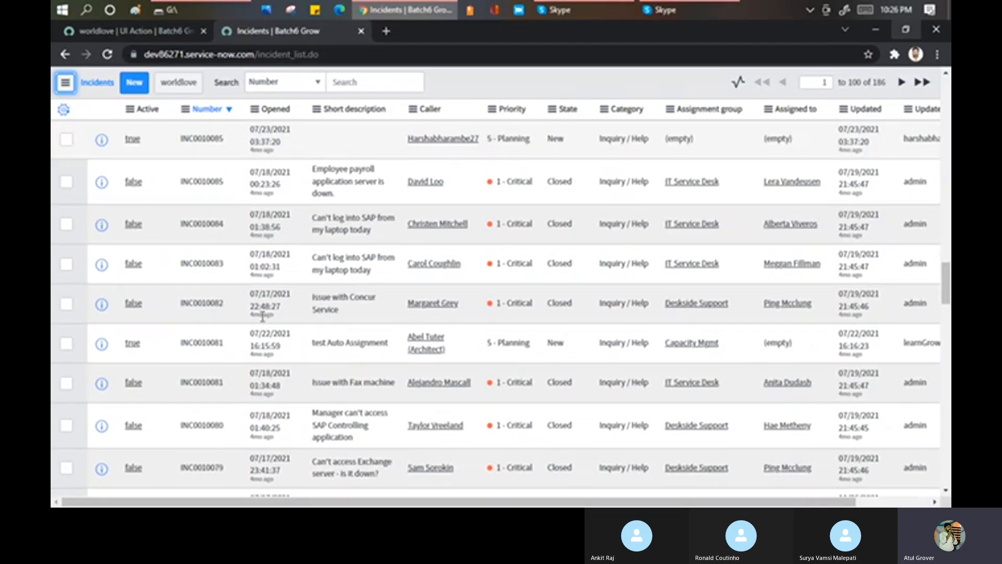
scroll(261, 324, "down", 15)
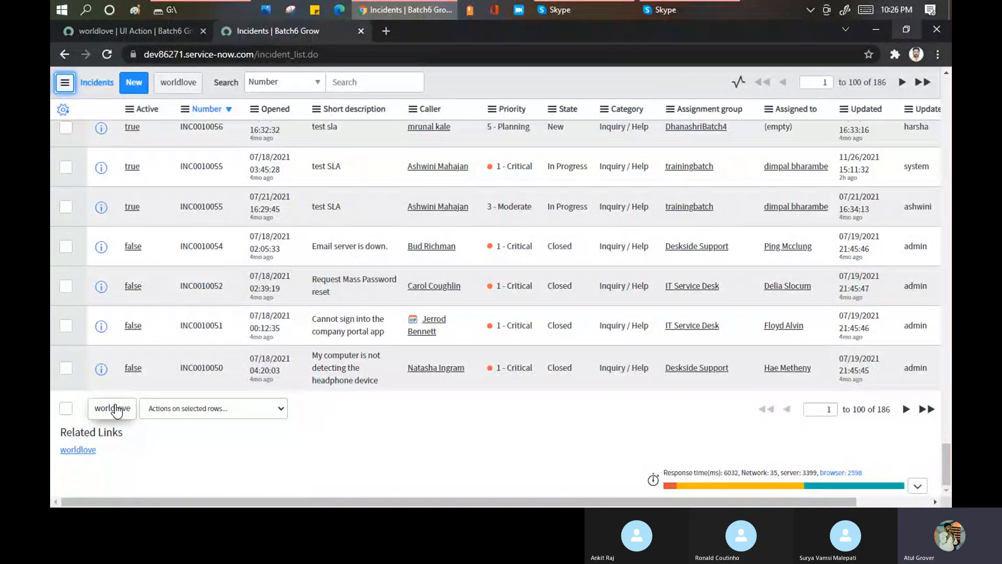
left_click(184, 416)
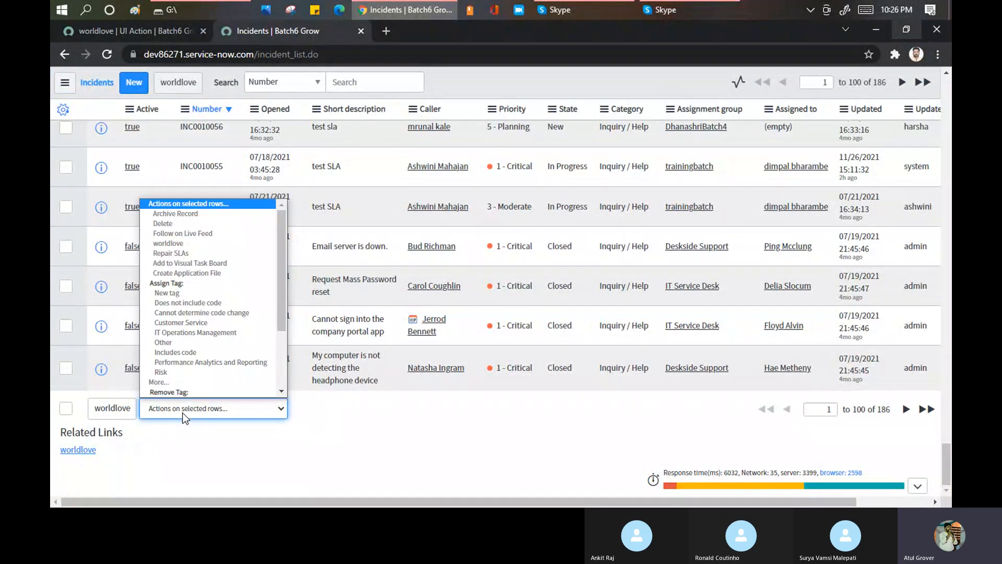
mouse_move(282, 290)
left_mouse_down()
mouse_move(290, 357)
mouse_move(287, 294)
left_mouse_up()
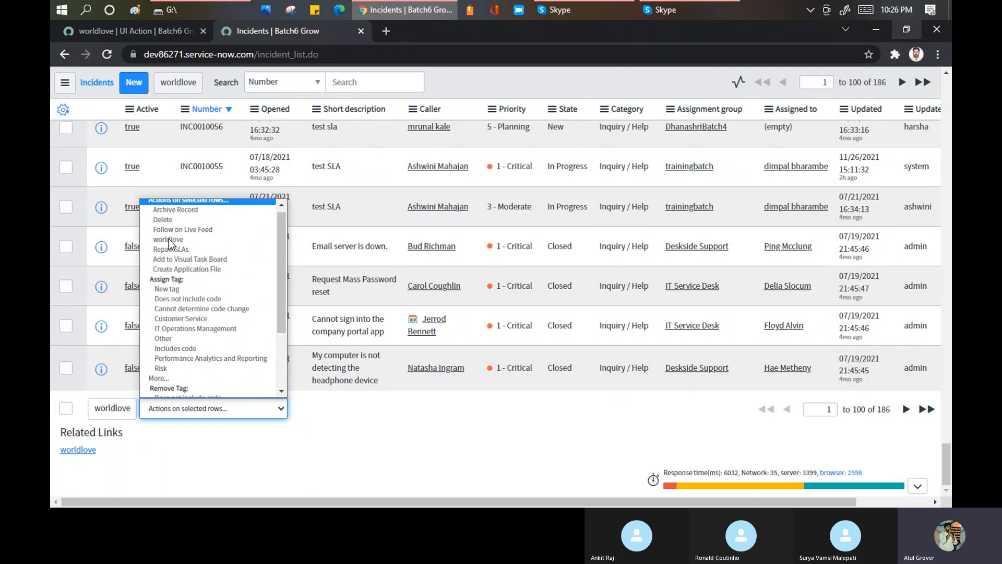
- Set the worldlove UI action's list style to Destructive and save the record
left_click(169, 30)
left_click(168, 31)
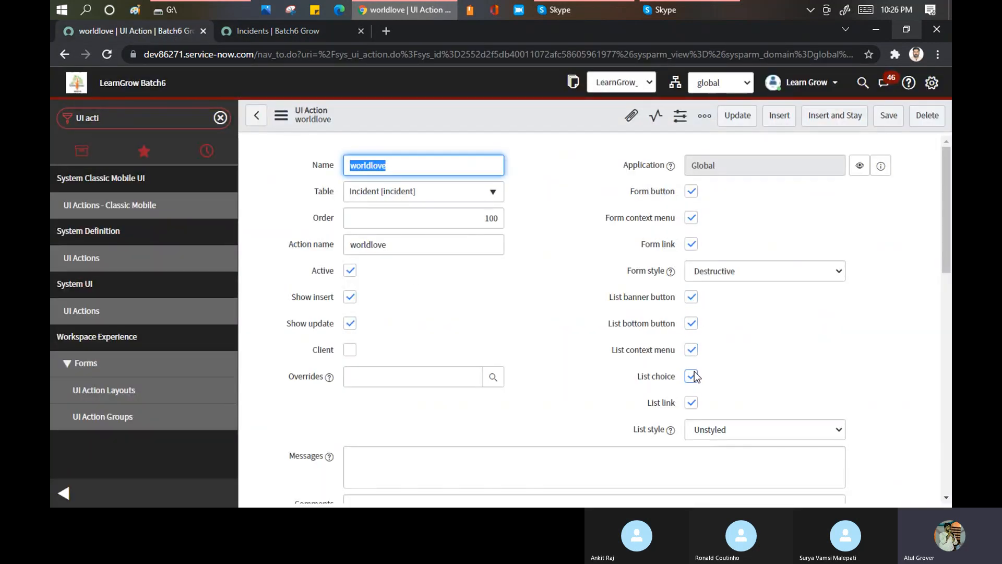
left_click(699, 432)
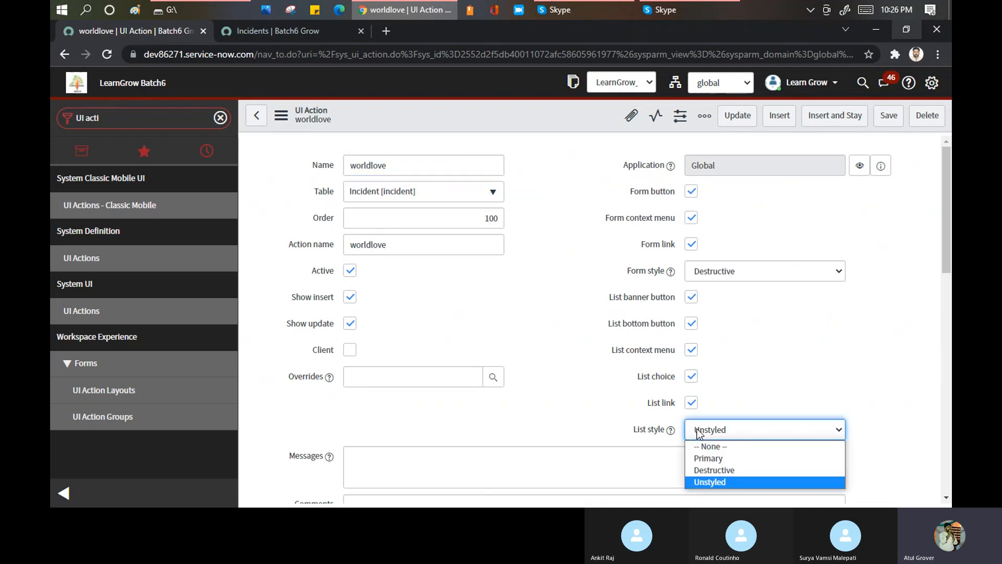
left_click(708, 471)
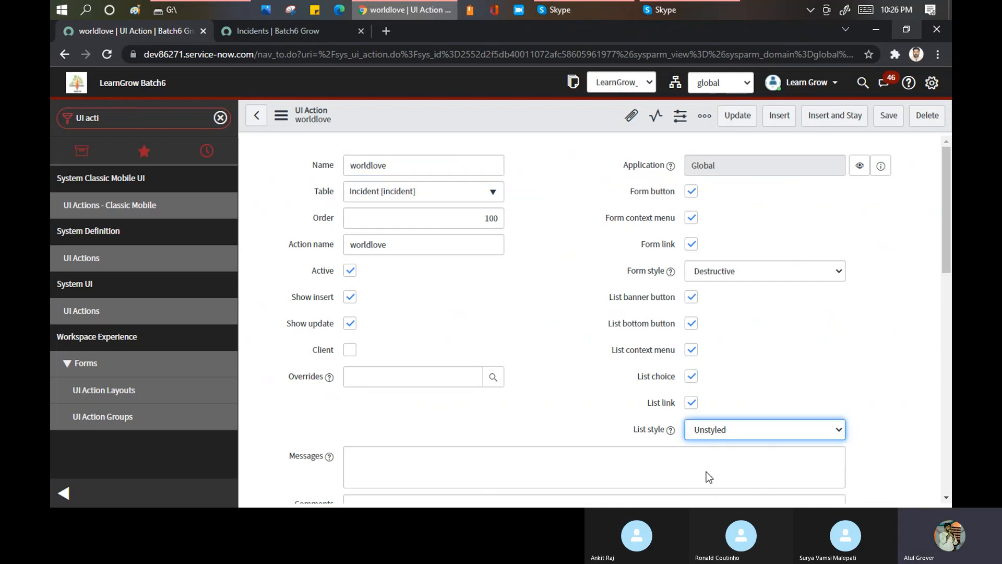
right_click(476, 111)
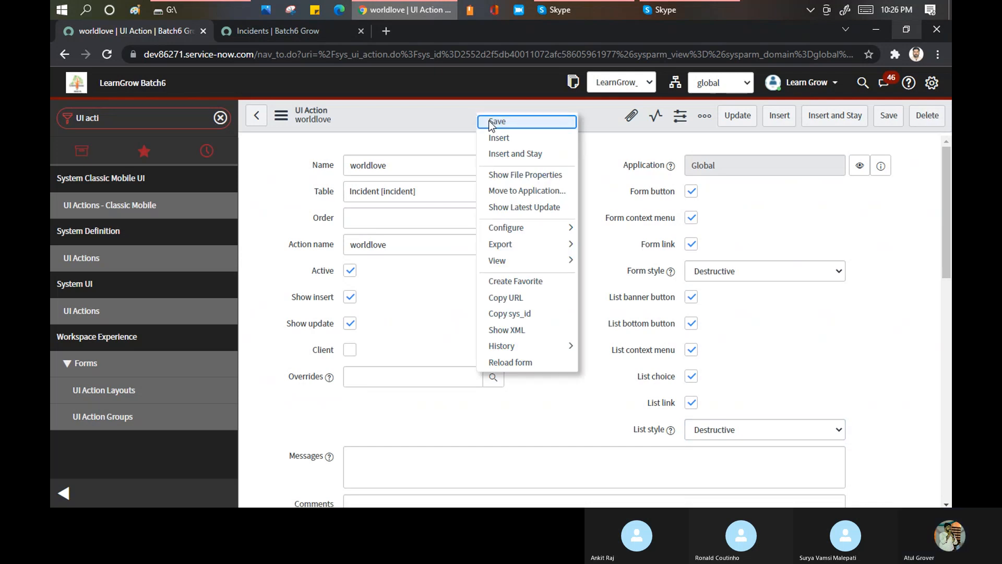
left_click(493, 122)
- Reload the incident list and check worldlove's button styling, actions on selected rows and related link against the UI action's settings
left_click(302, 32)
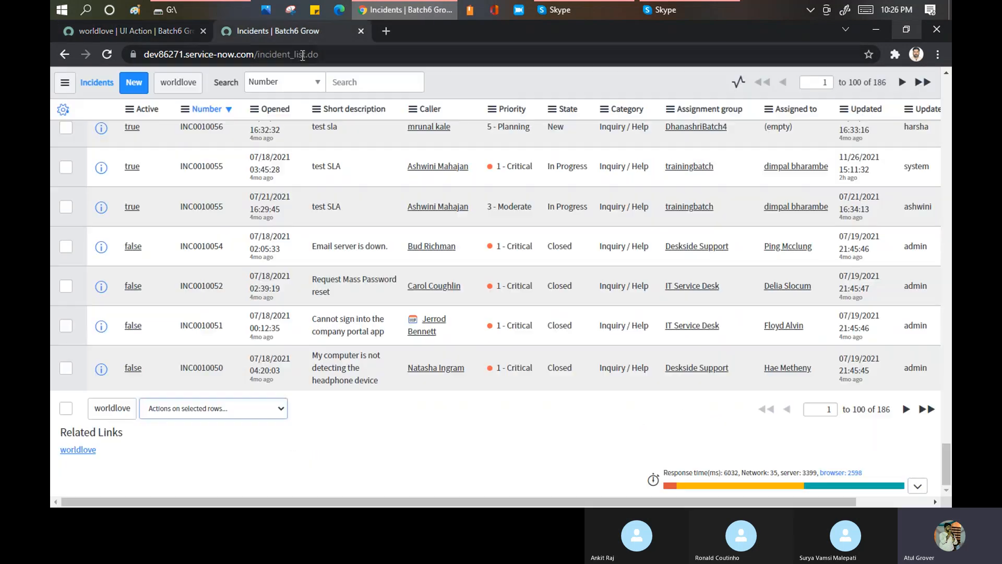
left_click(302, 55)
key("Return")
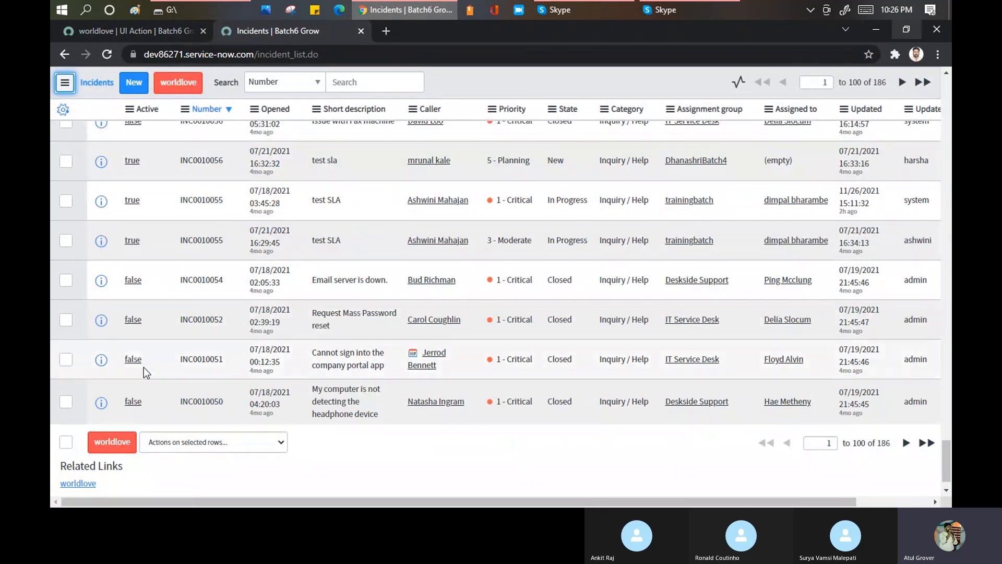
left_click(190, 441)
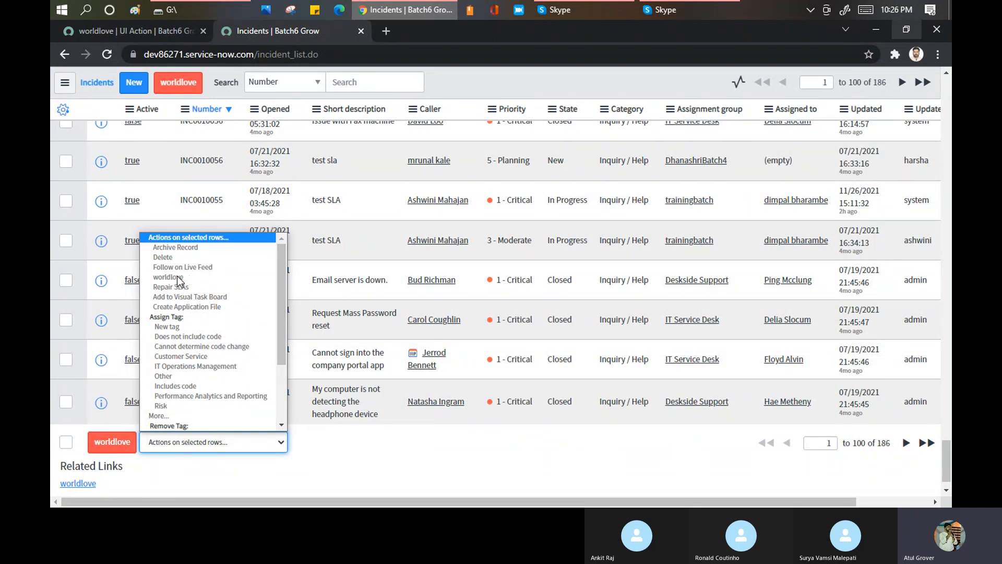
left_click(118, 36)
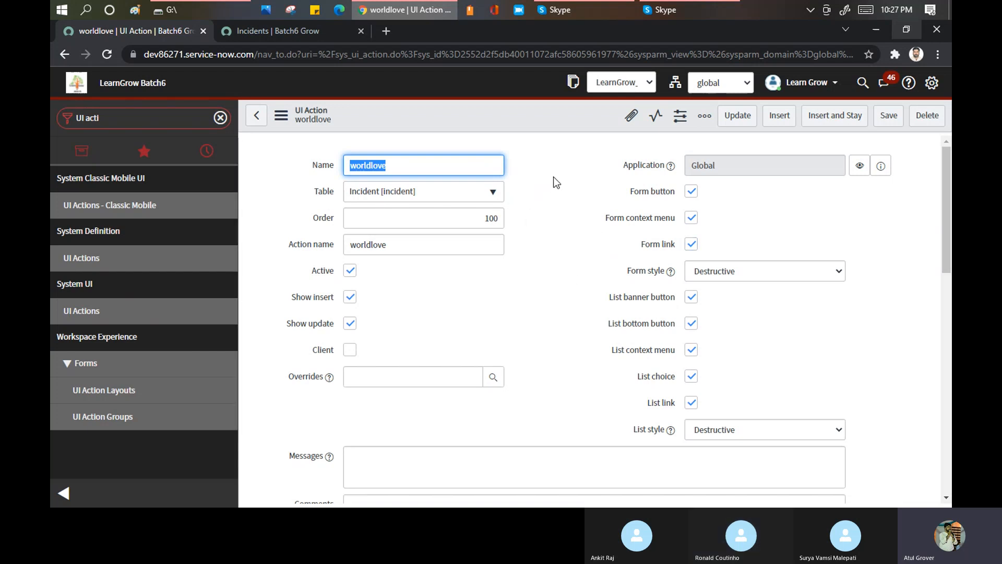
left_click(324, 34)
left_click(229, 443)
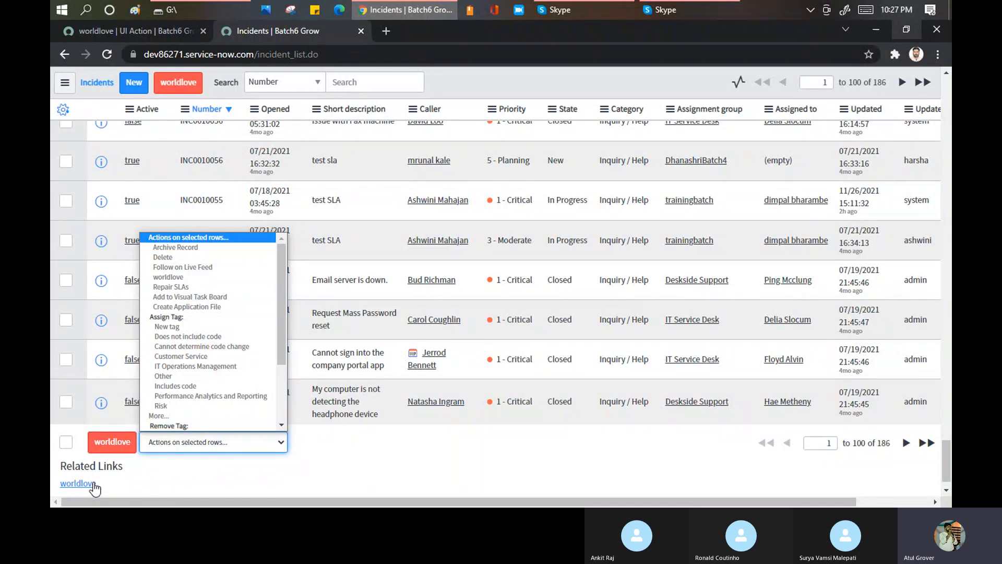
left_click(157, 30)
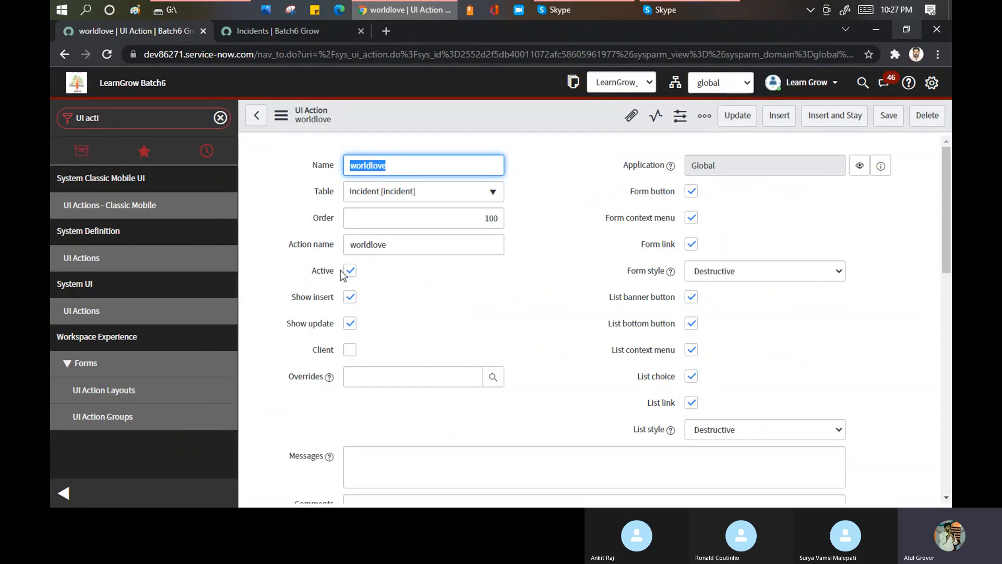
- Open the existing 1 - Critical, In Progress "test SLA" incident from the incident list
left_click(281, 32)
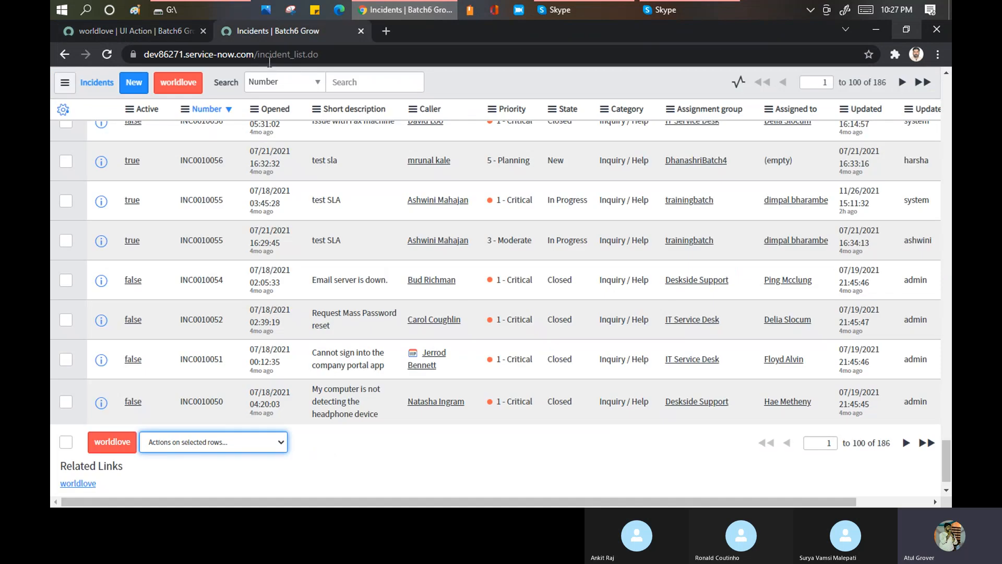
double_click(318, 54)
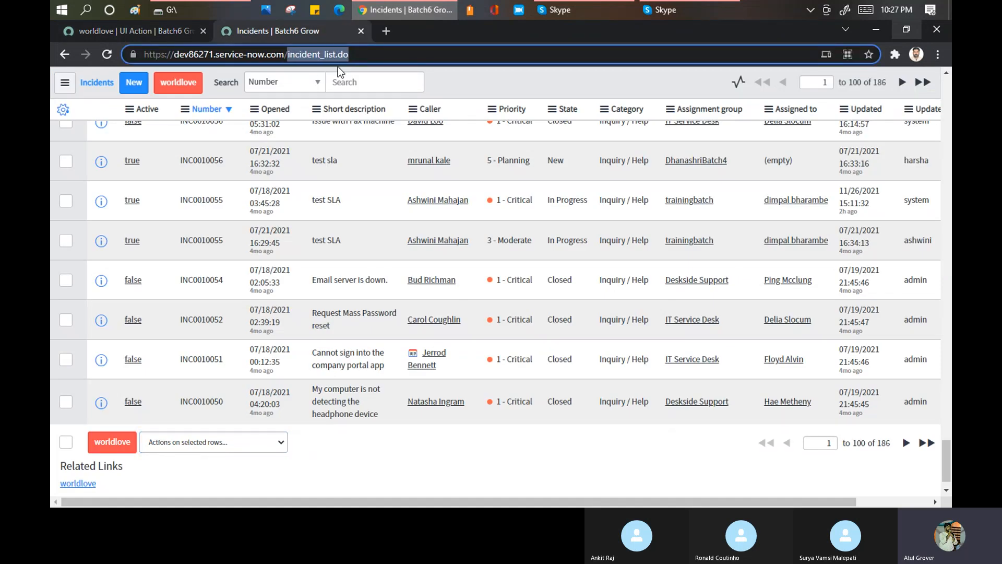
left_click(133, 201)
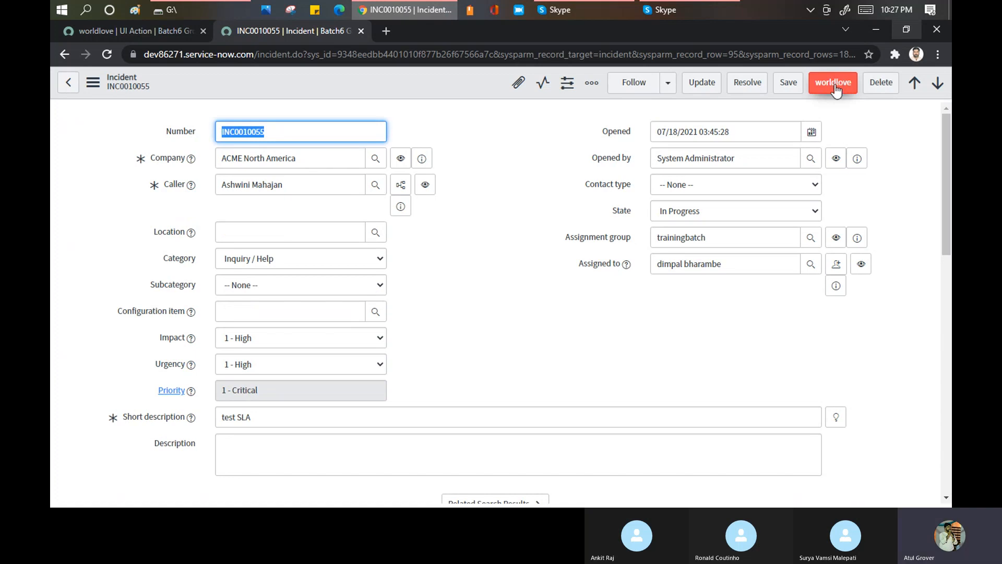
- Turn off Show update on the worldlove UI action and save the record
left_click(152, 32)
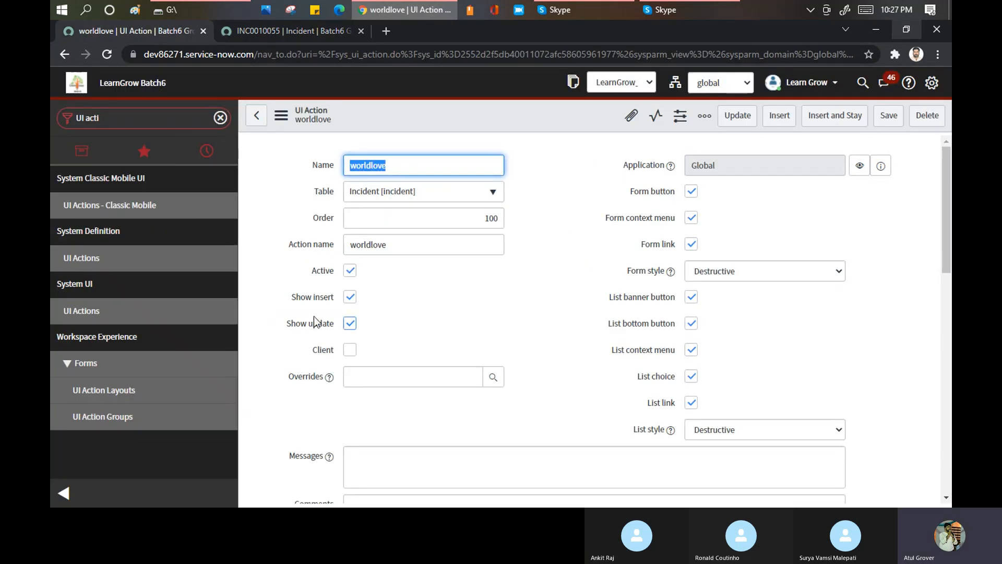
left_click(351, 325)
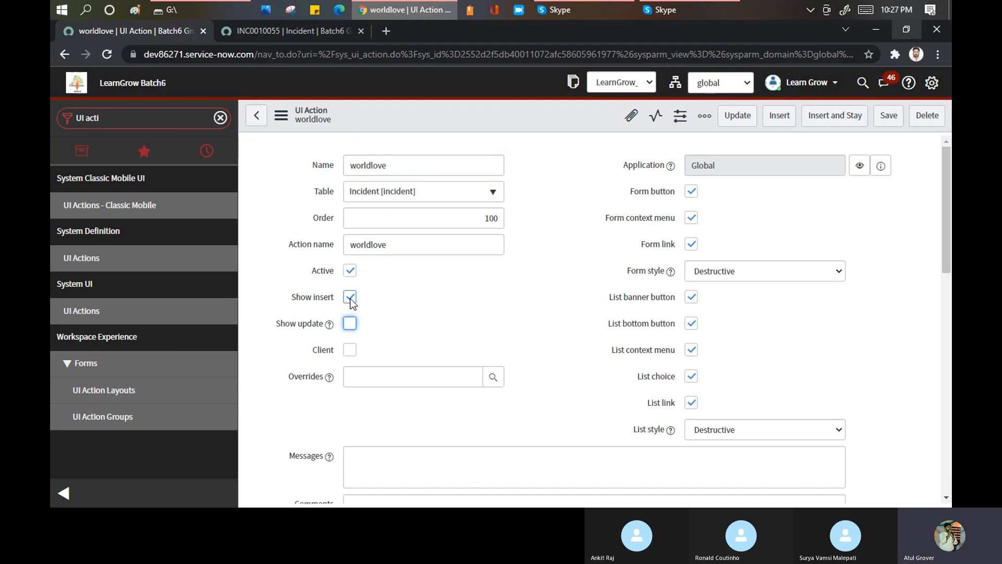
right_click(428, 112)
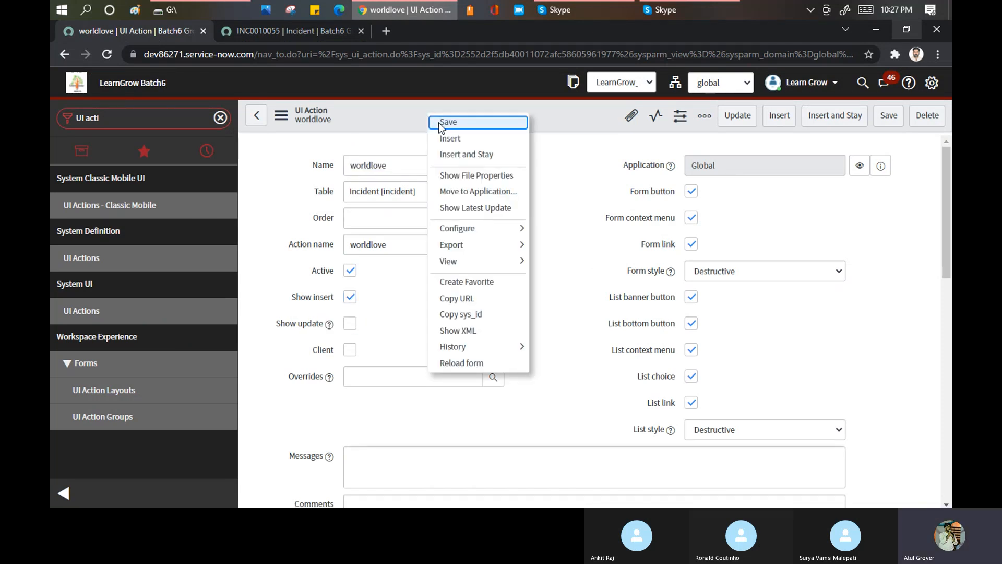
left_click(441, 123)
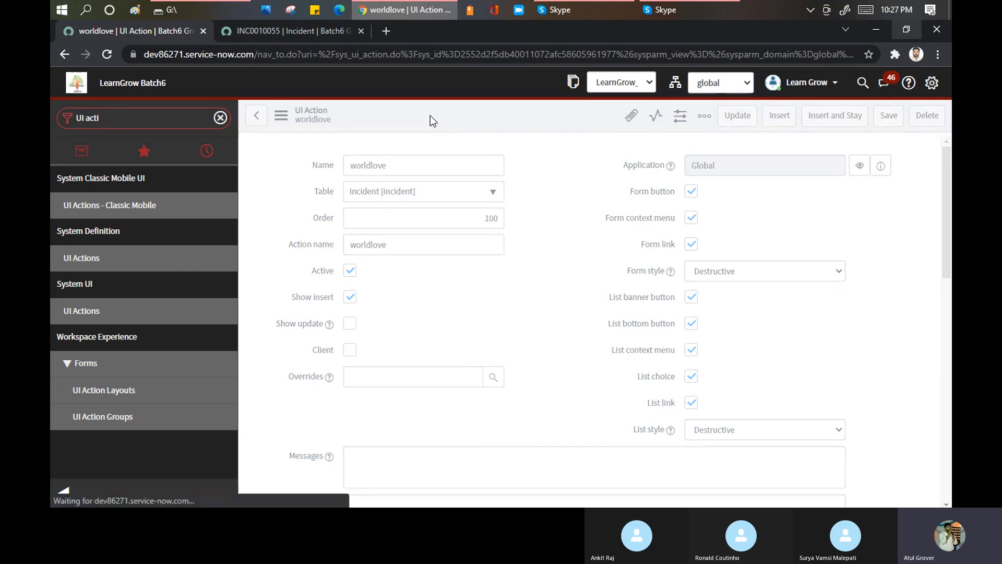
- Reload the existing "test SLA" incident and check its header for the worldlove button
left_click(295, 33)
left_click(311, 54)
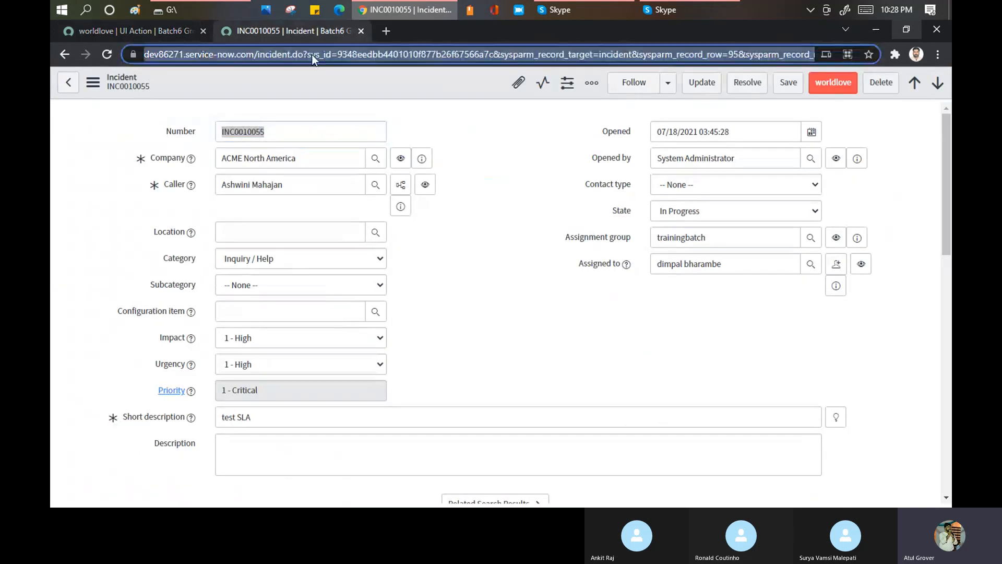
key("Return")
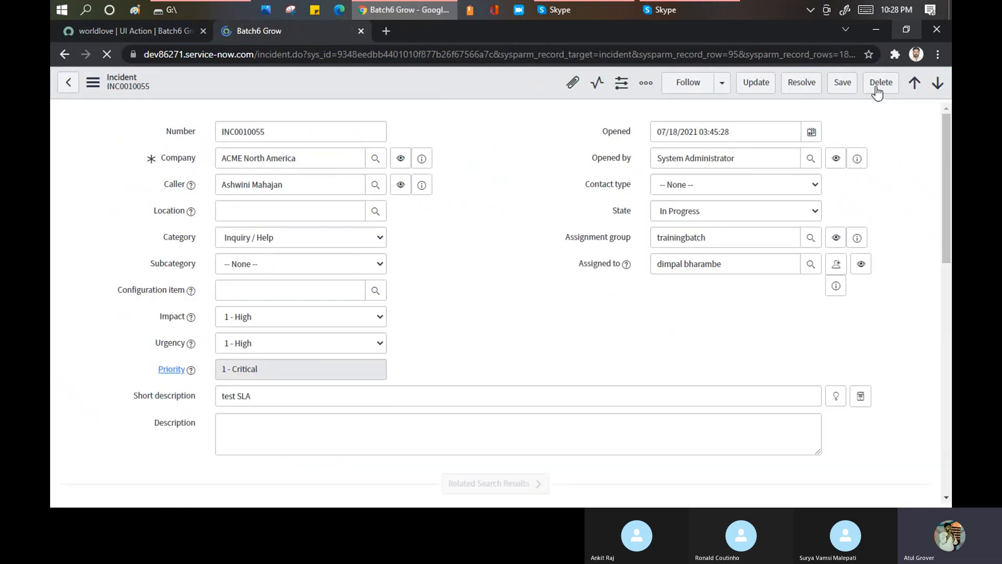
- Open a new incident form in another browser tab through dev86271.service-now.com/incident.do
left_click(384, 31)
type("i")
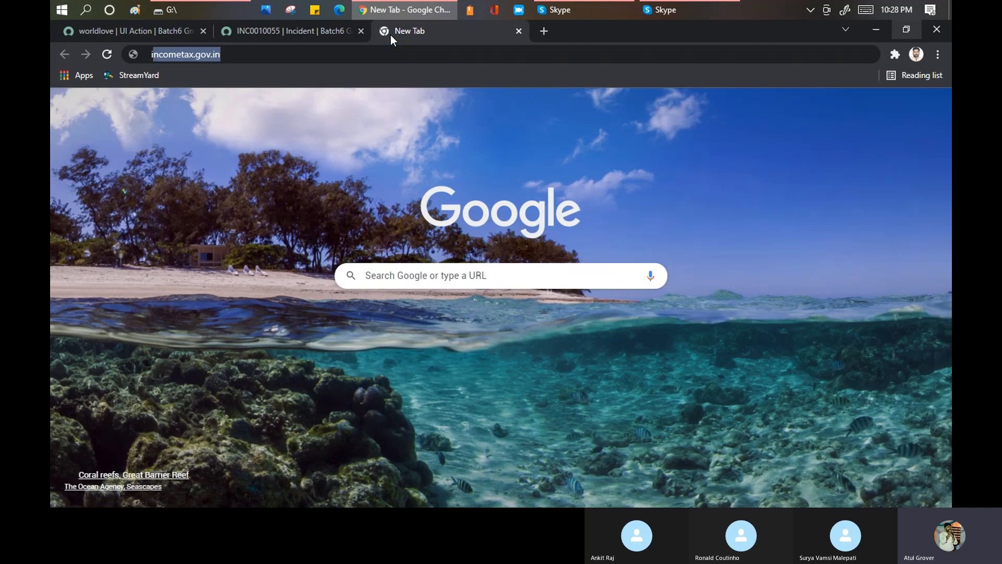
key("BackSpace")
key("BackSpace")
type("dev86271.service-now.com")
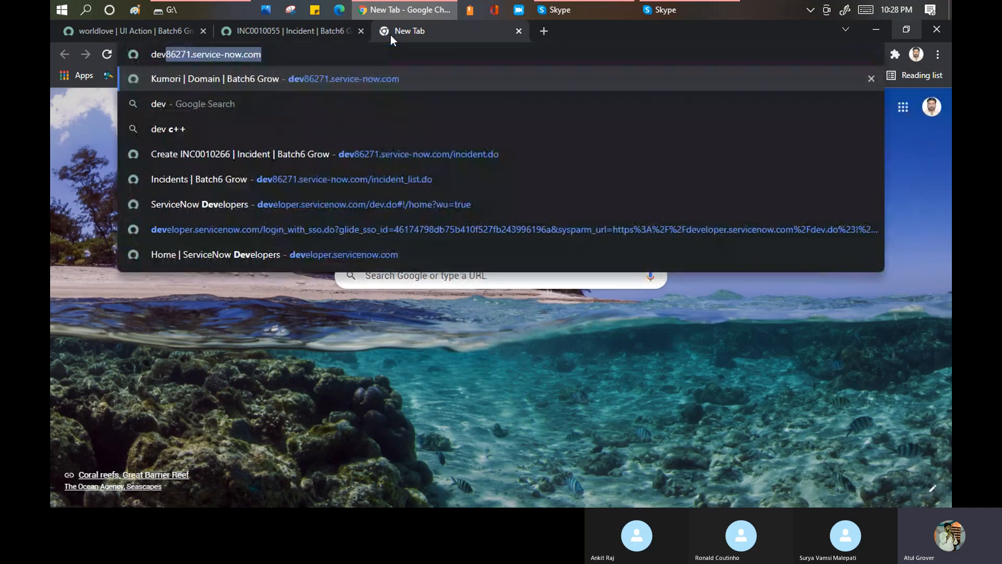
type("/incident.do")
key("Return")
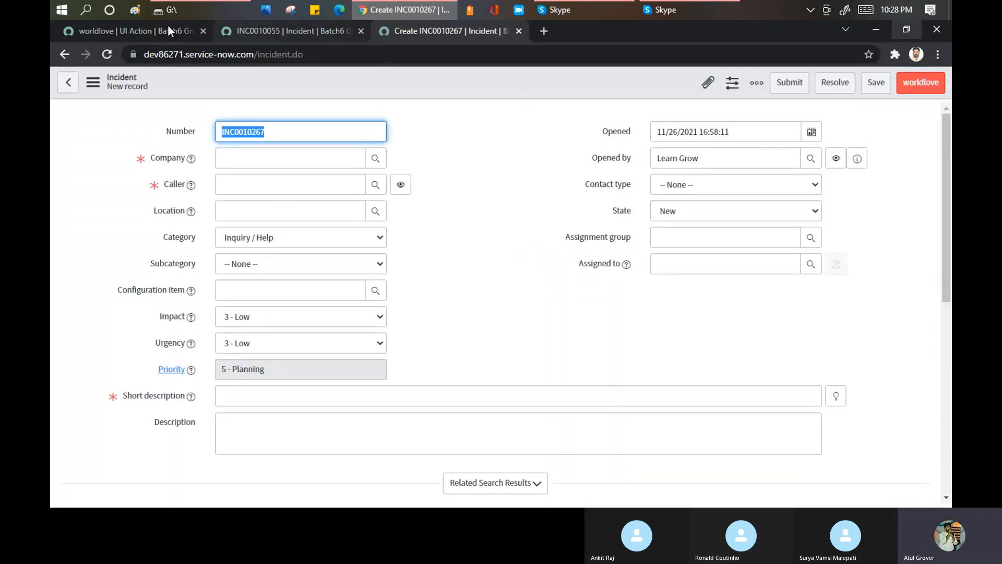
- Compare the Show insert and Show update settings with the header buttons on the existing and new incident forms
left_click(148, 30)
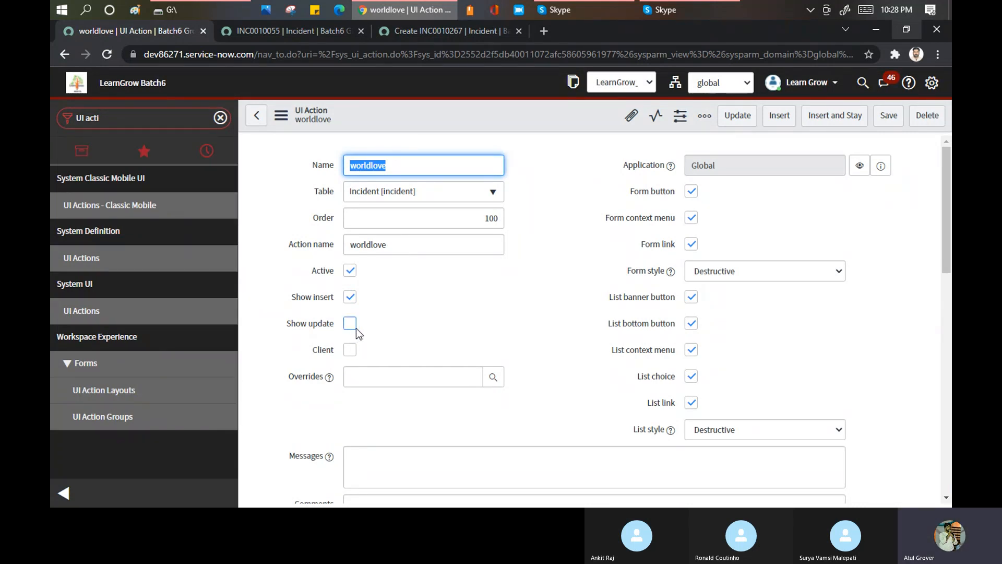
left_click(327, 32)
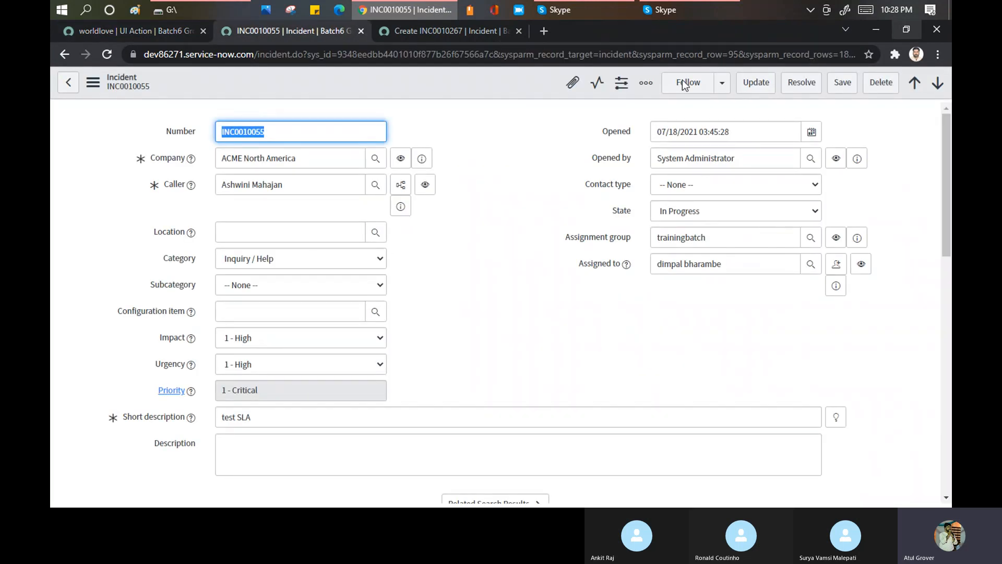
left_click(477, 26)
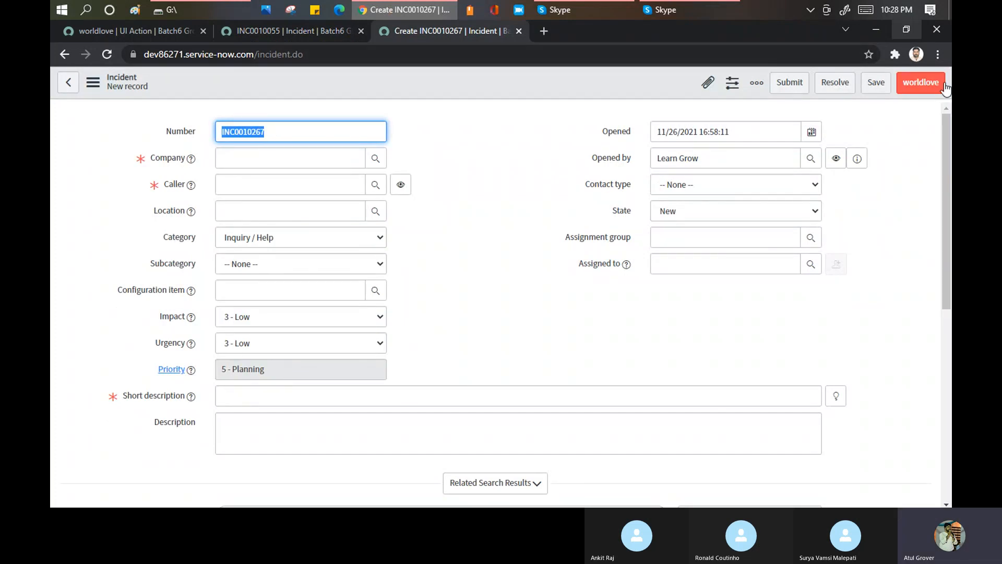
- Try to run worldlove on the new incident, filling in the caller's name and the short description sdfasfsdfasf
left_click(920, 89)
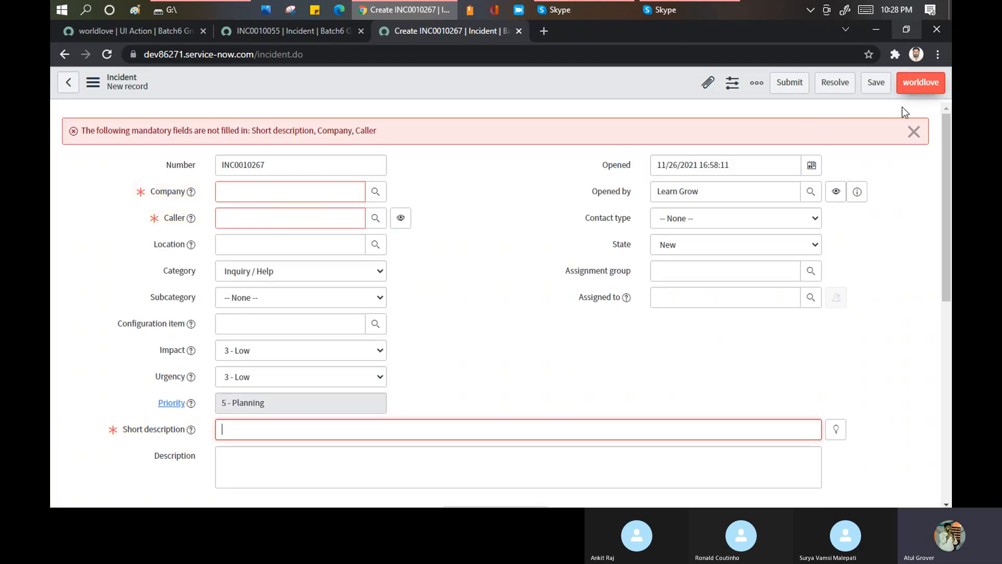
left_click(263, 221)
type("learn")
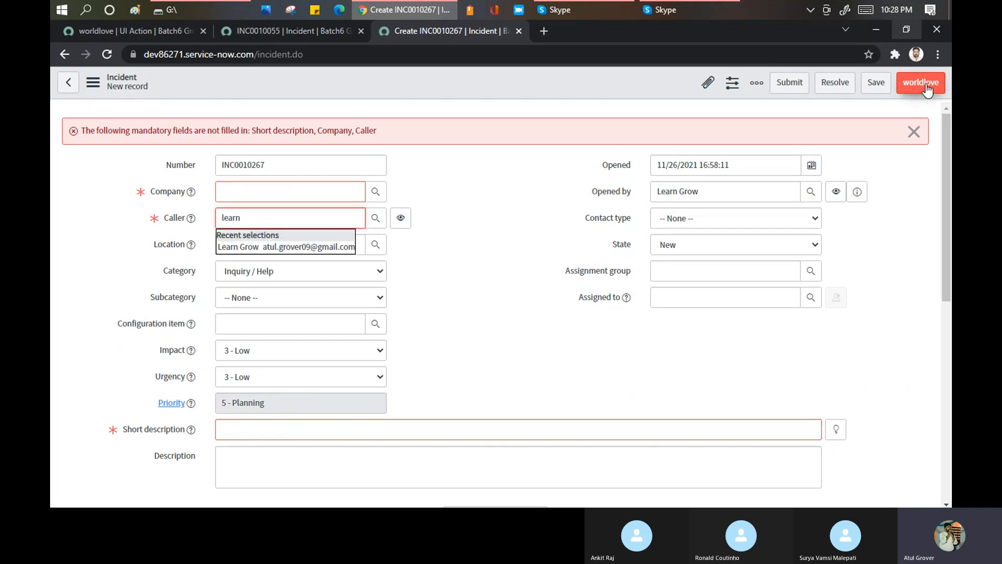
left_click(307, 247)
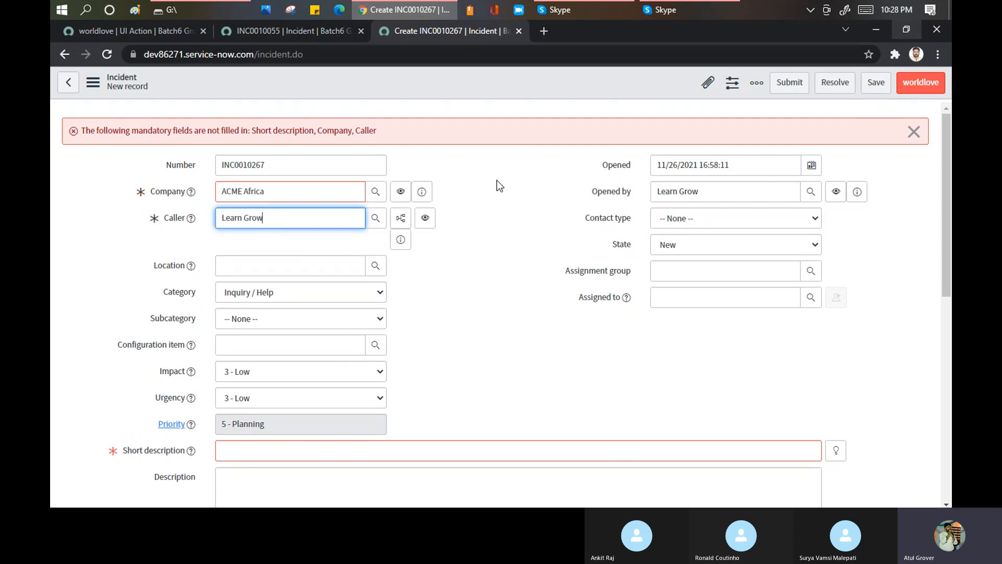
left_click(264, 454)
type("sdfasfsdfasf")
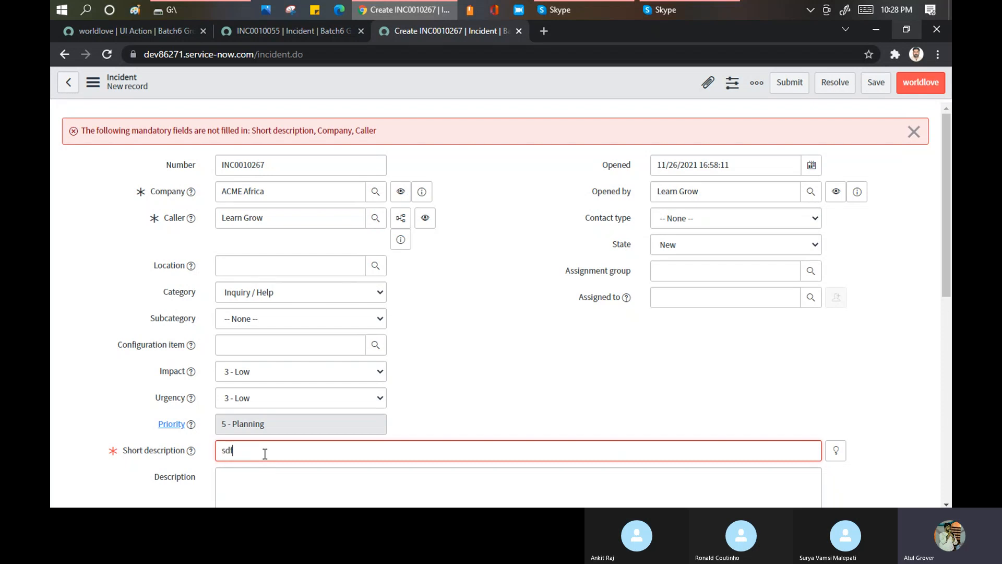
left_click(922, 91)
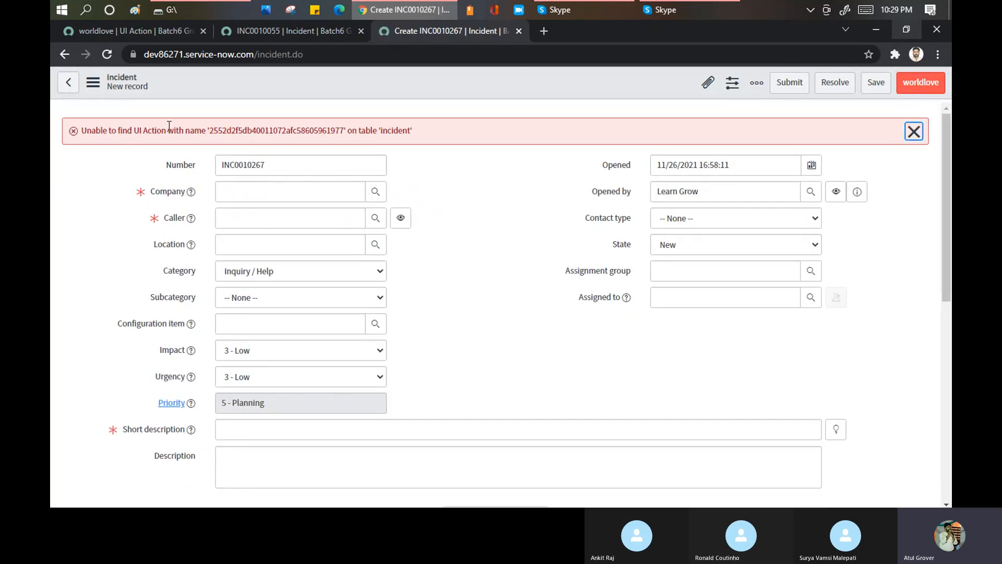
left_click_drag(214, 129, 345, 133)
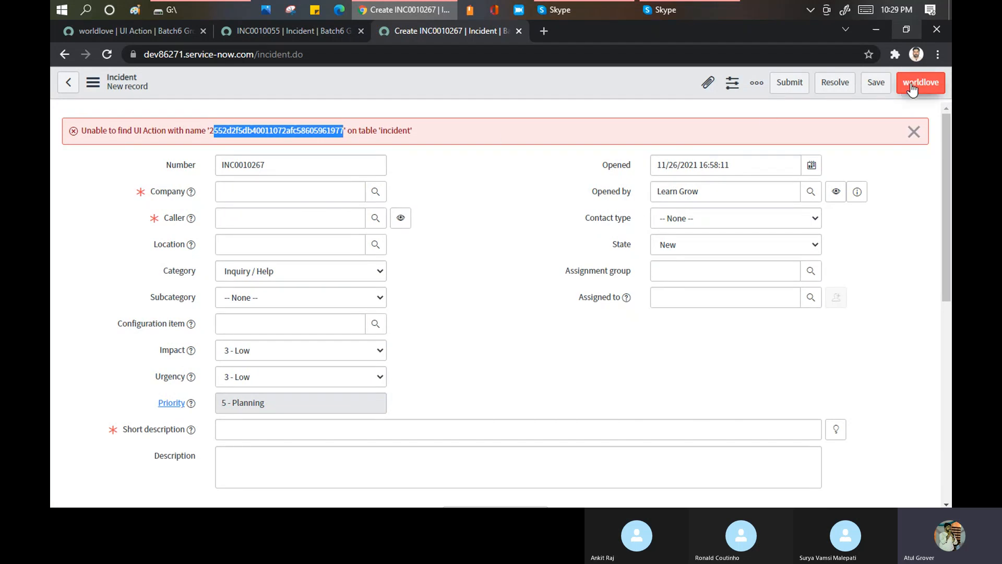
- Turn on Show update and Client on the worldlove UI action
left_click(159, 31)
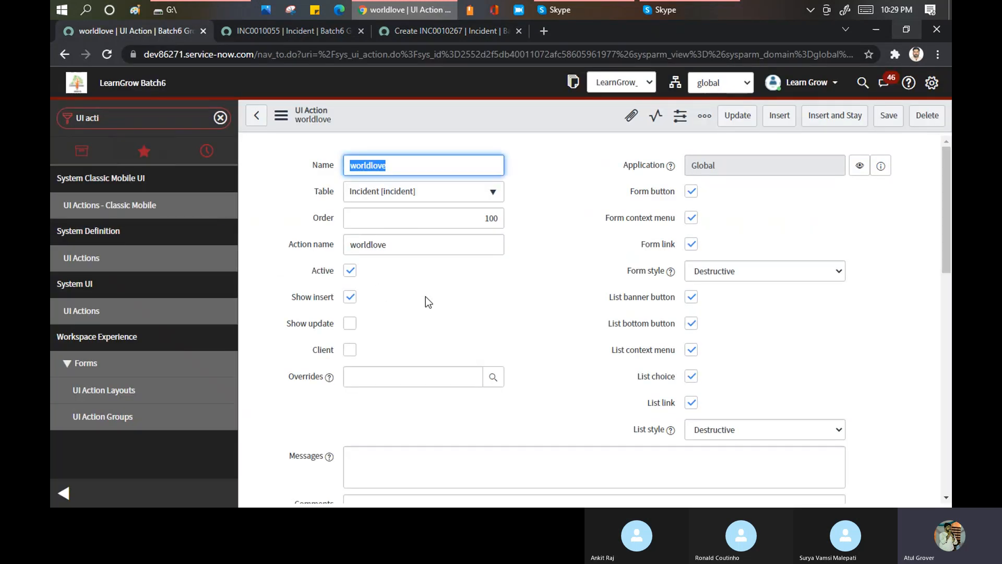
left_click(350, 323)
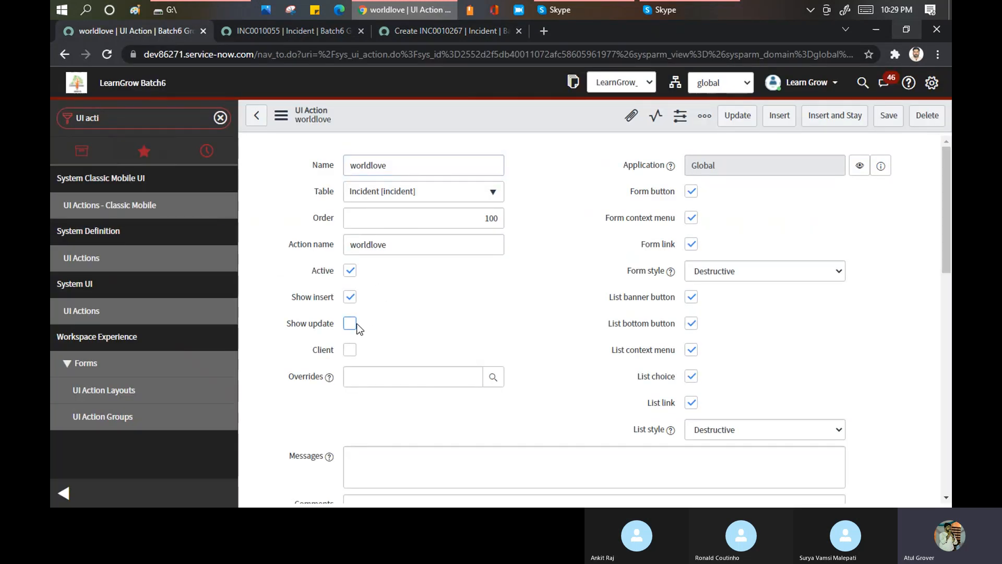
left_click(349, 349)
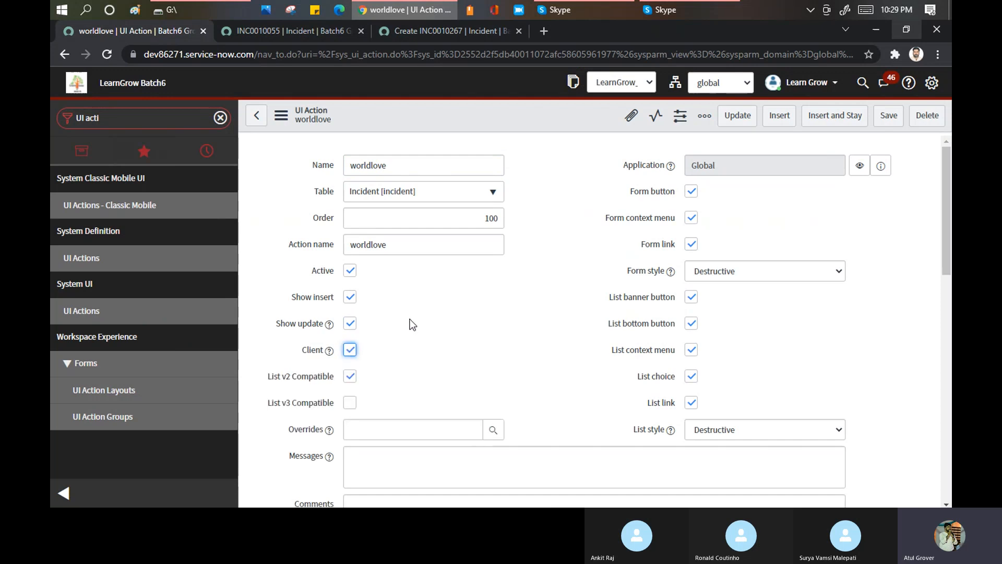
scroll(428, 299, "down", 3)
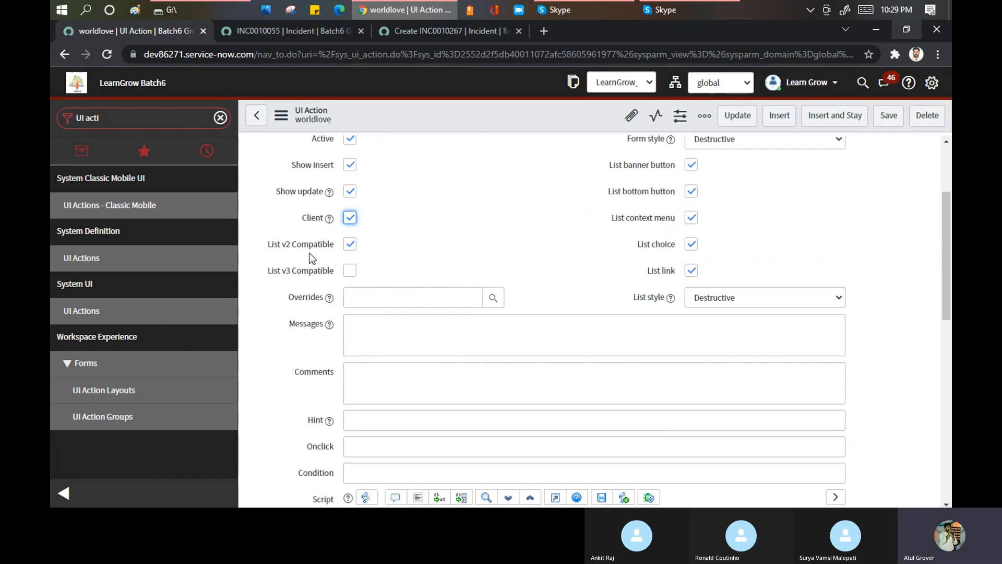
- Turn on List v3 Compatible for the worldlove UI action
mouse_move(330, 221)
left_click(350, 270)
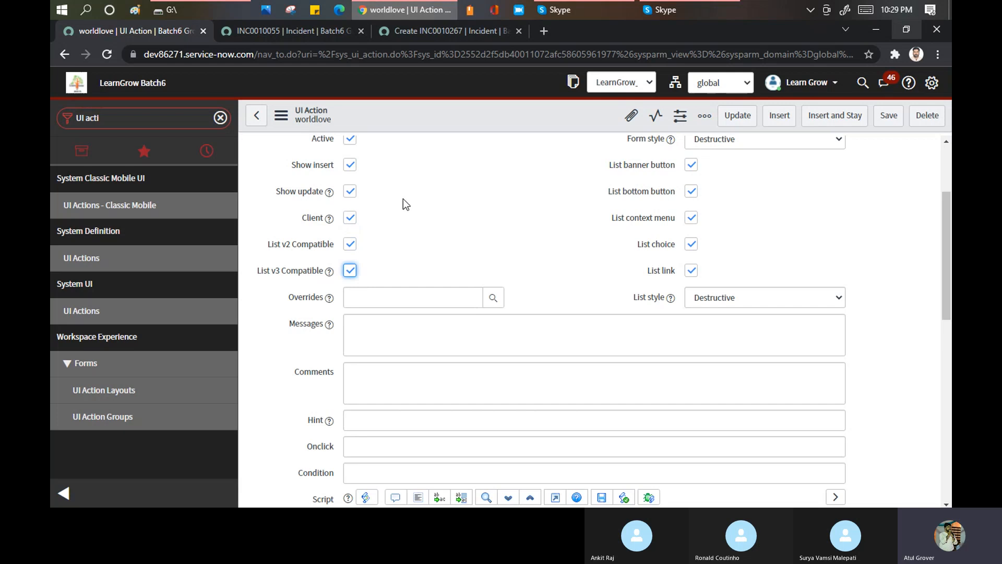
- Try save as worldlove's Overrides value, comparing it with the header buttons on the incident forms, and clear the field again
left_click(382, 295)
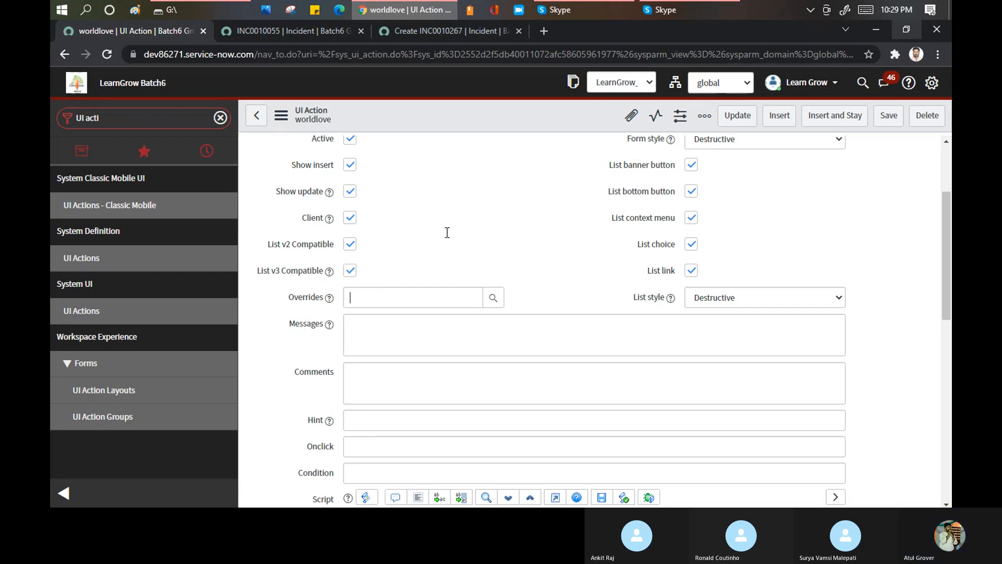
left_click(313, 33)
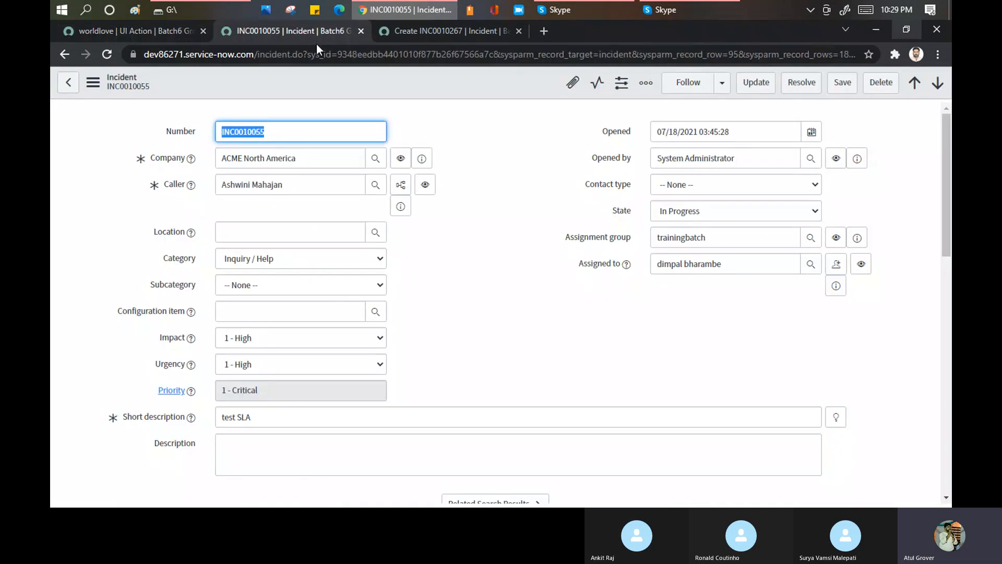
left_click(467, 33)
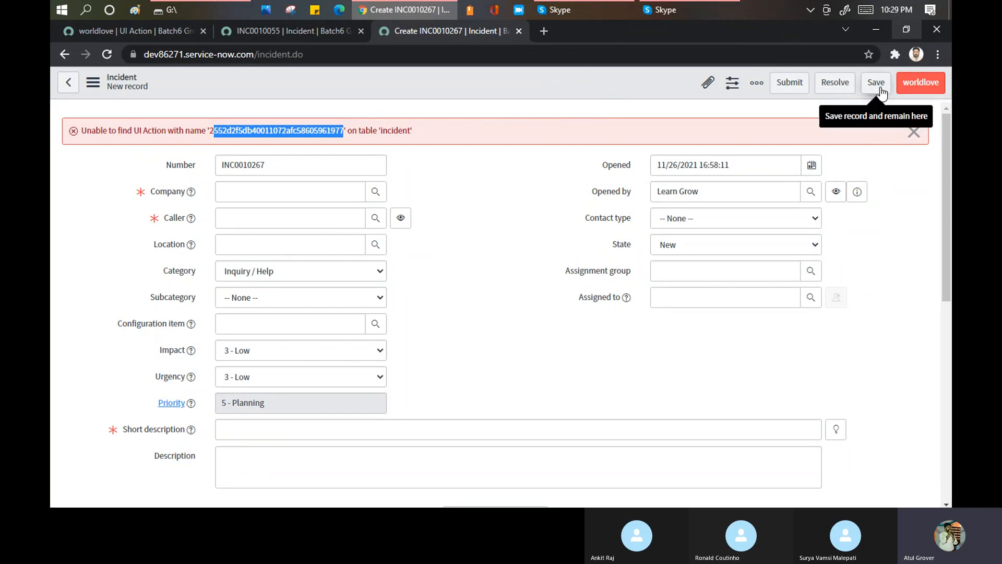
left_click(137, 30)
type("save")
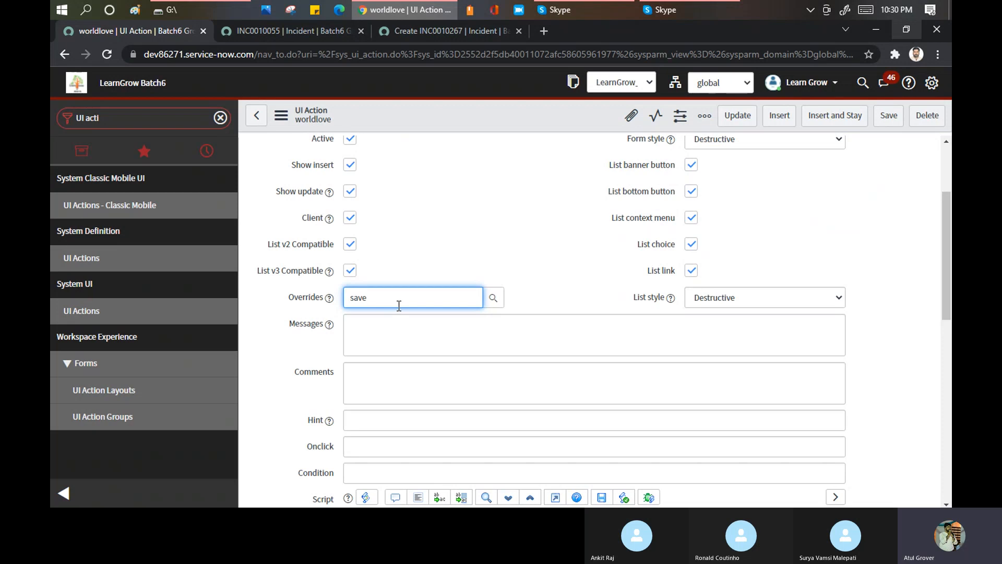
left_click_drag(381, 295, 340, 295)
left_click(302, 30)
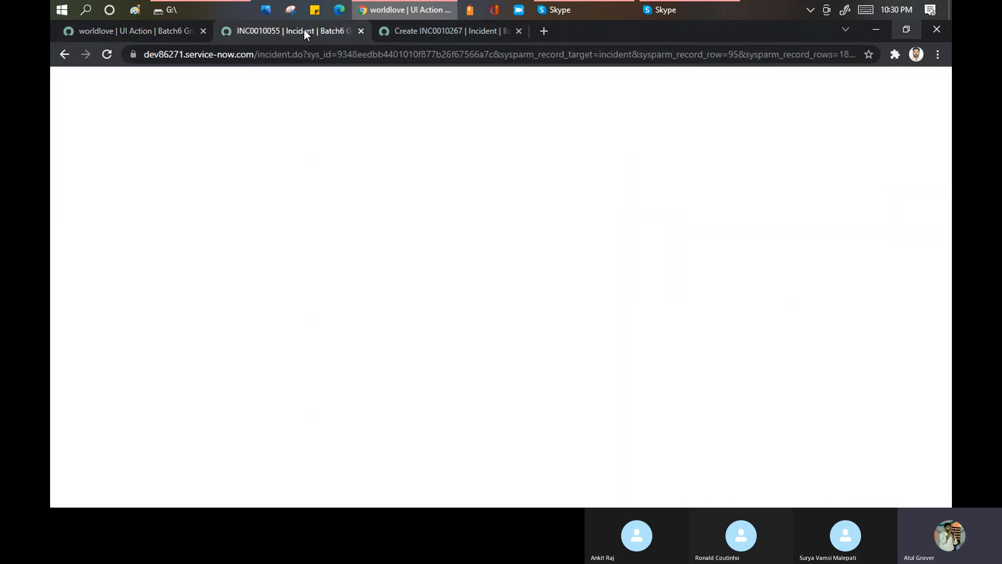
left_click(444, 29)
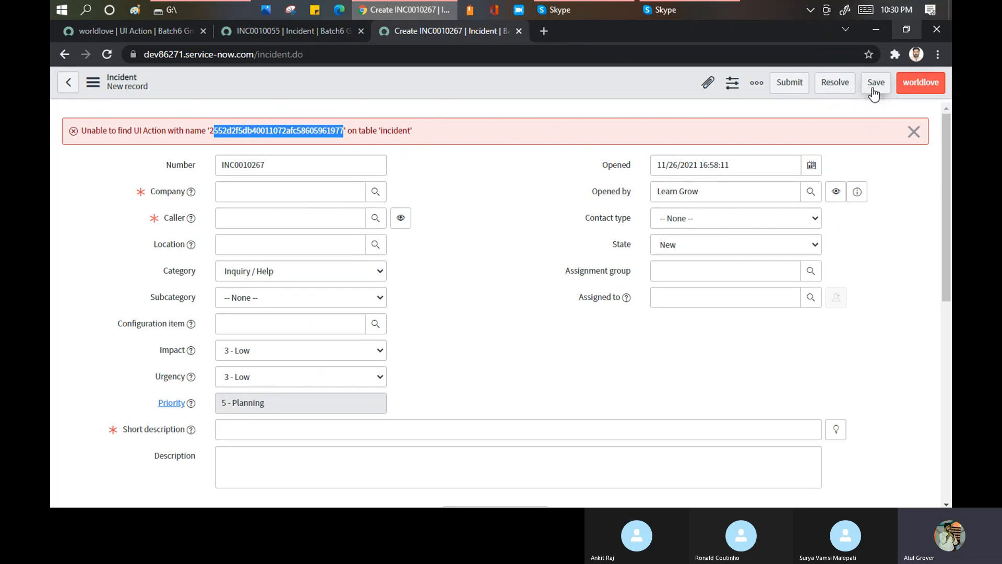
left_click(159, 24)
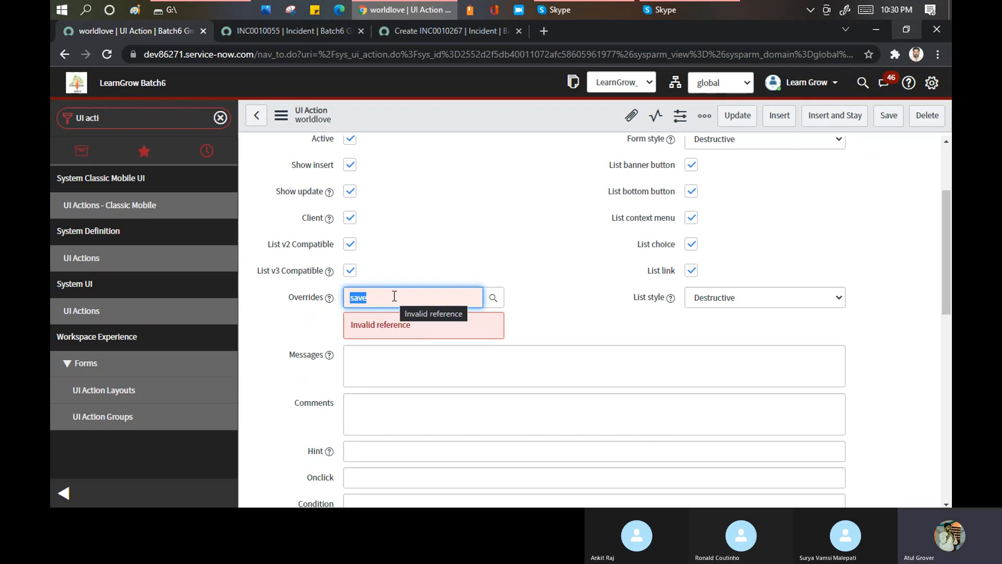
key("BackSpace")
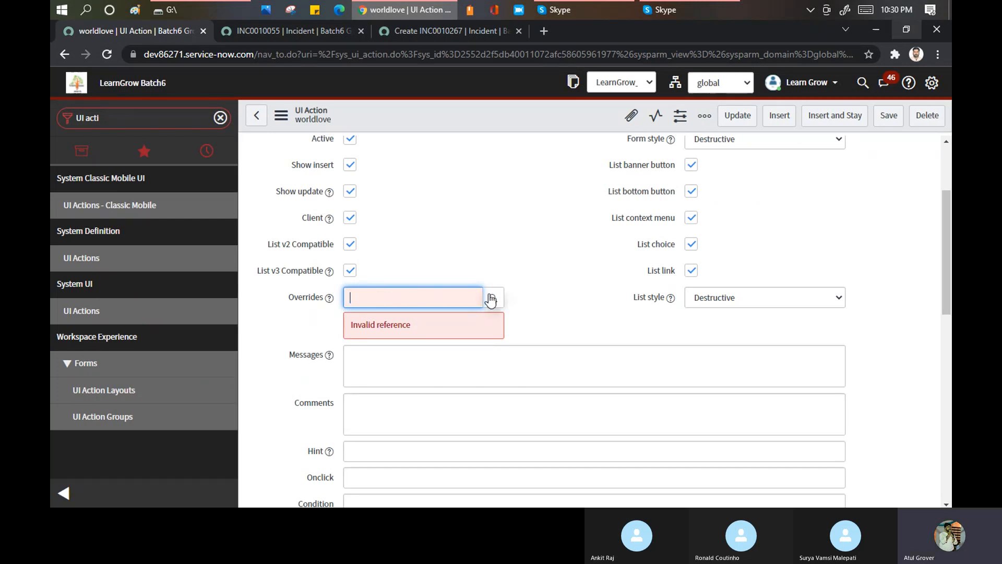
- Search the Overrides lookup for UI actions whose table matches *incide, and recheck the buttons on the new incident form
left_click(491, 300)
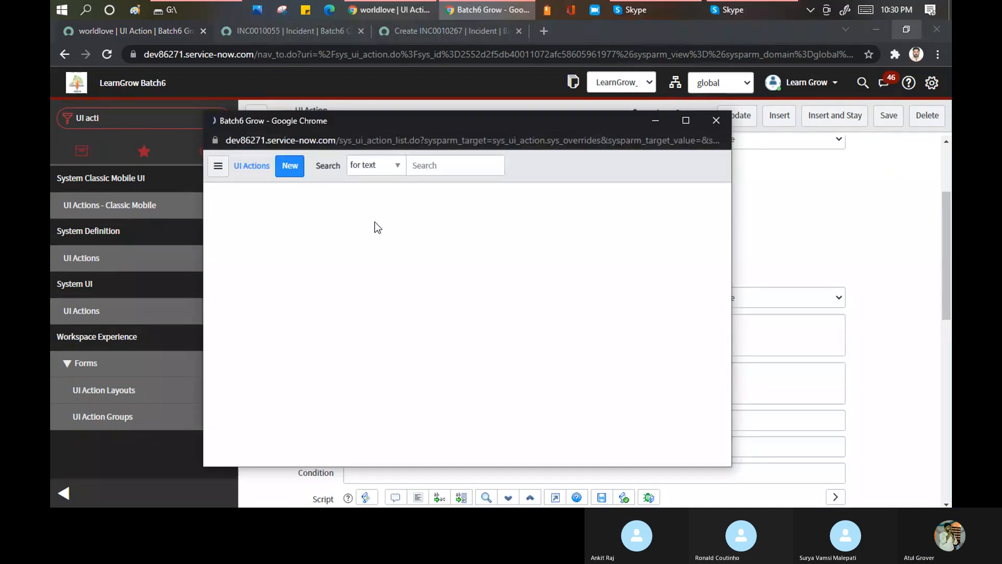
left_click(379, 260)
type("*incide")
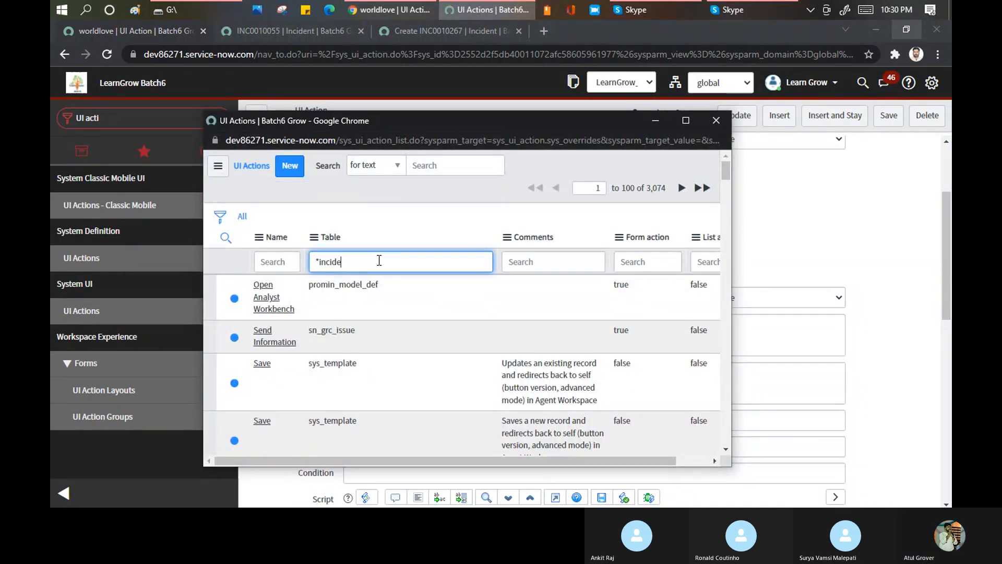
key("Return")
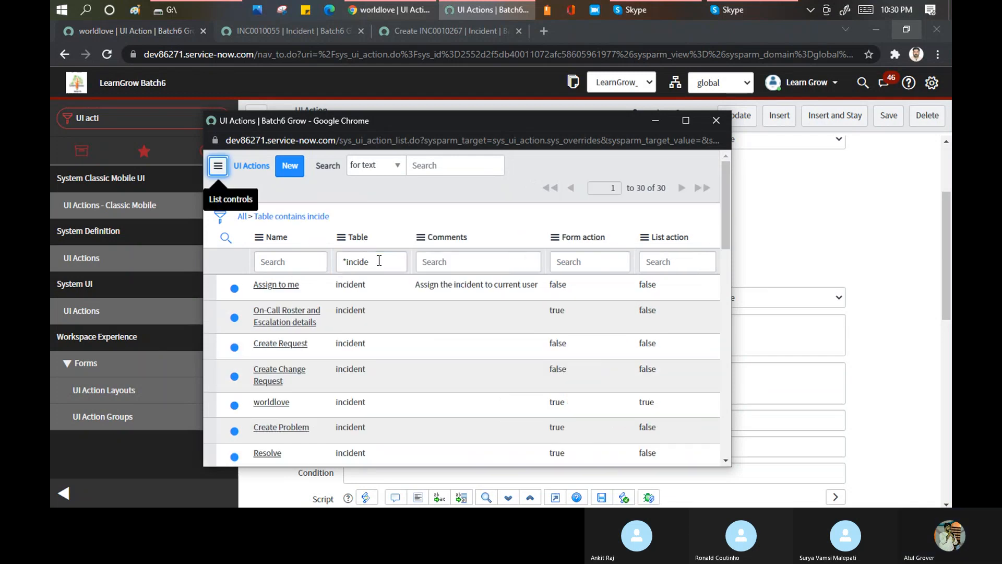
scroll(293, 342, "down", 3)
scroll(292, 342, "down", 2)
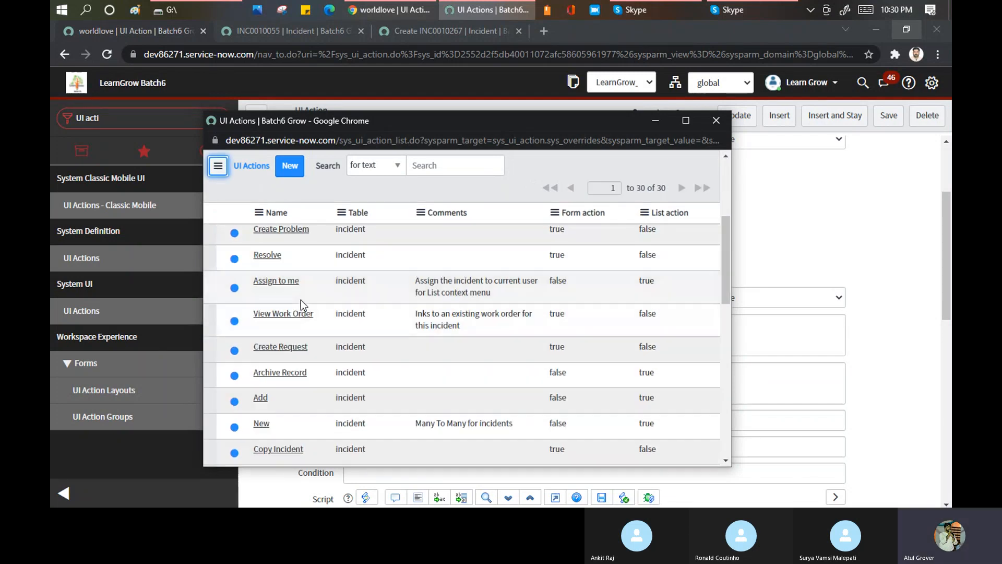
scroll(296, 304, "down", 4)
scroll(297, 314, "down", 10)
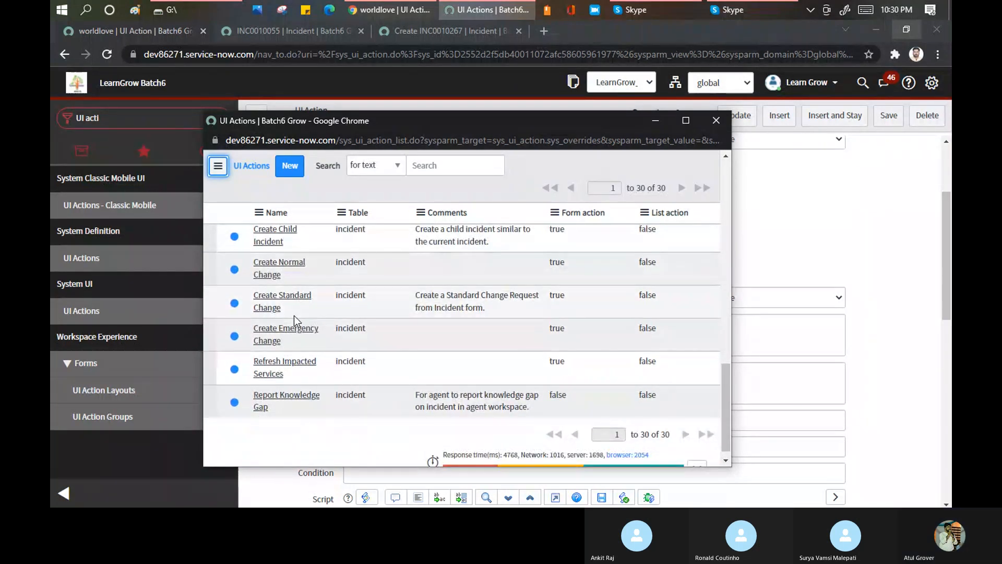
scroll(286, 368, "up", 3)
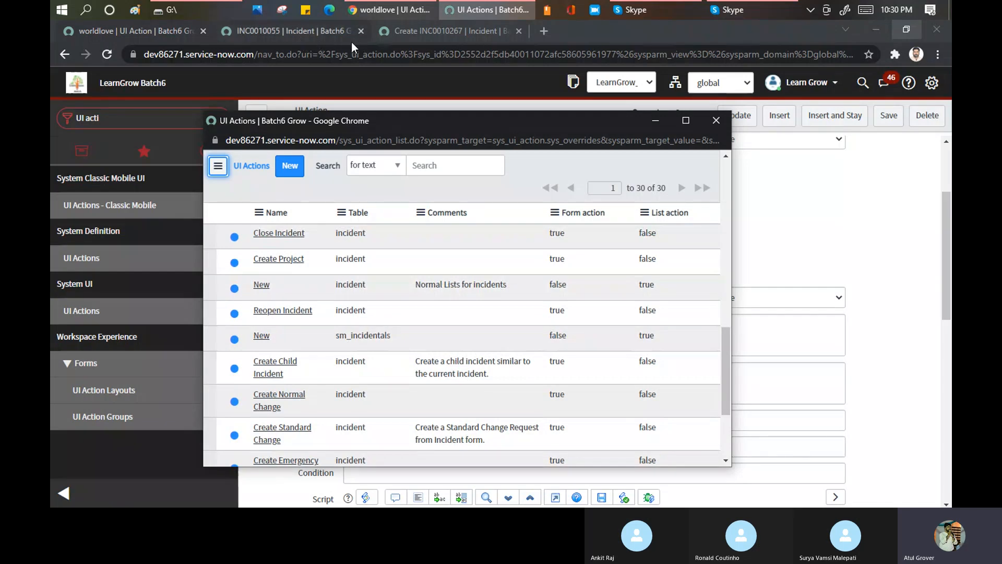
left_click(417, 32)
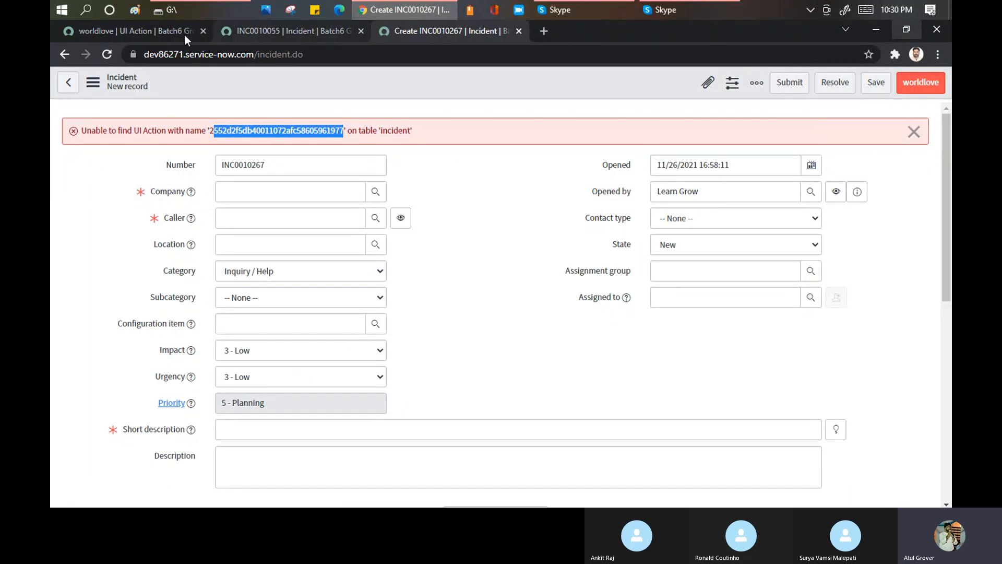
- Set worldlove's Overrides to the Resolve UI action, filtering the lookup by table with *incident
left_click(143, 30)
left_click(400, 300)
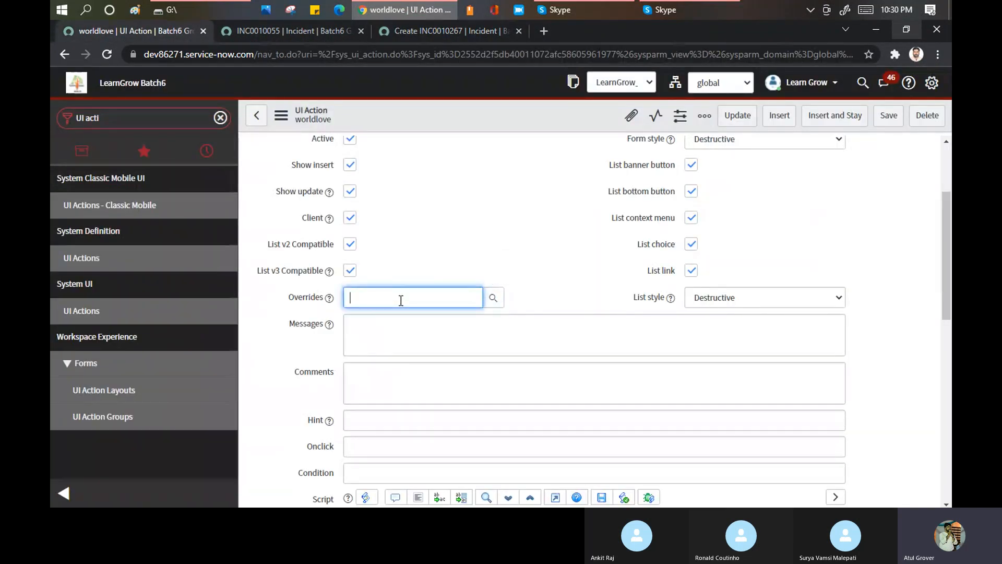
left_click(494, 301)
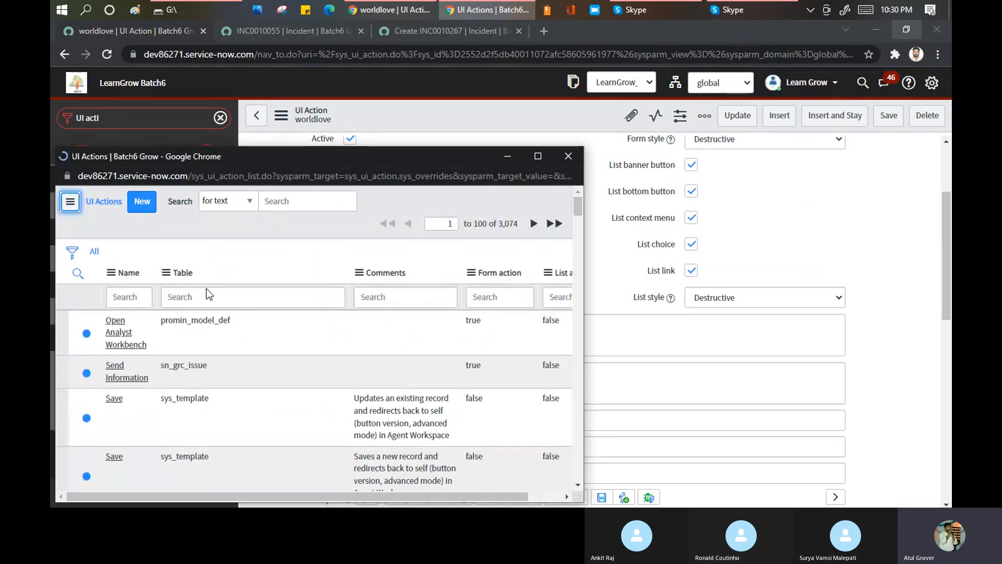
left_click(208, 295)
type("*inciden")
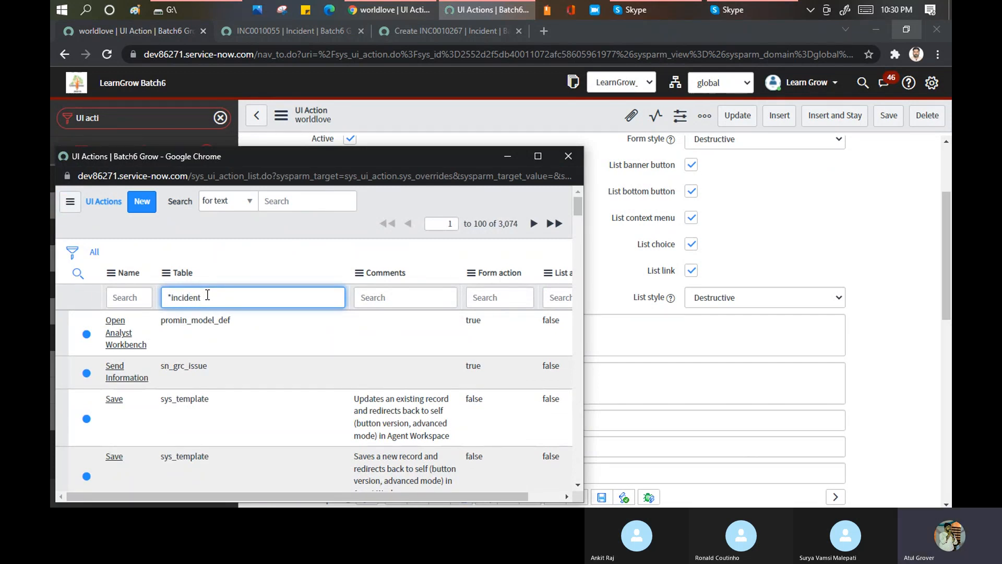
type("t")
key("Return")
scroll(156, 385, "down", 3)
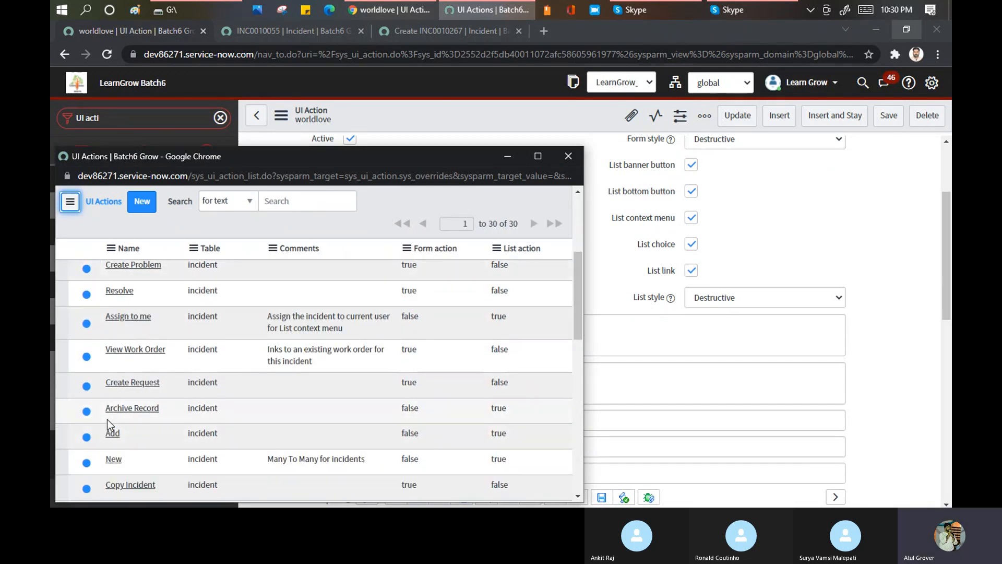
scroll(107, 424, "down", 4)
scroll(120, 381, "down", 3)
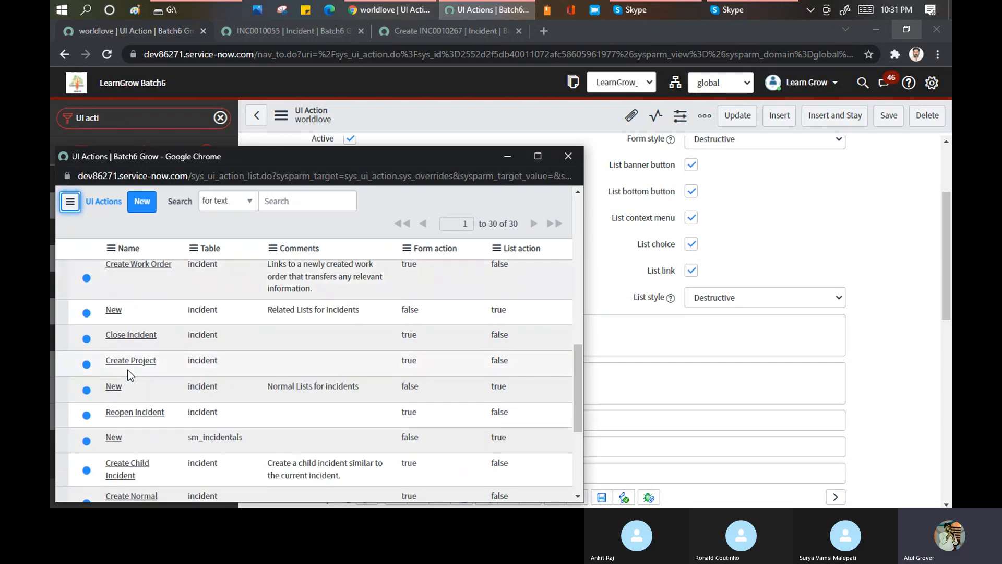
scroll(128, 370, "down", 2)
scroll(130, 334, "down", 3)
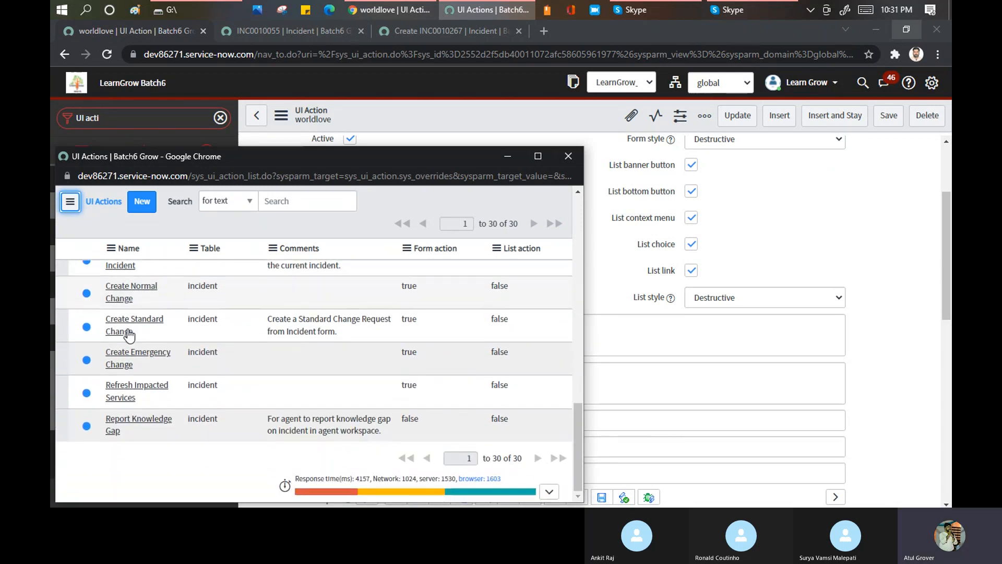
scroll(128, 345, "up", 3)
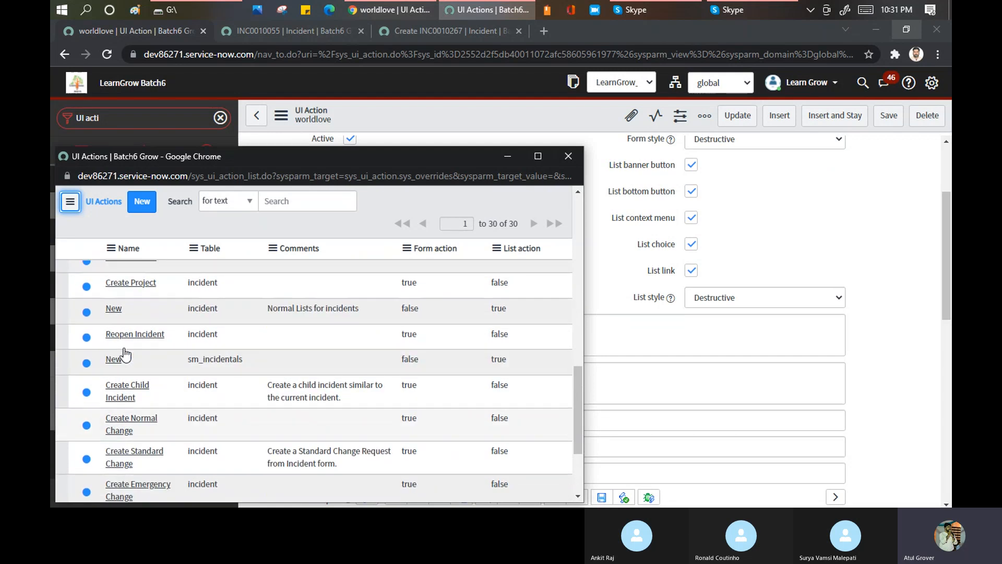
scroll(124, 347, "up", 2)
scroll(123, 339, "up", 5)
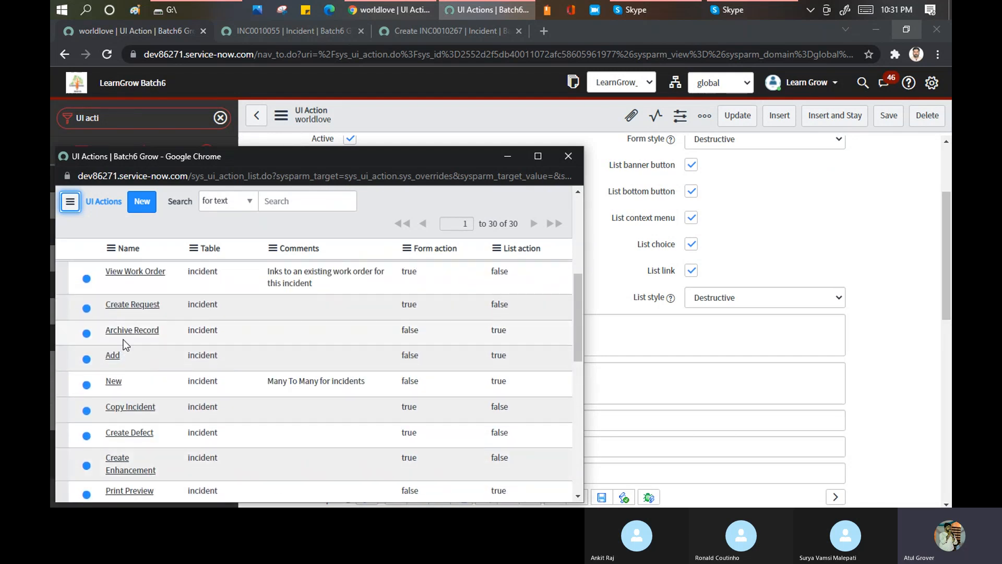
scroll(123, 339, "up", 3)
left_click(117, 348)
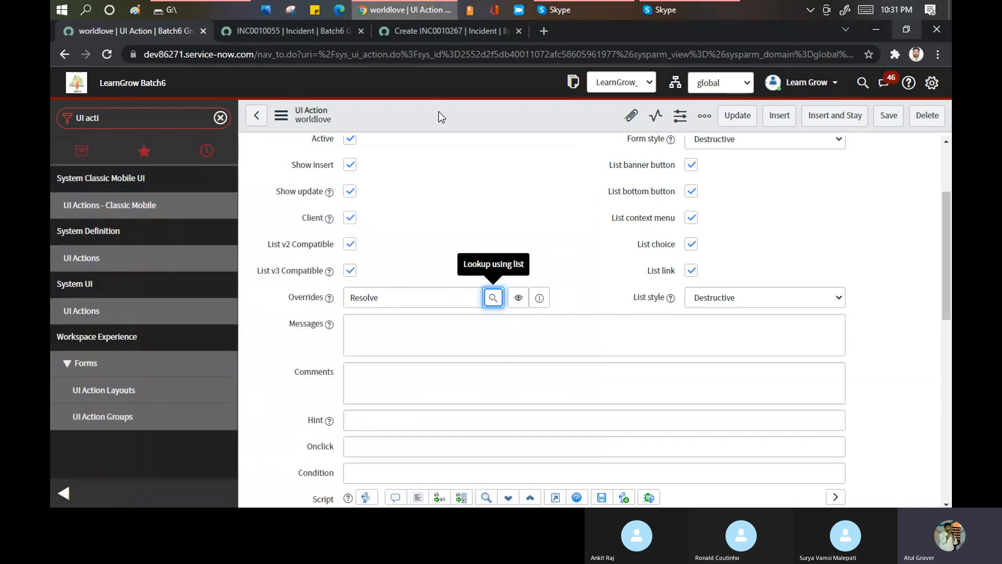
- Save the worldlove UI action and test Resolve on a reloaded, empty new incident form
right_click(439, 116)
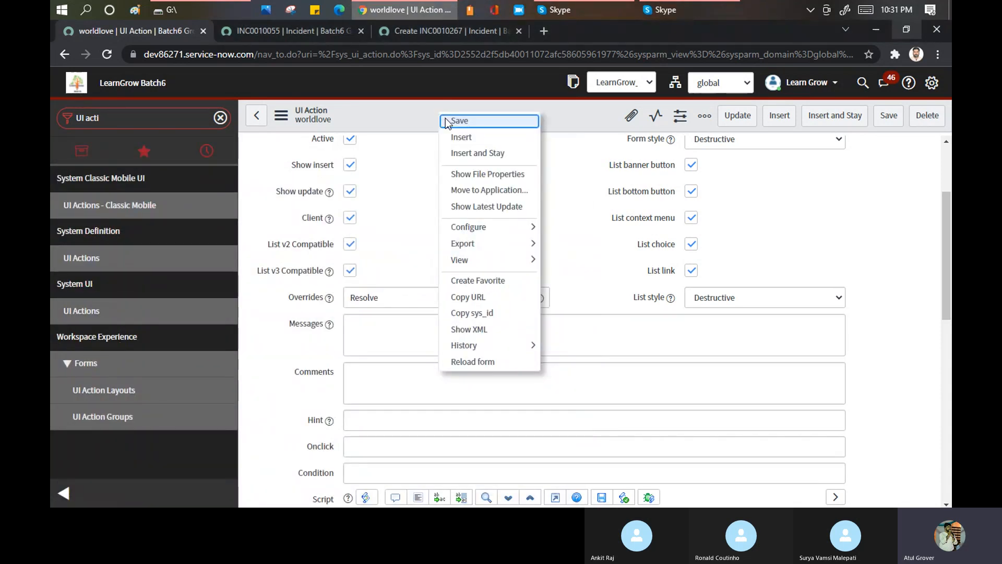
left_click(451, 121)
left_click(438, 33)
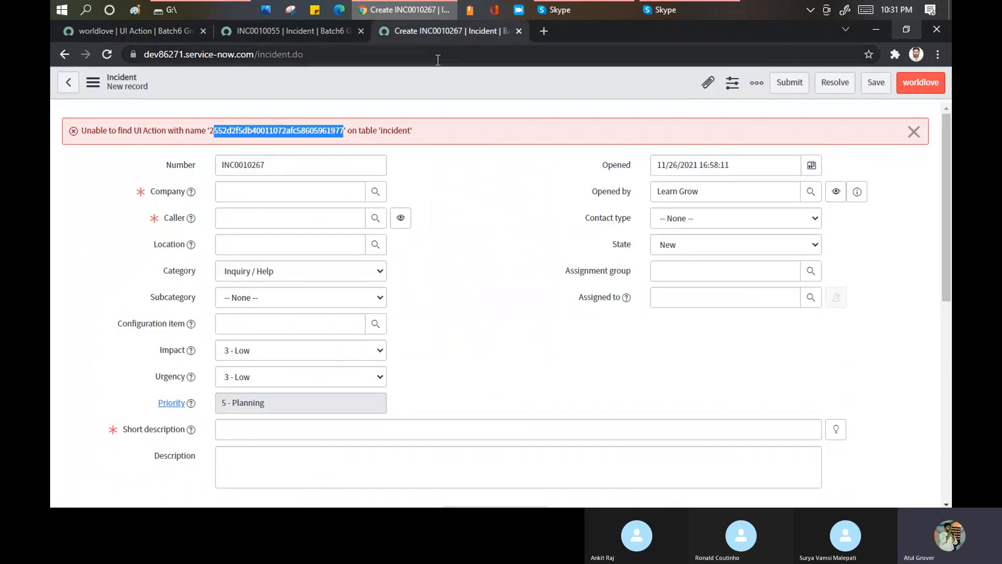
left_click(439, 56)
key("Return")
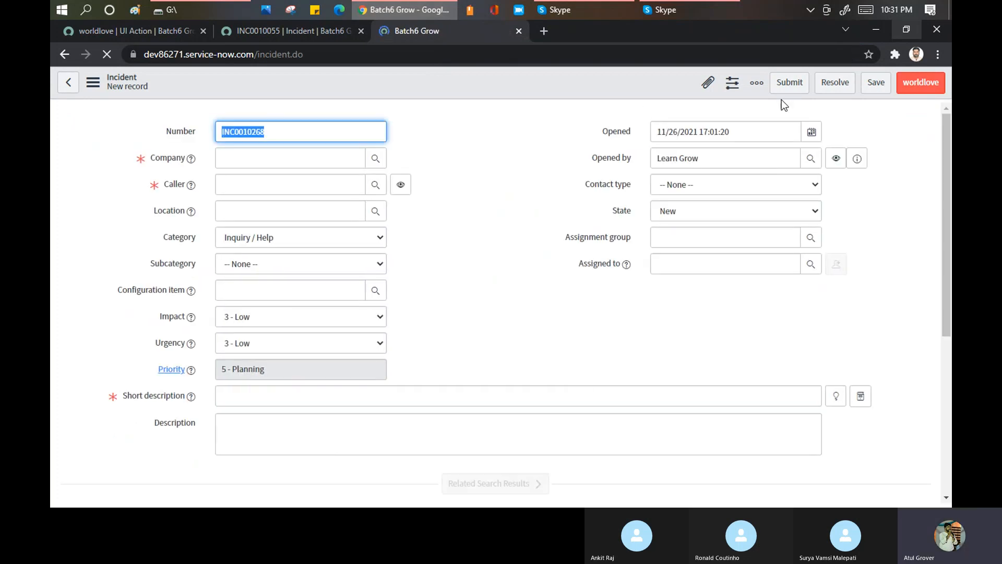
left_click(832, 86)
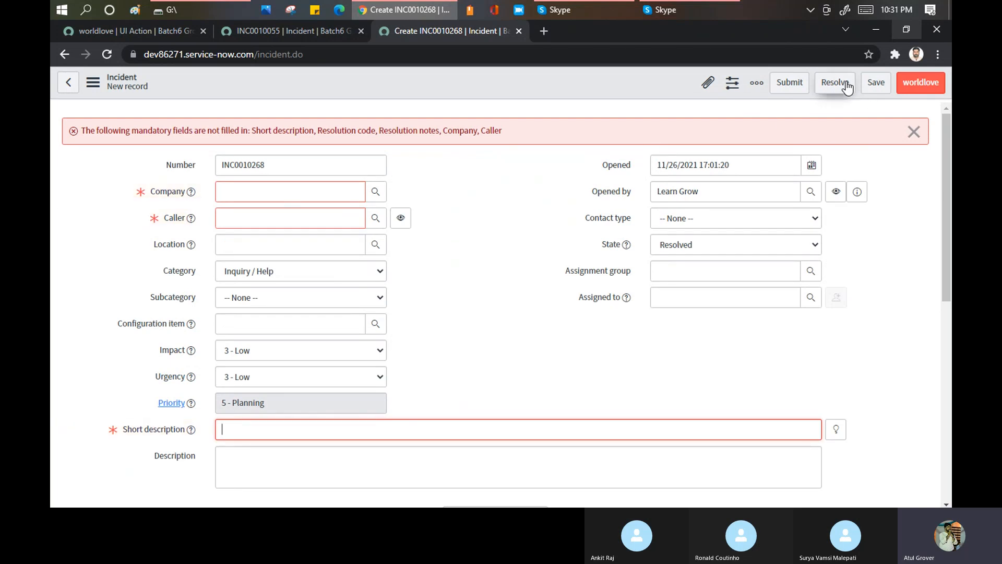
- Review worldlove's settings from Overrides through Script against the existing incident form, ending in the Messages field
left_click(168, 27)
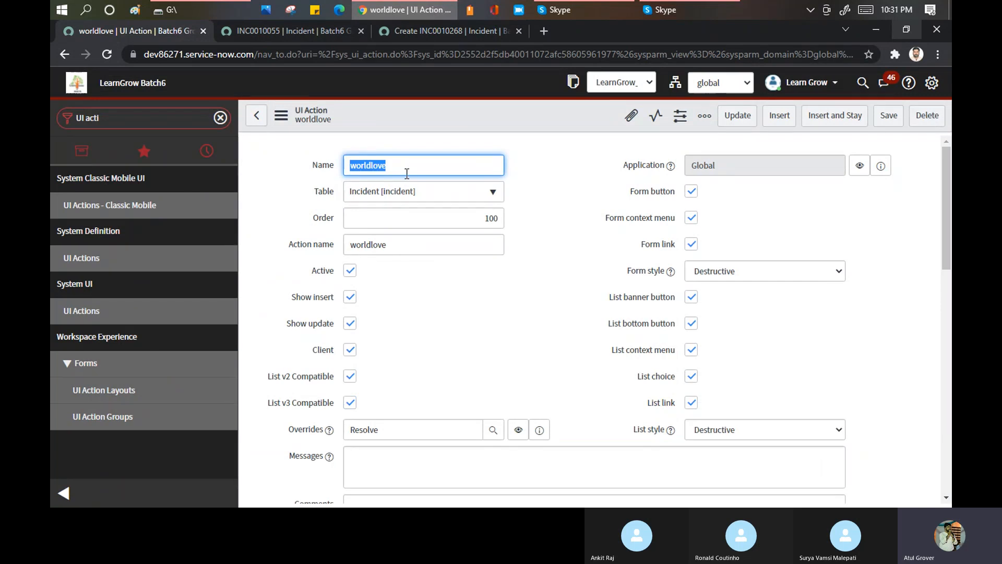
scroll(429, 340, "down", 1)
scroll(428, 340, "down", 5)
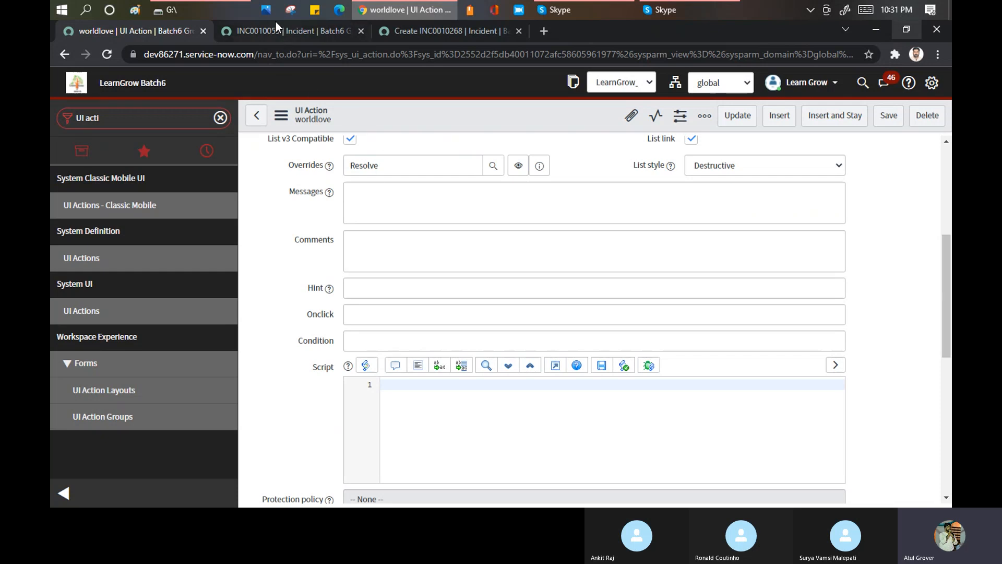
left_click(289, 27)
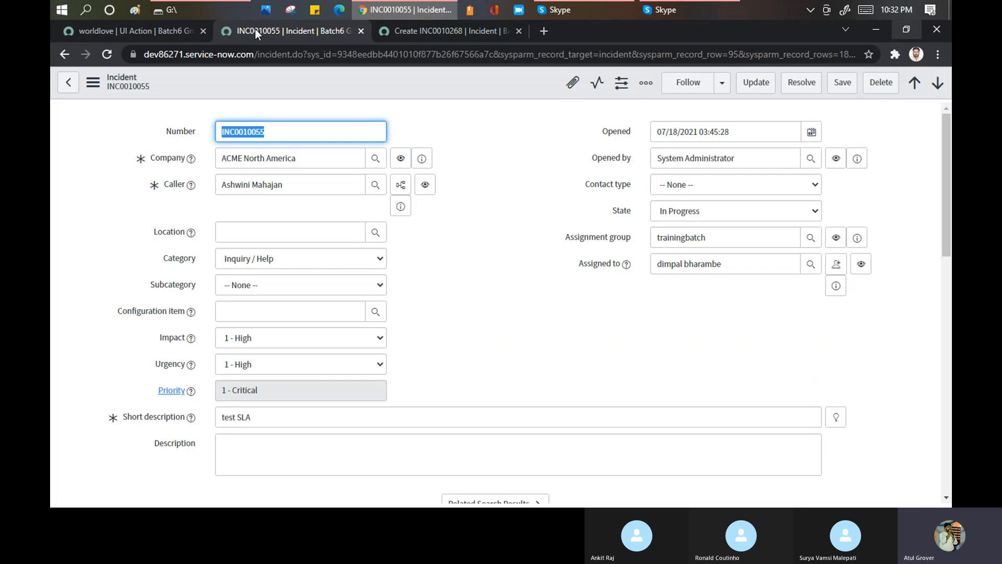
left_click(161, 32)
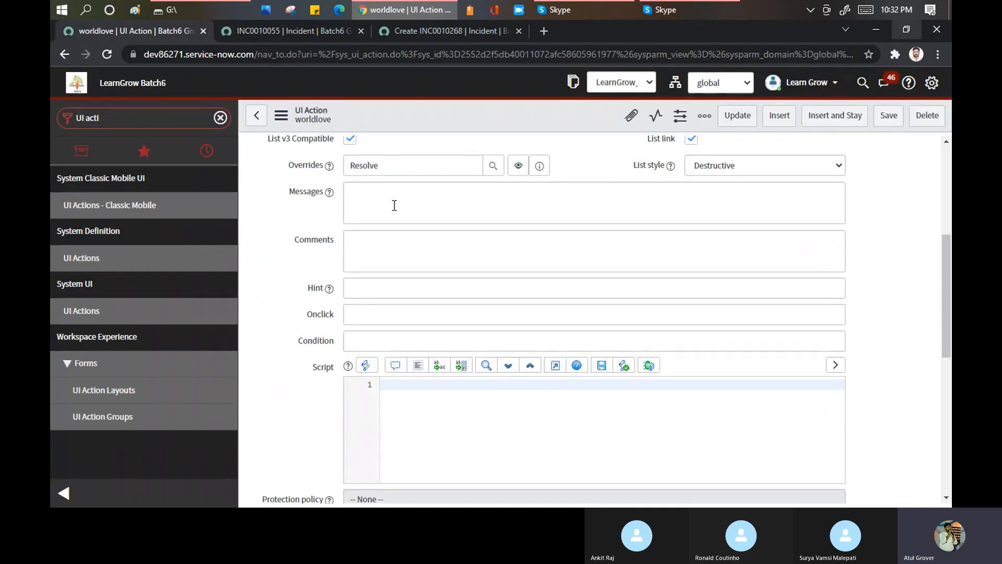
scroll(387, 208, "up", 3)
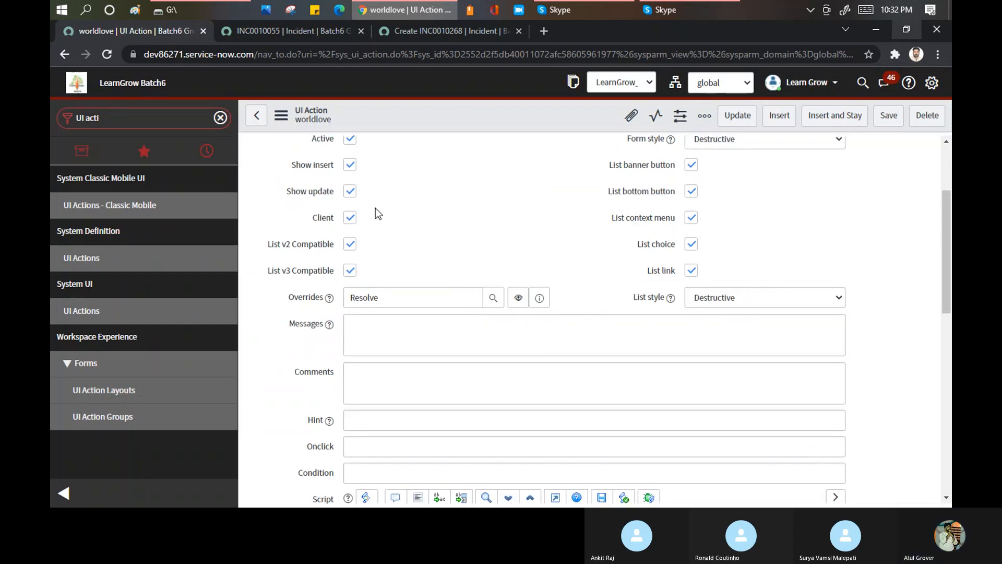
scroll(376, 208, "down", 2)
left_click(359, 269)
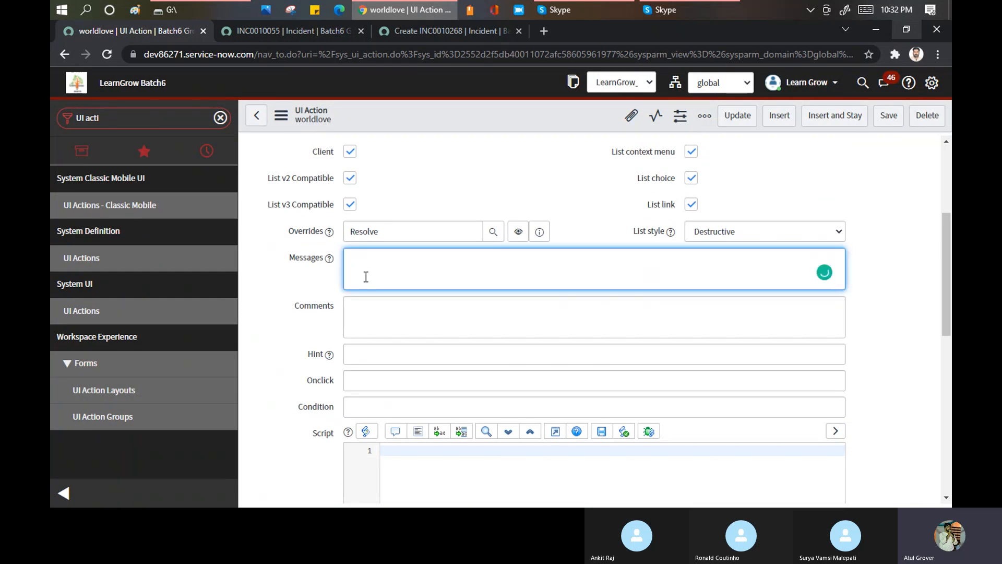
- Set the worldlove UI action's Hint to Welcome
left_click(375, 316)
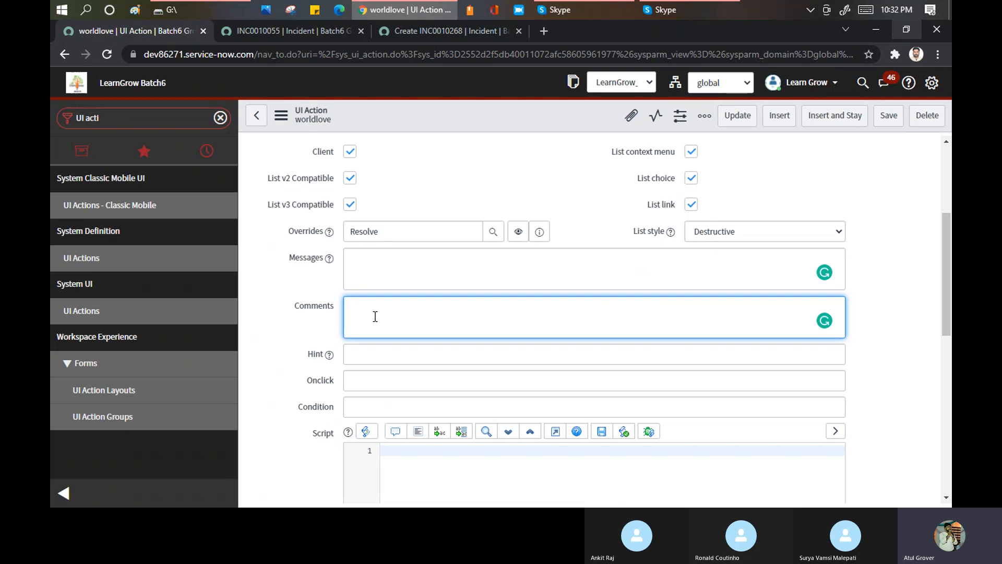
left_click(364, 358)
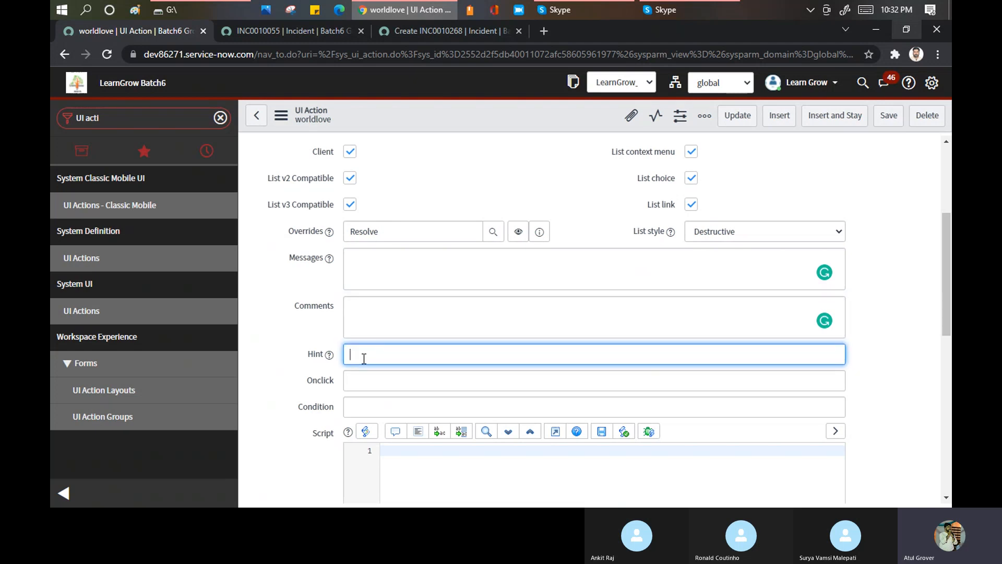
type("Welcome")
left_click(364, 380)
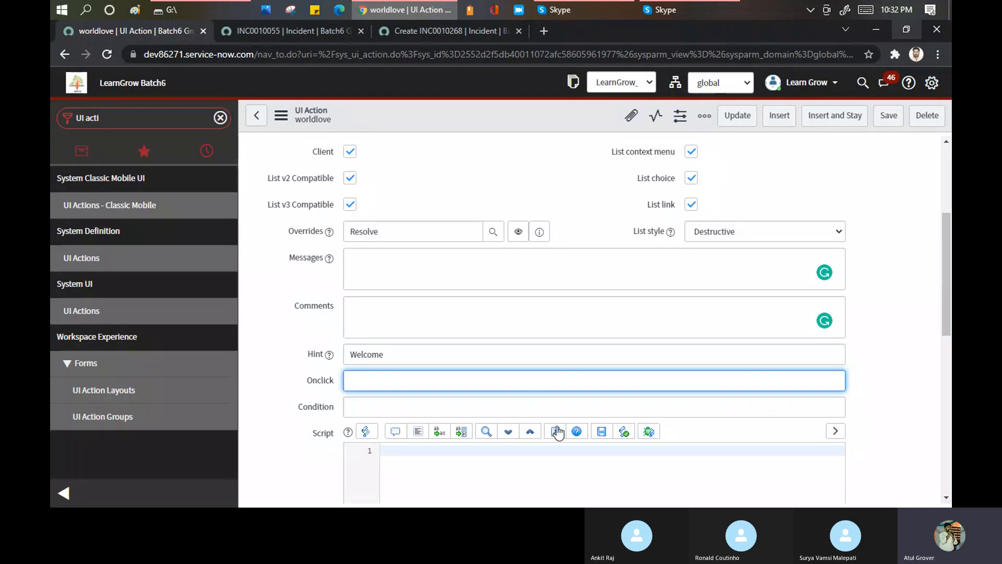
- Open the UI Actions list in a new tab, filter its Table column by *incident, and open the Resolve record
left_click(94, 311)
middle_click(94, 311)
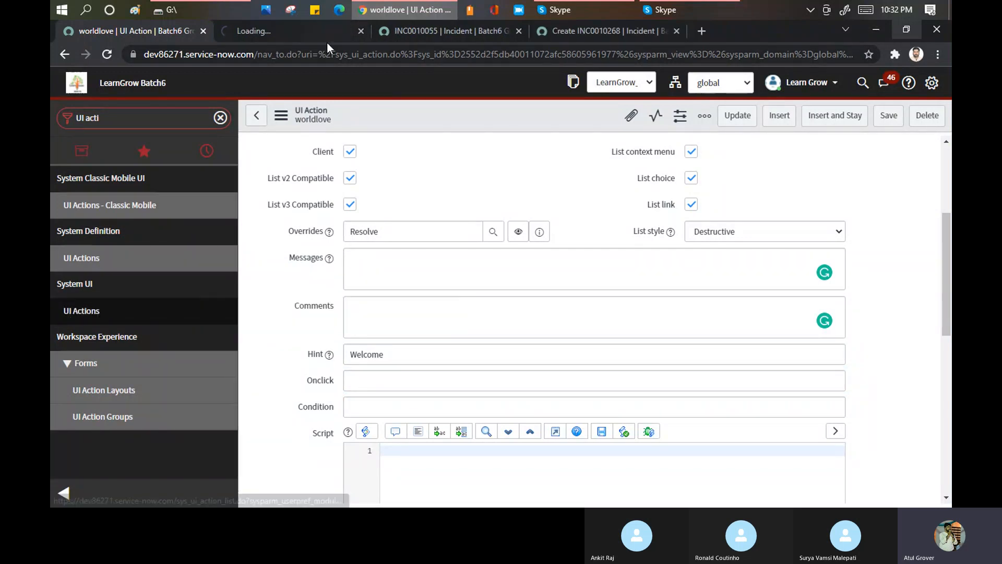
left_click(296, 36)
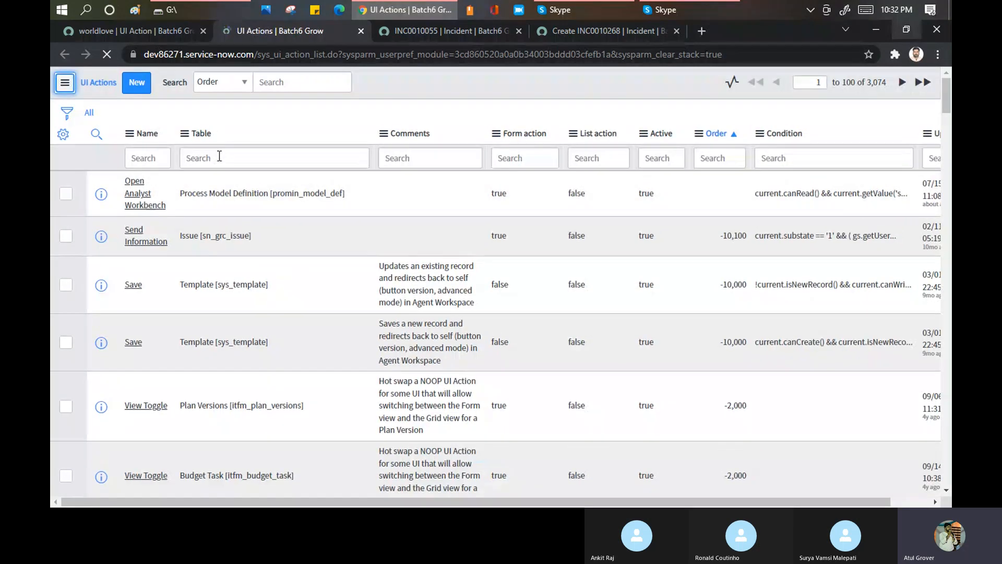
left_click(219, 156)
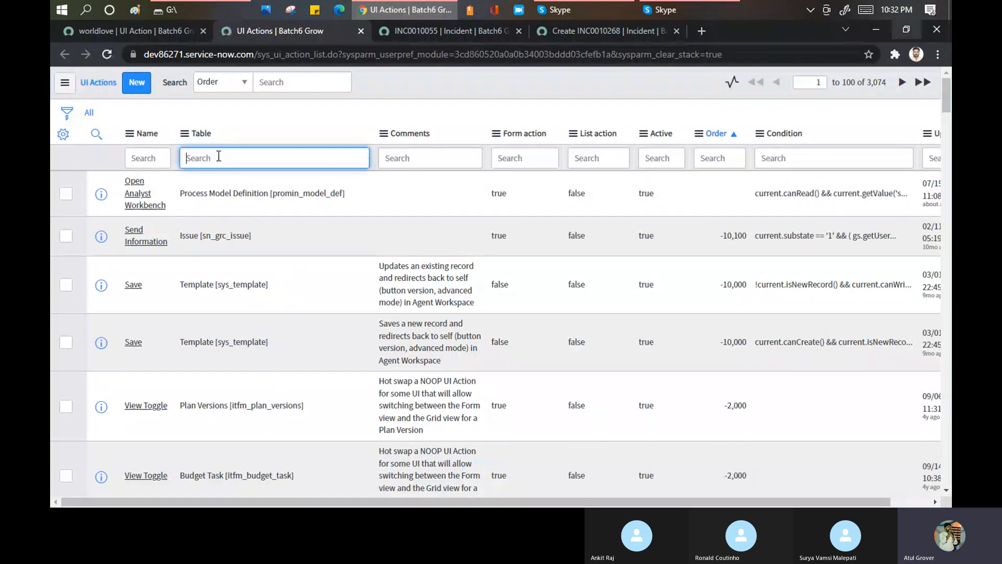
type("*incident")
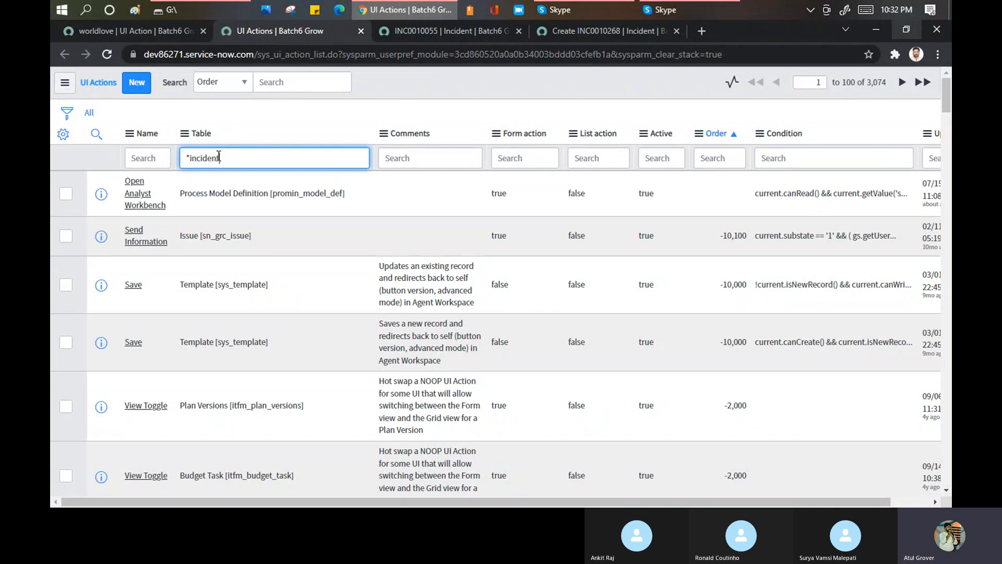
key("Return")
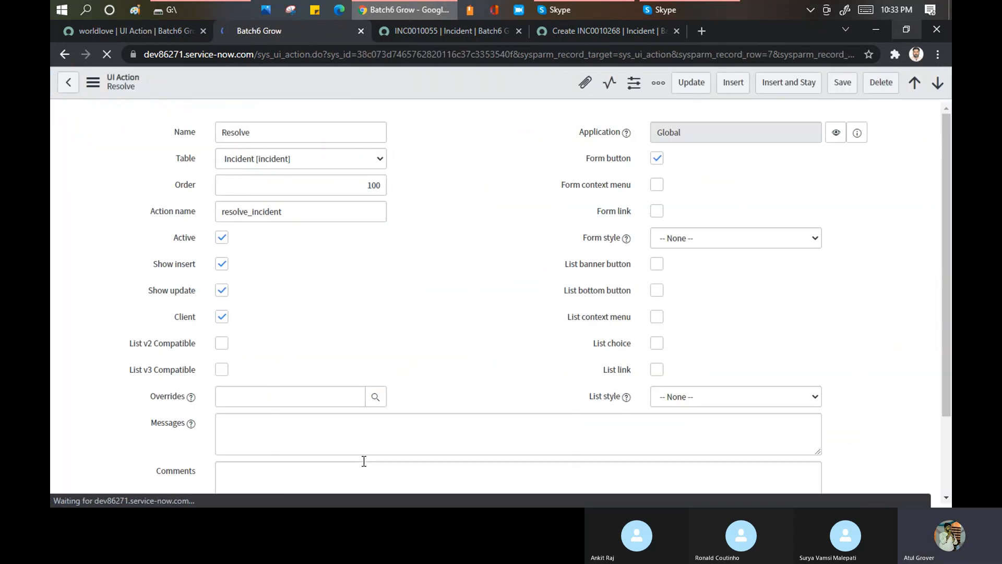
- Examine the Resolve UI action's Onclick call and the script include and function used in its Condition
scroll(444, 230, "down", 1)
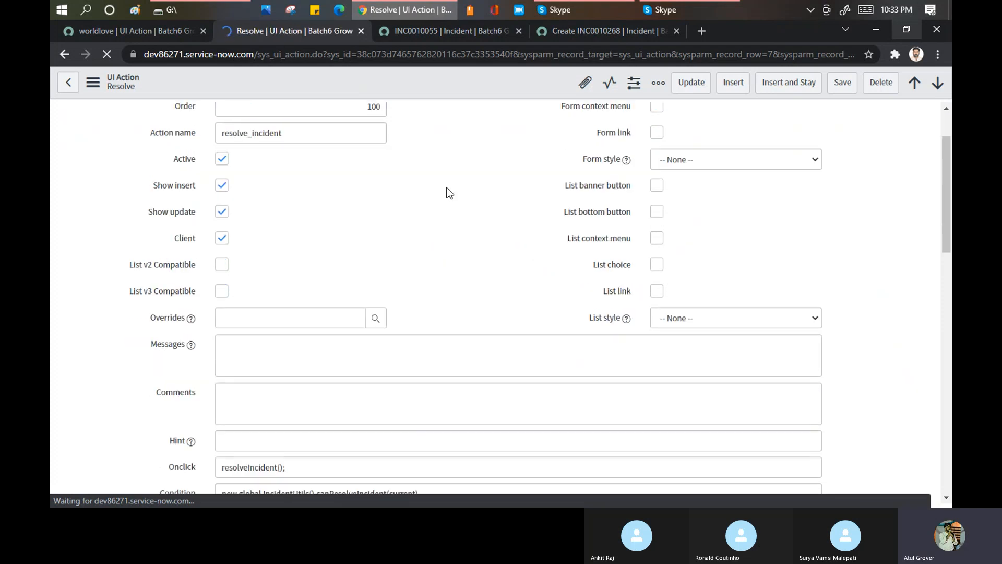
scroll(433, 217, "down", 4)
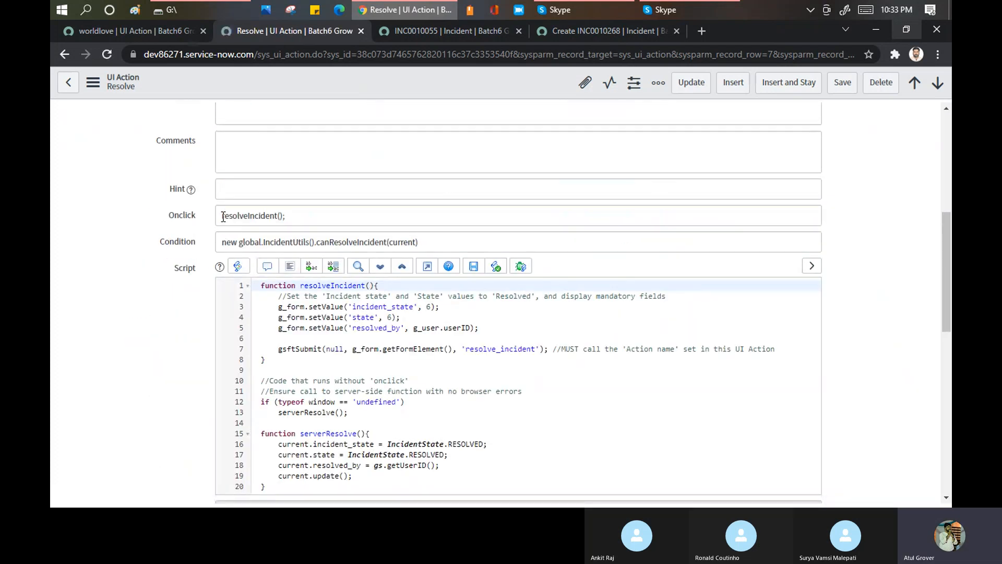
left_click_drag(221, 216, 300, 216)
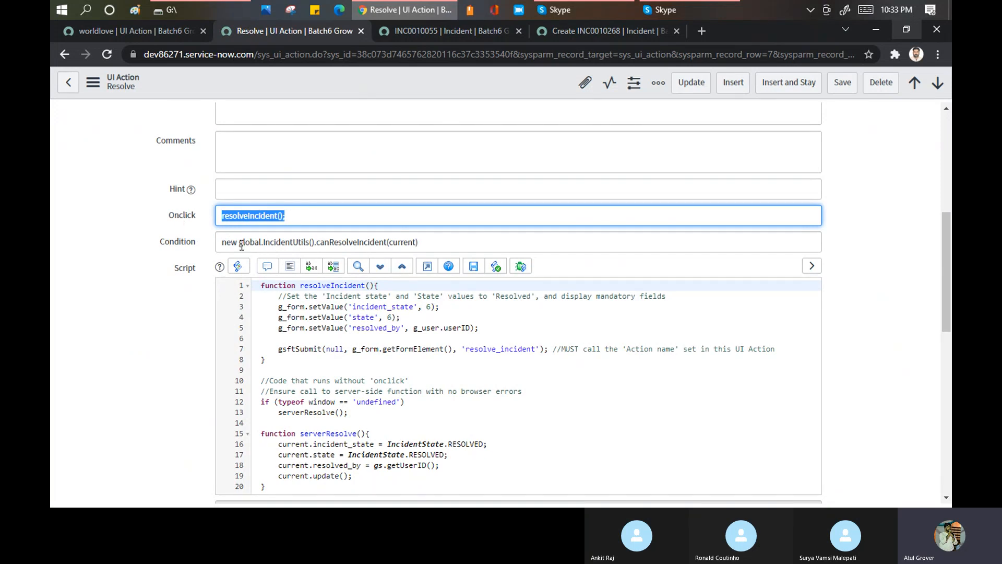
left_click_drag(239, 242, 305, 246)
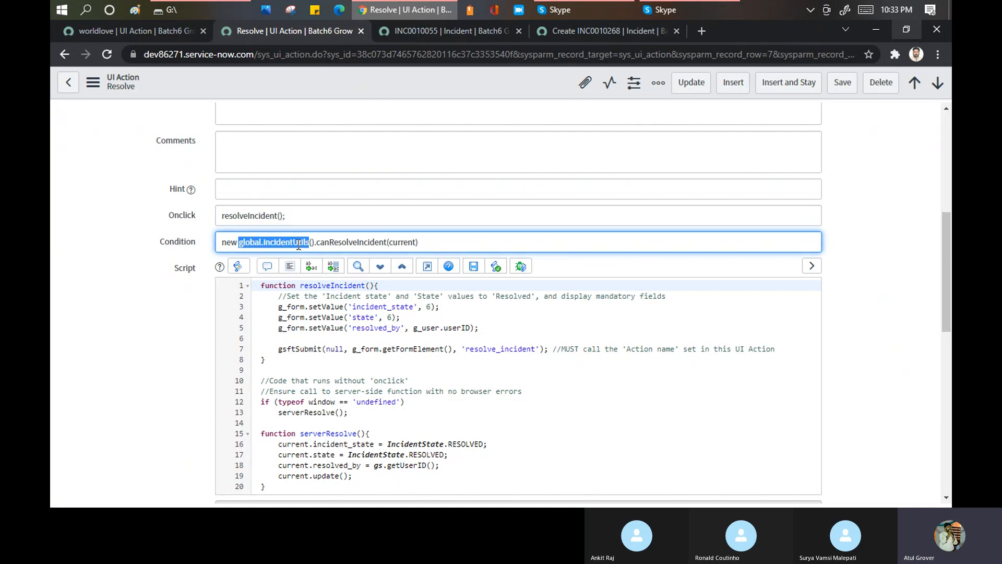
left_click_drag(320, 242, 388, 239)
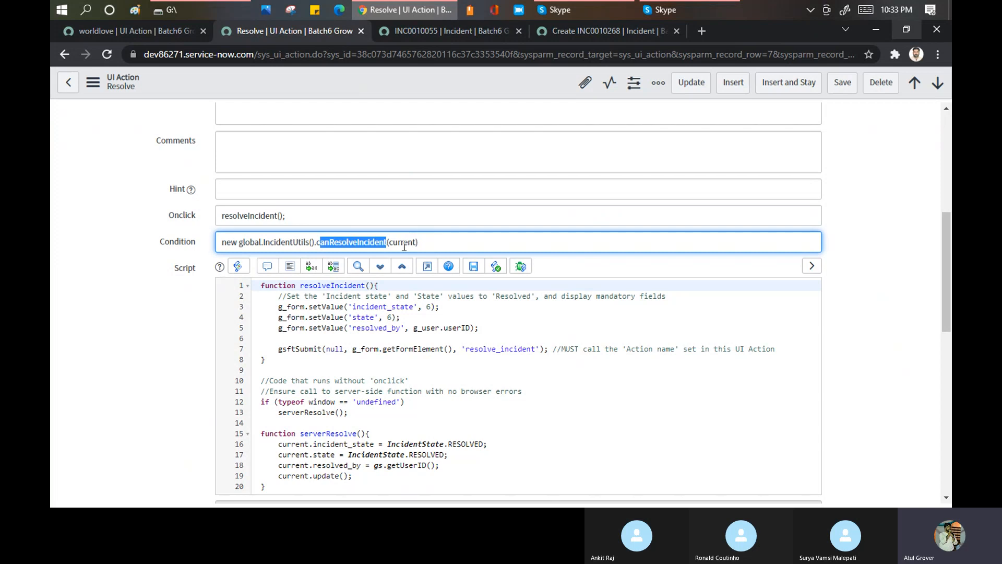
- Read Resolve's script, focusing on the three g_form.setValue lines in resolveIncident, and glance at its Workspace Client Script
left_click(267, 288)
left_click_drag(266, 287, 365, 270)
scroll(407, 220, "down", 1)
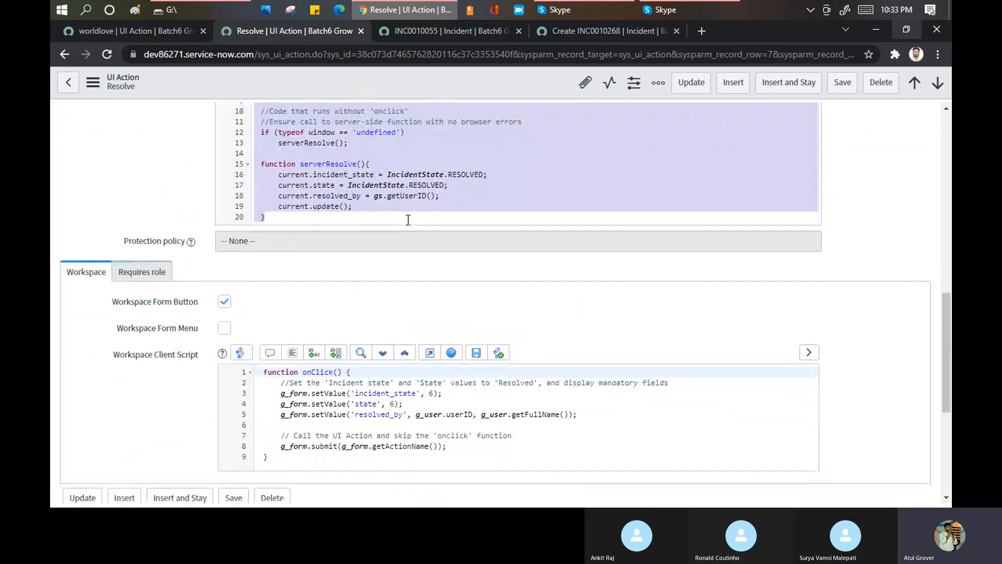
scroll(427, 198, "up", 3)
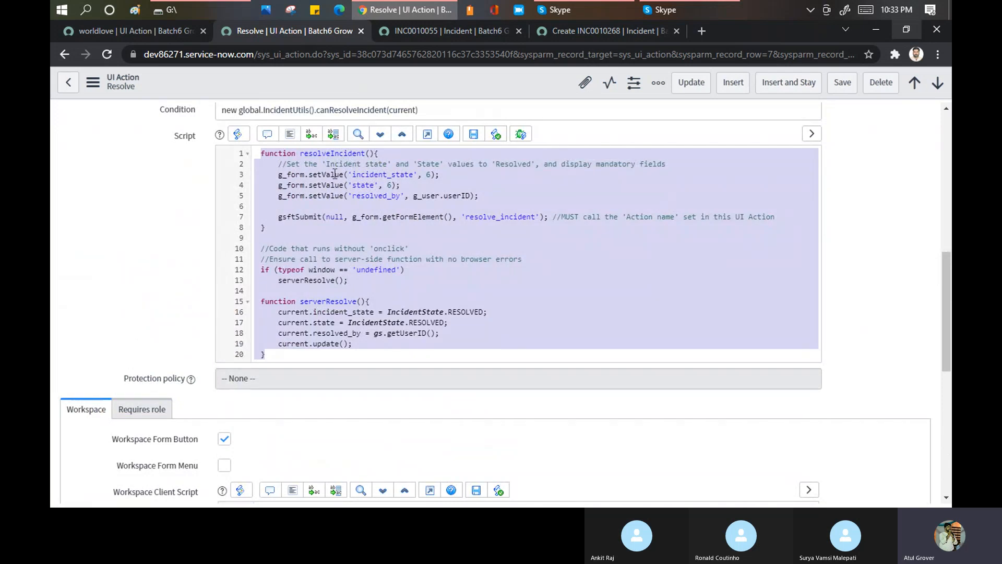
left_click(290, 175)
left_click_drag(278, 174, 345, 177)
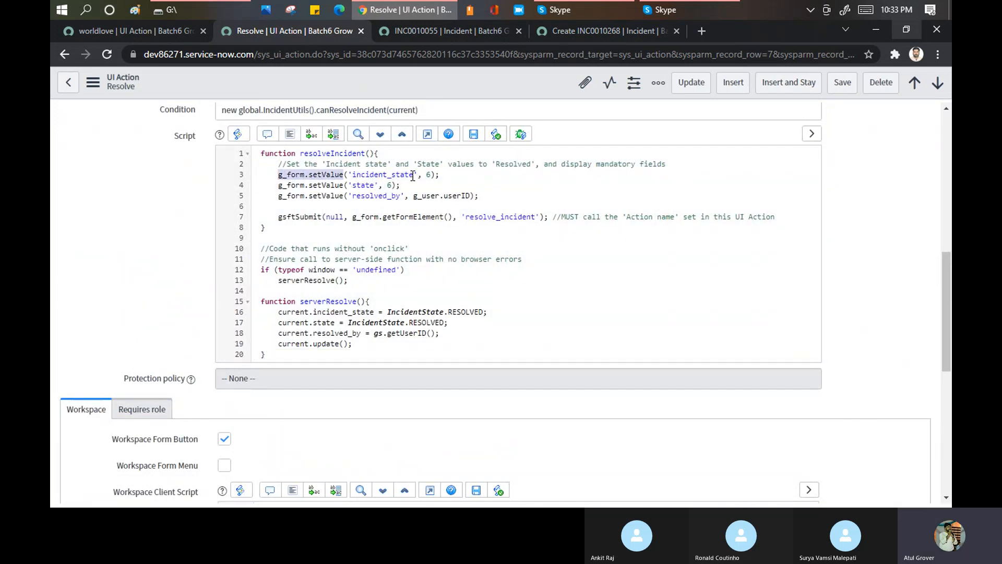
left_click(431, 174)
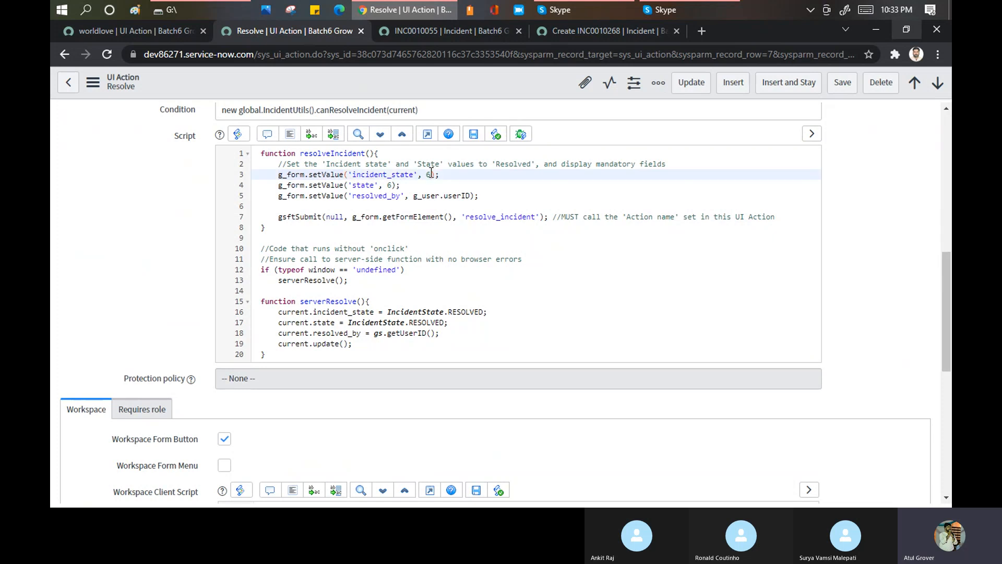
double_click(430, 174)
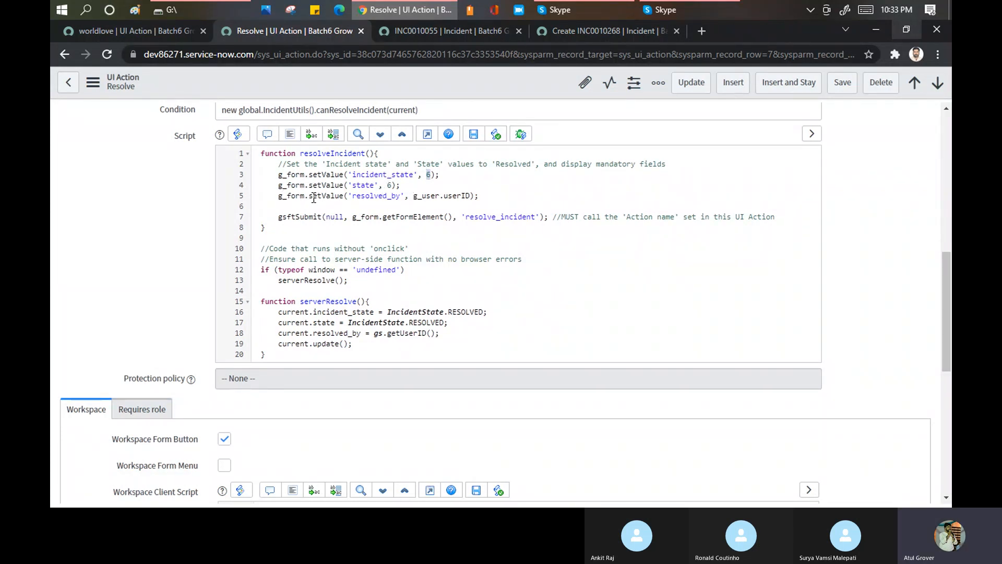
left_click_drag(350, 197, 470, 196)
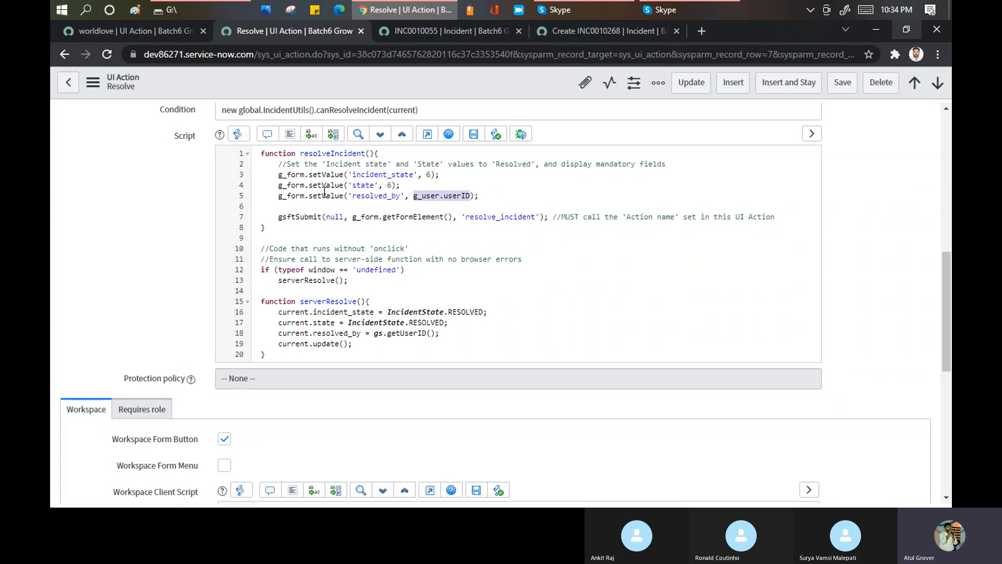
left_click_drag(275, 176, 489, 200)
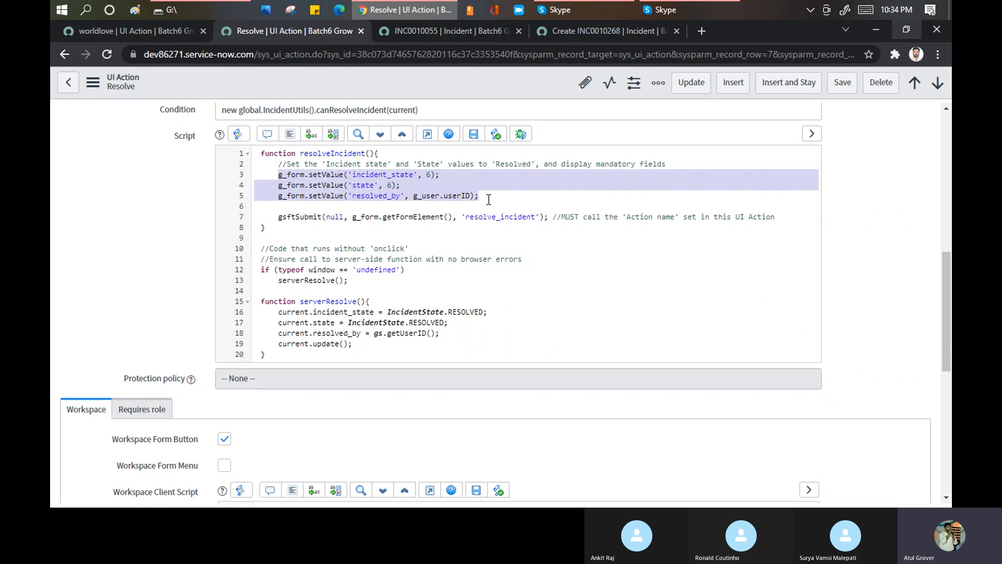
scroll(471, 237, "down", 4)
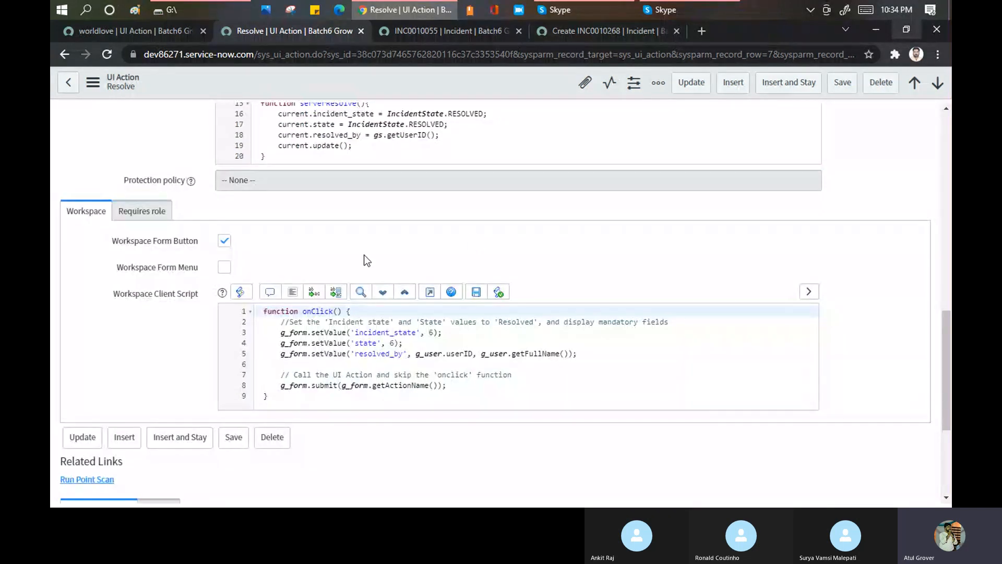
scroll(426, 159, "up", 1)
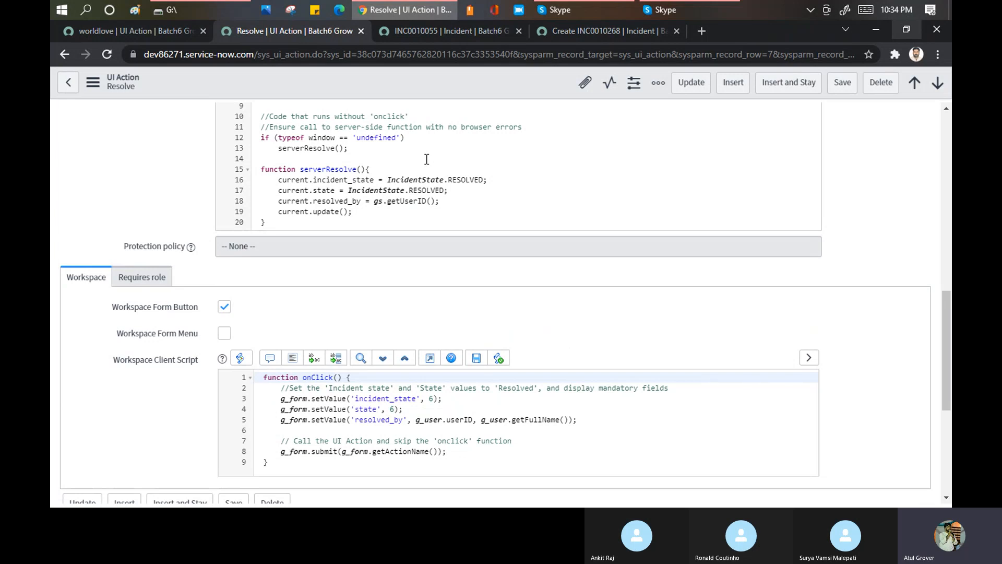
- Compare worldlove's script settings with Resolve's, highlighting Resolve's Action name and returning to its Onclick, Condition and Script
left_click(155, 32)
scroll(469, 233, "down", 1)
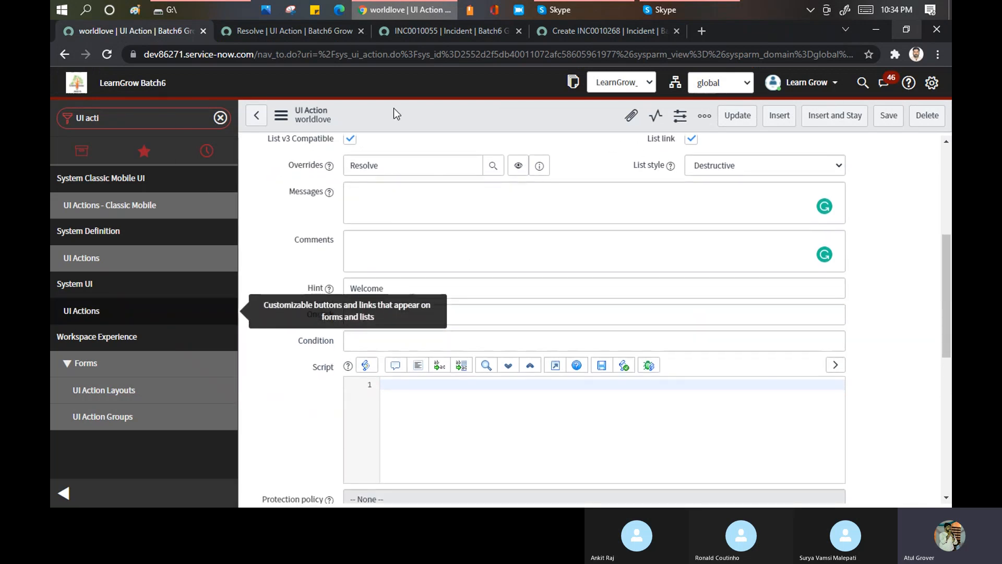
left_click(291, 30)
scroll(416, 298, "up", 12)
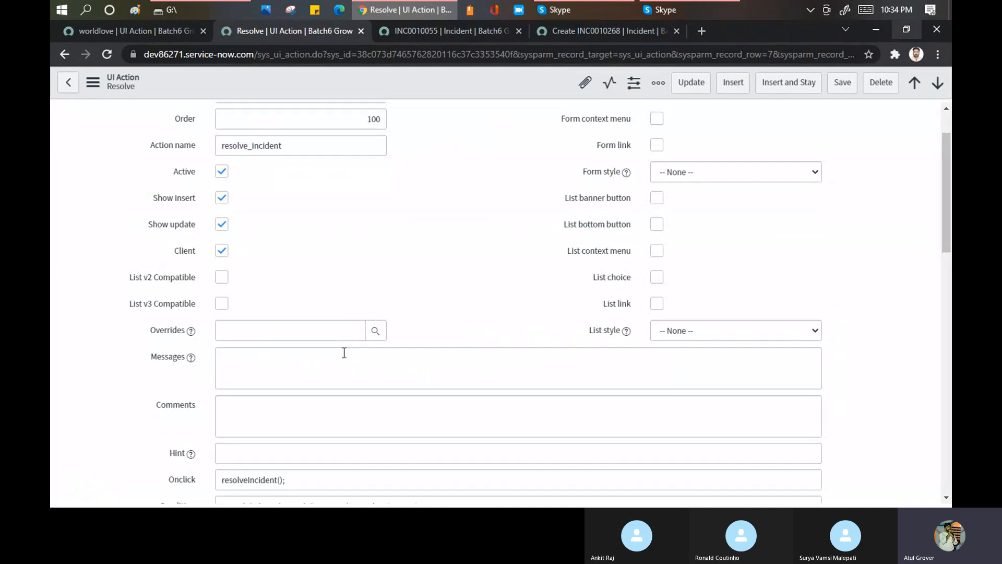
scroll(344, 353, "down", 4)
scroll(344, 352, "up", 3)
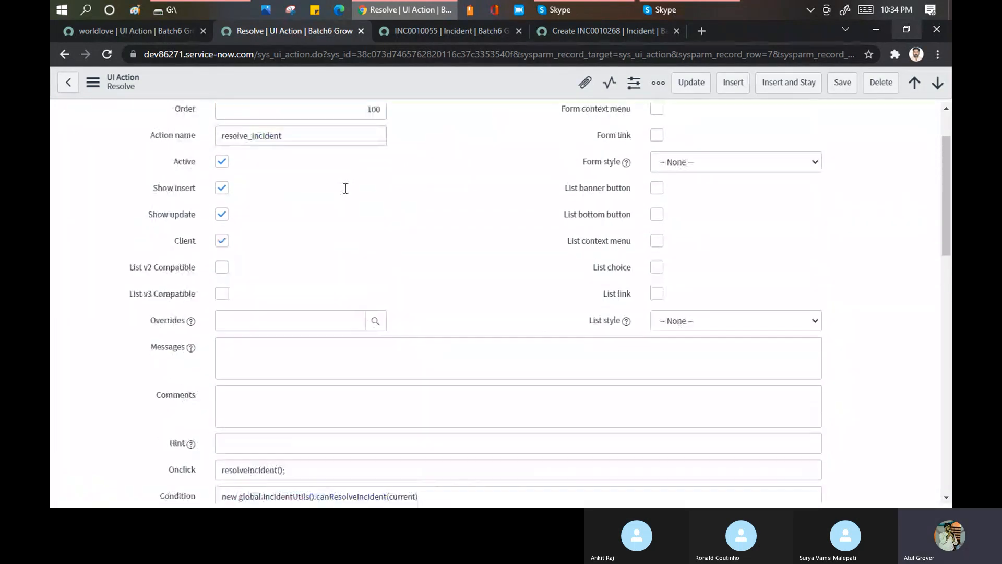
scroll(358, 176, "up", 3)
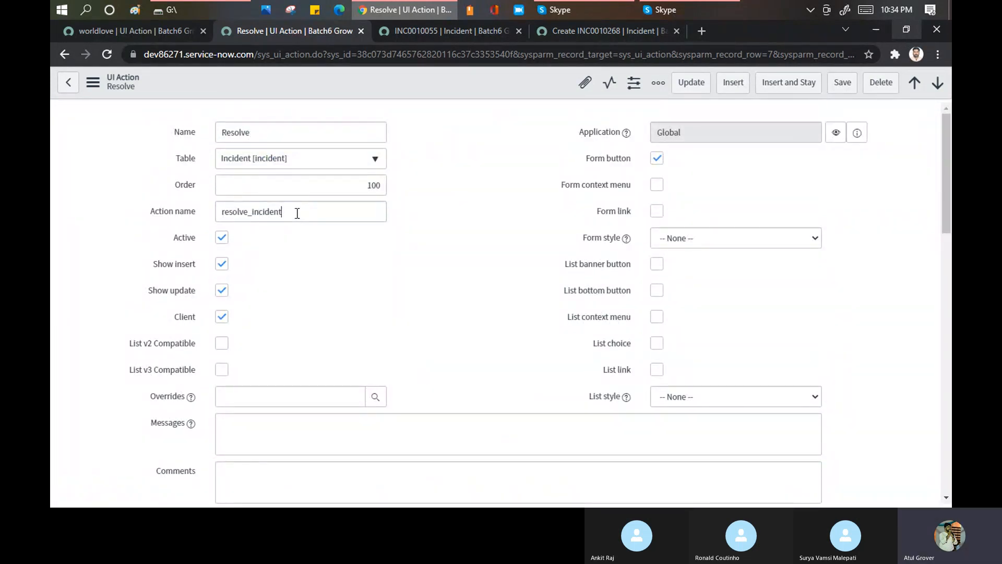
left_click_drag(297, 213, 190, 211)
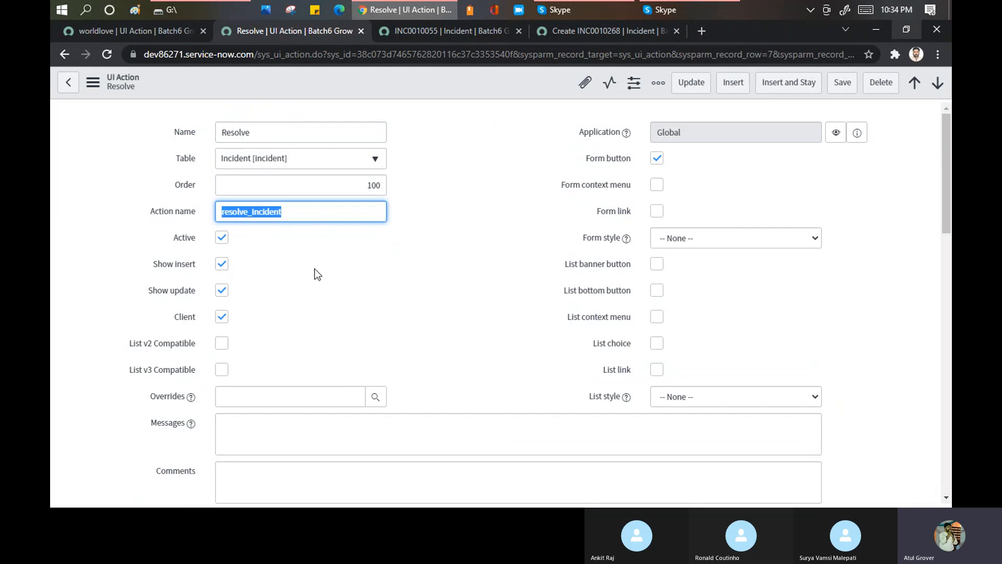
scroll(317, 275, "down", 6)
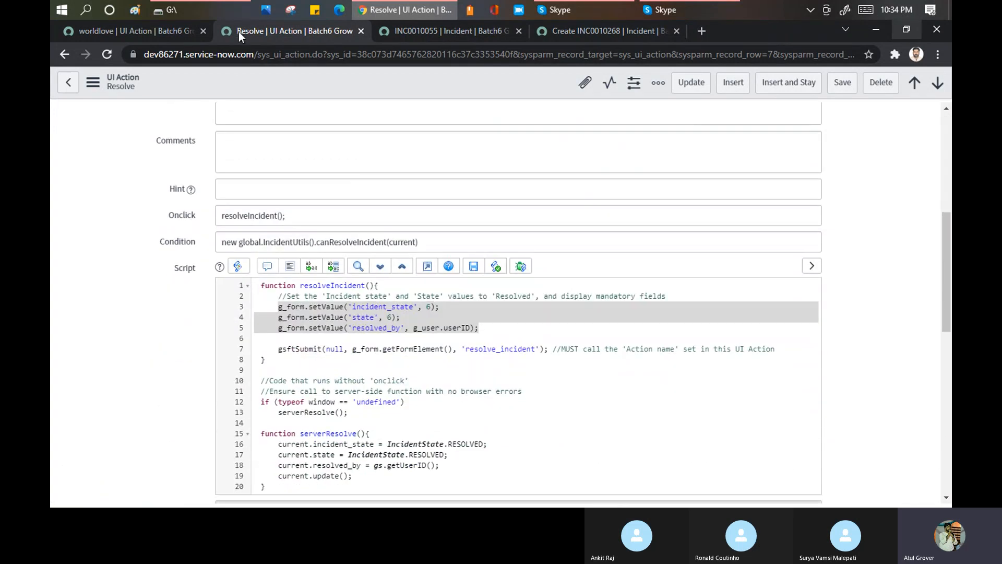
- Compare the Workspace options of worldlove and Resolve, highlighting the whole onClick function in Resolve's Workspace Client Script
left_click(162, 33)
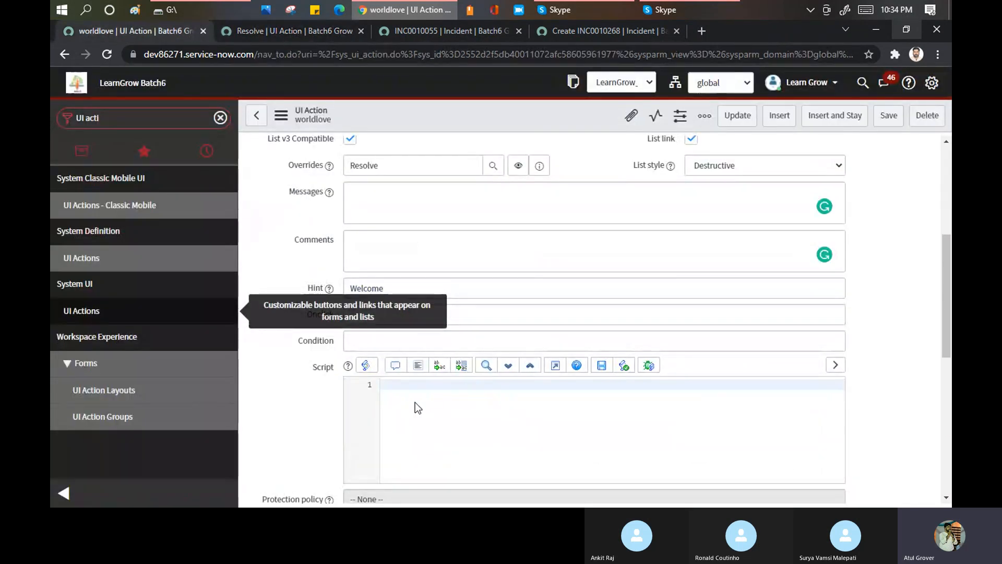
scroll(439, 386, "down", 5)
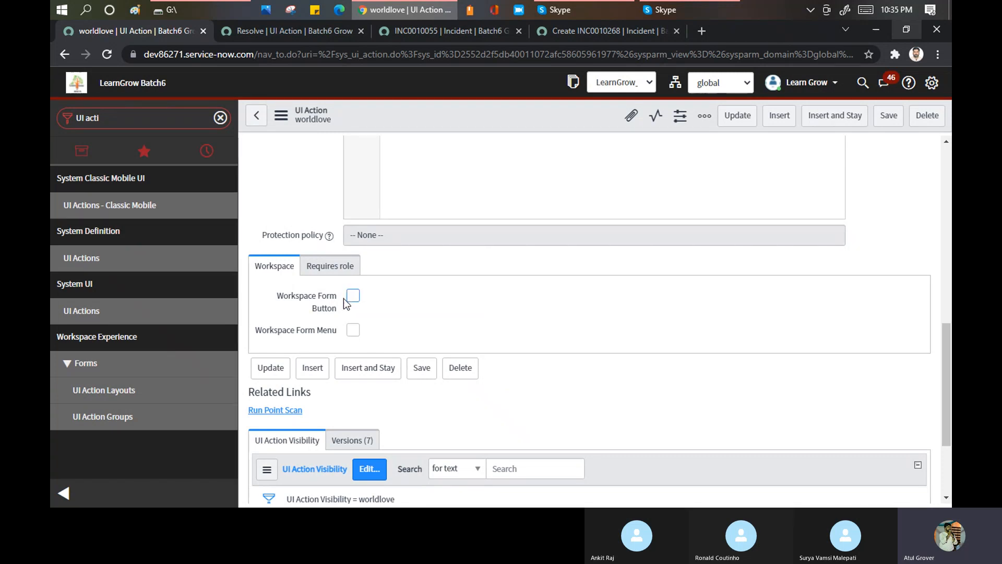
left_click(289, 30)
scroll(230, 313, "down", 12)
scroll(211, 255, "up", 1)
scroll(205, 239, "up", 3)
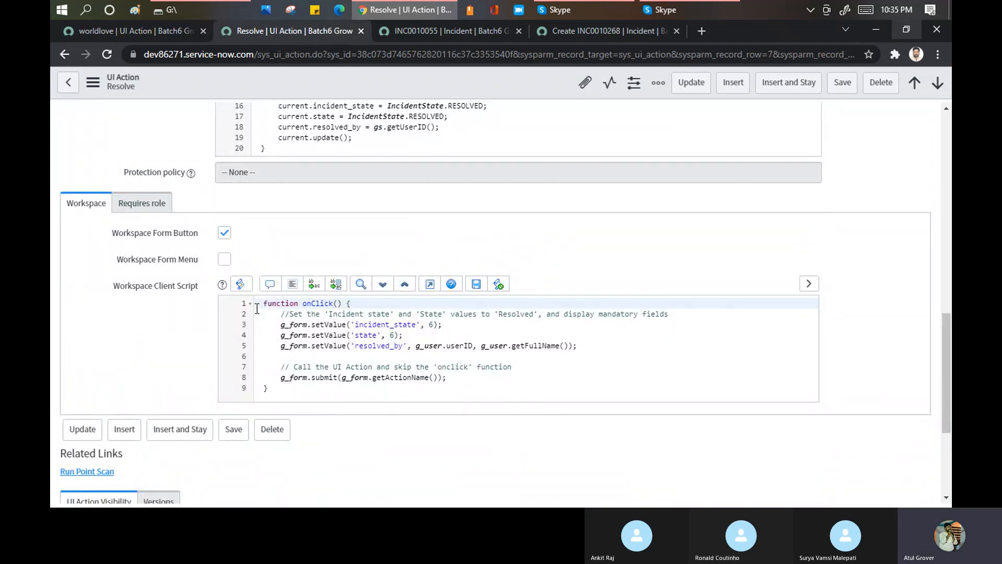
left_click_drag(263, 303, 522, 390)
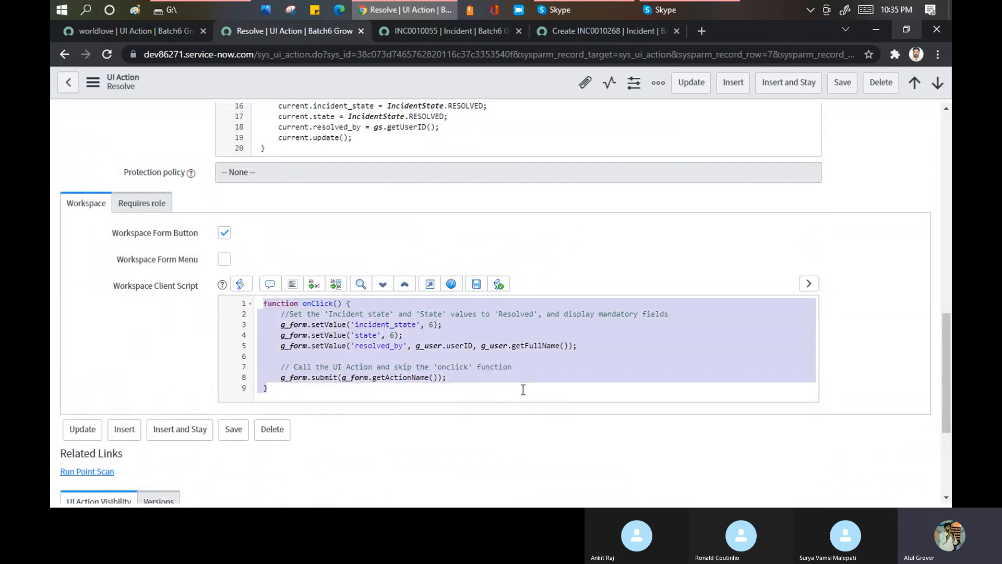
- Inspect Resolve's required roles and UI Action Visibility list, and return to worldlove's Workspace and visibility sections
left_click(150, 203)
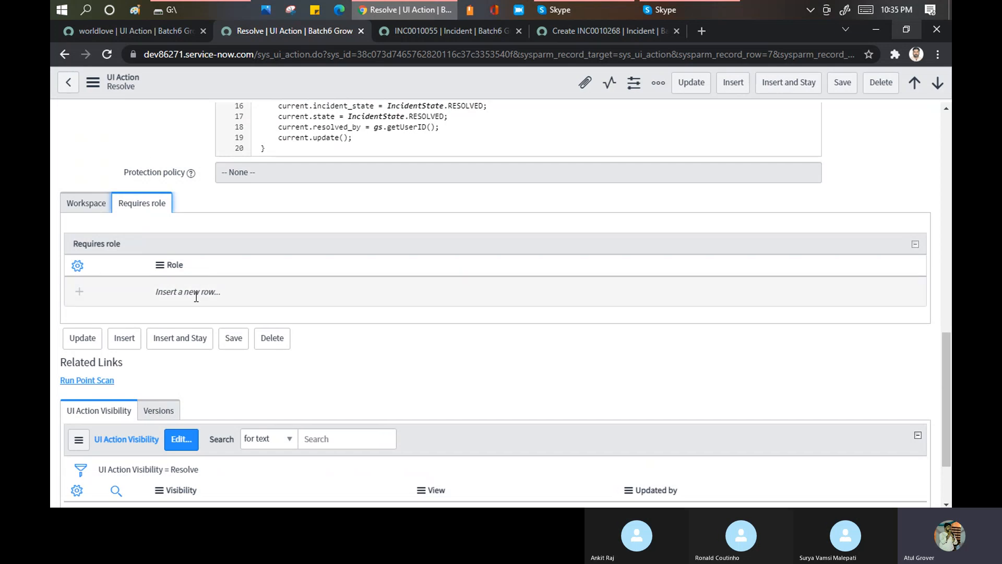
scroll(196, 296, "down", 2)
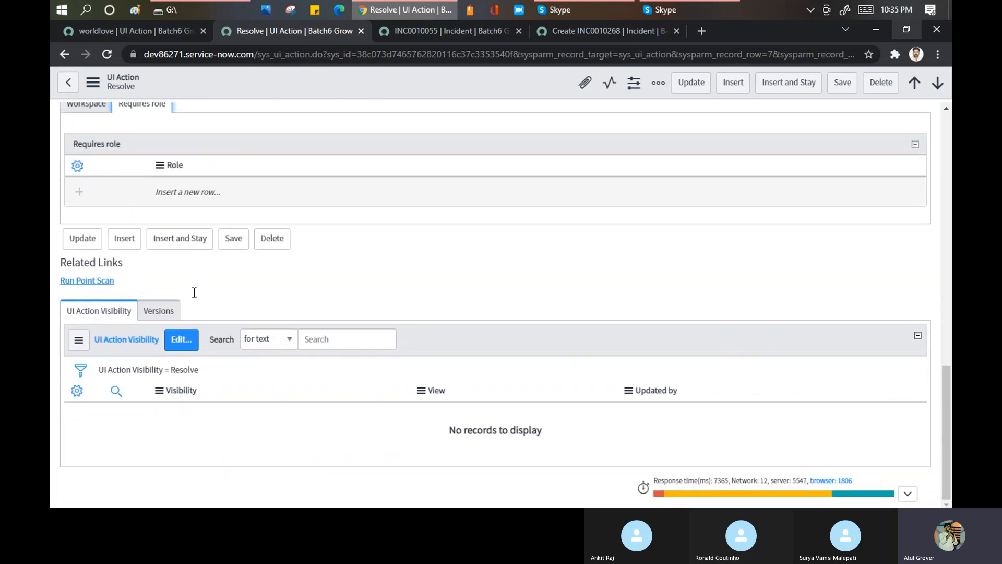
left_click(149, 30)
scroll(418, 299, "down", 3)
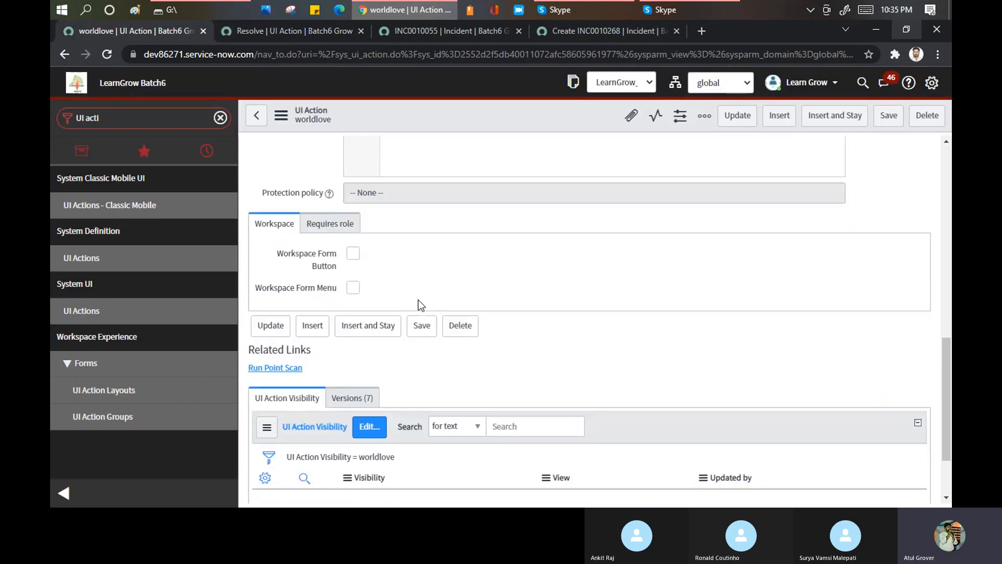
- Enable Workspace Form Button and Workspace Form Menu for worldlove and look over its Workspace Client Script and visibility sections
left_click(353, 164)
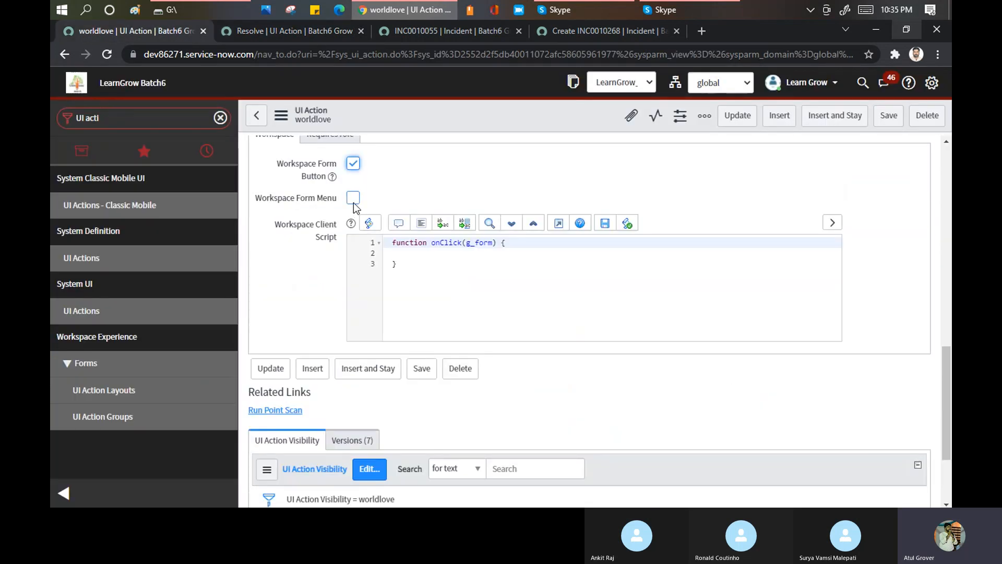
left_click(353, 198)
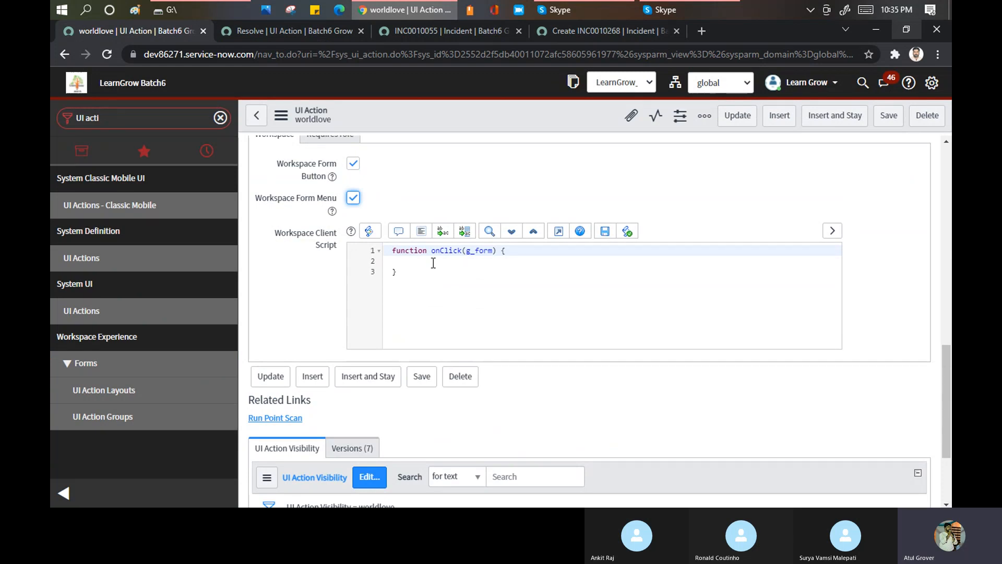
scroll(434, 263, "down", 3)
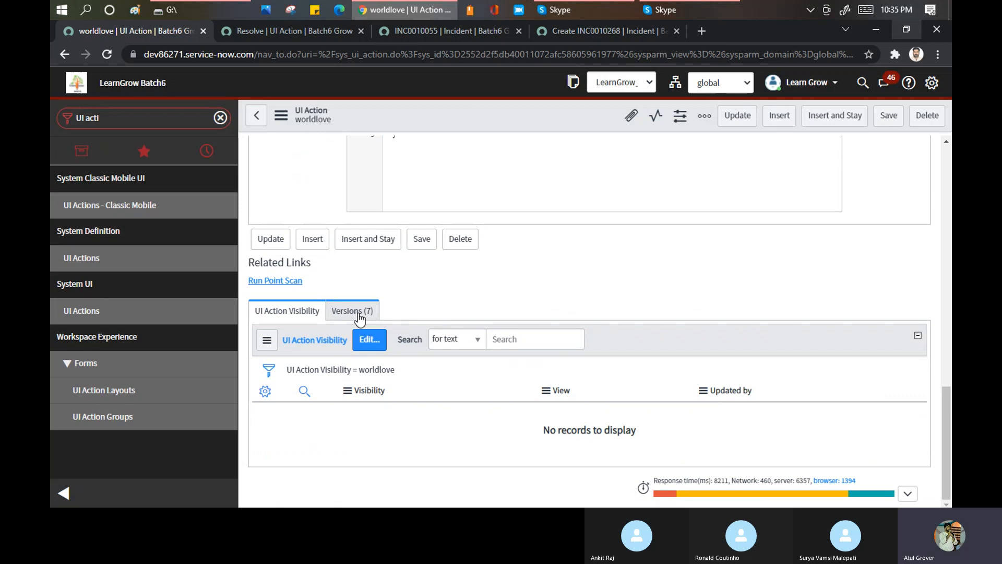
scroll(384, 294, "up", 1)
scroll(418, 265, "up", 6)
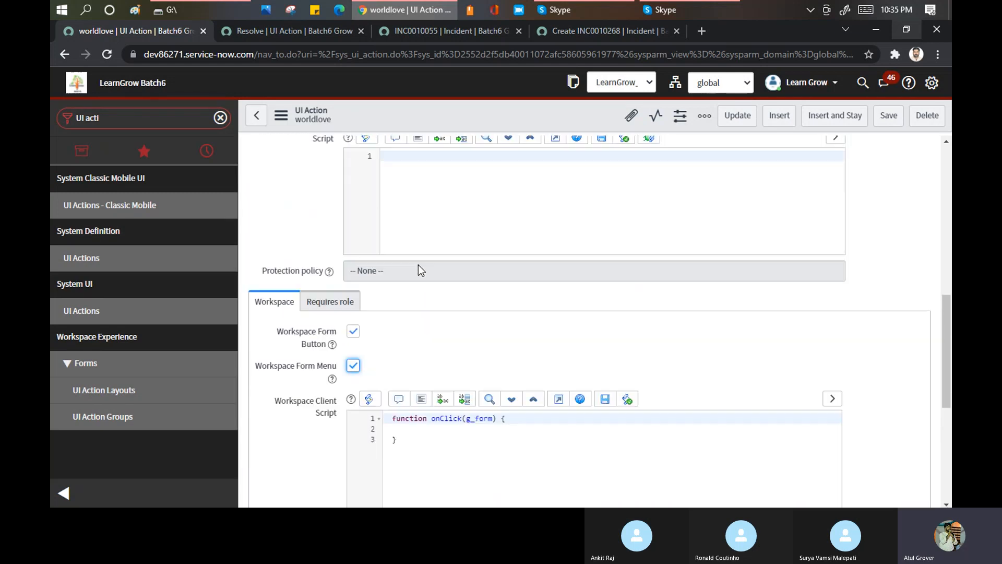
- Return to the Resolve UI action and highlight its script from resolveIncident through serverResolve
left_click(290, 32)
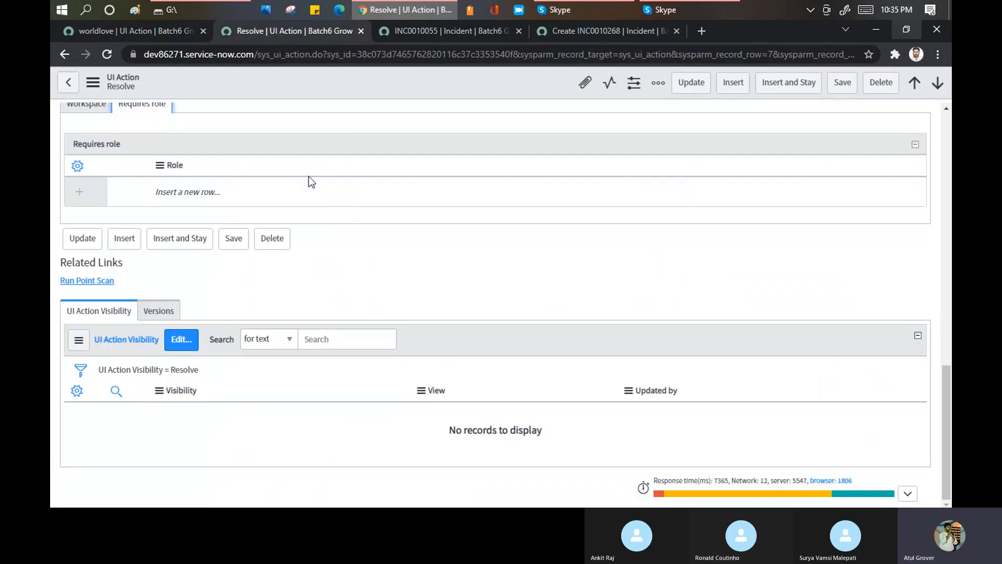
scroll(416, 213, "up", 10)
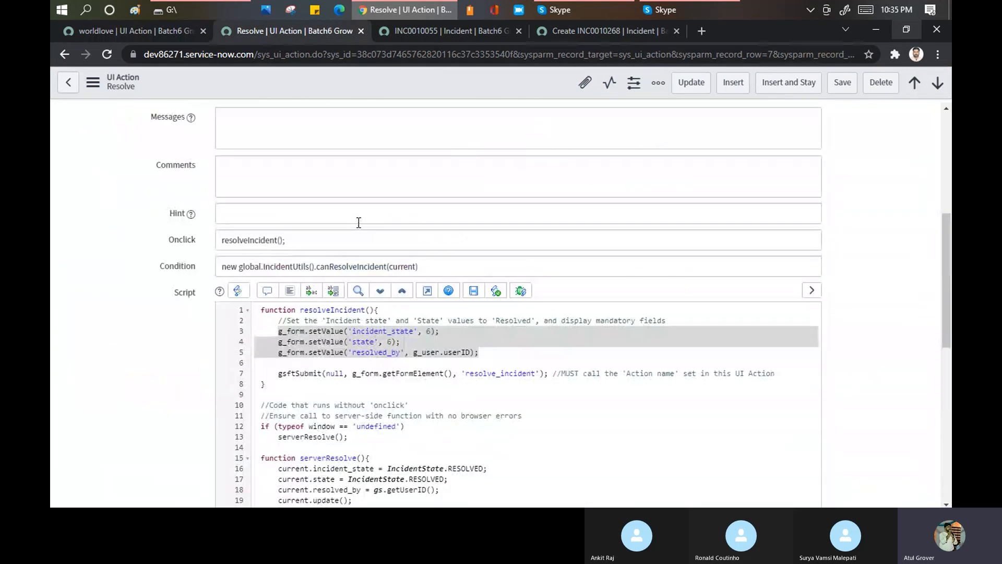
left_click(280, 323)
left_click_drag(262, 310, 429, 435)
scroll(410, 379, "down", 1)
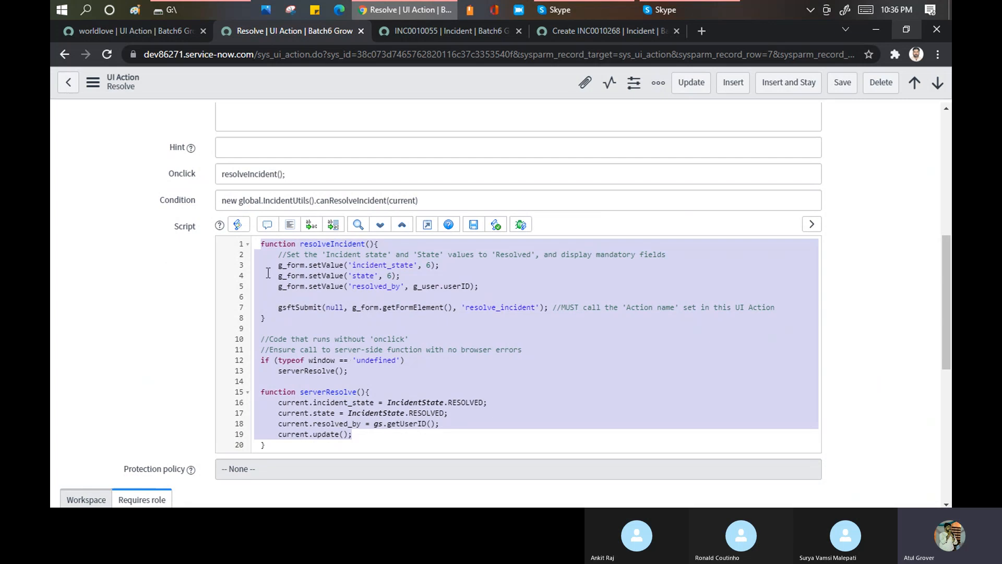
left_click(262, 245)
left_click_drag(262, 244, 352, 434)
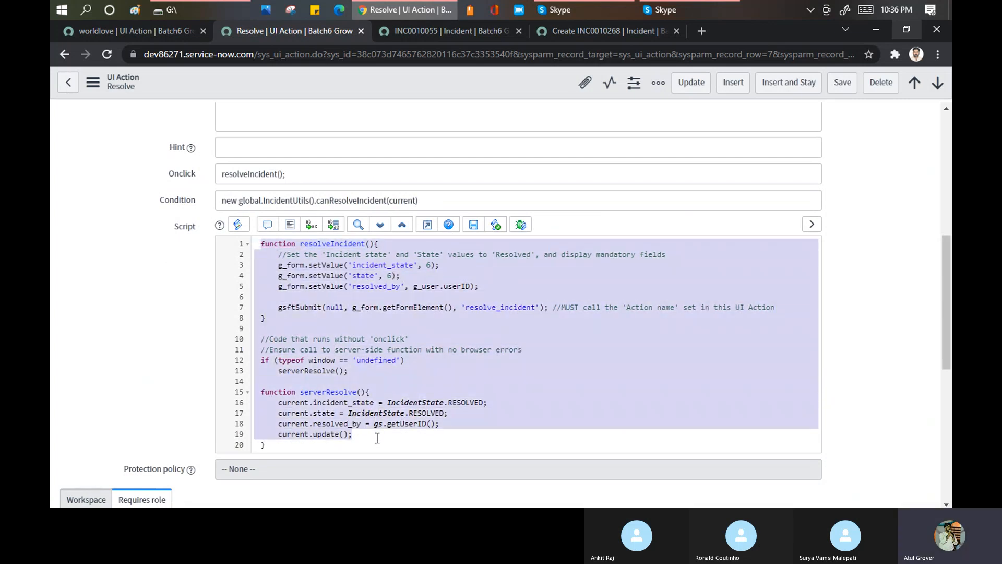
- Examine g_form, setValue and g_user.userID in Resolve's resolveIncident function, and return to the record's general settings
left_click(306, 266)
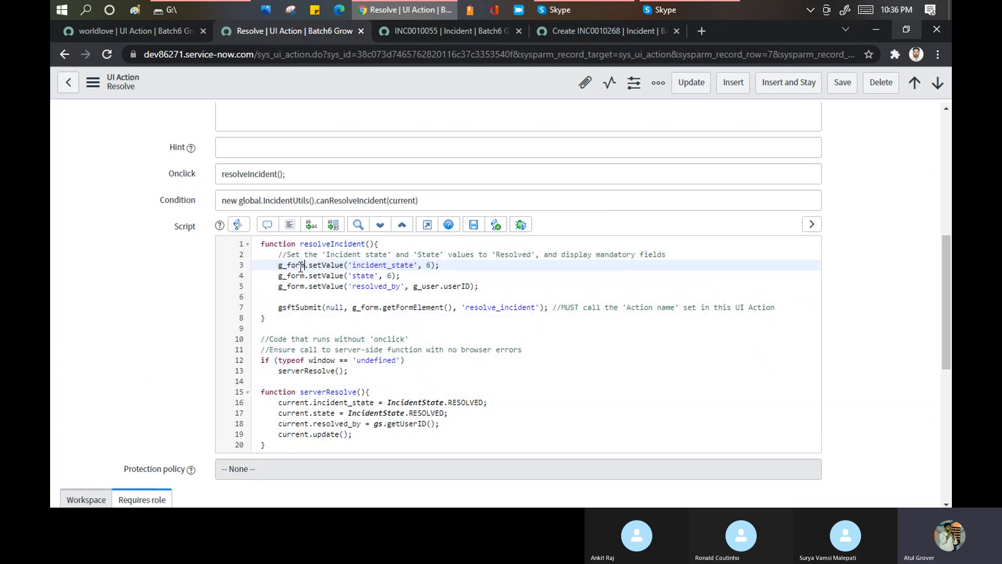
left_click_drag(306, 266, 279, 266)
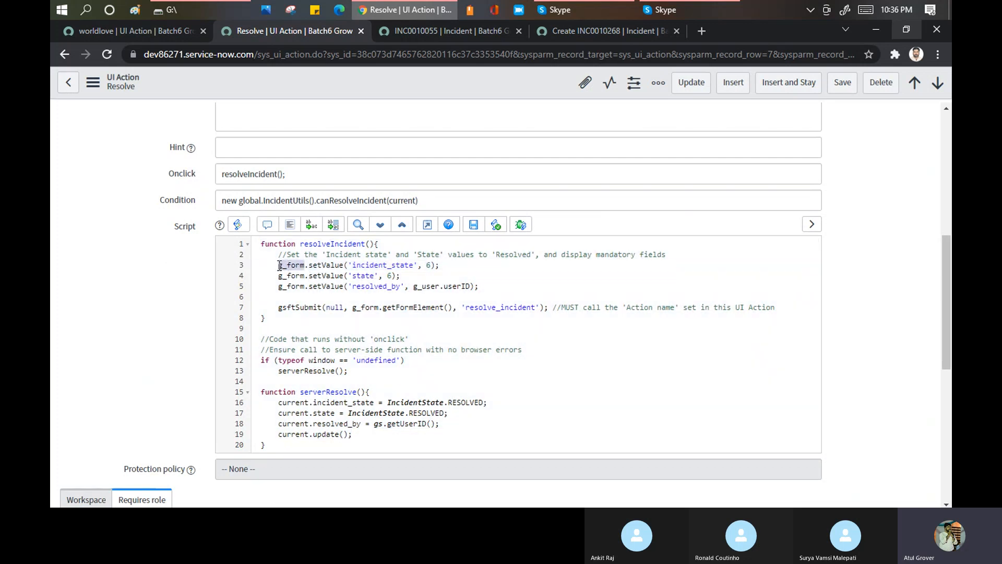
double_click(318, 276)
double_click(326, 286)
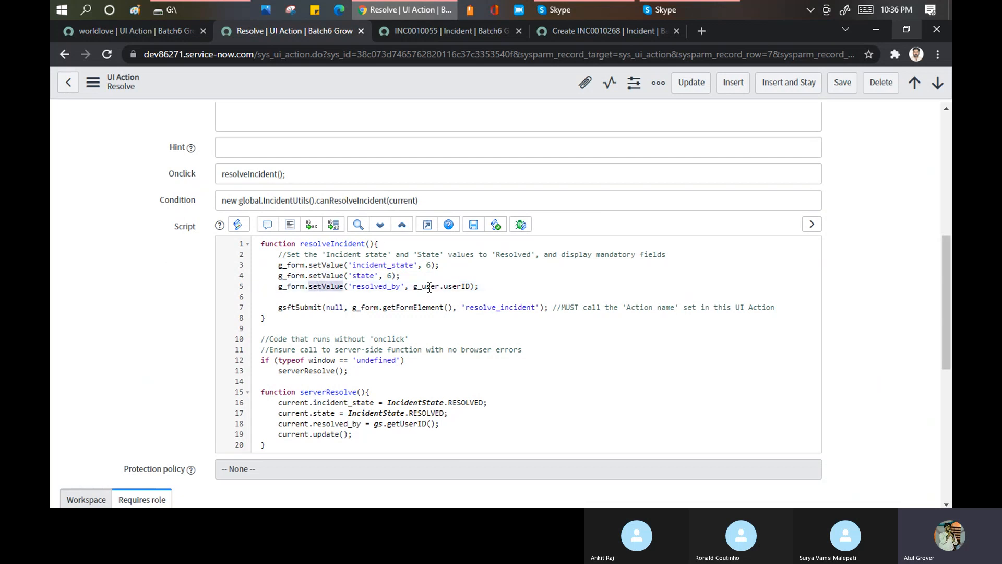
left_click_drag(413, 286, 469, 288)
left_click(238, 289)
scroll(77, 253, "up", 7)
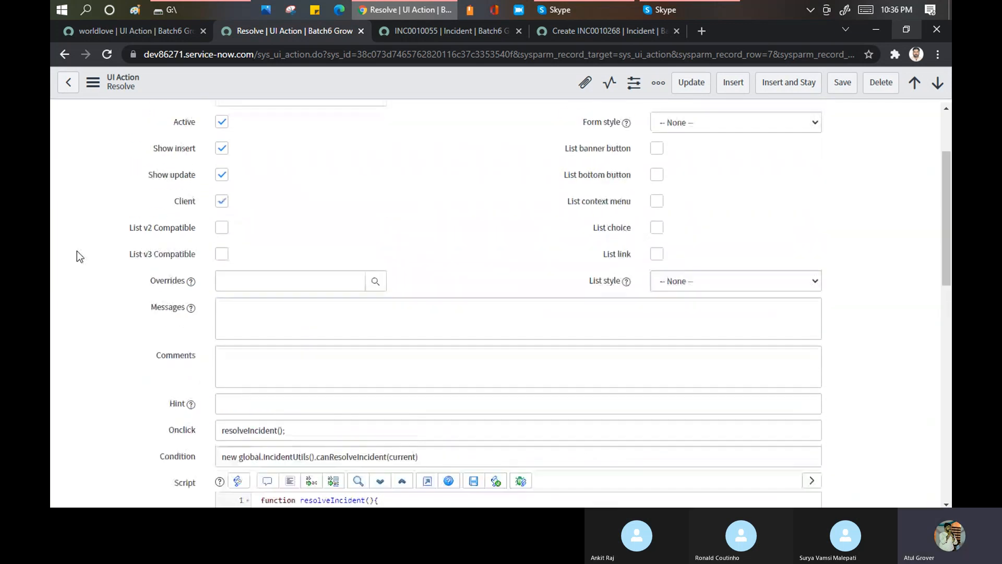
scroll(76, 256, "up", 1)
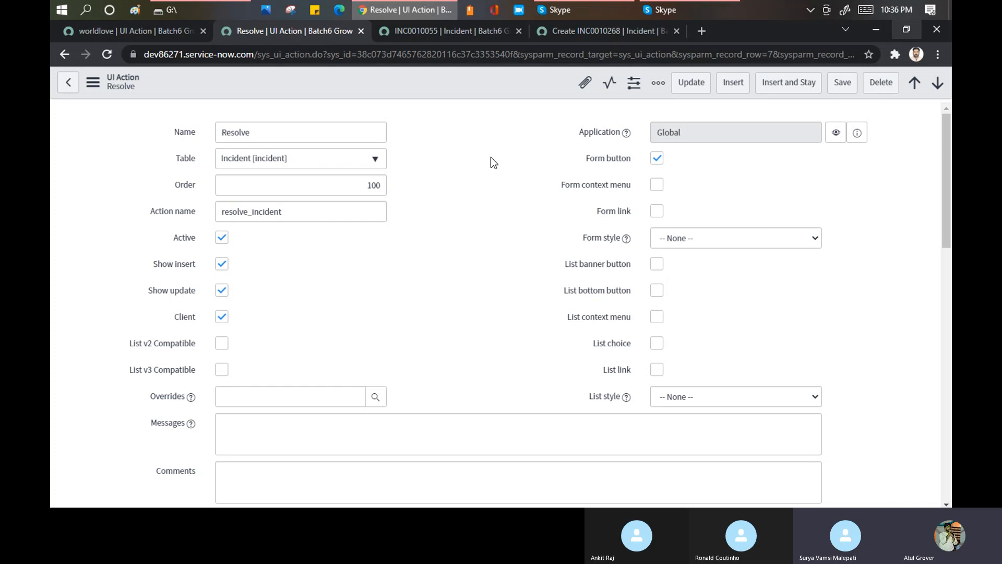
- Locate the Training_Master workbook in File Explorer's Batch6 folder and switch to the Skype call
mouse_move(566, 9)
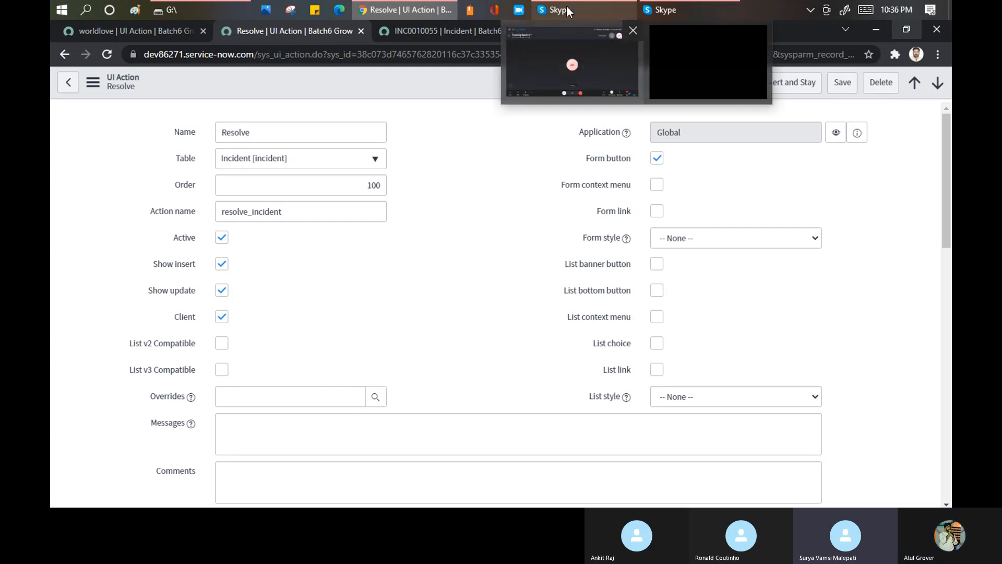
left_click(179, 8)
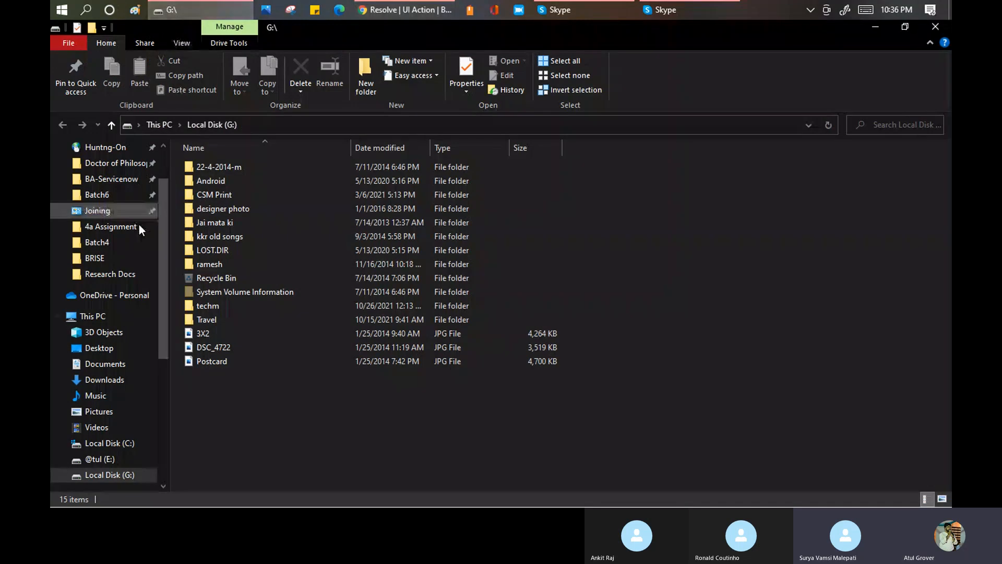
left_click(101, 195)
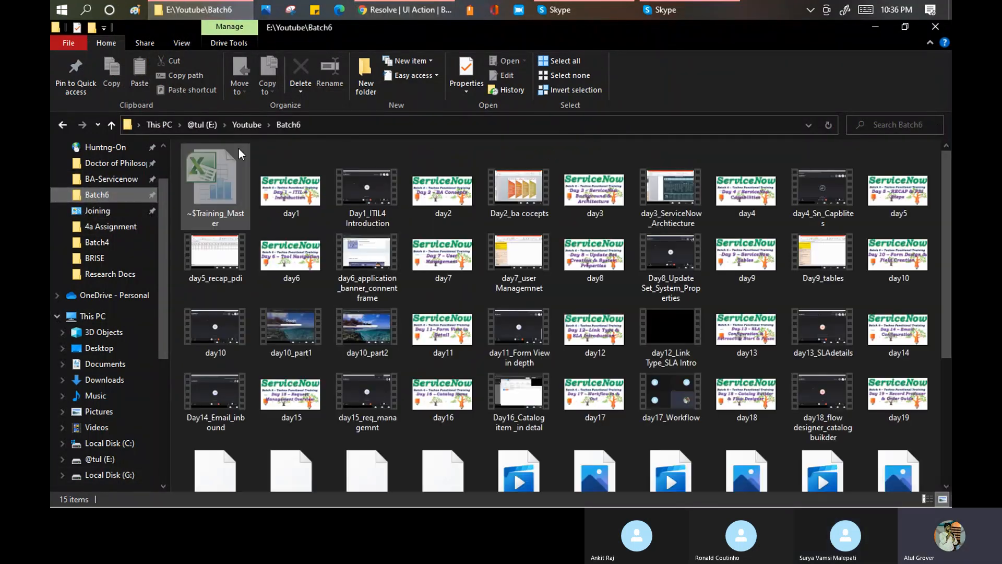
scroll(537, 322, "down", 3)
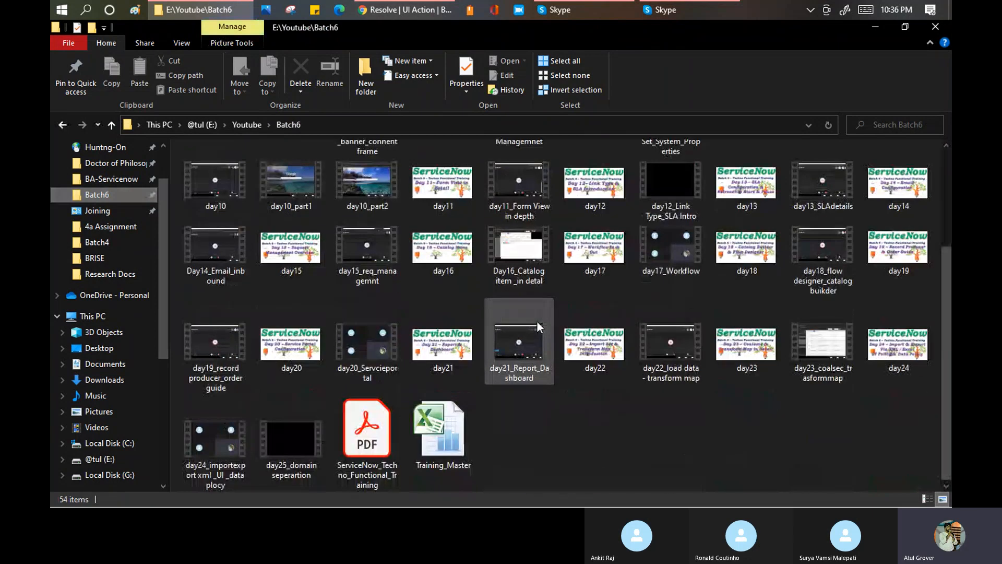
left_click(450, 427)
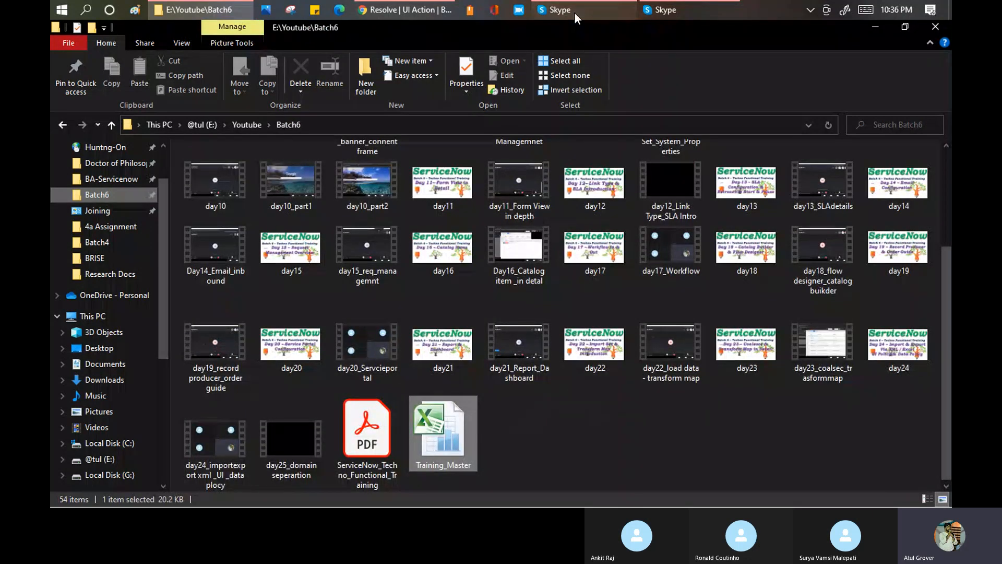
left_click(575, 13)
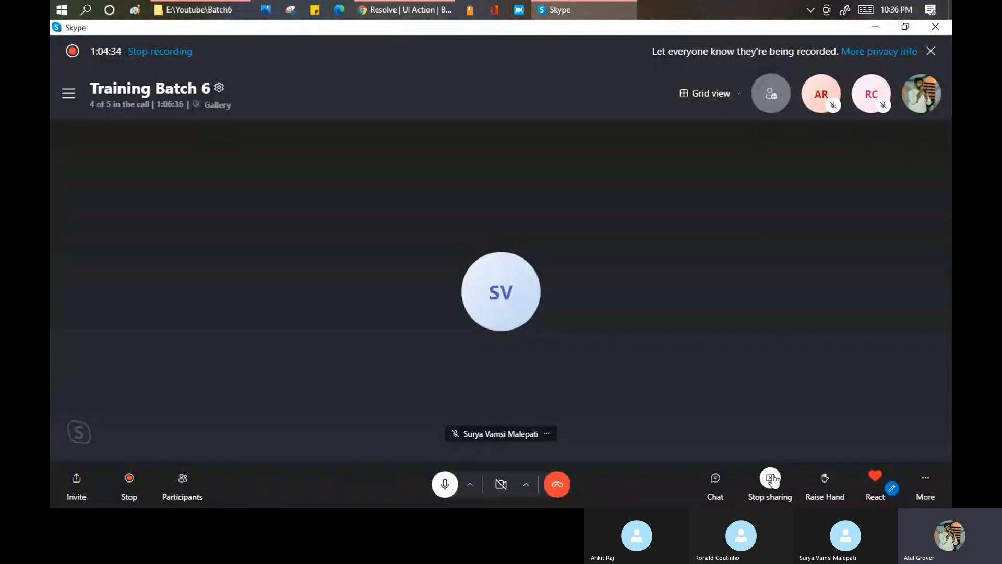